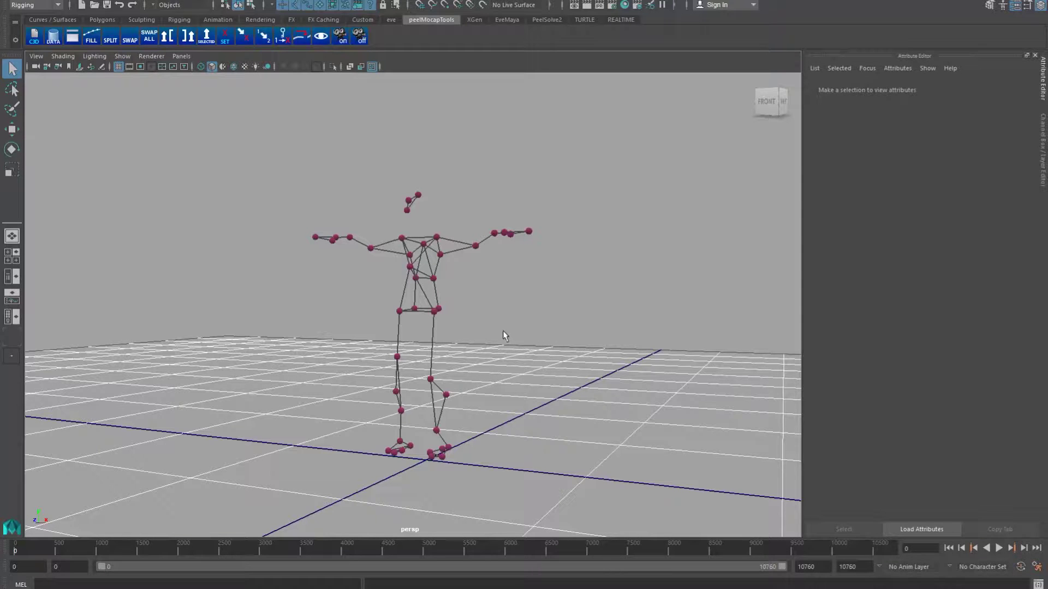
- Play the captured motion and examine the marker cloud from the side and the front
{"action": "left_click_drag", "start_coordinate": [476, 305], "coordinate": [410, 339], "text": "alt"}
{"action": "left_click", "coordinate": [375, 316]}
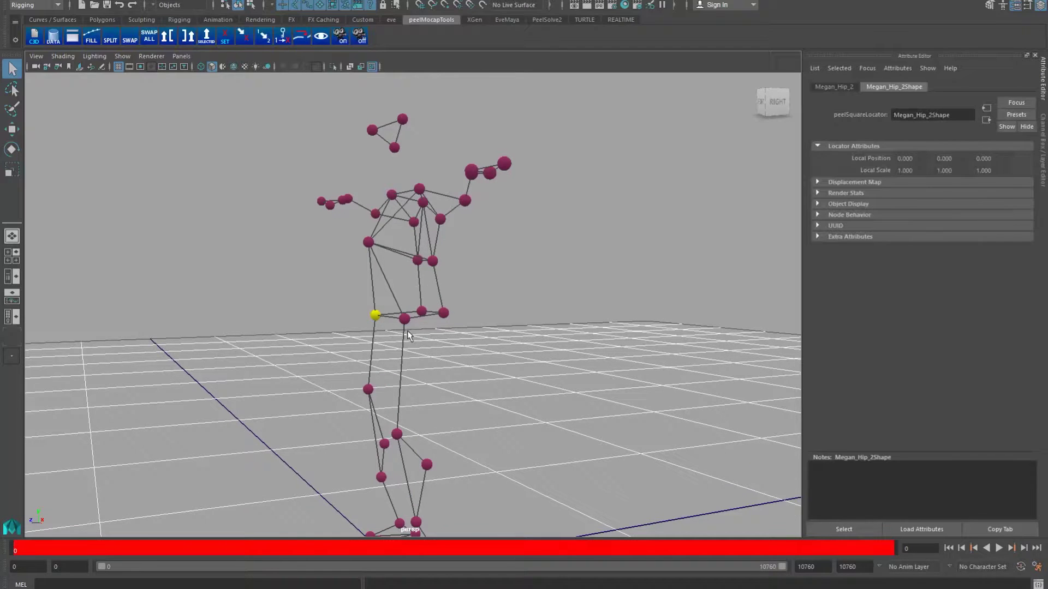
{"action": "left_click", "coordinate": [145, 437]}
{"action": "key", "text": "alt+v"}
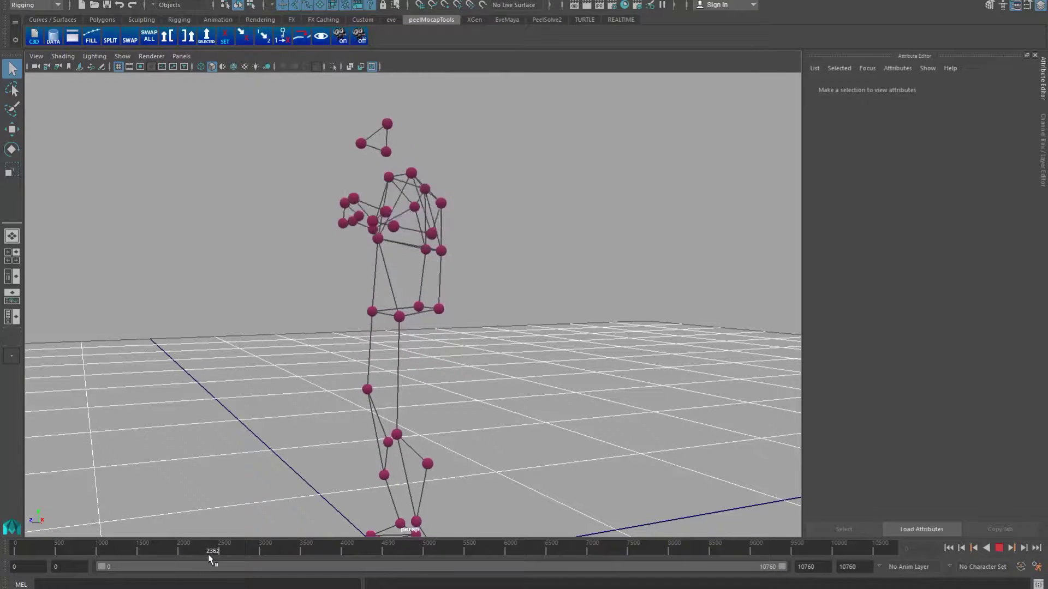
{"action": "left_click_drag", "start_coordinate": [217, 551], "coordinate": [12, 550]}
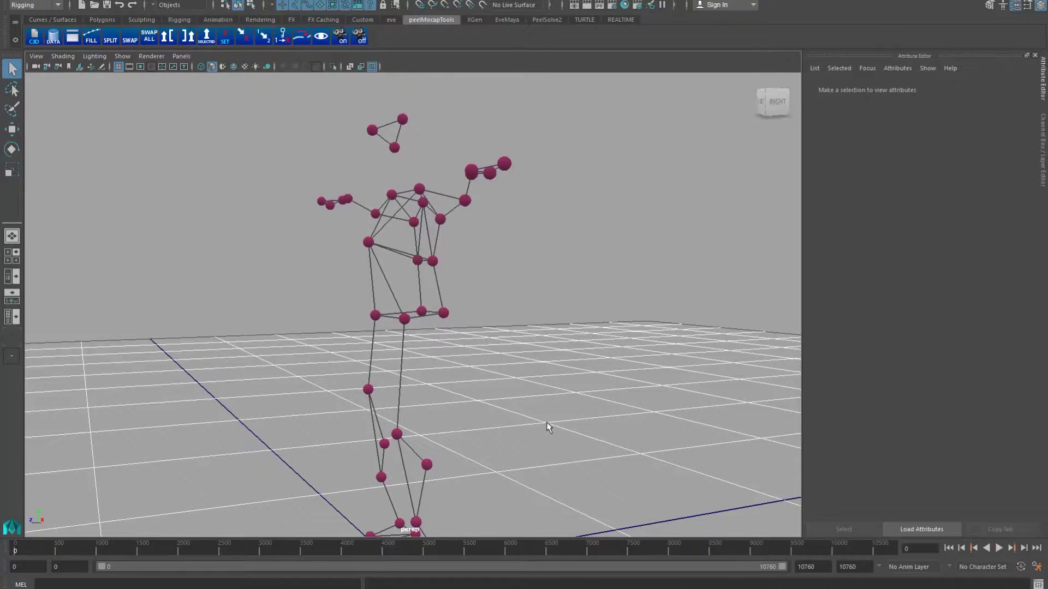
{"action": "left_click_drag", "start_coordinate": [548, 427], "coordinate": [487, 476], "text": "alt"}
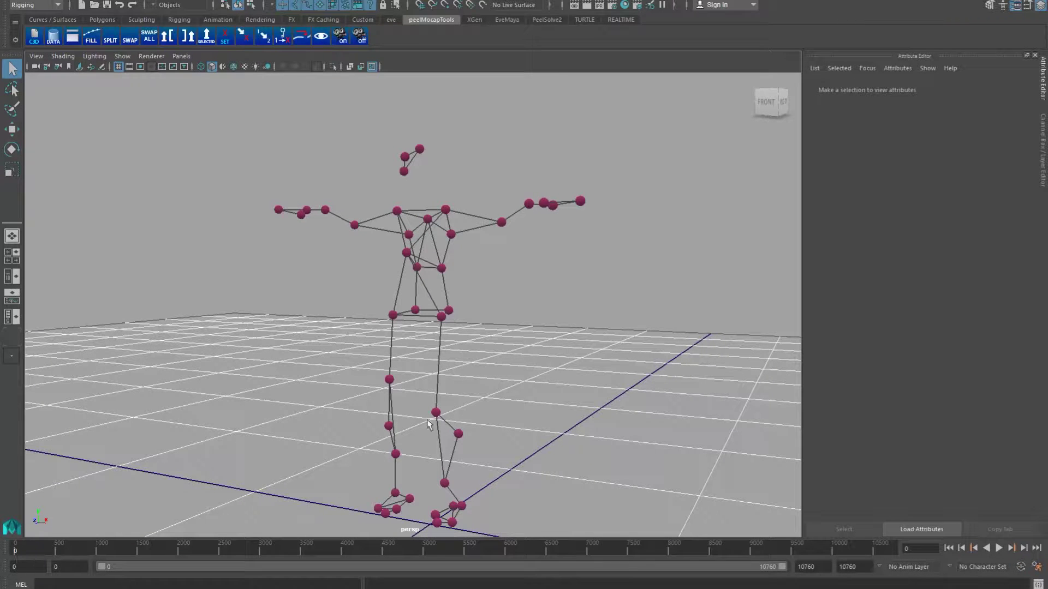
{"action": "left_click_drag", "start_coordinate": [680, 423], "coordinate": [573, 411], "text": "alt"}
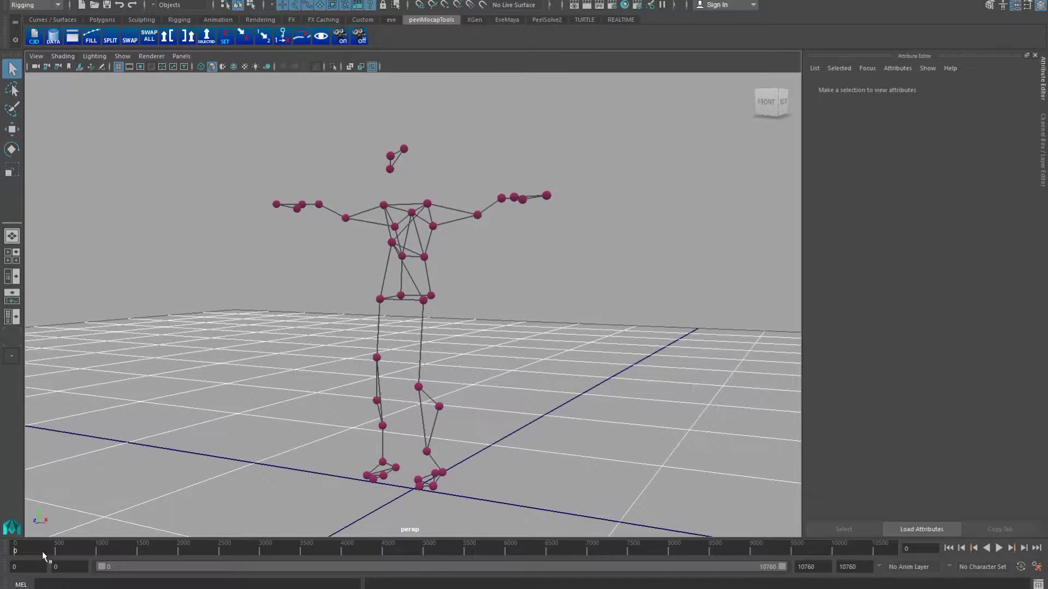
{"action": "key", "text": "alt+v"}
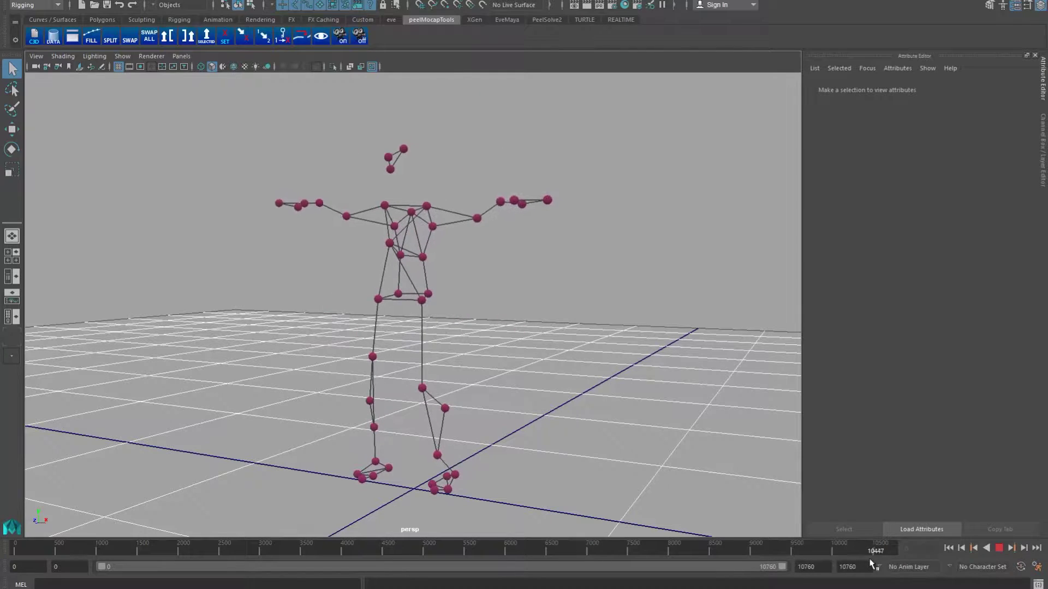
{"action": "key", "text": "Escape"}
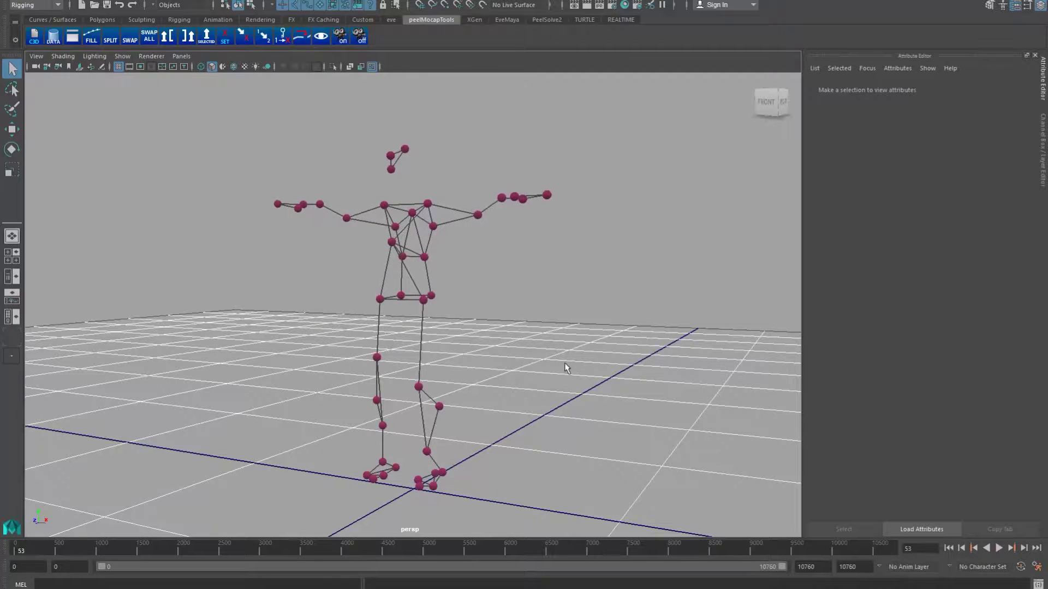
- Bring up the PeelSolve2 tools and return the timeline to frame 0
{"action": "left_click", "coordinate": [540, 21]}
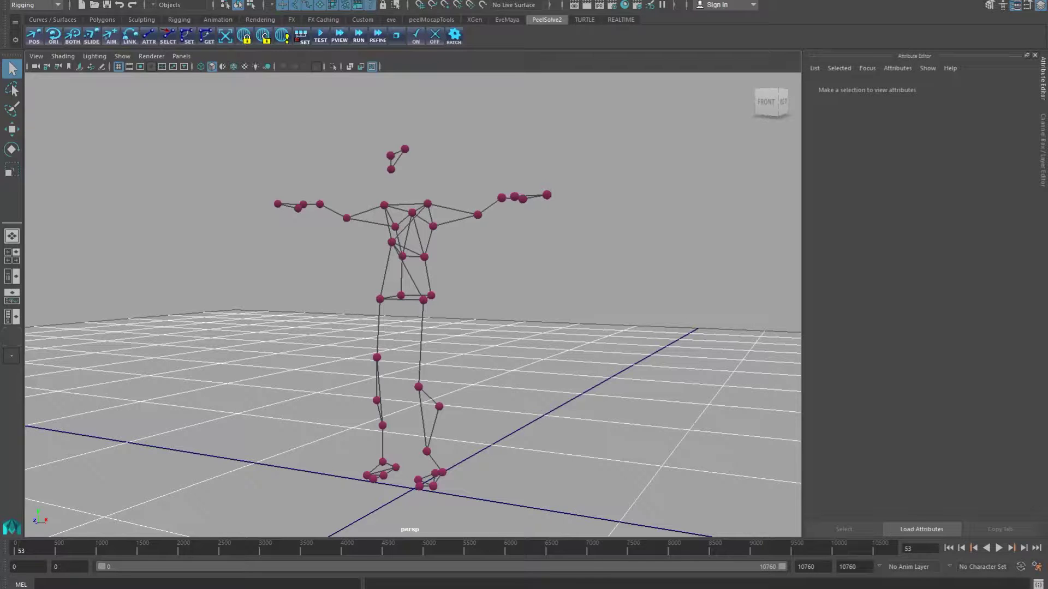
{"action": "left_click_drag", "start_coordinate": [505, 341], "coordinate": [524, 328], "text": "alt"}
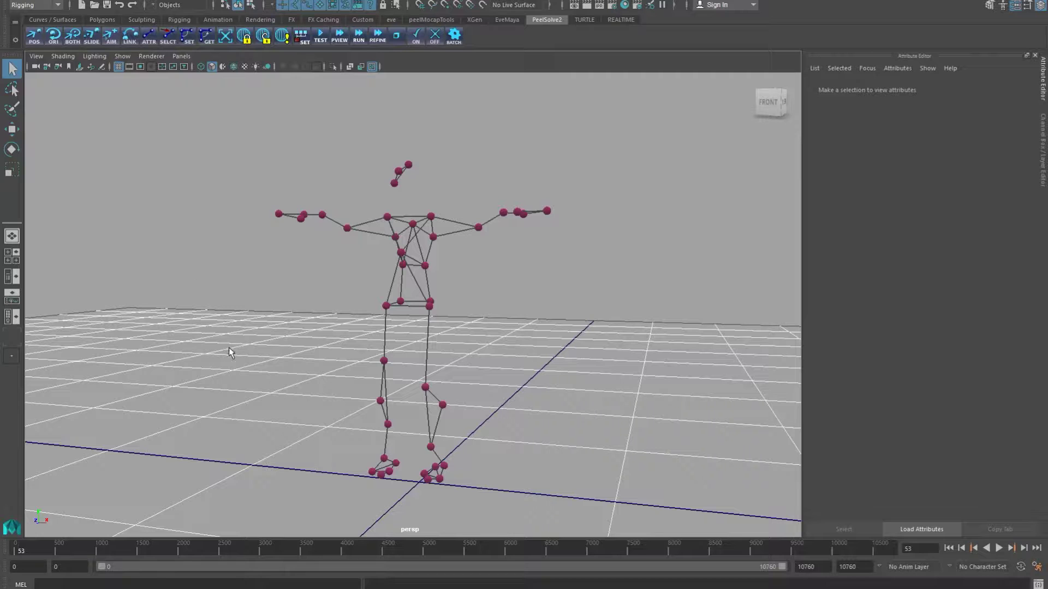
{"action": "mouse_move", "coordinate": [22, 551]}
{"action": "left_mouse_down"}
{"action": "mouse_move", "coordinate": [234, 559]}
{"action": "mouse_move", "coordinate": [16, 556]}
{"action": "left_mouse_up"}
- Set the scene's working time unit to Film (24 fps) and save the preferences
{"action": "left_click", "coordinate": [1036, 567]}
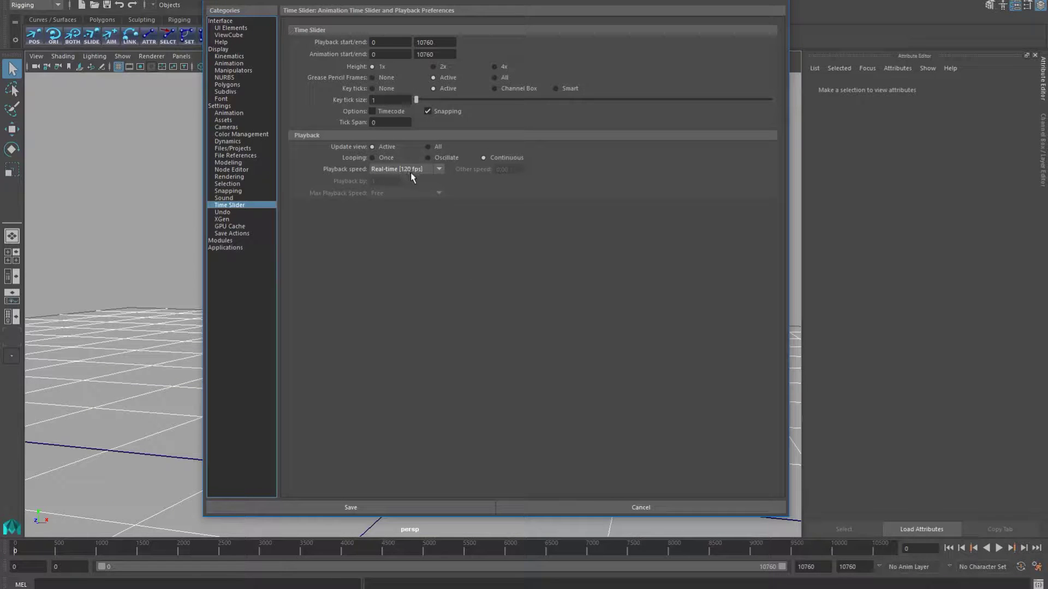
{"action": "left_click", "coordinate": [224, 104]}
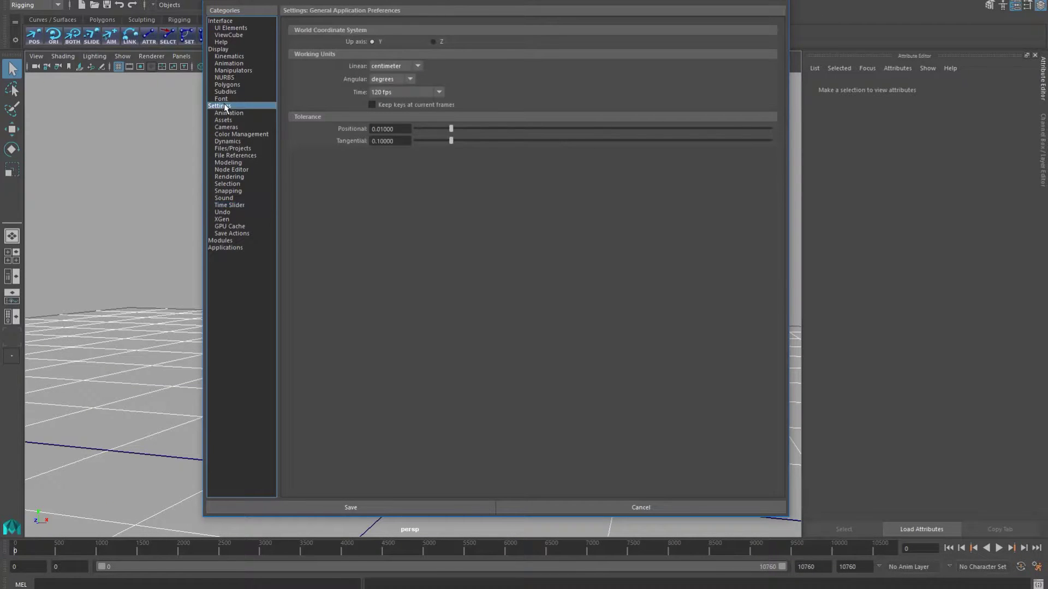
{"action": "left_click", "coordinate": [408, 92]}
{"action": "left_click_drag", "start_coordinate": [441, 149], "coordinate": [442, 104]}
{"action": "left_click", "coordinate": [419, 112]}
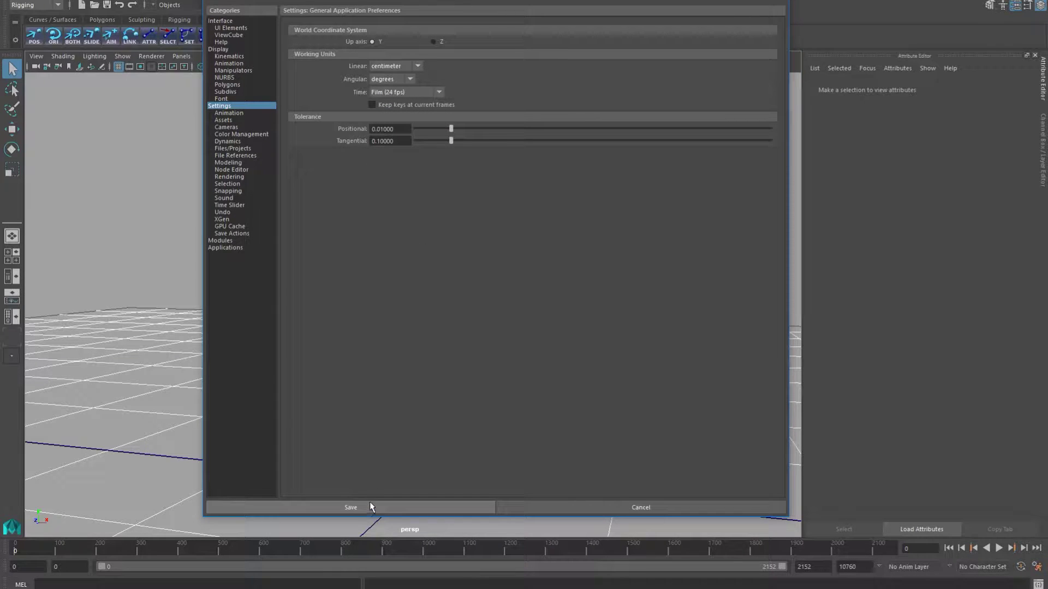
{"action": "left_click", "coordinate": [369, 502]}
{"action": "left_click_drag", "start_coordinate": [367, 438], "coordinate": [437, 441], "text": "alt"}
- Start a scene import, browse to Z:\Projects\PeelSolve_Tutorial\Rigs and list files of type Maya Scenes
{"action": "left_click", "coordinate": [9, 1]}
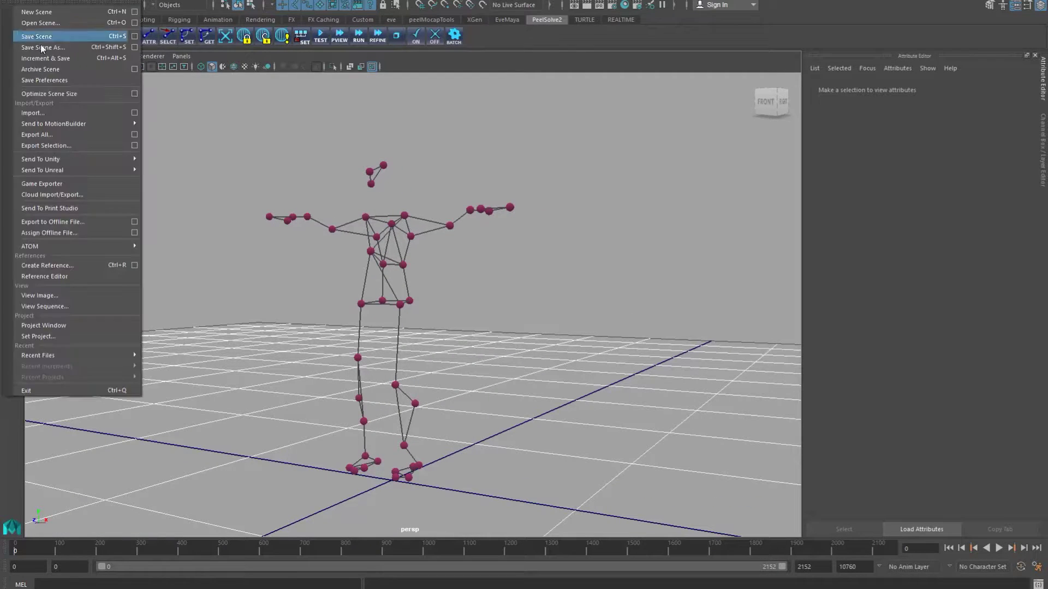
{"action": "left_click", "coordinate": [64, 114]}
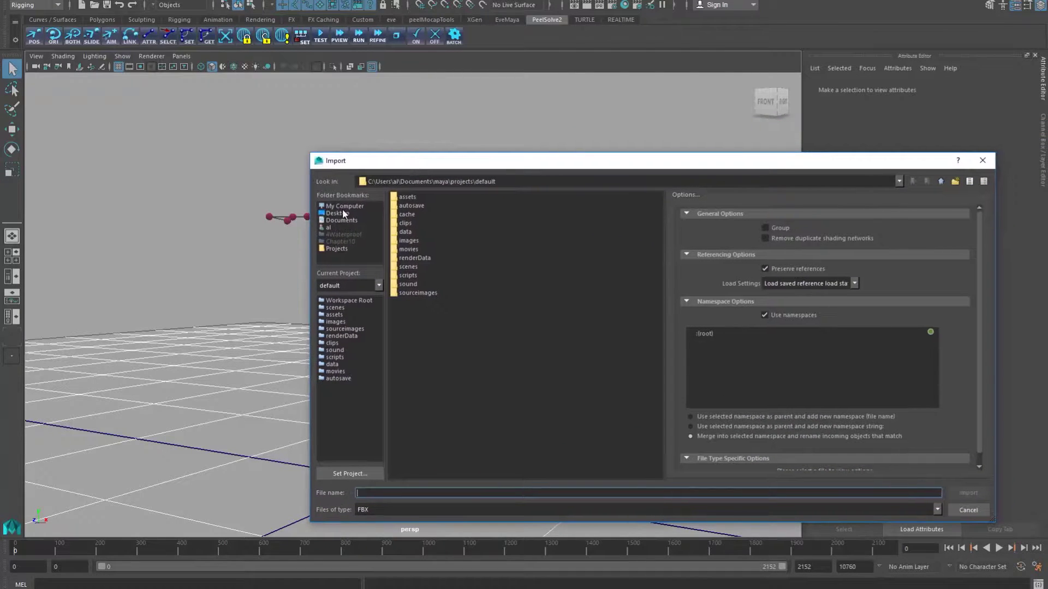
{"action": "double_click", "coordinate": [413, 229]}
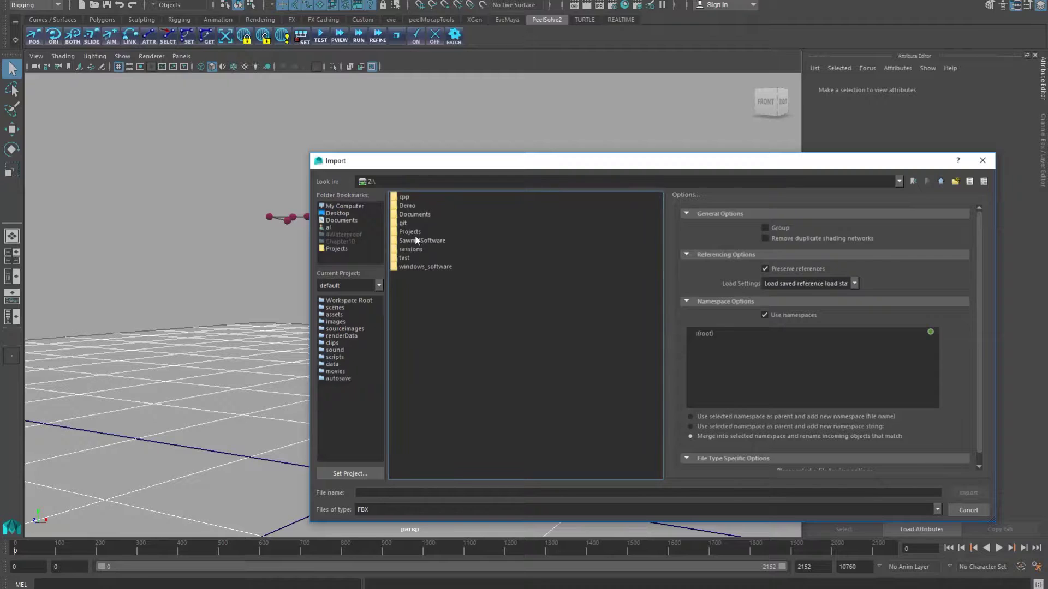
{"action": "double_click", "coordinate": [415, 232]}
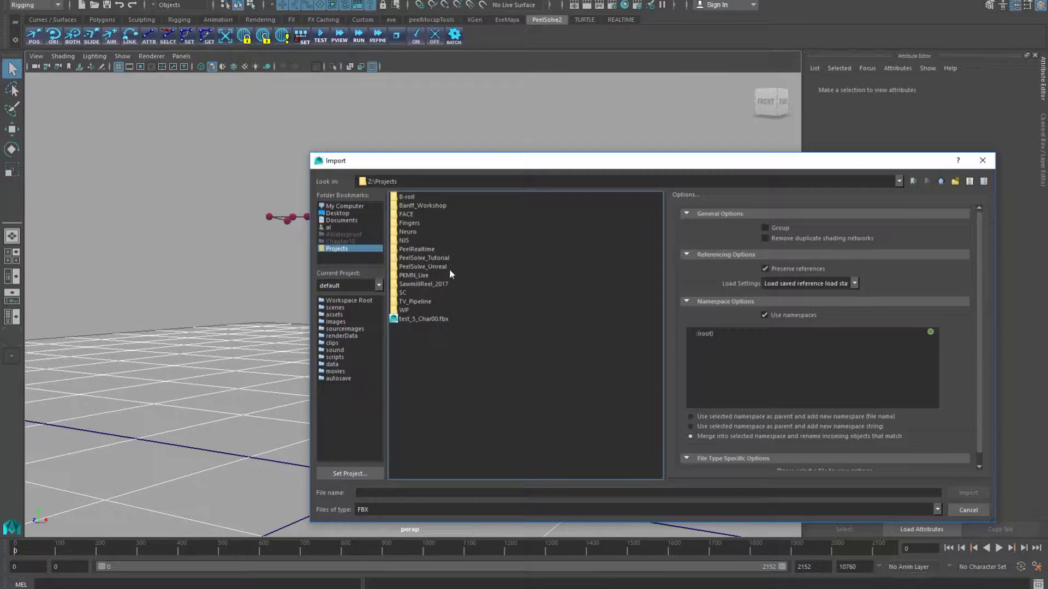
{"action": "double_click", "coordinate": [431, 257]}
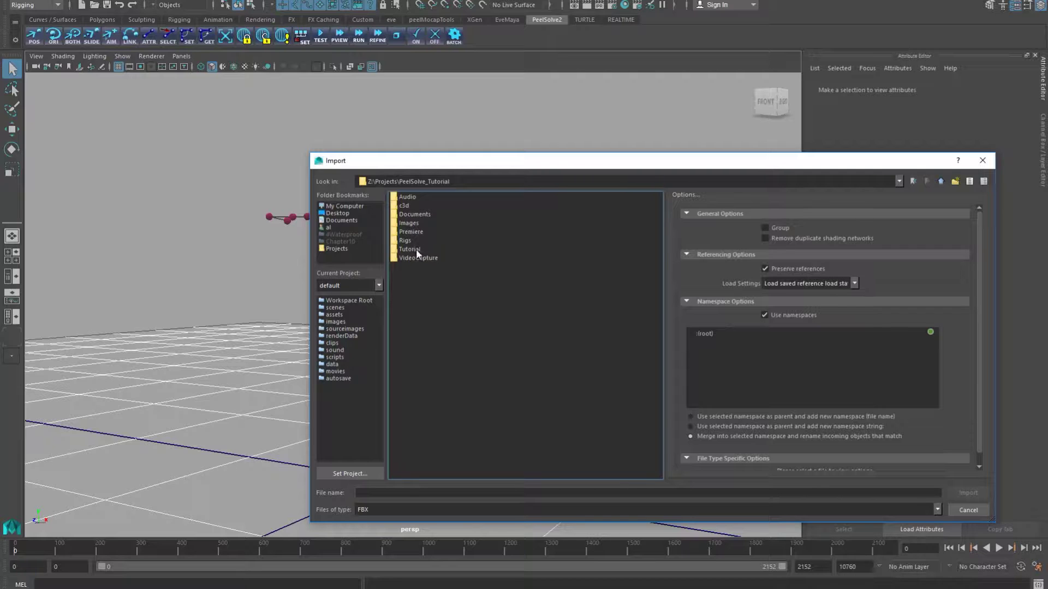
{"action": "double_click", "coordinate": [410, 241]}
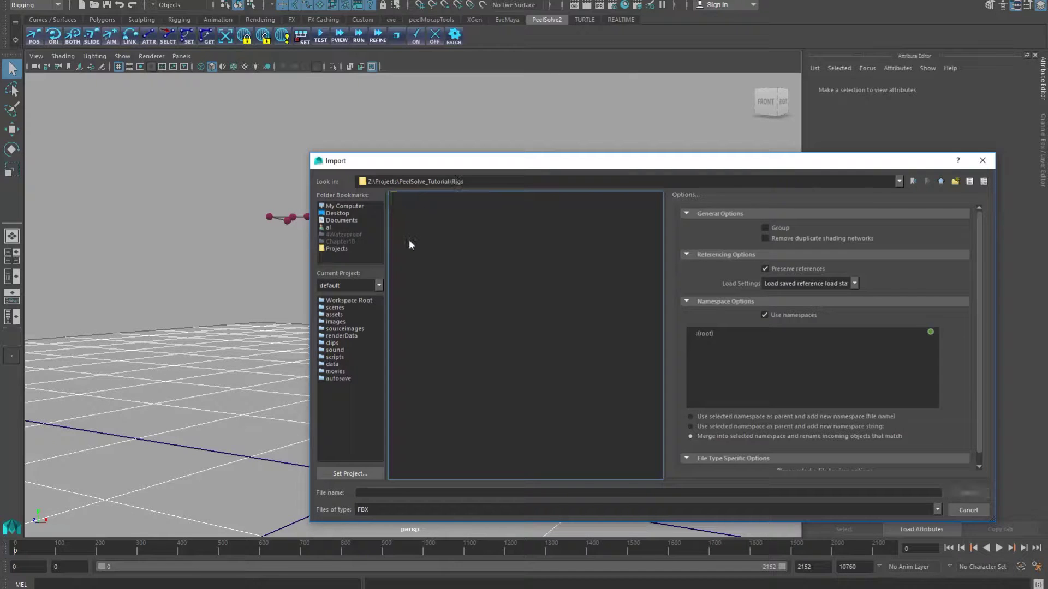
{"action": "left_click", "coordinate": [391, 510]}
{"action": "left_click", "coordinate": [400, 519]}
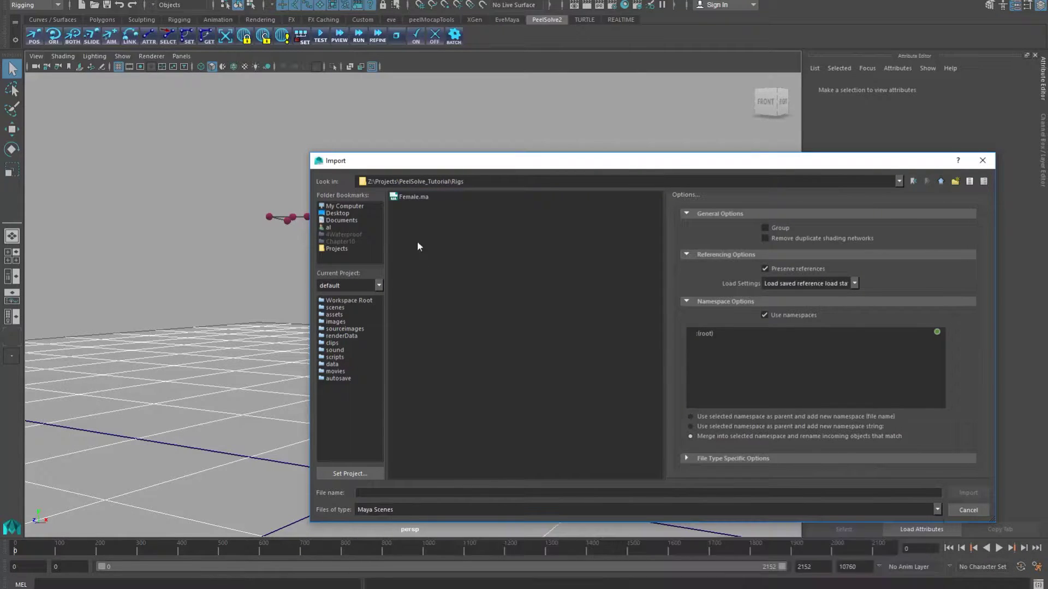
- Import Female.ma with the new namespace string Megan added under the root namespace
{"action": "left_click", "coordinate": [417, 197]}
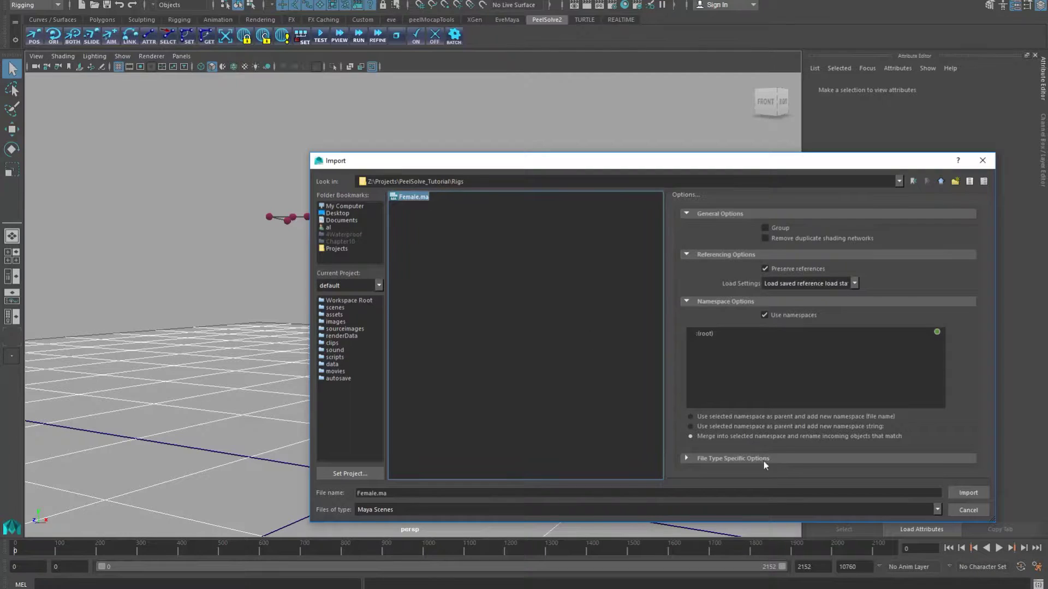
{"action": "left_click", "coordinate": [733, 425]}
{"action": "left_click_drag", "start_coordinate": [923, 427], "coordinate": [853, 428]}
{"action": "type", "text": "Me"}
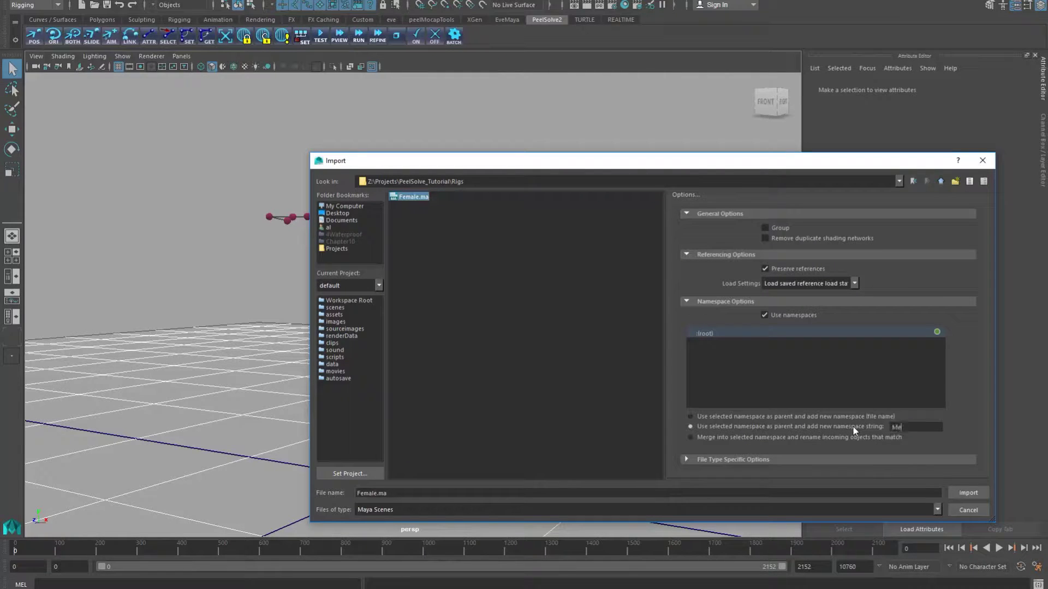
{"action": "type", "text": "gan"}
{"action": "left_click", "coordinate": [969, 493]}
- Move the imported character's hips joint sideways to about X 29.1 and Z 1.2
{"action": "mouse_move", "coordinate": [506, 382]}
{"action": "left_mouse_down", "text": "alt"}
{"action": "mouse_move", "coordinate": [516, 381]}
{"action": "mouse_move", "coordinate": [499, 375]}
{"action": "left_mouse_up", "text": "alt"}
{"action": "left_click", "coordinate": [411, 292]}
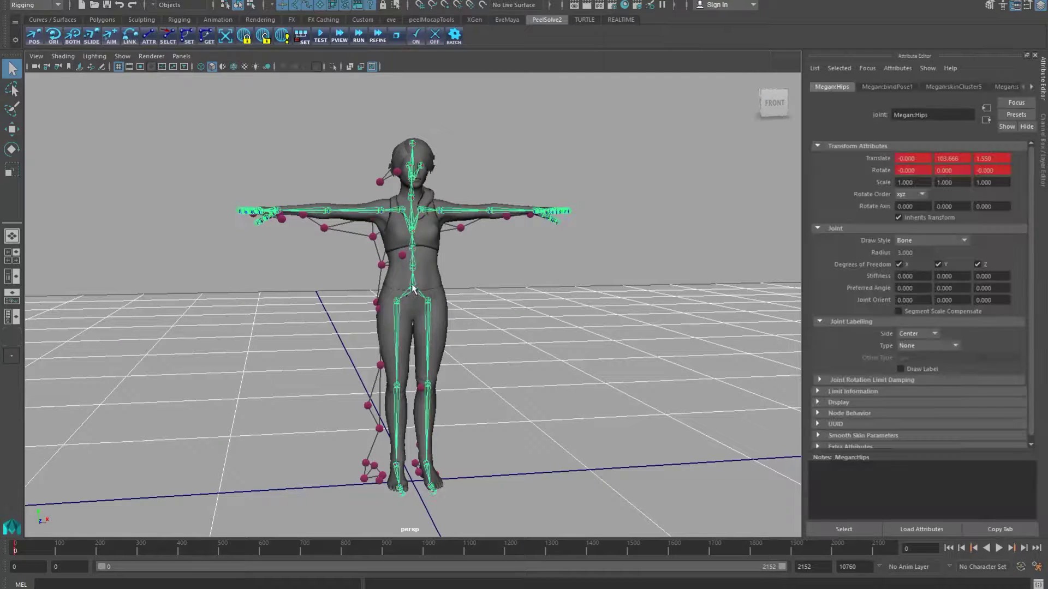
{"action": "key", "text": "w"}
{"action": "left_click", "coordinate": [464, 286]}
{"action": "left_click_drag", "start_coordinate": [468, 334], "coordinate": [445, 343], "text": "alt"}
{"action": "middle_click_drag", "start_coordinate": [463, 354], "coordinate": [526, 359]}
{"action": "left_click_drag", "start_coordinate": [457, 366], "coordinate": [552, 354], "text": "alt"}
{"action": "left_click", "coordinate": [516, 283]}
{"action": "left_click_drag", "start_coordinate": [558, 316], "coordinate": [470, 323], "text": "alt"}
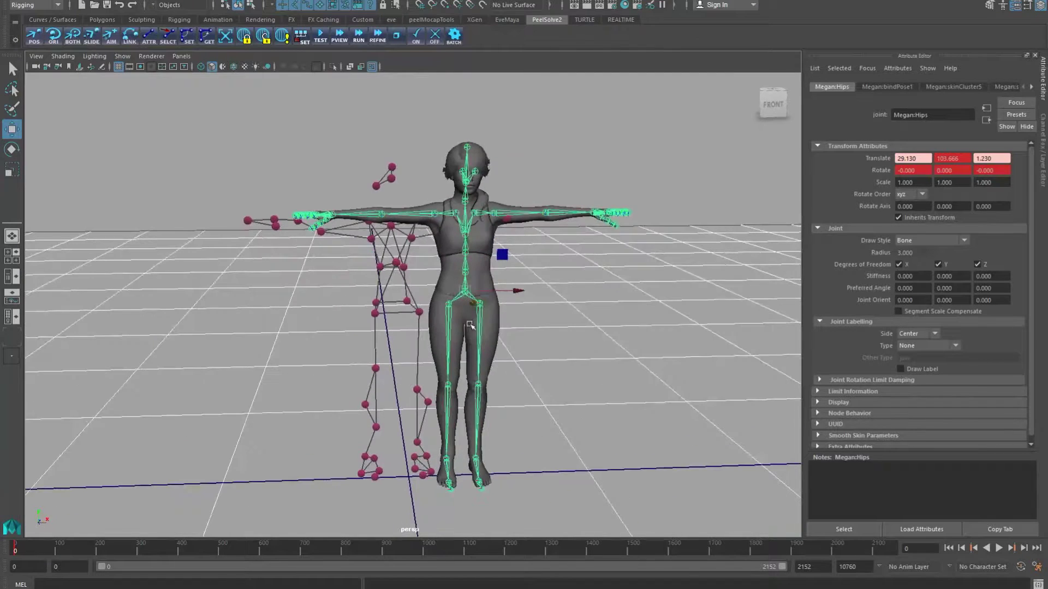
- Align the character with the marker cloud by moving its hips joint to about X -8.2 and Z -2.8
{"action": "middle_click_drag", "start_coordinate": [576, 358], "coordinate": [506, 360]}
{"action": "left_click", "coordinate": [513, 288]}
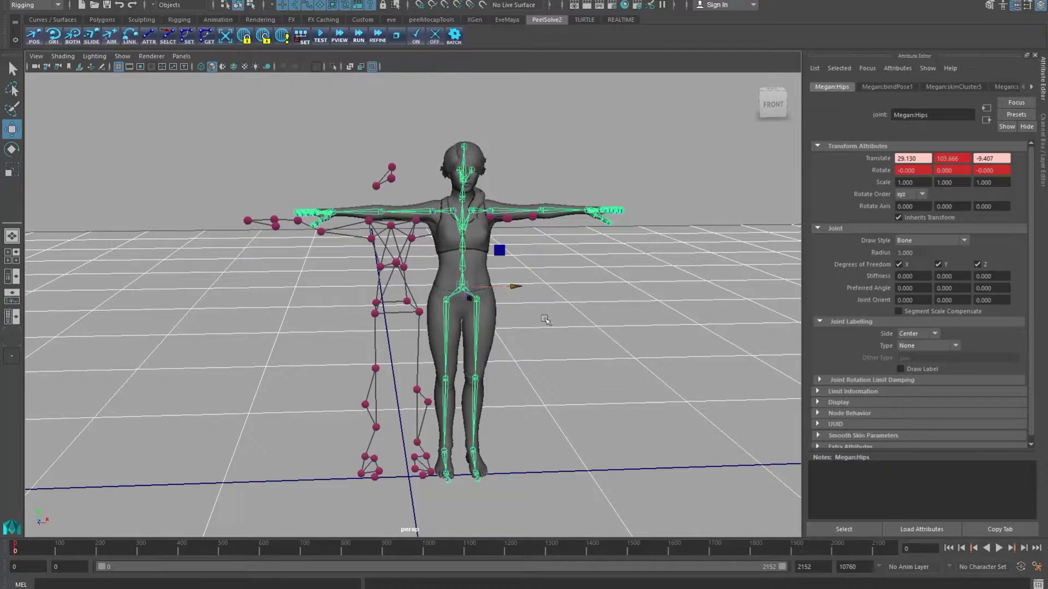
{"action": "middle_click_drag", "start_coordinate": [546, 321], "coordinate": [479, 326]}
{"action": "left_click_drag", "start_coordinate": [484, 332], "coordinate": [562, 323], "text": "alt"}
{"action": "left_click", "coordinate": [485, 285]}
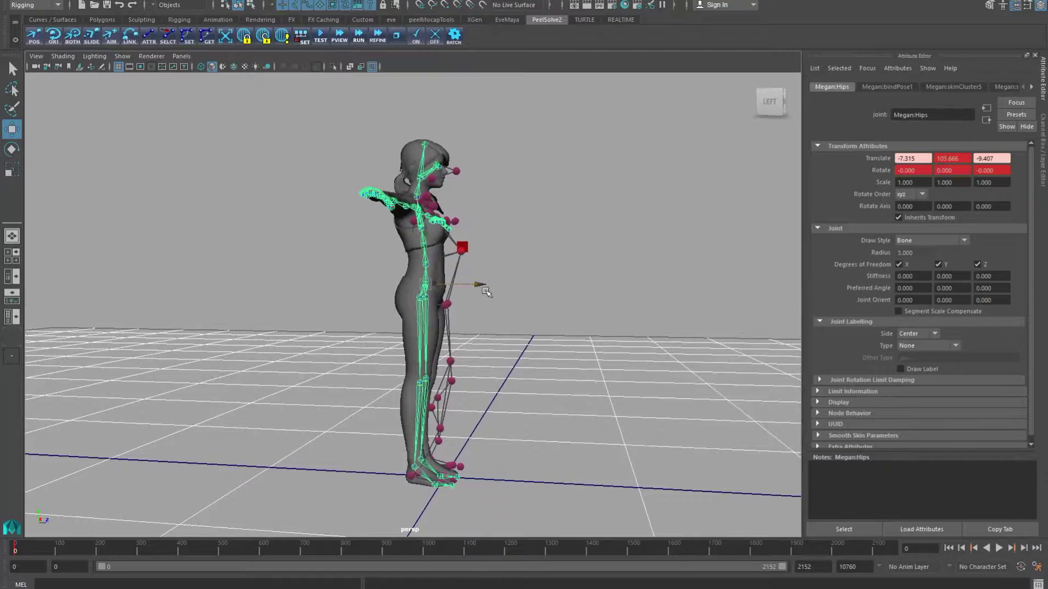
{"action": "middle_click_drag", "start_coordinate": [495, 297], "coordinate": [510, 309]}
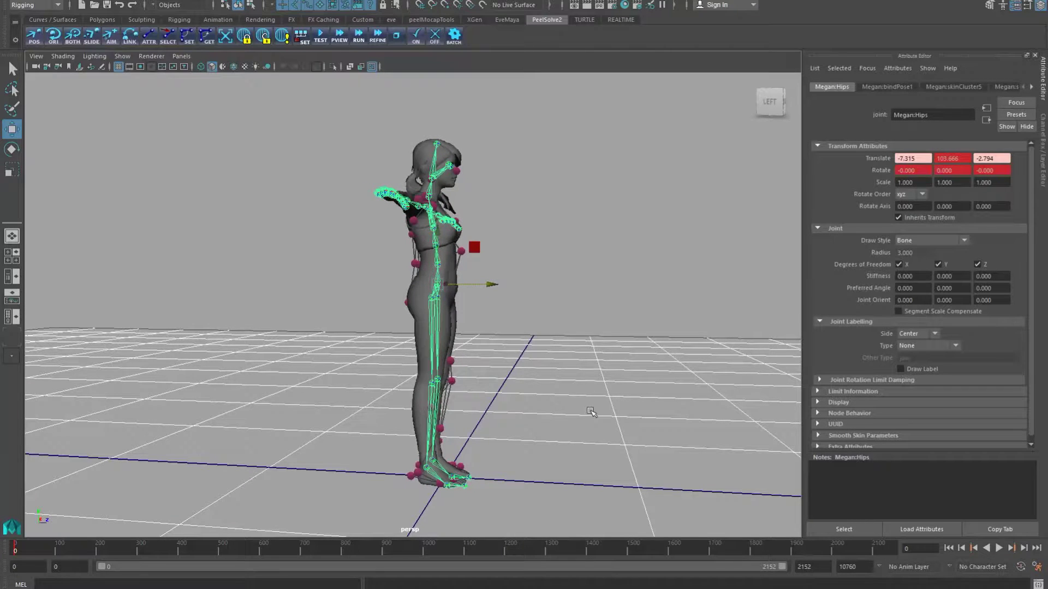
{"action": "left_click_drag", "start_coordinate": [593, 413], "coordinate": [484, 413], "text": "alt"}
{"action": "left_click", "coordinate": [446, 285]}
{"action": "left_click_drag", "start_coordinate": [469, 335], "coordinate": [488, 355], "text": "alt"}
{"action": "middle_click_drag", "start_coordinate": [488, 355], "coordinate": [486, 356]}
{"action": "left_click_drag", "start_coordinate": [492, 356], "coordinate": [452, 352], "text": "alt"}
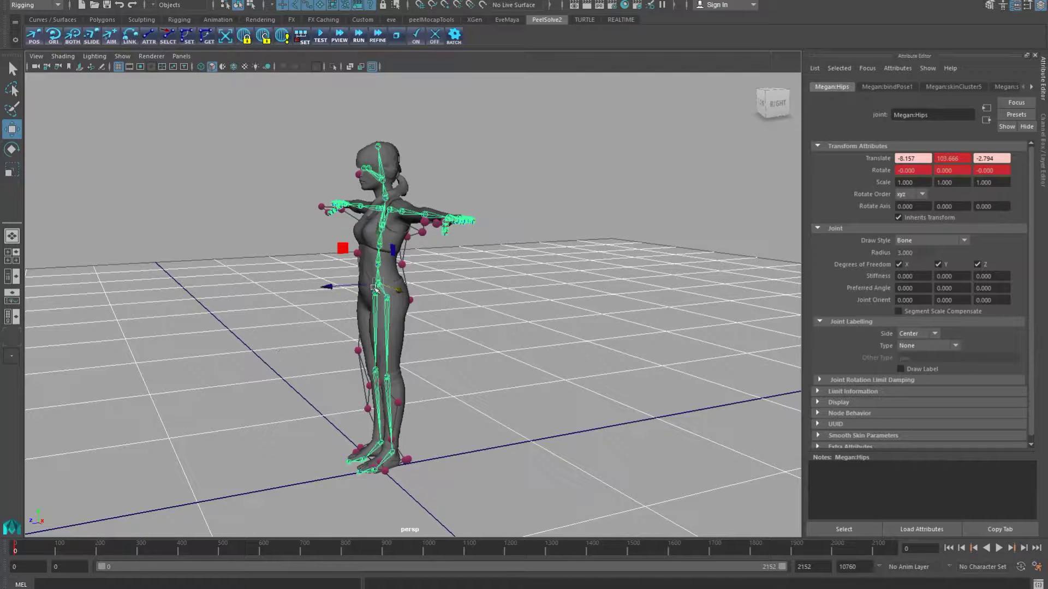
- Move the character clear of the markers along X, placing its hips joint at about X -215.9
{"action": "left_click_drag", "start_coordinate": [397, 292], "coordinate": [293, 253]}
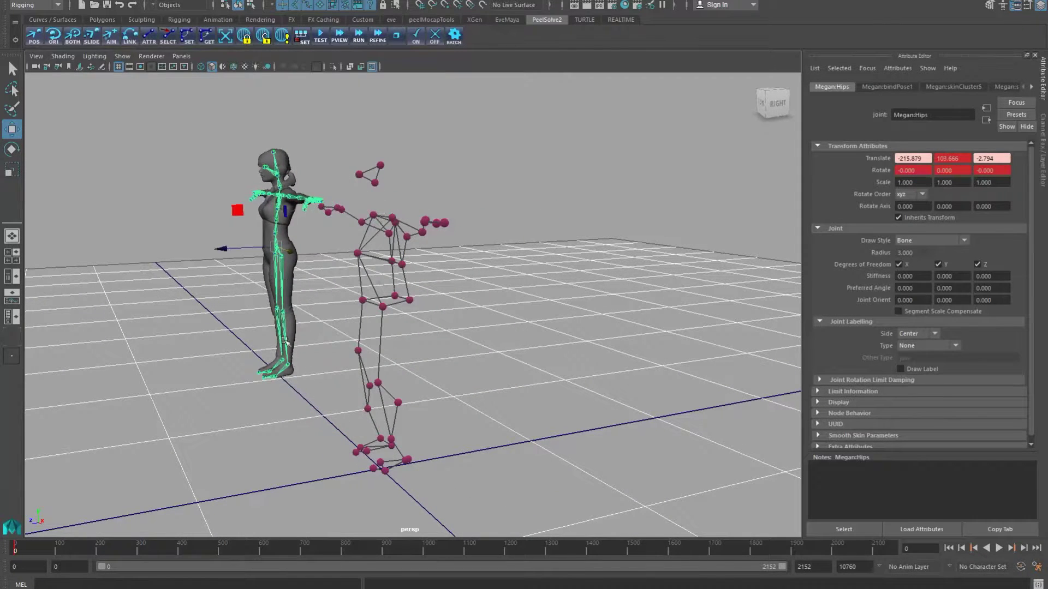
{"action": "mouse_move", "coordinate": [289, 332]}
{"action": "left_mouse_down", "text": "alt"}
{"action": "mouse_move", "coordinate": [351, 339]}
{"action": "mouse_move", "coordinate": [407, 400]}
{"action": "left_mouse_up", "text": "alt"}
{"action": "left_click_drag", "start_coordinate": [293, 393], "coordinate": [434, 400], "text": "alt"}
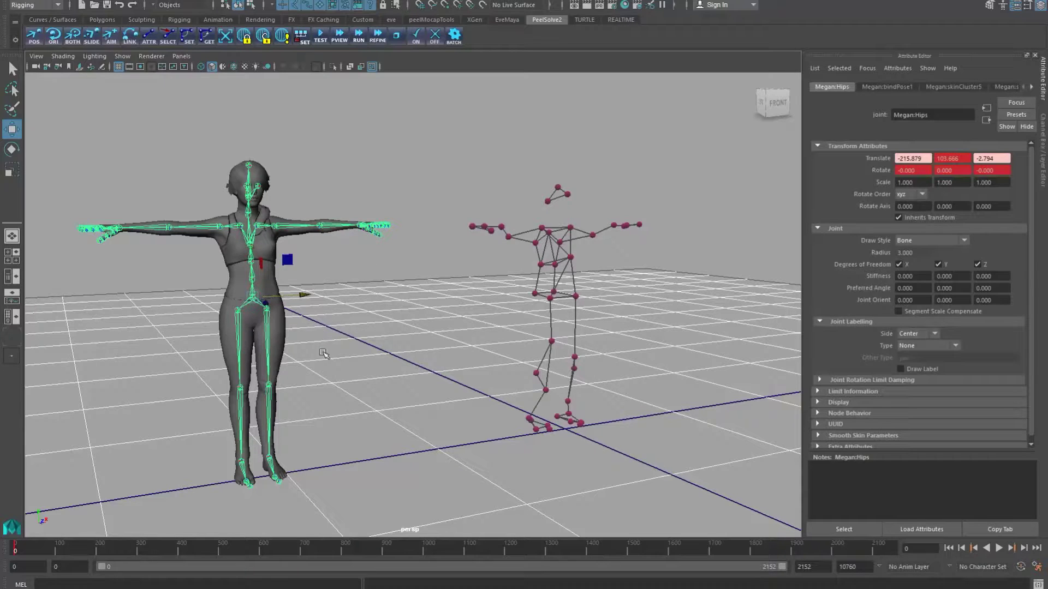
{"action": "mouse_move", "coordinate": [361, 363]}
{"action": "left_mouse_down", "text": "alt"}
{"action": "mouse_move", "coordinate": [379, 385]}
{"action": "mouse_move", "coordinate": [362, 377]}
{"action": "left_mouse_up", "text": "alt"}
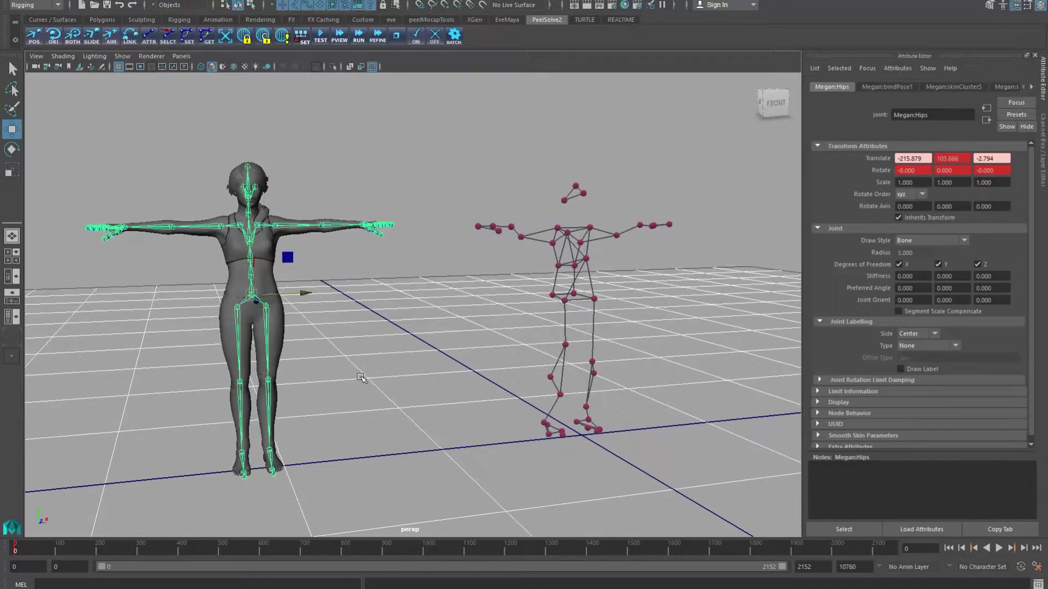
- Clear the selection and show the Outliner beside the perspective view, with the character framed
{"action": "left_click", "coordinate": [93, 287]}
{"action": "left_click", "coordinate": [10, 277]}
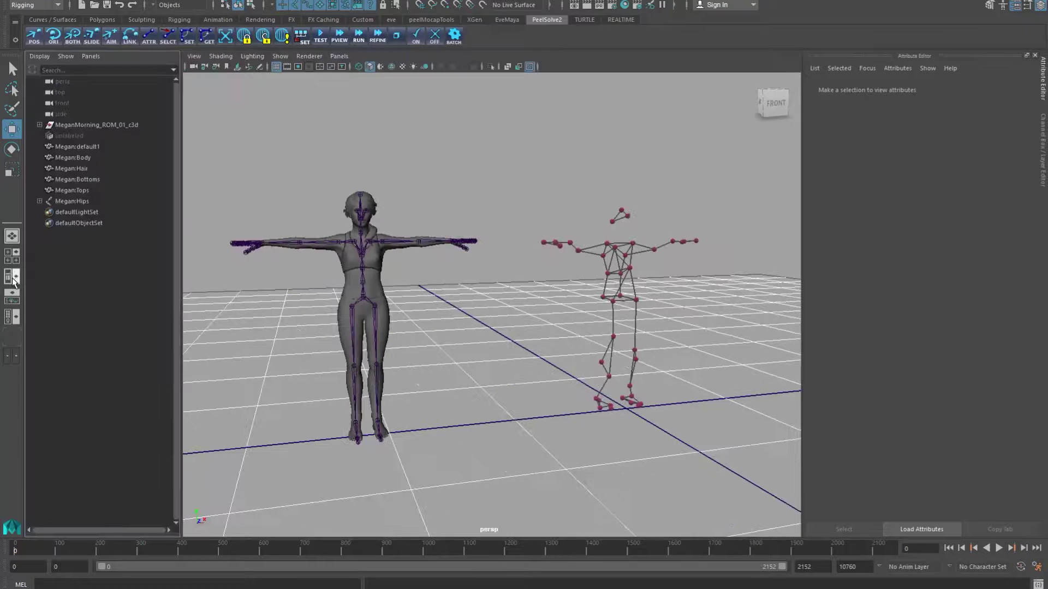
{"action": "middle_click_drag", "start_coordinate": [382, 273], "coordinate": [464, 272], "text": "alt"}
{"action": "right_click_drag", "start_coordinate": [464, 272], "coordinate": [481, 321], "text": "alt"}
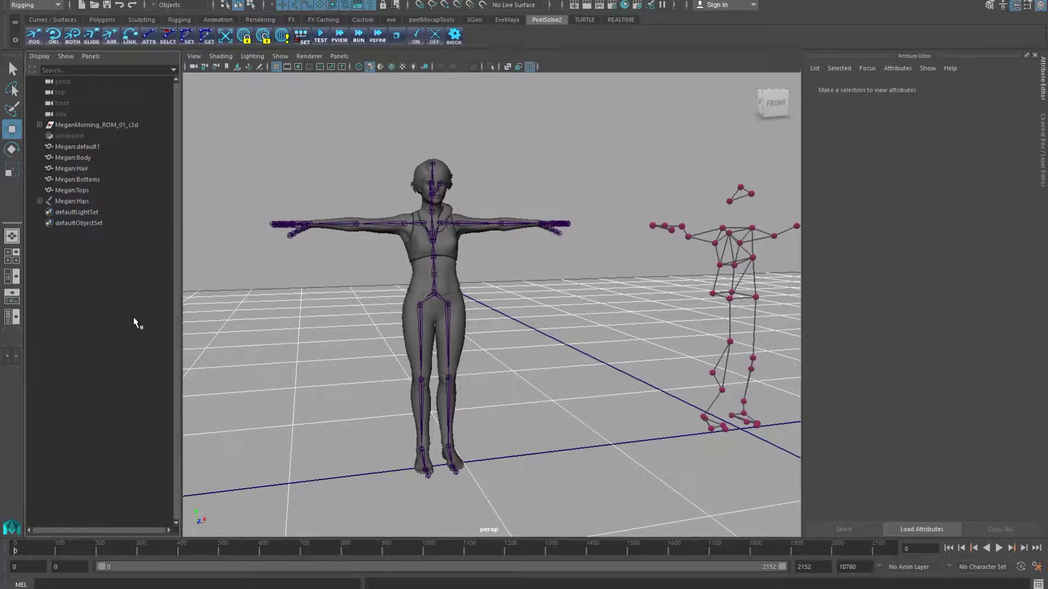
- Create a locator at the origin and rename it Reference
{"action": "left_click", "coordinate": [78, 1]}
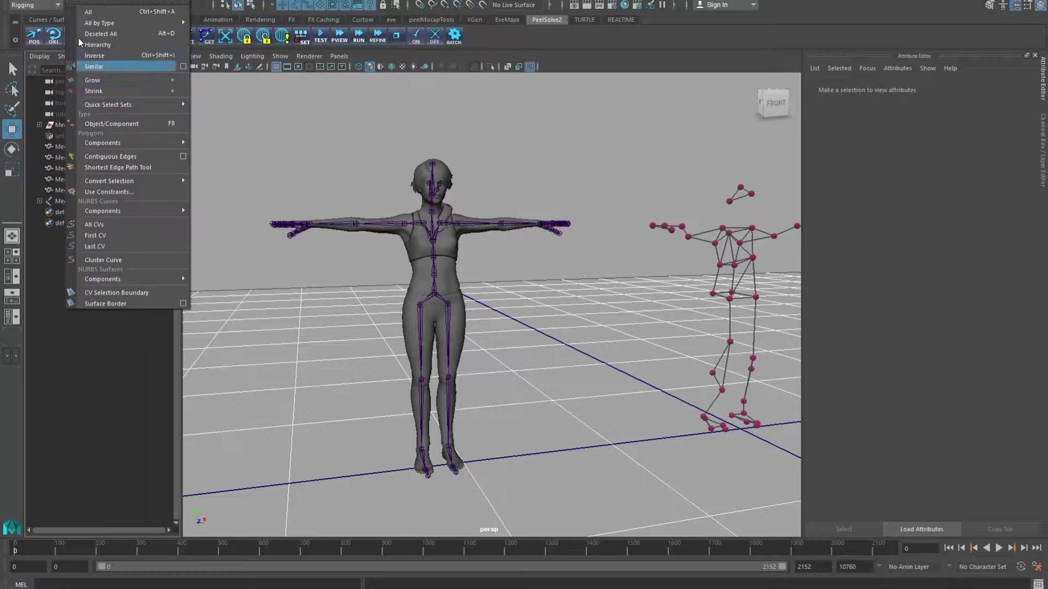
{"action": "mouse_move", "coordinate": [52, 0]}
{"action": "left_click", "coordinate": [67, 149]}
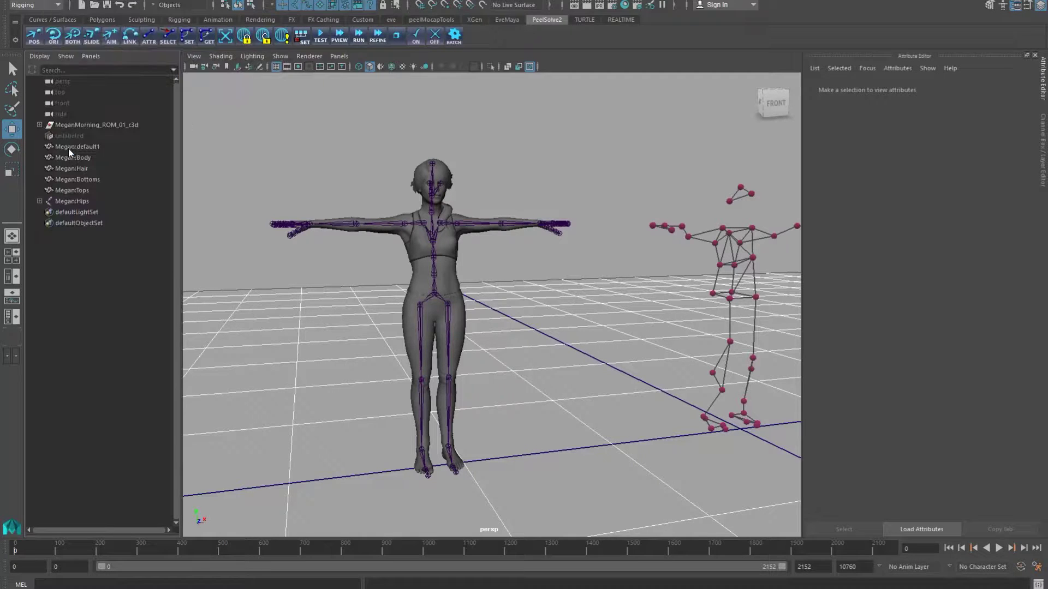
{"action": "double_click", "coordinate": [73, 213]}
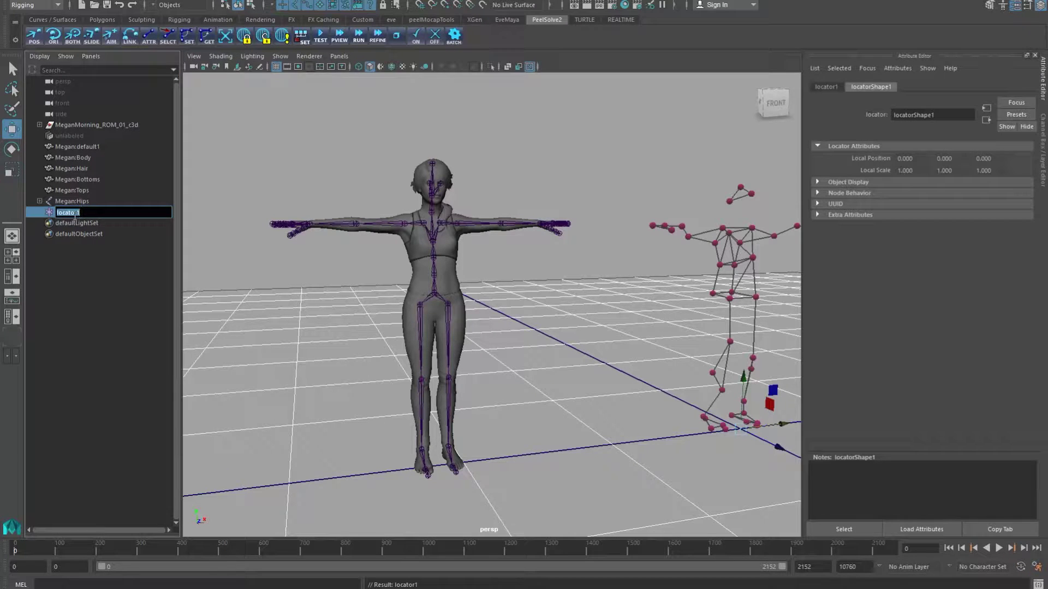
{"action": "type", "text": "Reference"}
{"action": "key", "text": "Return"}
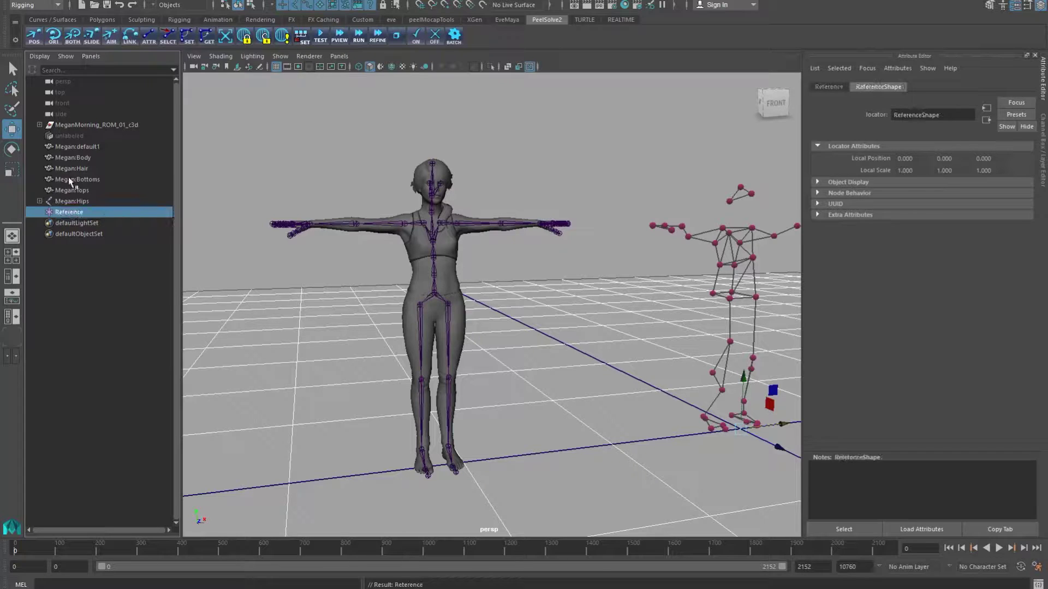
- Parent the character's hips joint under the Reference locator and inspect the resulting hierarchy
{"action": "left_click", "coordinate": [79, 205]}
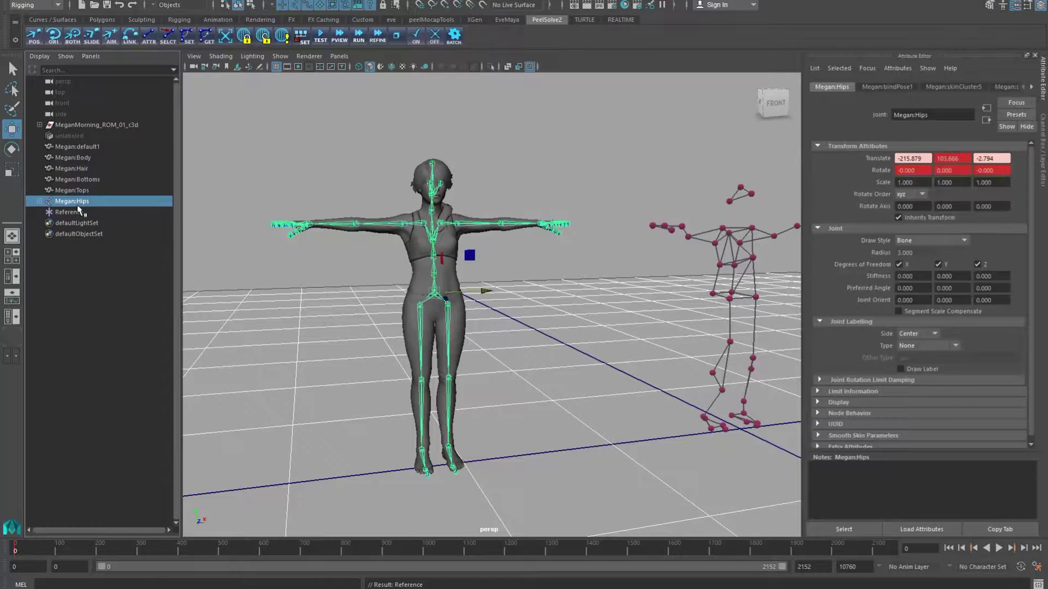
{"action": "left_click", "coordinate": [77, 213], "text": "ctrl"}
{"action": "key", "text": "p"}
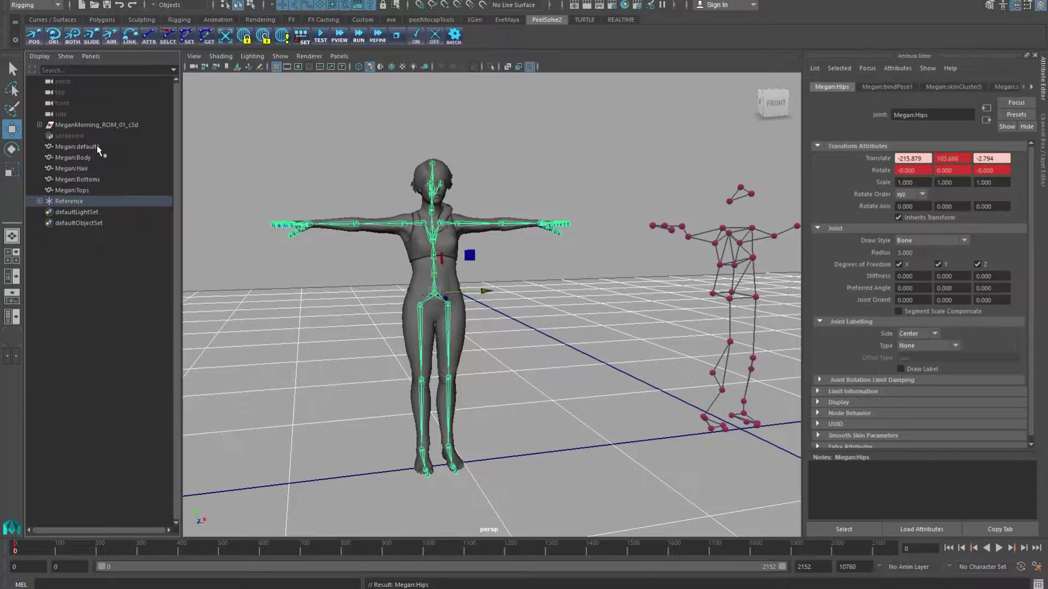
{"action": "left_click", "coordinate": [39, 201]}
{"action": "left_click", "coordinate": [46, 212]}
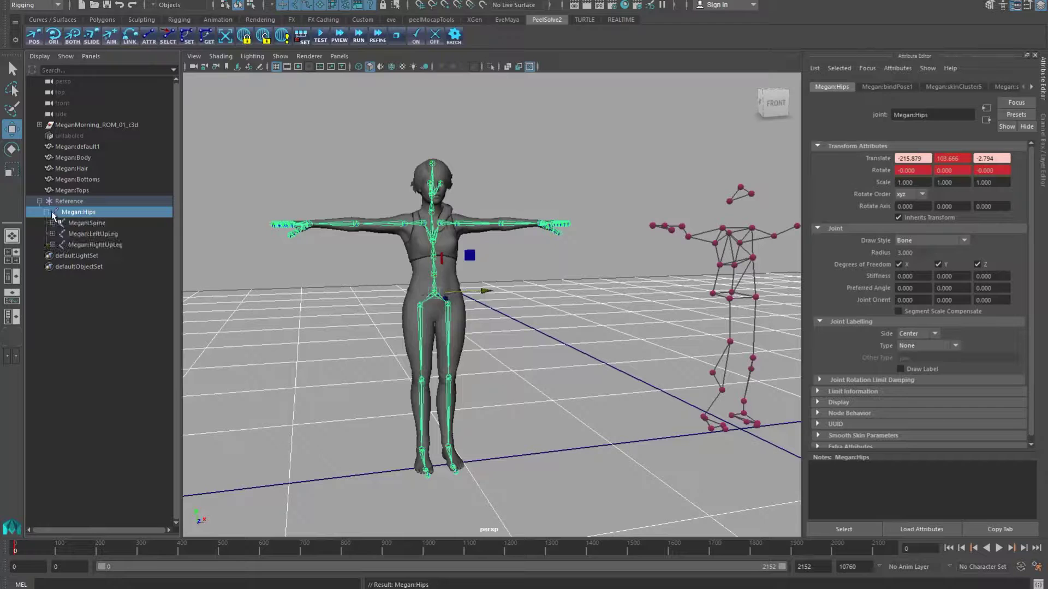
{"action": "left_click", "coordinate": [47, 212]}
{"action": "left_click", "coordinate": [39, 201]}
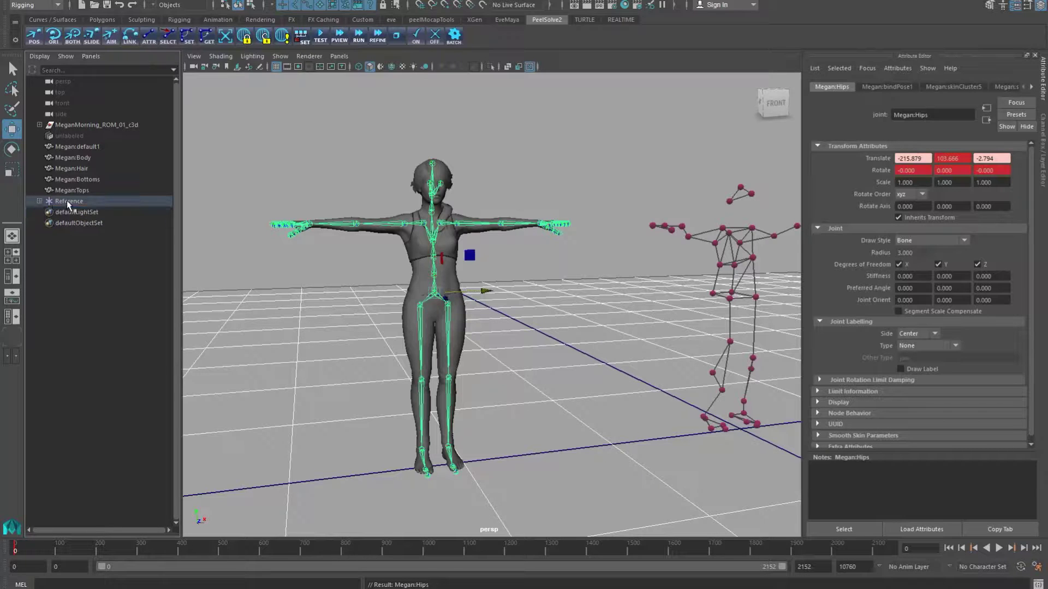
- Scale the Reference locator uniformly to 1.1 in X, Y and Z through the Channel Box
{"action": "left_click", "coordinate": [74, 201]}
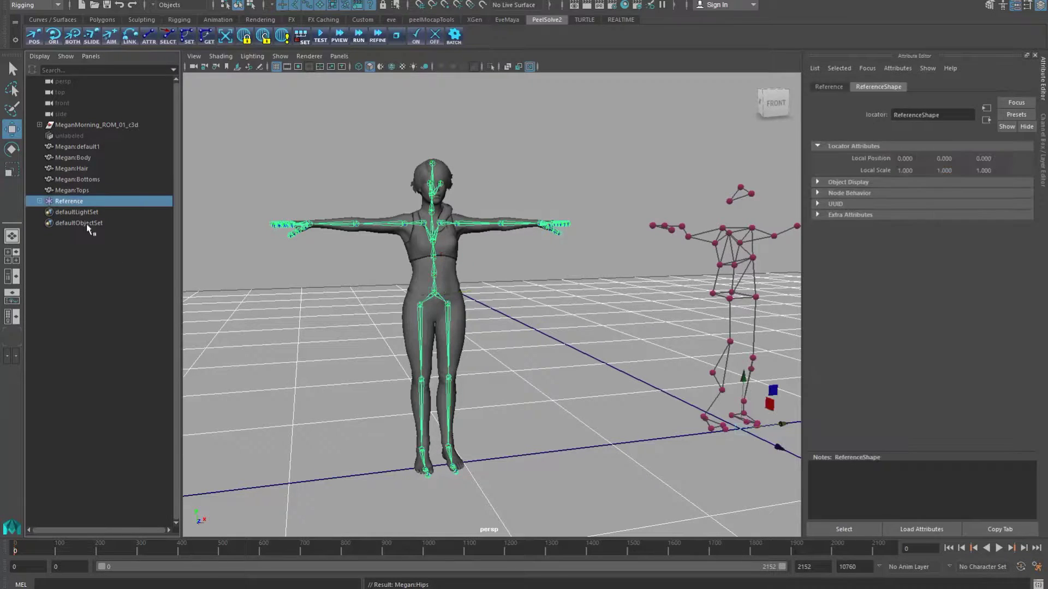
{"action": "left_click", "coordinate": [1042, 133]}
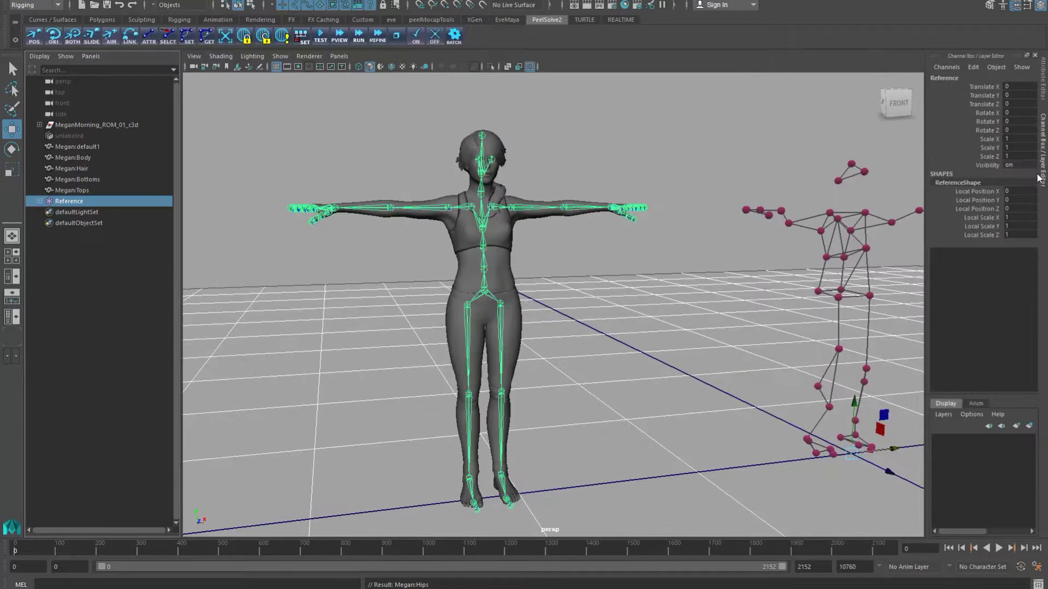
{"action": "left_click_drag", "start_coordinate": [994, 139], "coordinate": [993, 156]}
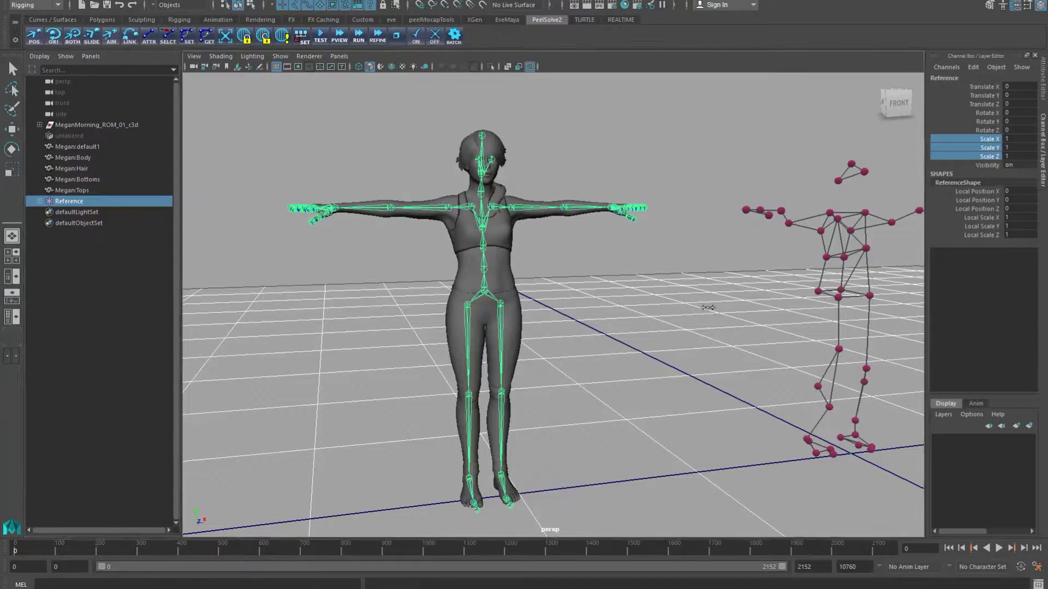
{"action": "middle_click_drag", "start_coordinate": [708, 308], "coordinate": [711, 323]}
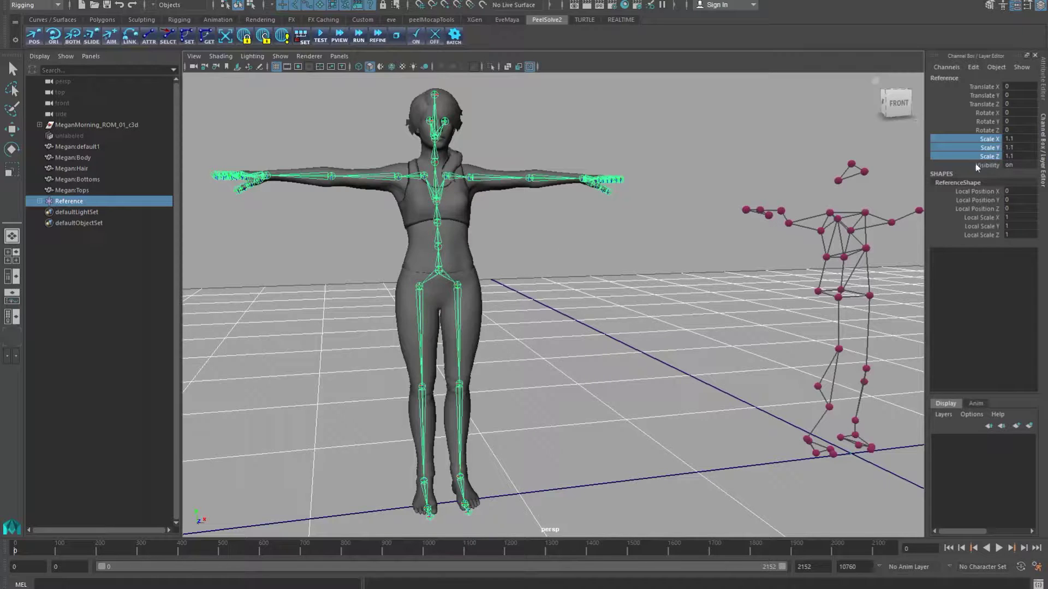
- Move the character's hips joint along X back into the marker cloud, to about X -6
{"action": "left_click", "coordinate": [436, 270]}
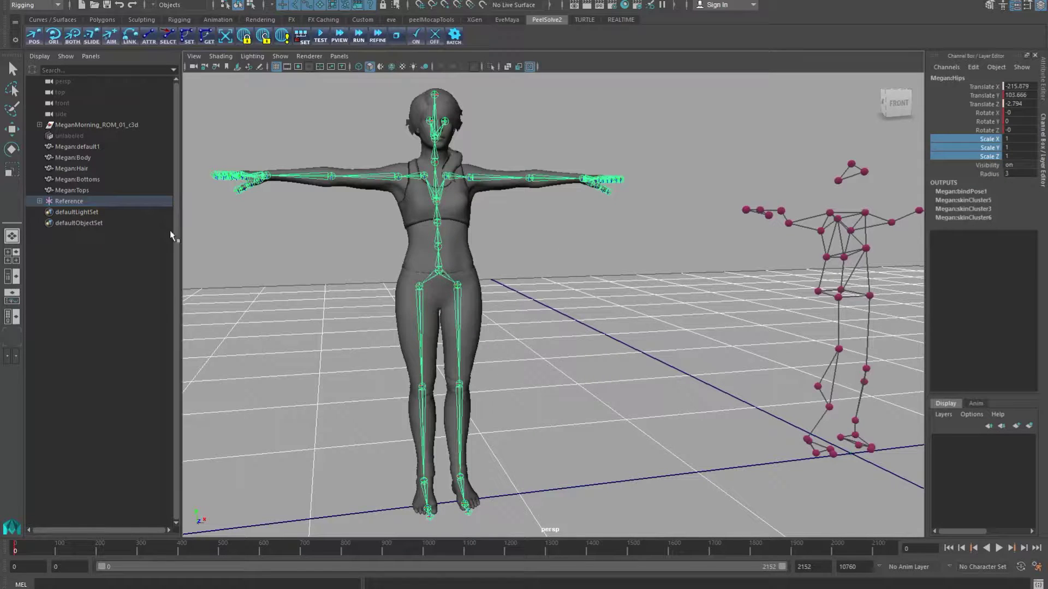
{"action": "key", "text": "w"}
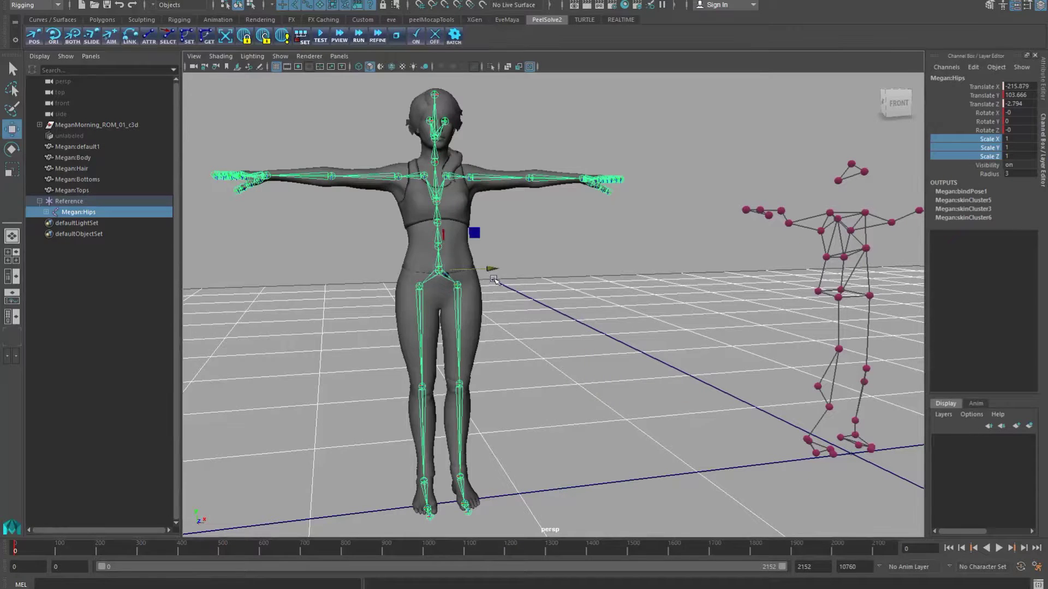
{"action": "left_click_drag", "start_coordinate": [490, 270], "coordinate": [627, 262]}
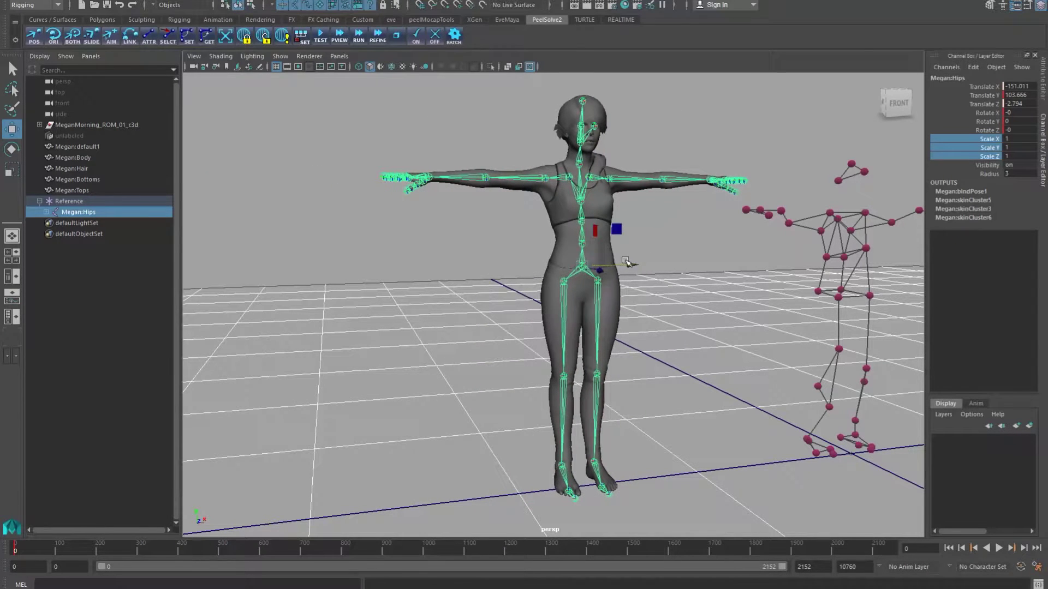
{"action": "left_click", "coordinate": [82, 206]}
{"action": "left_click", "coordinate": [83, 212]}
{"action": "left_click", "coordinate": [88, 203]}
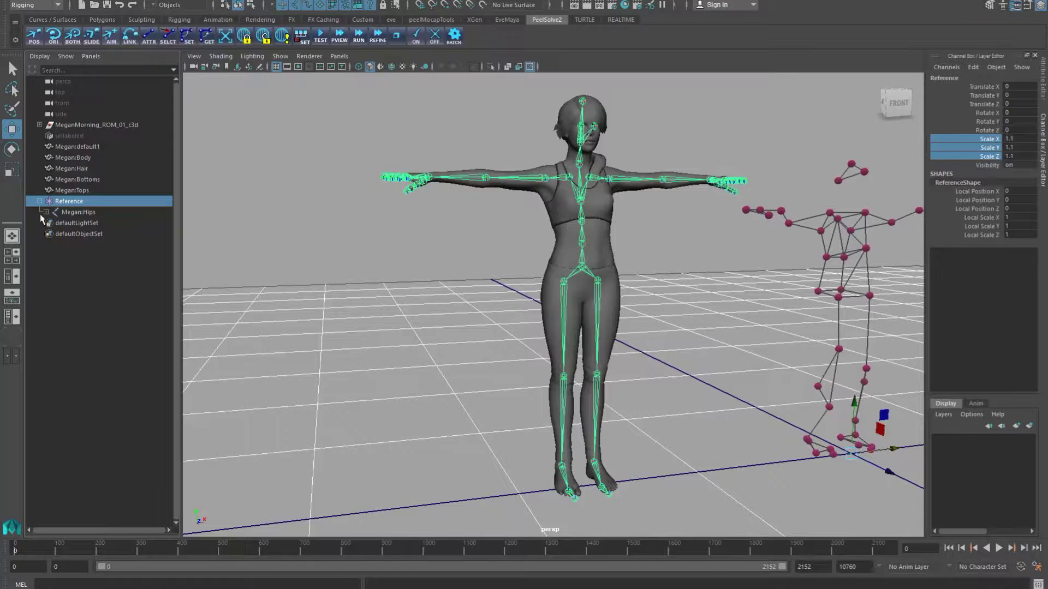
{"action": "left_click", "coordinate": [80, 212]}
{"action": "middle_click_drag", "start_coordinate": [663, 307], "coordinate": [489, 276], "text": "alt"}
{"action": "mouse_move", "coordinate": [489, 276]}
{"action": "left_mouse_down", "text": "alt"}
{"action": "mouse_move", "coordinate": [515, 344]}
{"action": "mouse_move", "coordinate": [672, 346]}
{"action": "left_mouse_up", "text": "alt"}
{"action": "middle_click_drag", "start_coordinate": [671, 347], "coordinate": [816, 338]}
{"action": "mouse_move", "coordinate": [815, 336]}
{"action": "left_mouse_down", "text": "alt"}
{"action": "mouse_move", "coordinate": [702, 323]}
{"action": "mouse_move", "coordinate": [706, 297]}
{"action": "left_mouse_up", "text": "alt"}
{"action": "middle_click_drag", "start_coordinate": [741, 294], "coordinate": [735, 296]}
{"action": "left_click_drag", "start_coordinate": [746, 285], "coordinate": [712, 289], "text": "alt"}
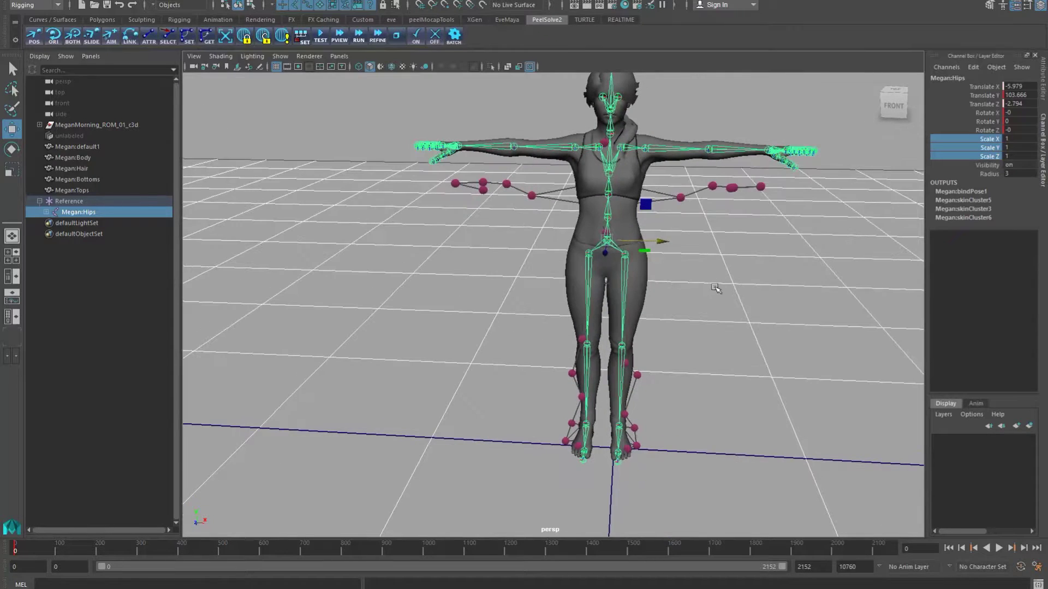
- Adjust the hips joint's depth against the markers in the side view, to about Z -2.2
{"action": "key", "text": "space"}
{"action": "left_click", "coordinate": [783, 287]}
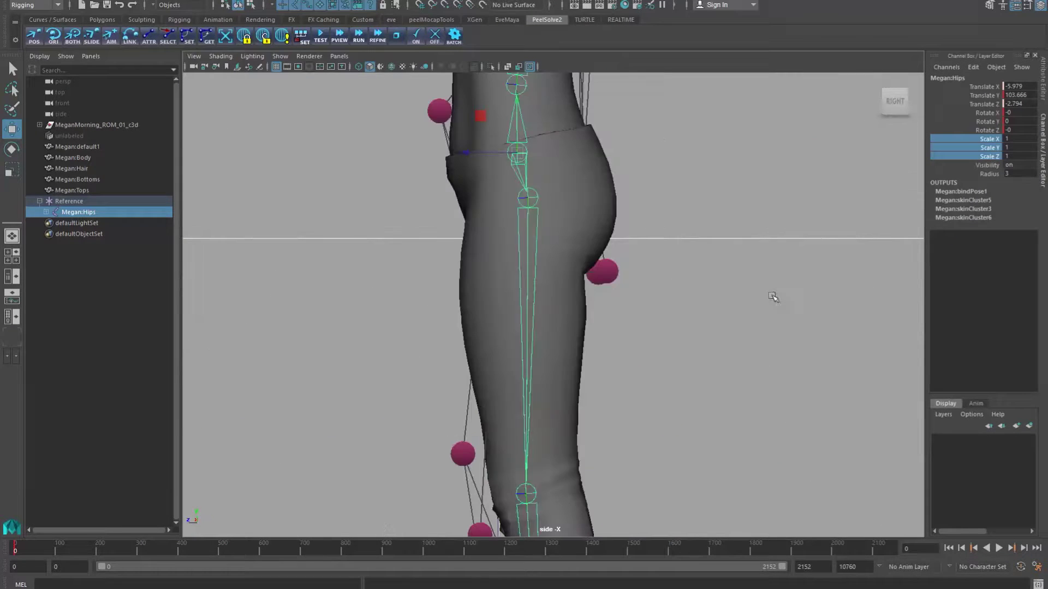
{"action": "scroll", "coordinate": [645, 377], "scroll_direction": "up", "scroll_amount": 5}
{"action": "scroll", "coordinate": [698, 404], "scroll_direction": "down", "scroll_amount": 5}
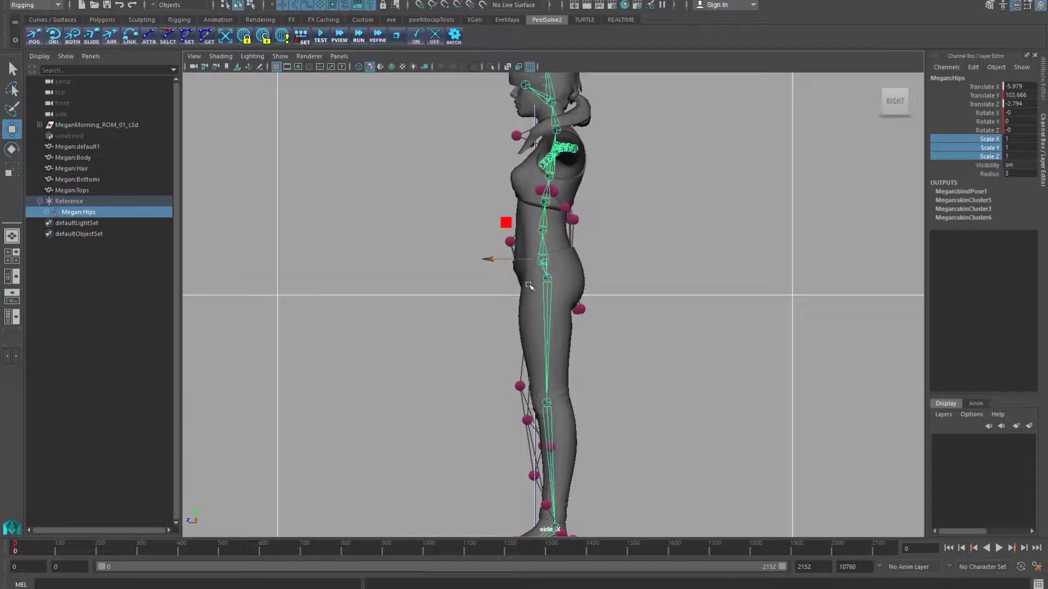
{"action": "left_click_drag", "start_coordinate": [488, 262], "coordinate": [481, 260]}
- Compare the character with the markers from the front and scale the Reference locator uniformly to 0.93
{"action": "key", "text": "space"}
{"action": "left_click_drag", "start_coordinate": [705, 270], "coordinate": [704, 298]}
{"action": "scroll", "coordinate": [688, 306], "scroll_direction": "down", "scroll_amount": 2}
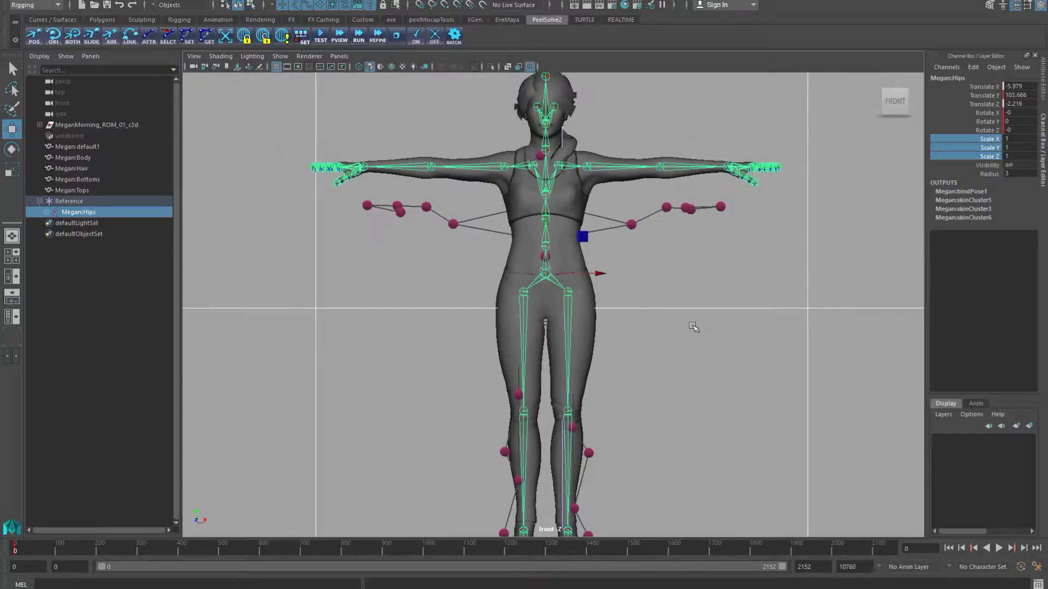
{"action": "left_click", "coordinate": [87, 201]}
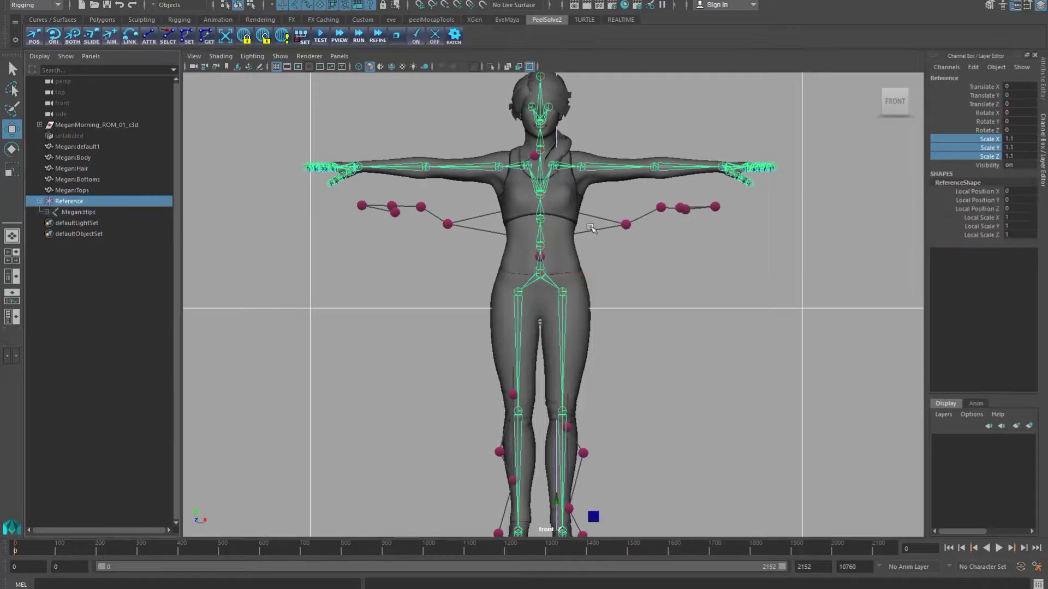
{"action": "left_click_drag", "start_coordinate": [983, 141], "coordinate": [987, 158]}
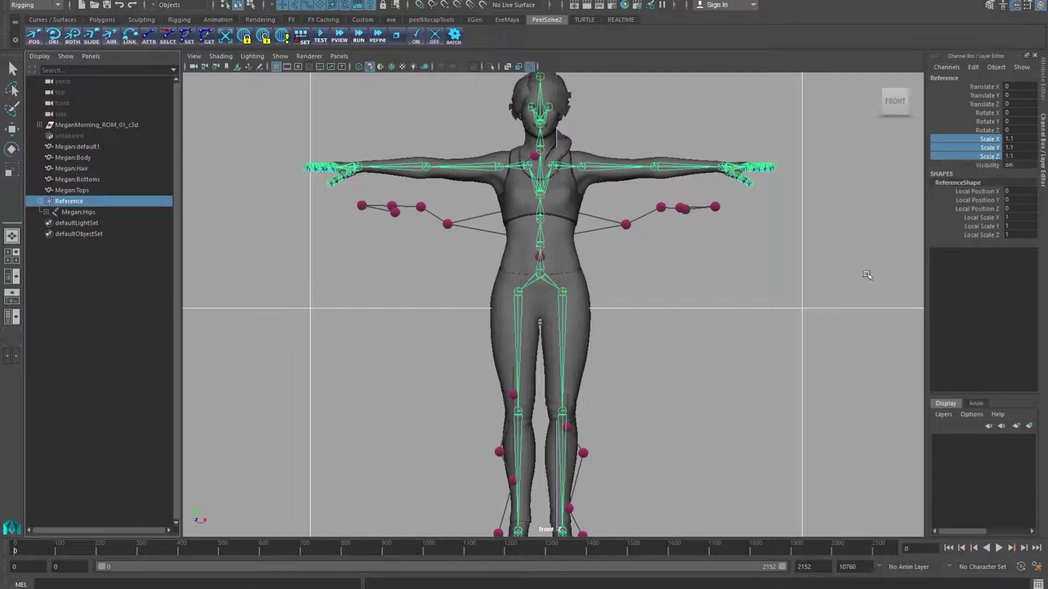
{"action": "middle_click_drag", "start_coordinate": [792, 348], "coordinate": [782, 348]}
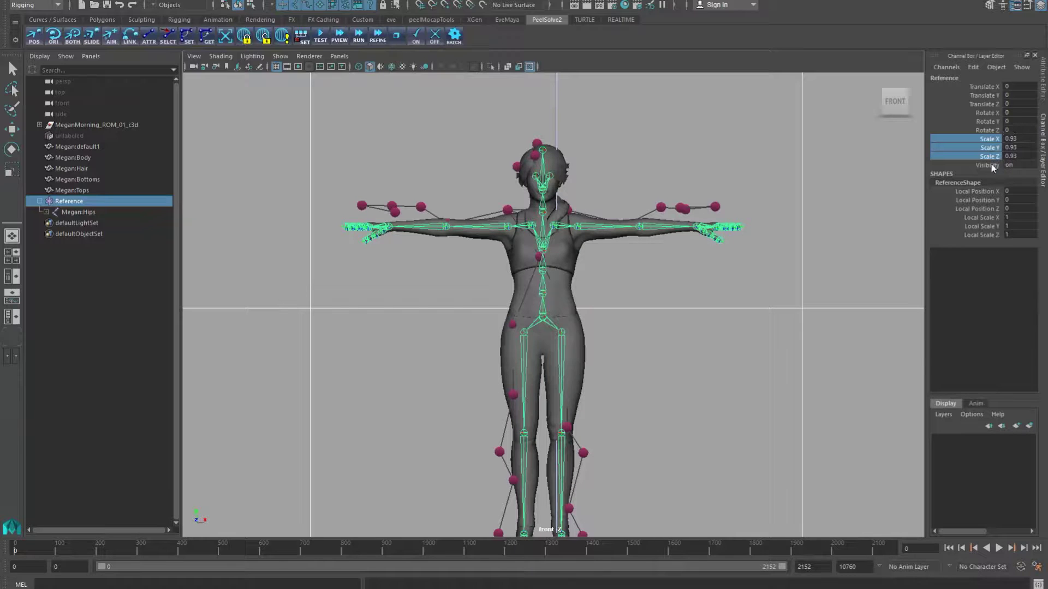
- Realign the scaled character with the markers by moving its hips joint to about X -9.1 and Z -2.6
{"action": "left_click", "coordinate": [543, 316]}
{"action": "key", "text": "w"}
{"action": "left_click_drag", "start_coordinate": [596, 320], "coordinate": [693, 305]}
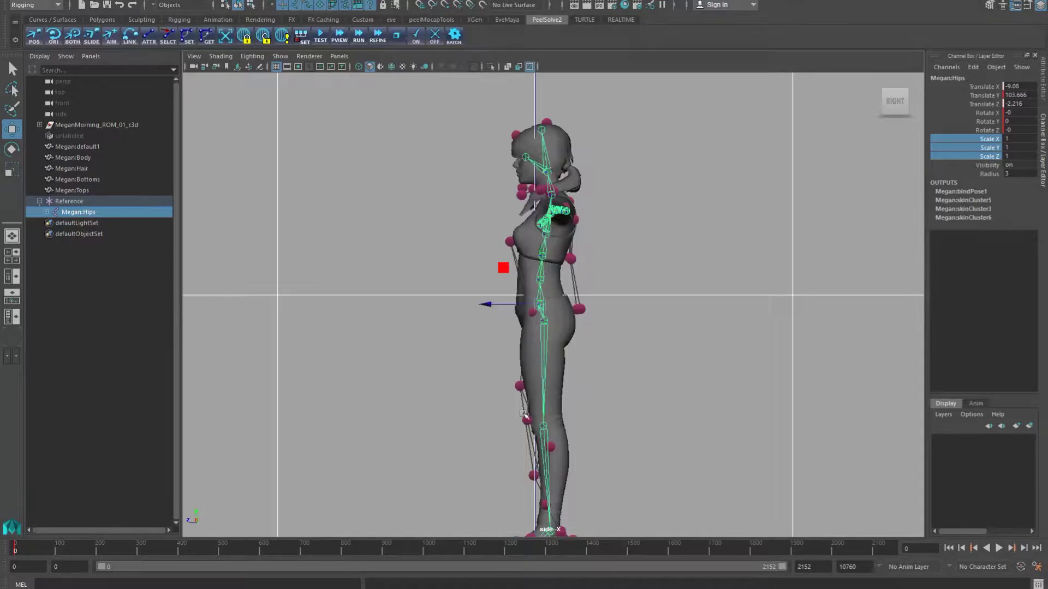
{"action": "scroll", "coordinate": [519, 321], "scroll_direction": "up", "scroll_amount": 1}
{"action": "left_click_drag", "start_coordinate": [491, 306], "coordinate": [491, 306]}
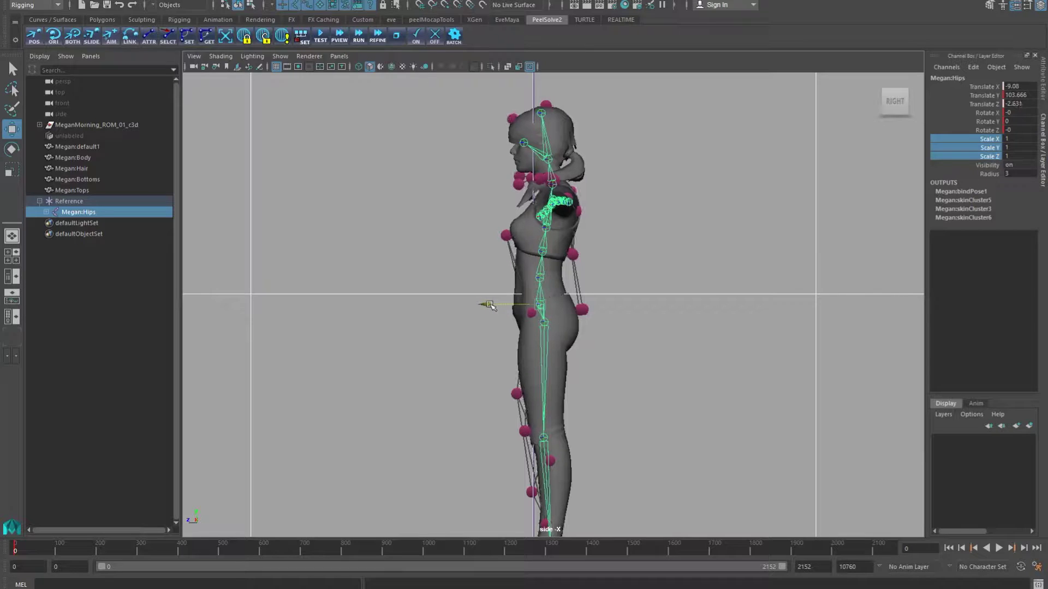
- Reposition the hips joint in the top view, placing it at X 0 and about Z 1.55
{"action": "left_click_drag", "start_coordinate": [562, 307], "coordinate": [658, 261]}
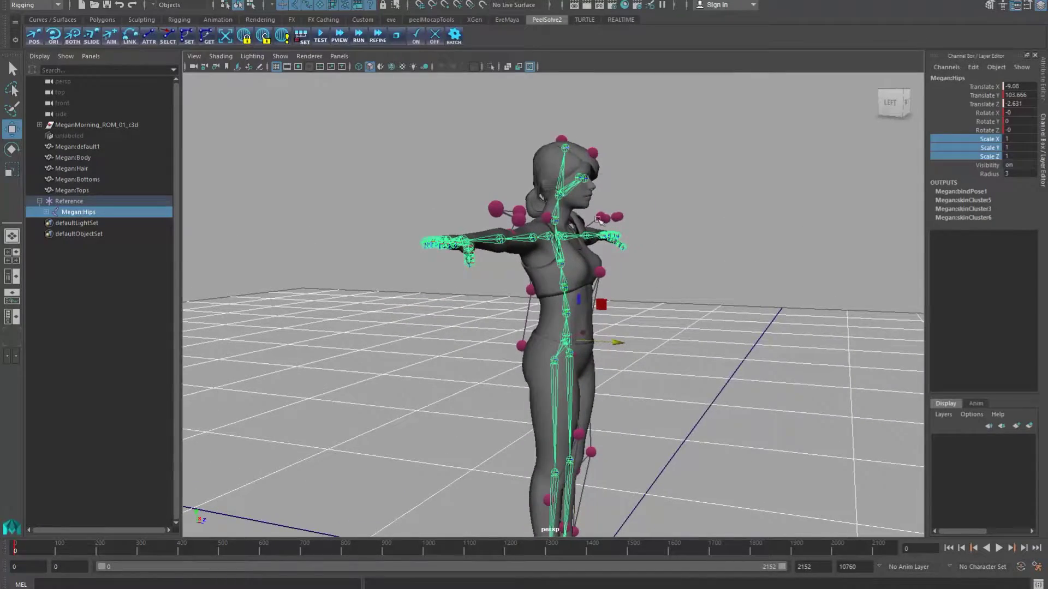
{"action": "left_click_drag", "start_coordinate": [692, 329], "coordinate": [418, 349], "text": "alt"}
{"action": "left_click_drag", "start_coordinate": [680, 382], "coordinate": [613, 275], "text": "alt"}
{"action": "key", "text": "space"}
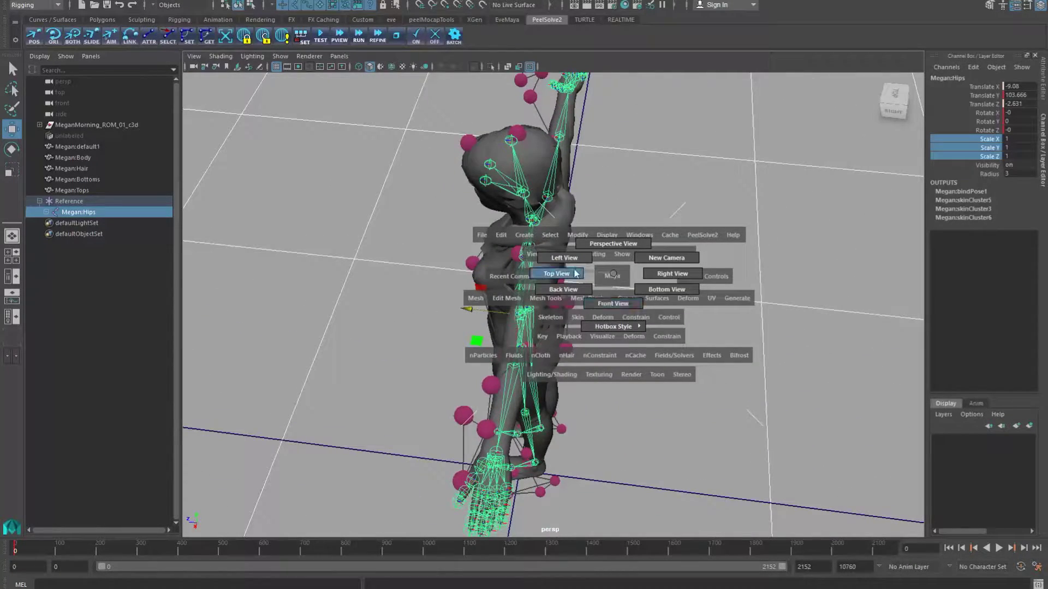
{"action": "left_click", "coordinate": [575, 274]}
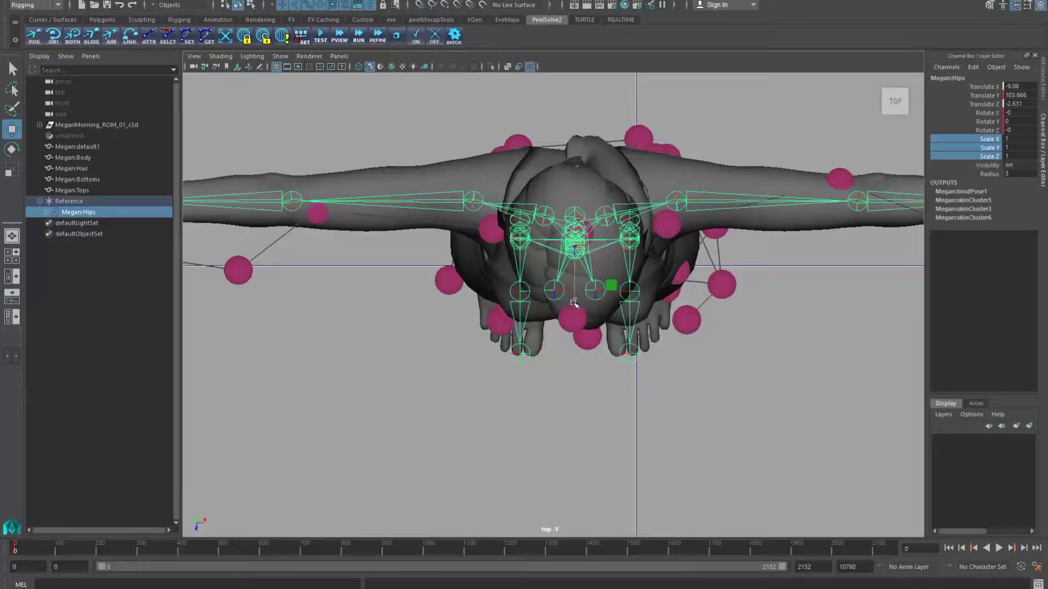
{"action": "left_click", "coordinate": [574, 303]}
{"action": "middle_click_drag", "start_coordinate": [640, 339], "coordinate": [649, 358]}
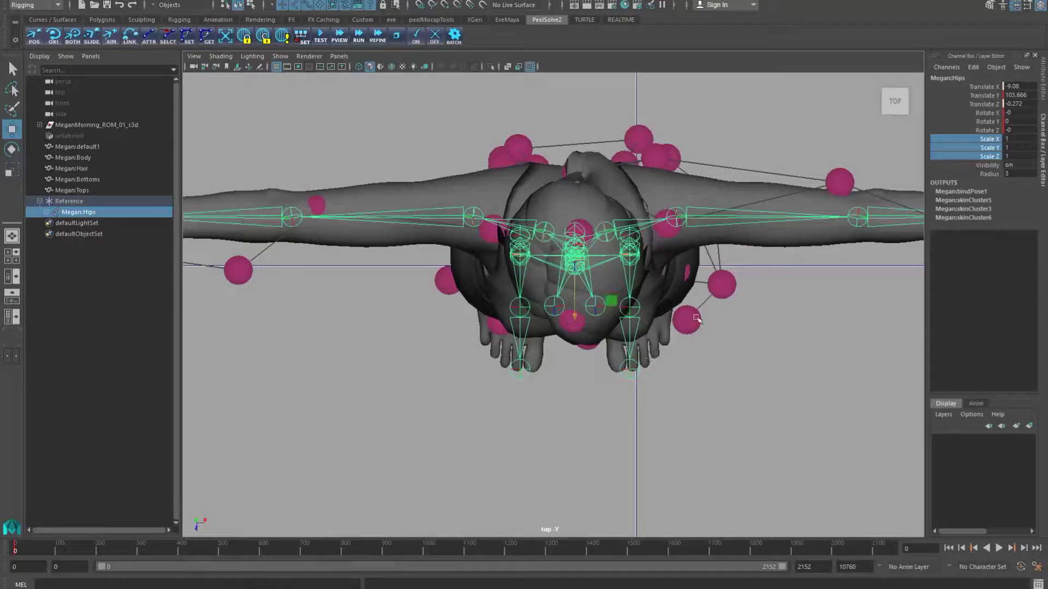
{"action": "right_click_drag", "start_coordinate": [726, 414], "coordinate": [638, 246], "text": "alt"}
{"action": "right_click_drag", "start_coordinate": [653, 381], "coordinate": [611, 207], "text": "alt"}
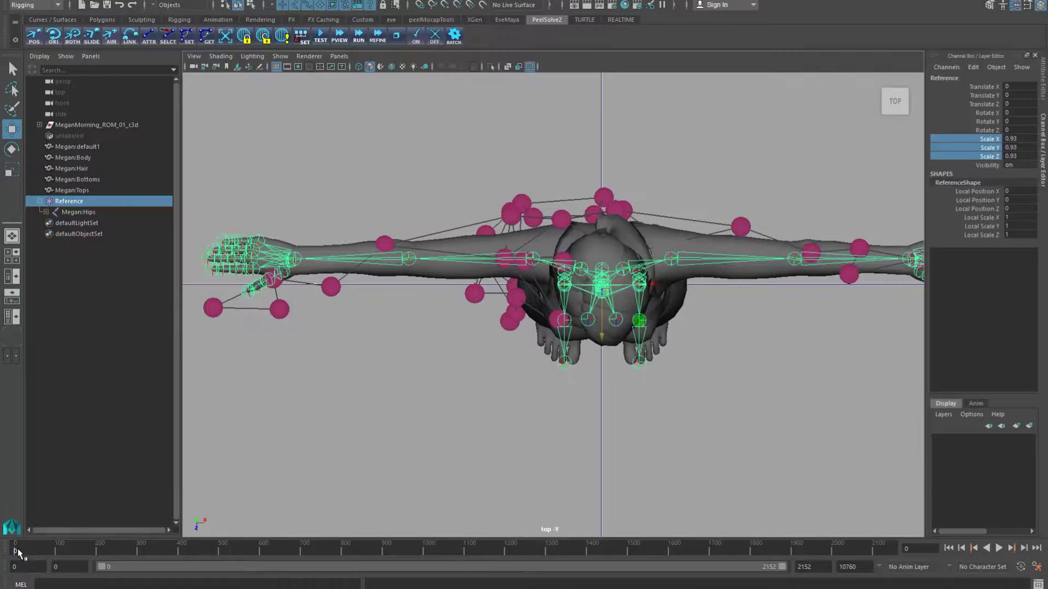
- Go to frame 112 and rotate the character's hips joint about Y to about 3.2 degrees
{"action": "left_click_drag", "start_coordinate": [15, 551], "coordinate": [61, 550]}
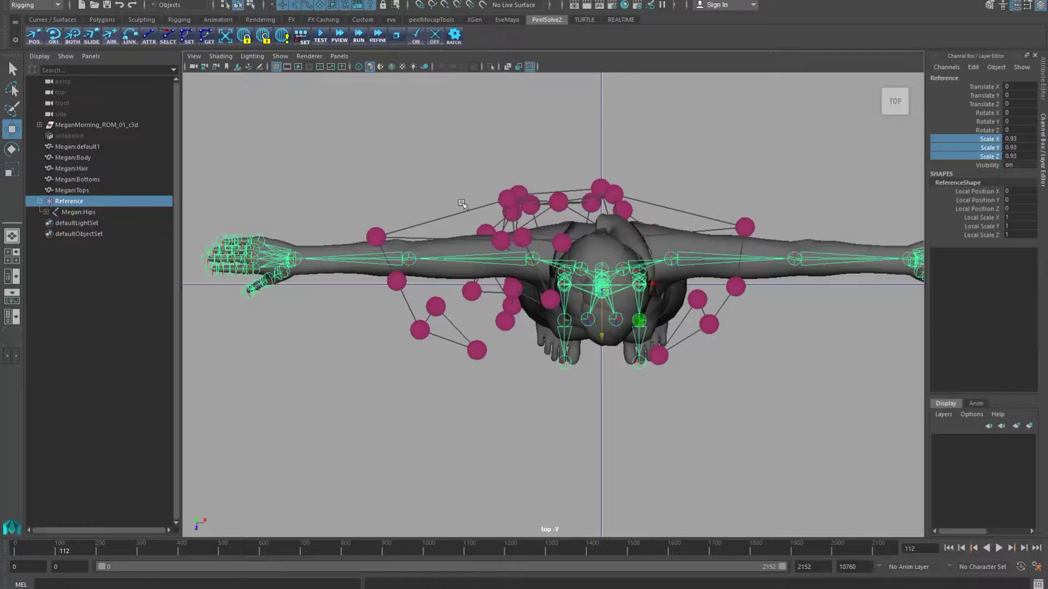
{"action": "middle_click_drag", "start_coordinate": [627, 229], "coordinate": [603, 236], "text": "alt"}
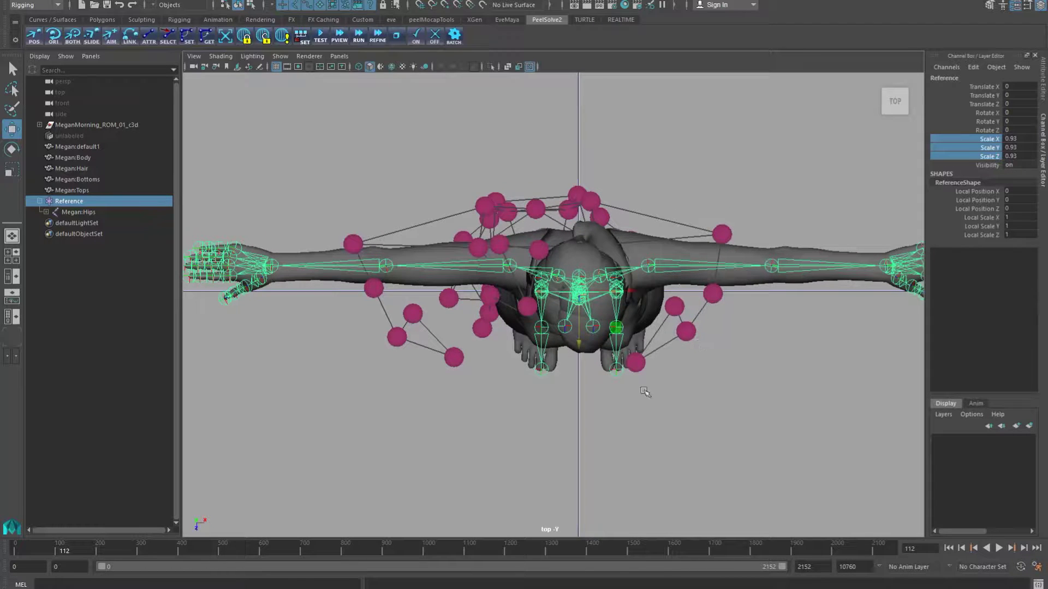
{"action": "left_click", "coordinate": [104, 210]}
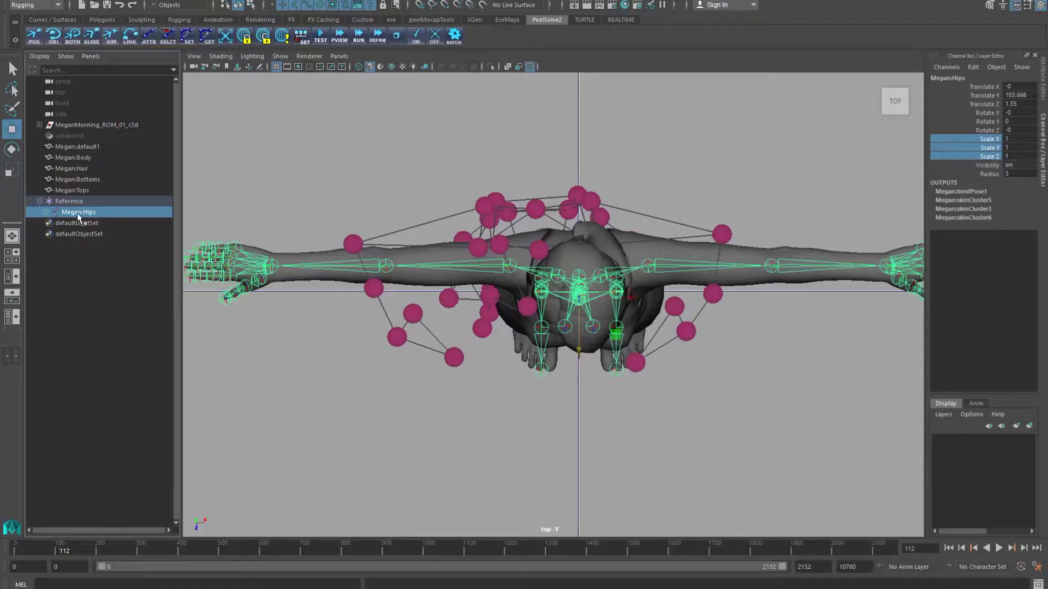
{"action": "key", "text": "e"}
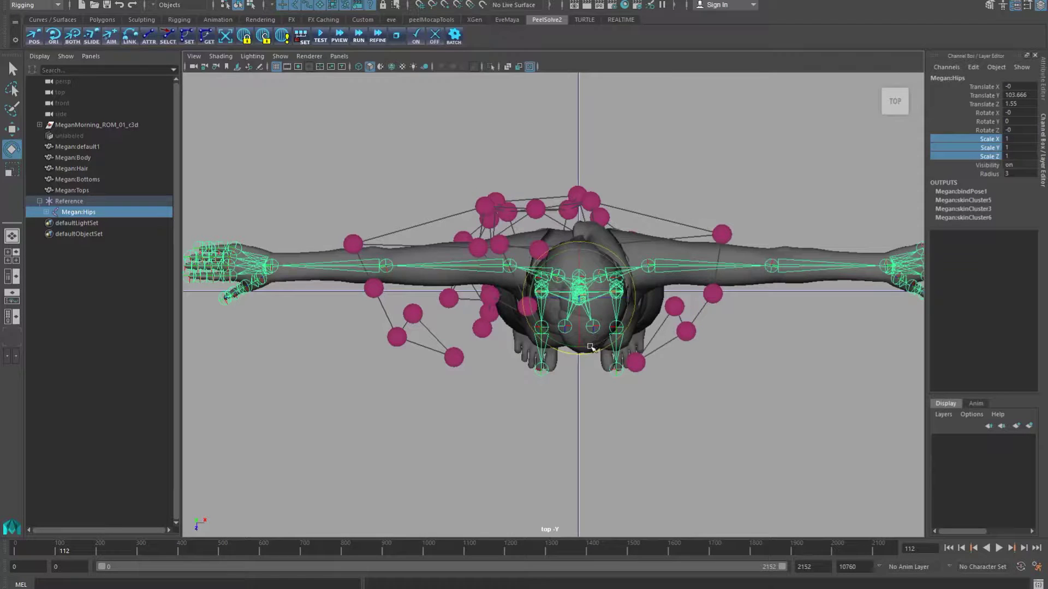
{"action": "left_click_drag", "start_coordinate": [591, 348], "coordinate": [650, 426]}
{"action": "left_click_drag", "start_coordinate": [572, 347], "coordinate": [570, 346]}
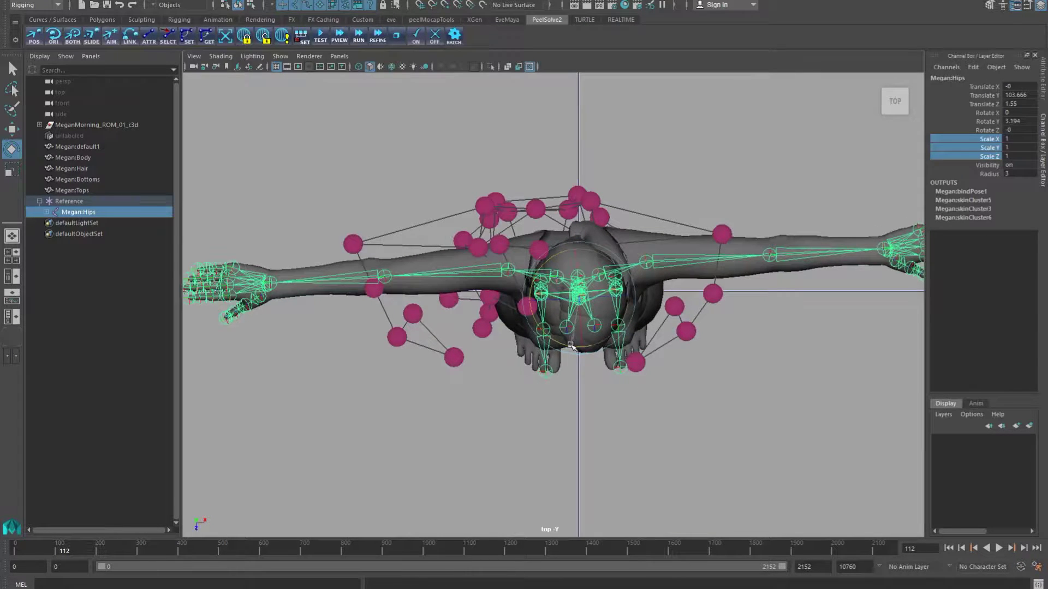
- Reposition the hips joint against the markers in the top and front views, placing it at about X -8.9 and Z -4.5
{"action": "key", "text": "w"}
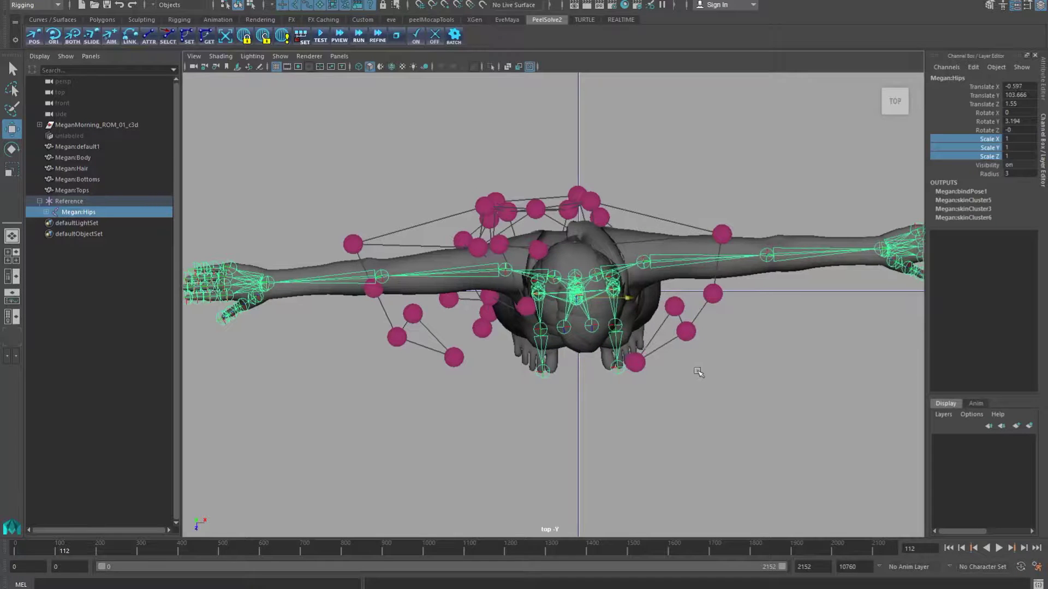
{"action": "middle_click_drag", "start_coordinate": [694, 369], "coordinate": [666, 377]}
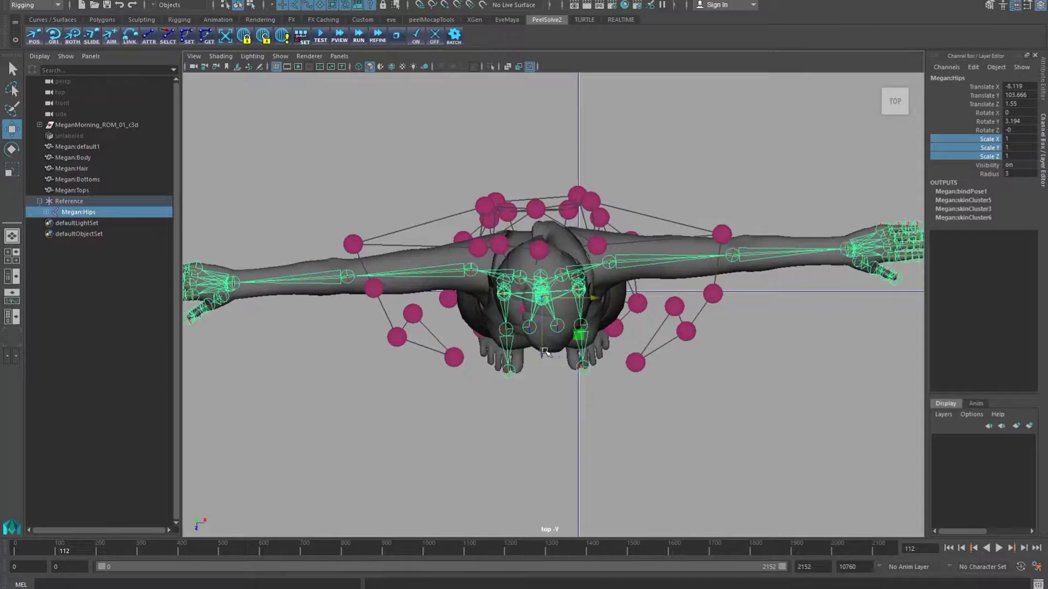
{"action": "middle_click_drag", "start_coordinate": [545, 352], "coordinate": [544, 326]}
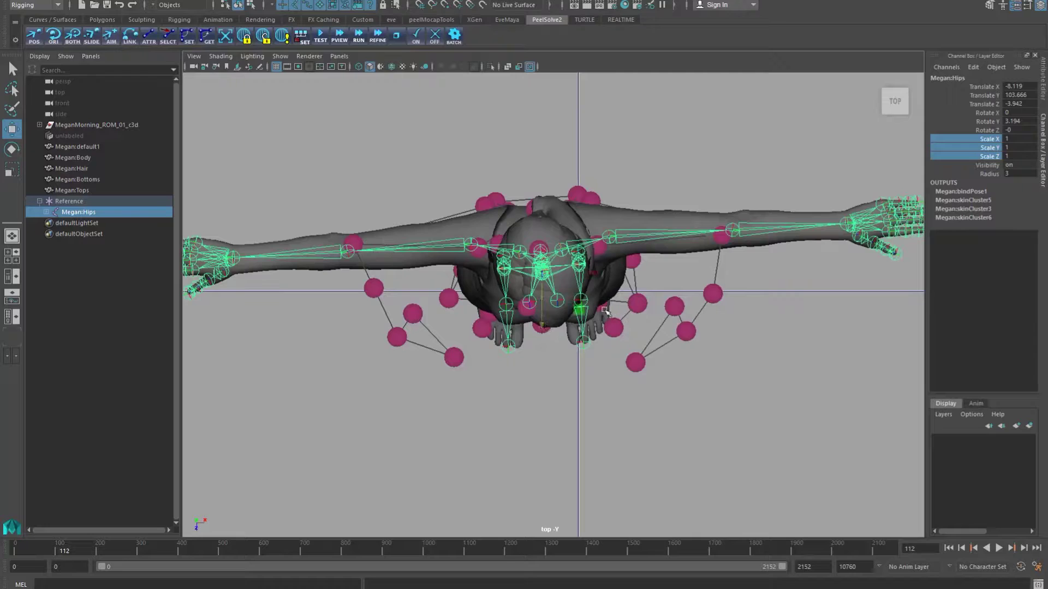
{"action": "key", "text": "space"}
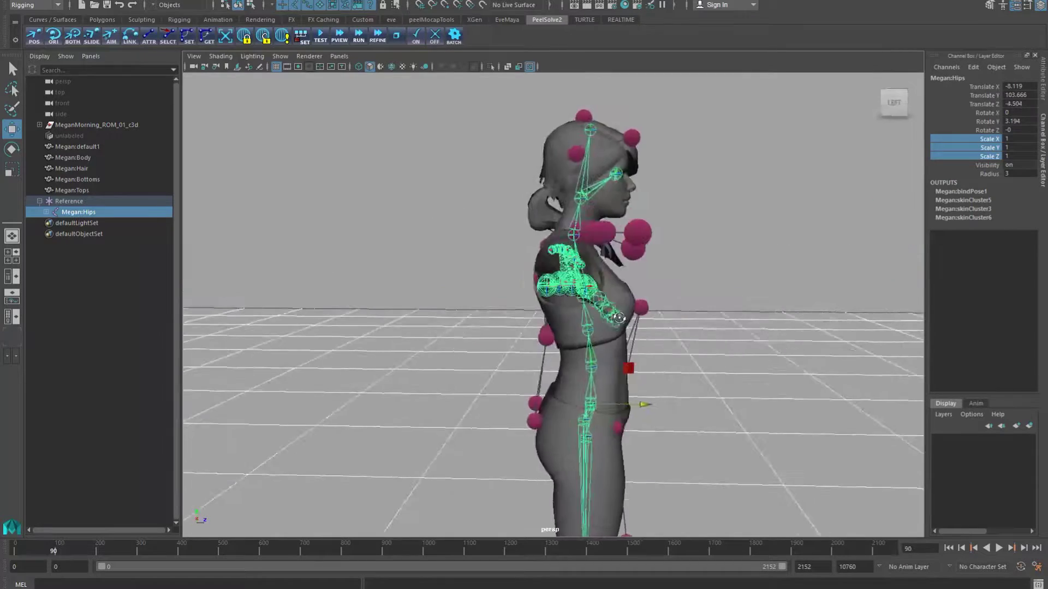
{"action": "left_click_drag", "start_coordinate": [568, 317], "coordinate": [501, 314], "text": "alt"}
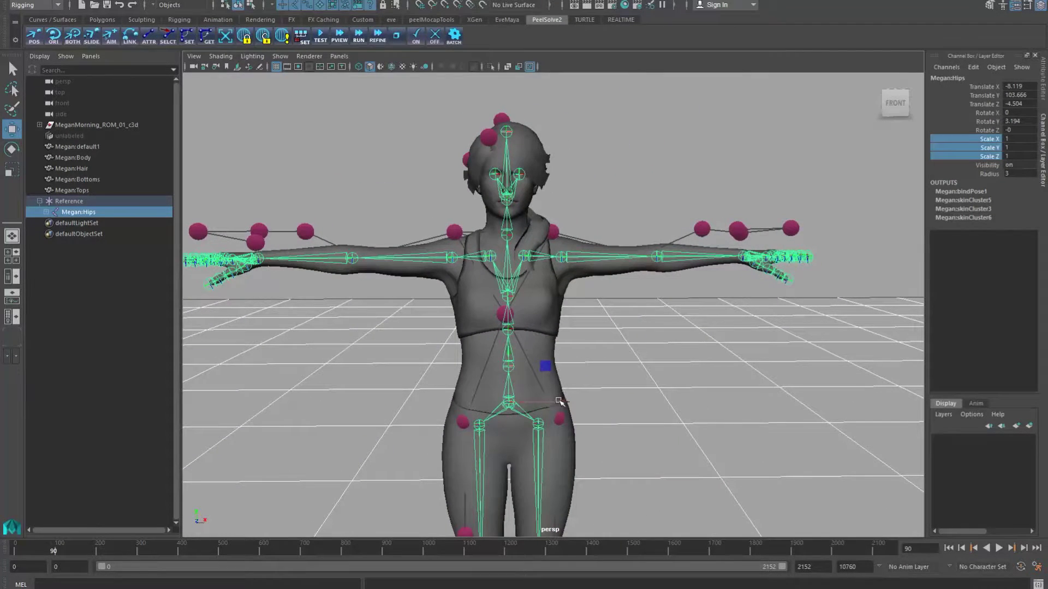
{"action": "middle_click_drag", "start_coordinate": [559, 401], "coordinate": [556, 401]}
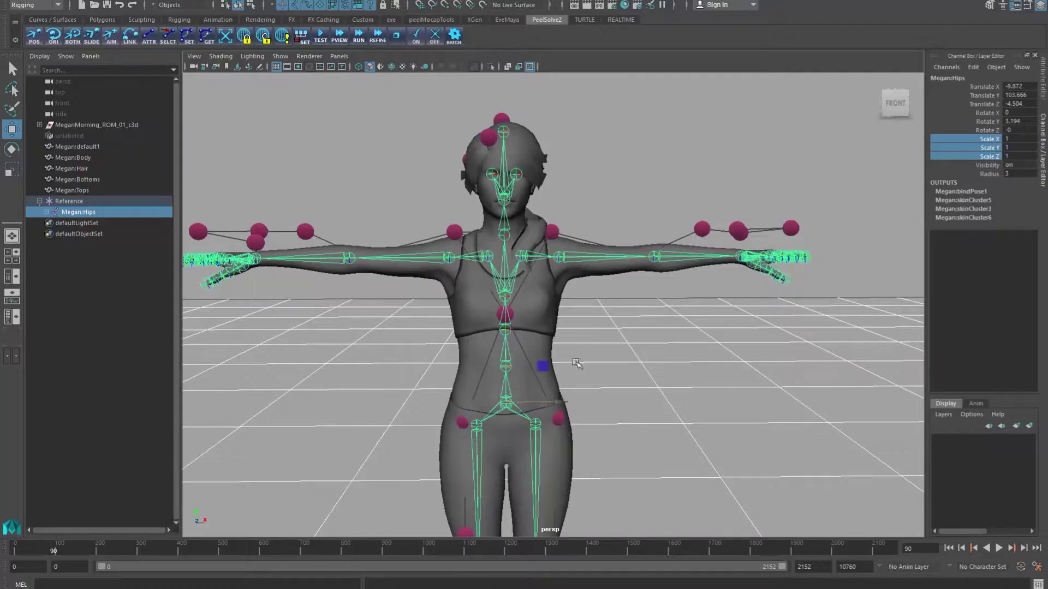
- Deselect the hips joint, check the full character against the markers, and save the scene
{"action": "left_click_drag", "start_coordinate": [559, 395], "coordinate": [320, 329], "text": "alt"}
{"action": "left_click_drag", "start_coordinate": [715, 439], "coordinate": [743, 423], "text": "alt"}
{"action": "left_click", "coordinate": [744, 423]}
{"action": "right_click_drag", "start_coordinate": [739, 423], "coordinate": [669, 405], "text": "alt"}
{"action": "middle_click_drag", "start_coordinate": [666, 403], "coordinate": [639, 314], "text": "alt"}
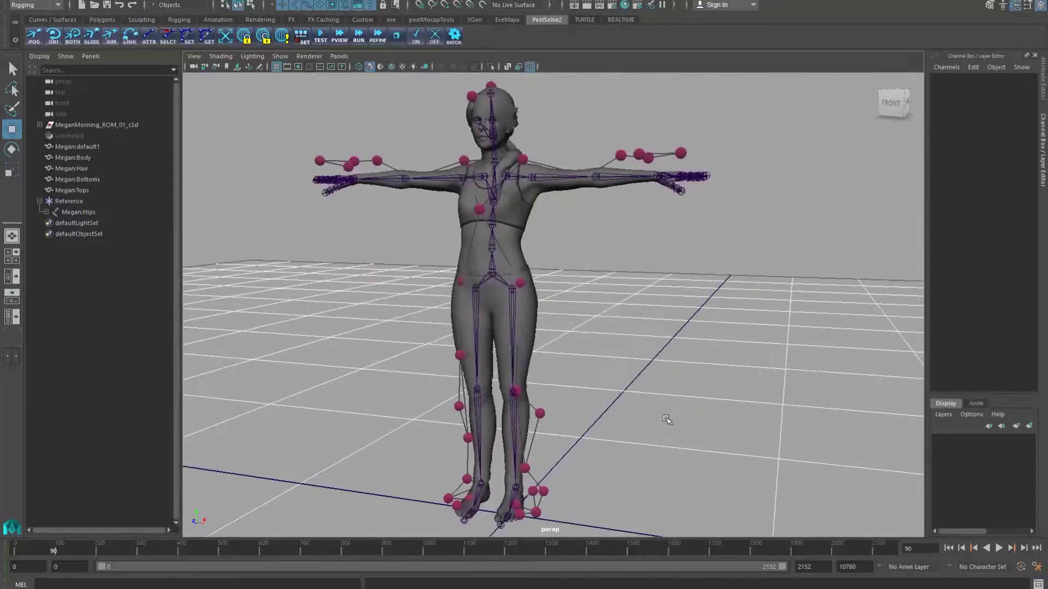
{"action": "left_click_drag", "start_coordinate": [666, 419], "coordinate": [684, 413], "text": "alt"}
{"action": "key", "text": "q"}
{"action": "key", "text": "ctrl+s"}
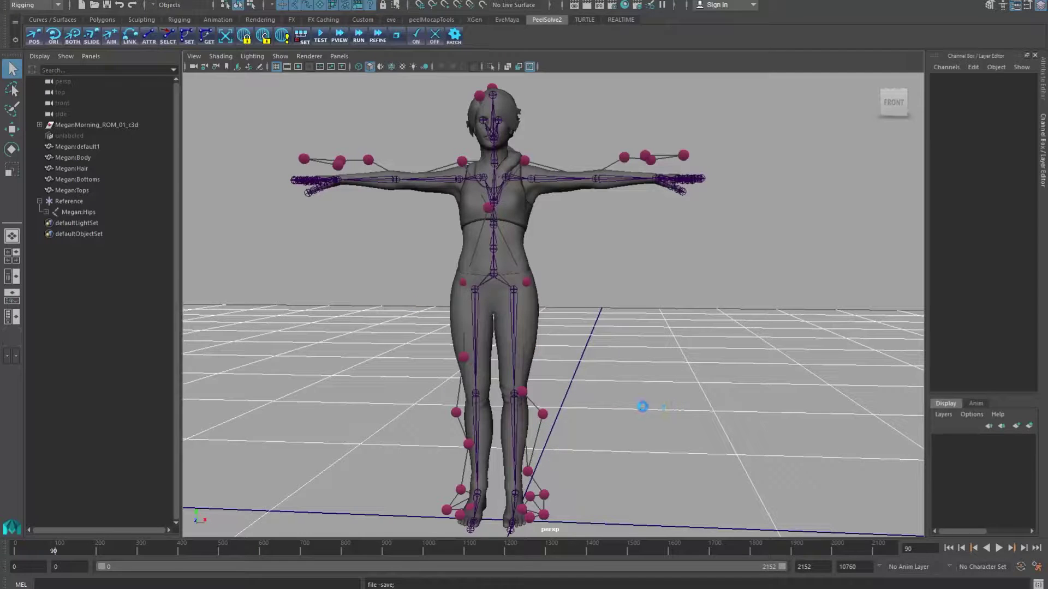
- Rotate the left upper leg joint outward to about 4.3 degrees in Z to line the leg up with its markers
{"action": "key", "text": "w"}
{"action": "middle_click_drag", "start_coordinate": [538, 317], "coordinate": [554, 292], "text": "alt"}
{"action": "left_click", "coordinate": [531, 282]}
{"action": "key", "text": "e"}
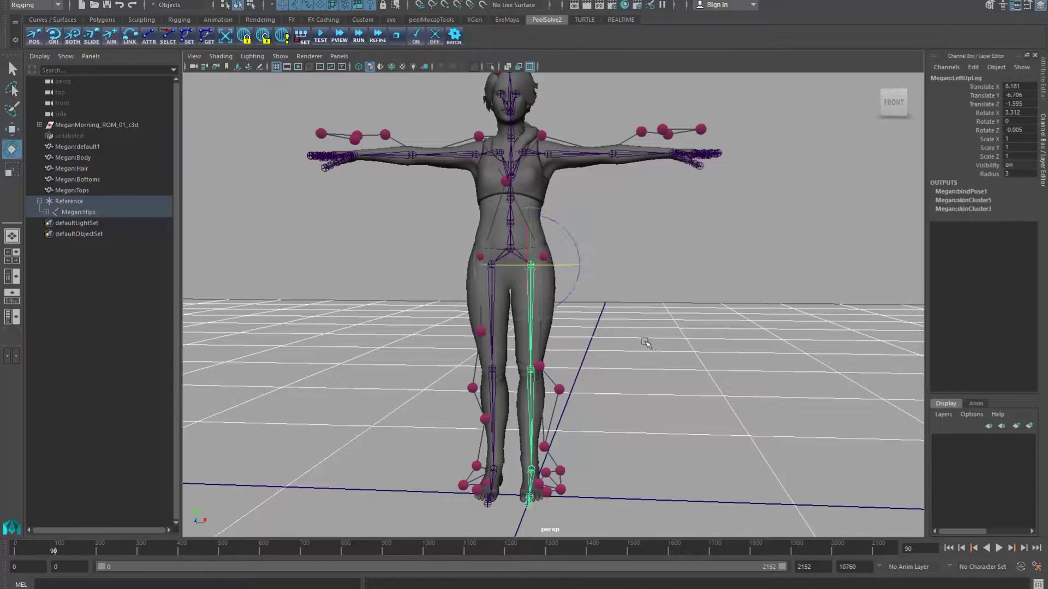
{"action": "left_click_drag", "start_coordinate": [659, 358], "coordinate": [612, 320], "text": "alt"}
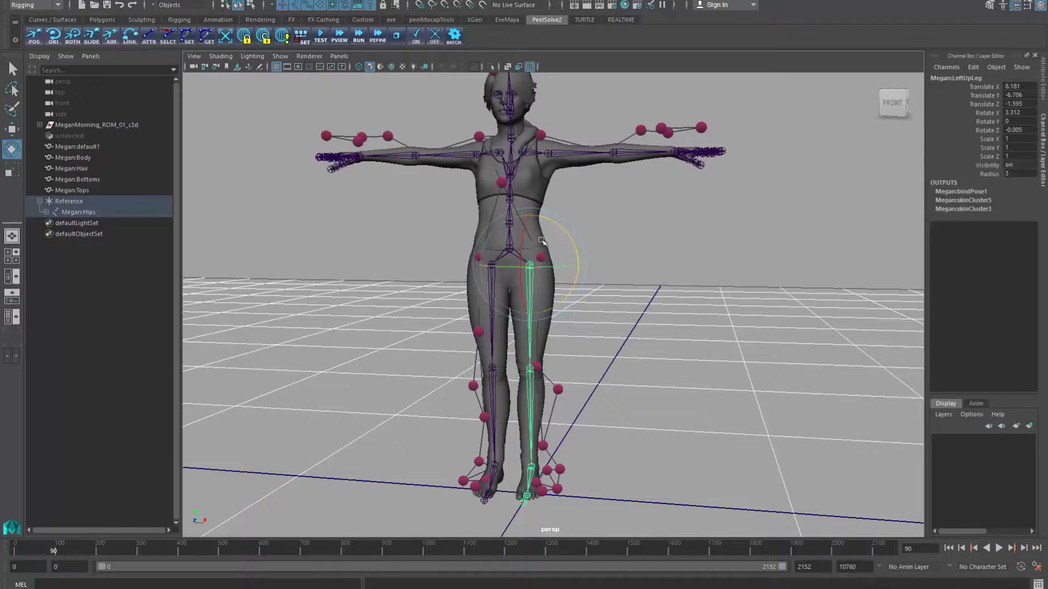
{"action": "mouse_move", "coordinate": [543, 296]}
{"action": "left_mouse_down"}
{"action": "mouse_move", "coordinate": [538, 267]}
{"action": "mouse_move", "coordinate": [517, 279]}
{"action": "mouse_move", "coordinate": [538, 298]}
{"action": "left_mouse_up"}
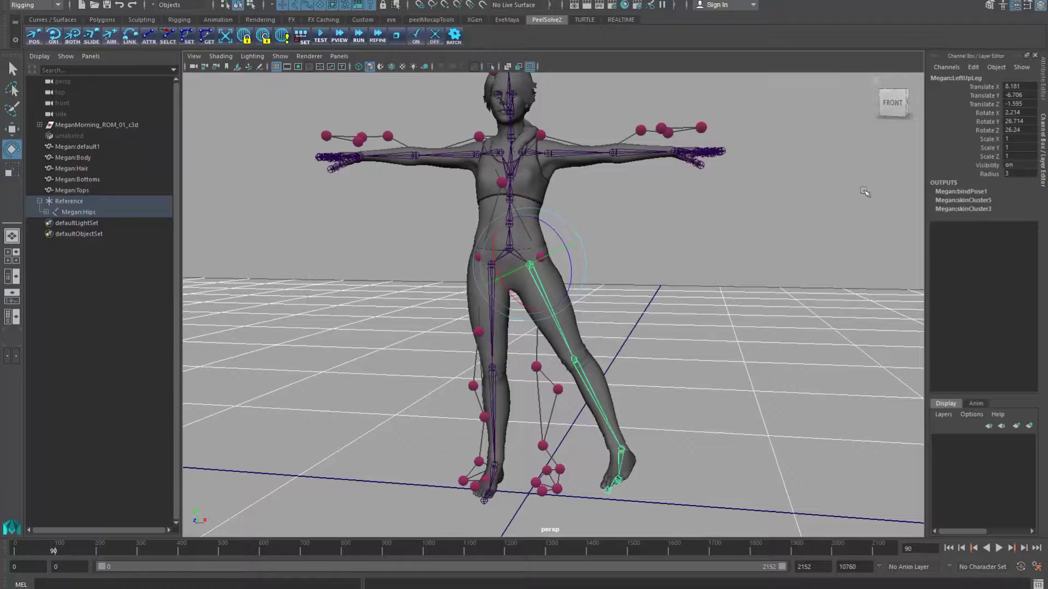
{"action": "key", "text": "ctrl+z"}
{"action": "left_click_drag", "start_coordinate": [592, 364], "coordinate": [562, 287], "text": "alt"}
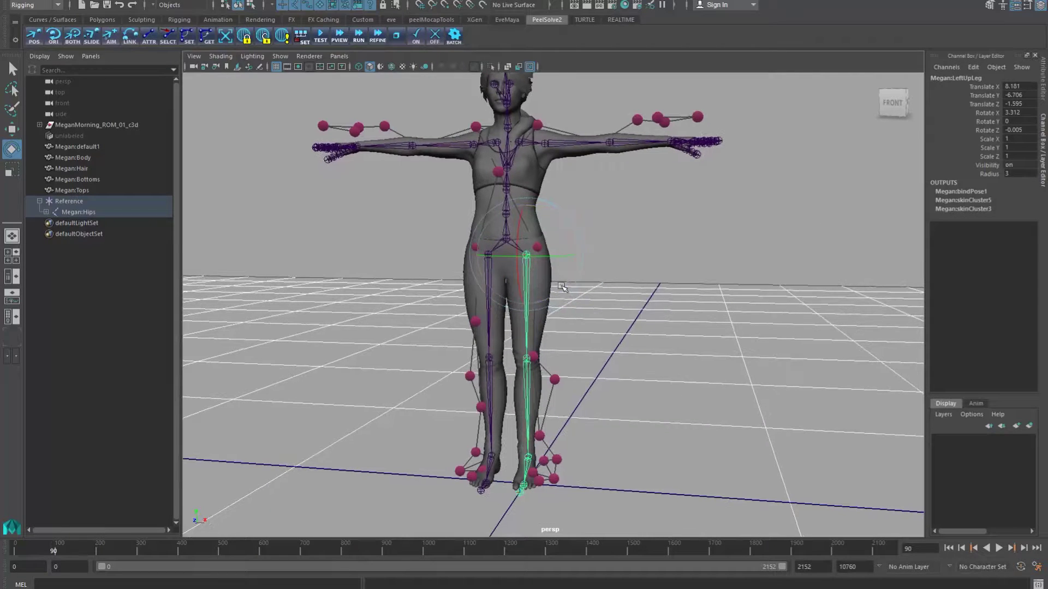
{"action": "scroll", "coordinate": [580, 340], "scroll_direction": "up", "scroll_amount": 3}
{"action": "scroll", "coordinate": [615, 378], "scroll_direction": "up", "scroll_amount": 2}
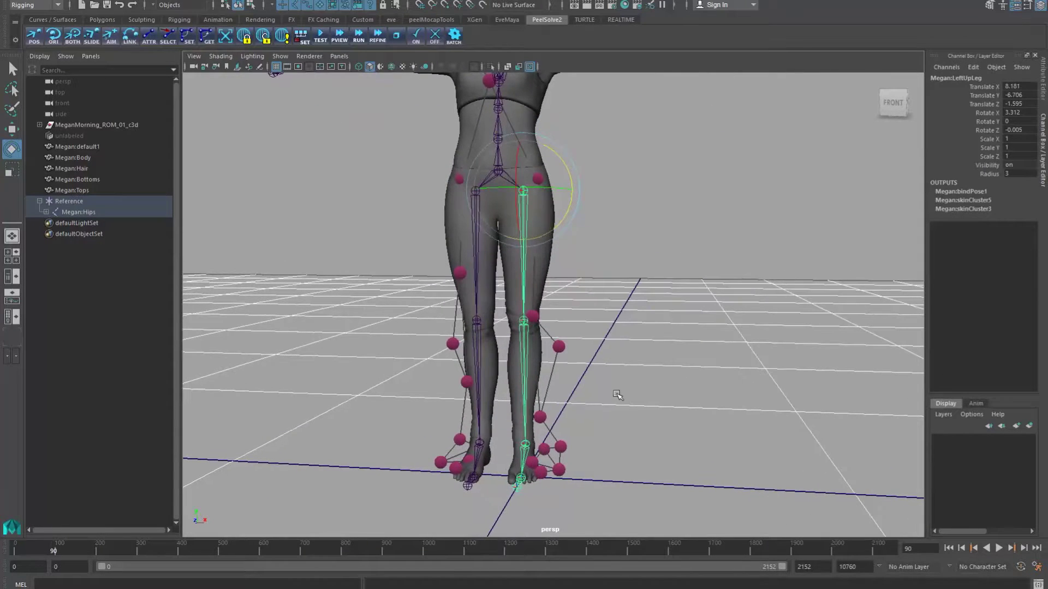
{"action": "left_click_drag", "start_coordinate": [557, 223], "coordinate": [564, 223]}
{"action": "left_click_drag", "start_coordinate": [589, 324], "coordinate": [628, 425], "text": "alt"}
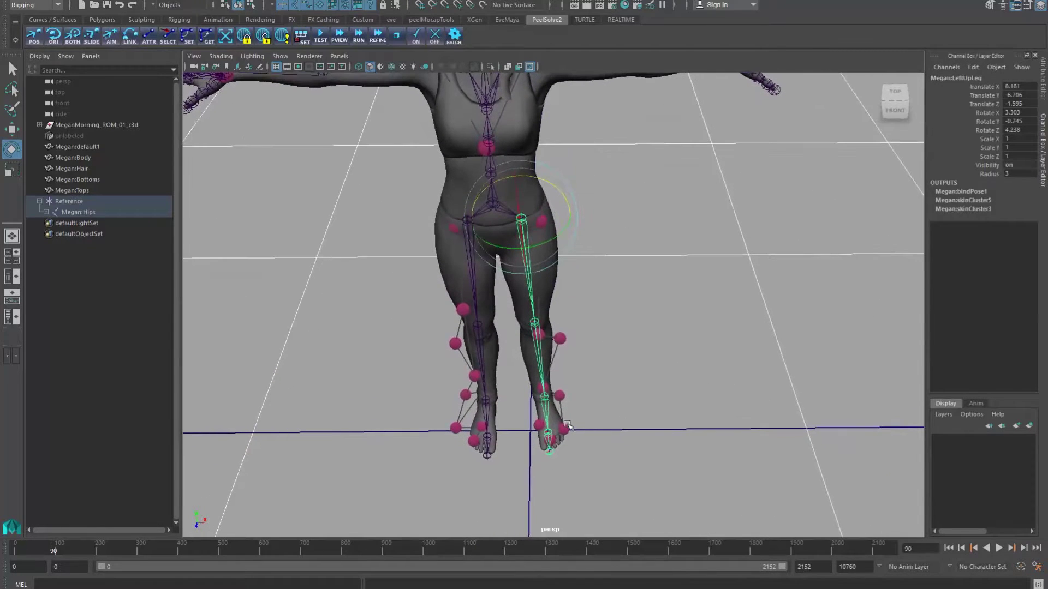
{"action": "scroll", "coordinate": [561, 428], "scroll_direction": "down", "scroll_amount": 1}
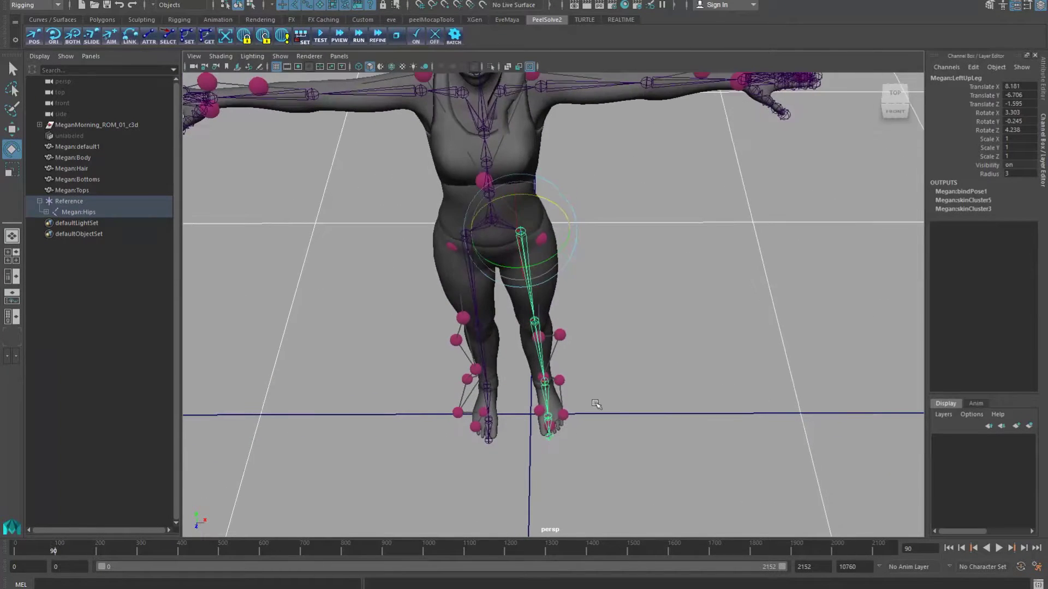
{"action": "scroll", "coordinate": [594, 404], "scroll_direction": "down", "scroll_amount": 1}
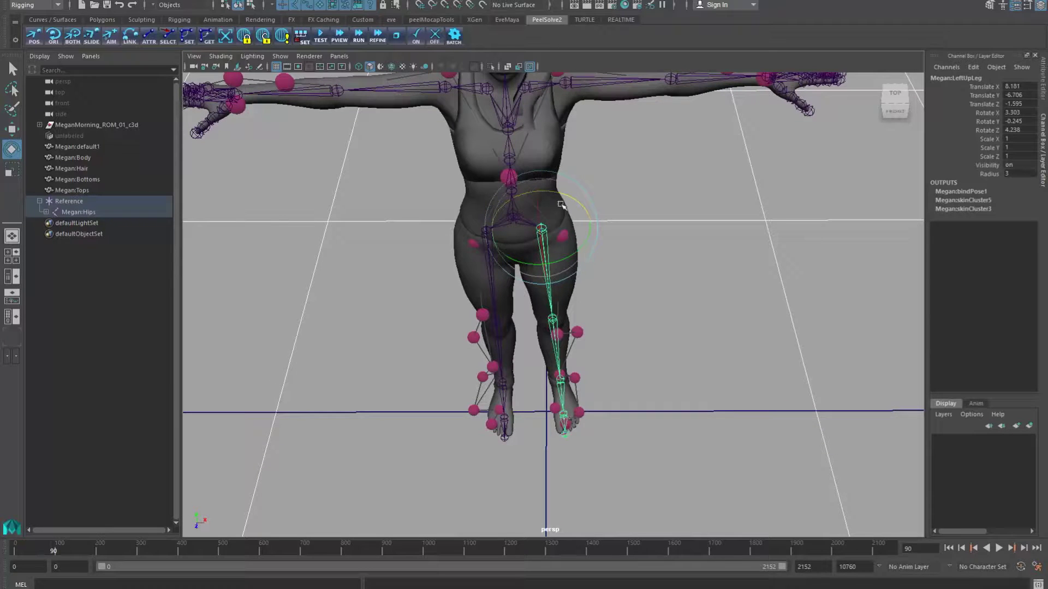
{"action": "left_click_drag", "start_coordinate": [563, 199], "coordinate": [568, 197]}
- Refine the left upper leg's rotation from behind to about Y -2.2 and Z 4.3 degrees
{"action": "left_click_drag", "start_coordinate": [693, 272], "coordinate": [449, 252], "text": "alt"}
{"action": "middle_click_drag", "start_coordinate": [587, 333], "coordinate": [575, 294], "text": "alt"}
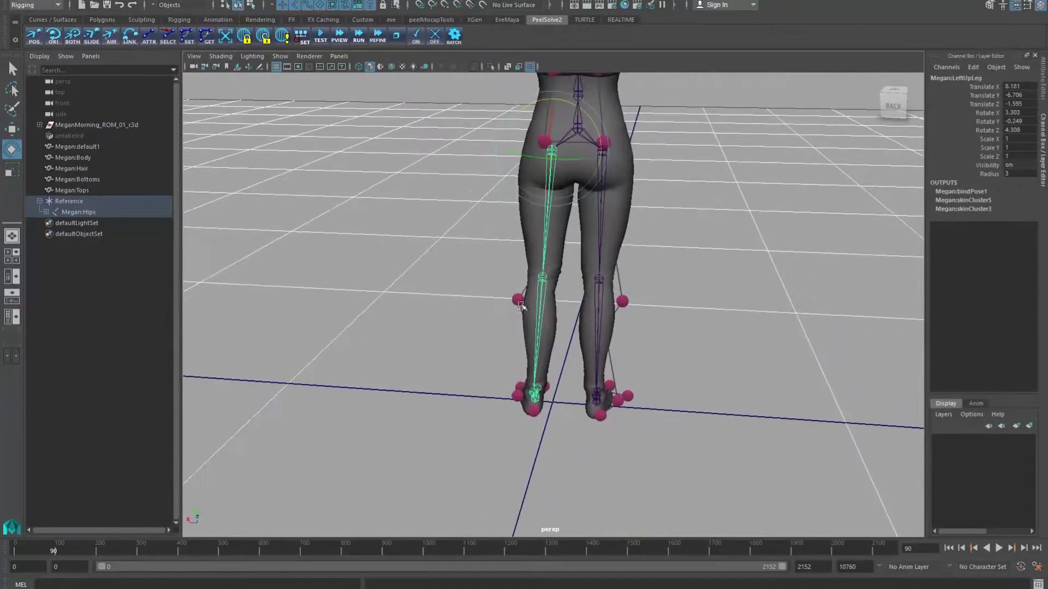
{"action": "left_click_drag", "start_coordinate": [488, 345], "coordinate": [497, 360], "text": "alt"}
{"action": "right_click_drag", "start_coordinate": [547, 304], "coordinate": [584, 507], "text": "alt"}
{"action": "middle_click_drag", "start_coordinate": [560, 383], "coordinate": [543, 354], "text": "alt"}
{"action": "left_click_drag", "start_coordinate": [542, 354], "coordinate": [468, 449], "text": "alt"}
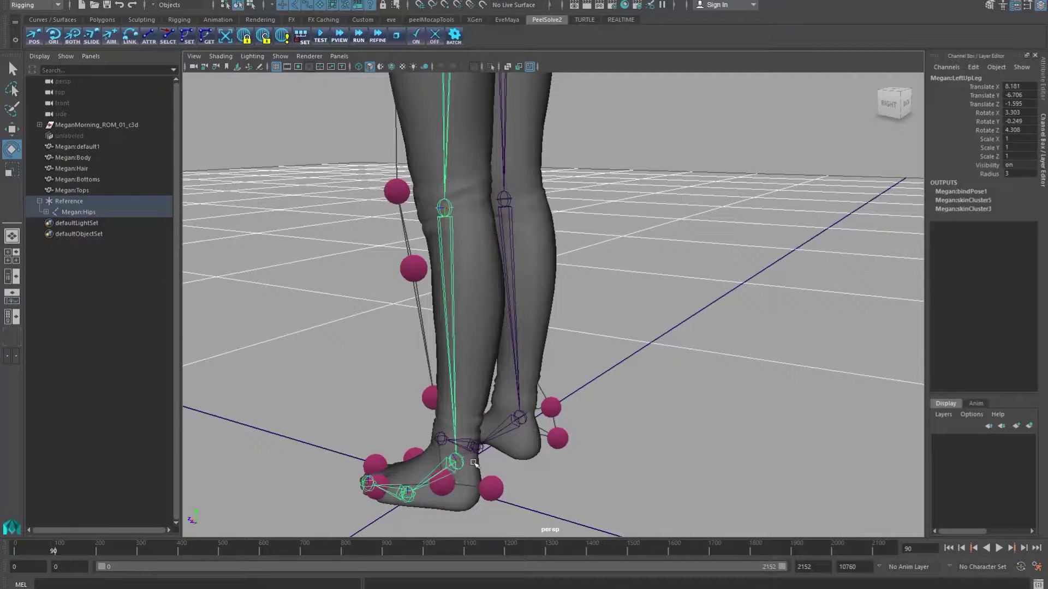
{"action": "left_click_drag", "start_coordinate": [565, 471], "coordinate": [539, 275], "text": "alt"}
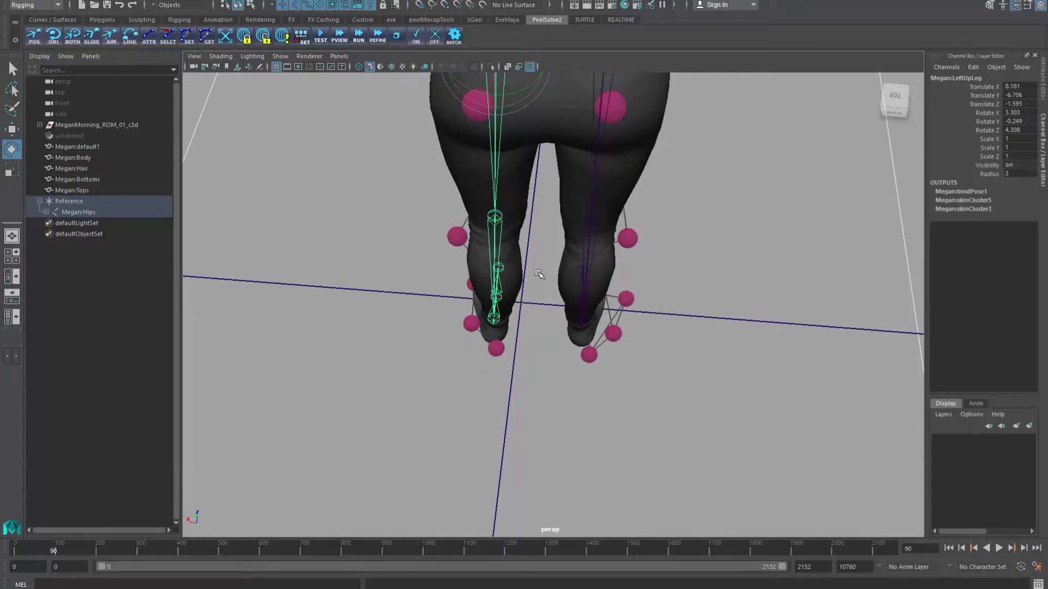
{"action": "left_click_drag", "start_coordinate": [513, 94], "coordinate": [533, 128]}
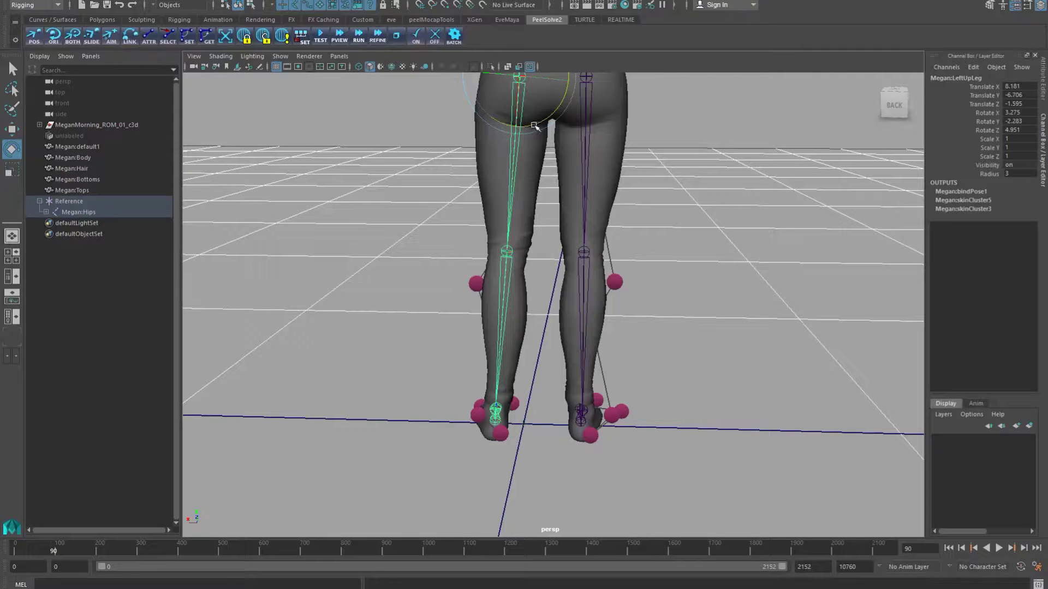
{"action": "left_click_drag", "start_coordinate": [534, 126], "coordinate": [535, 126]}
- In the side view, rotate the left upper leg joint about X to about 5.7 degrees to align the knee with its markers
{"action": "left_click_drag", "start_coordinate": [539, 424], "coordinate": [694, 401], "text": "alt"}
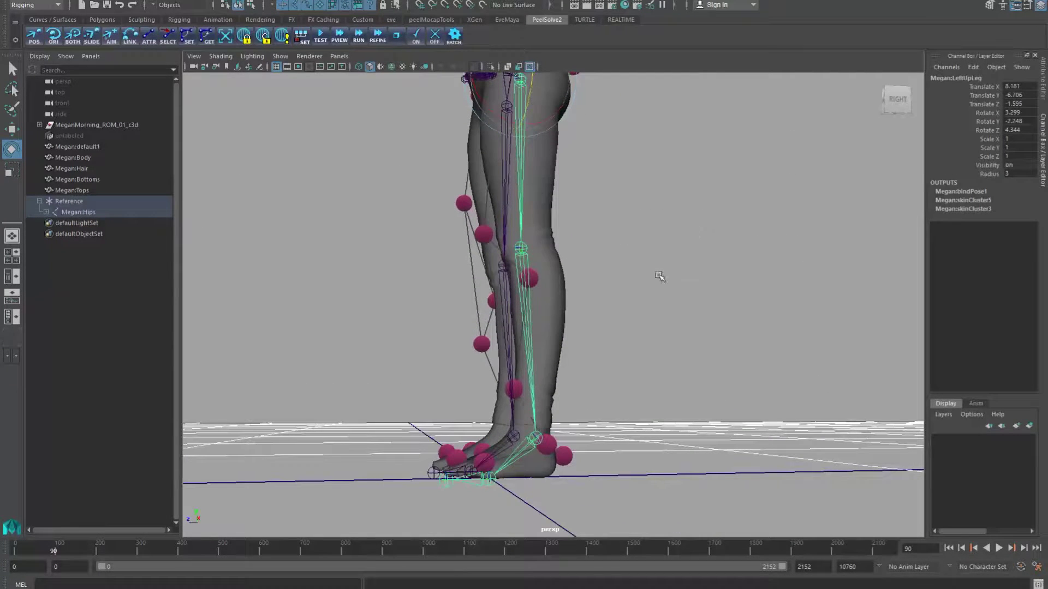
{"action": "key", "text": "space"}
{"action": "left_click_drag", "start_coordinate": [662, 305], "coordinate": [724, 307]}
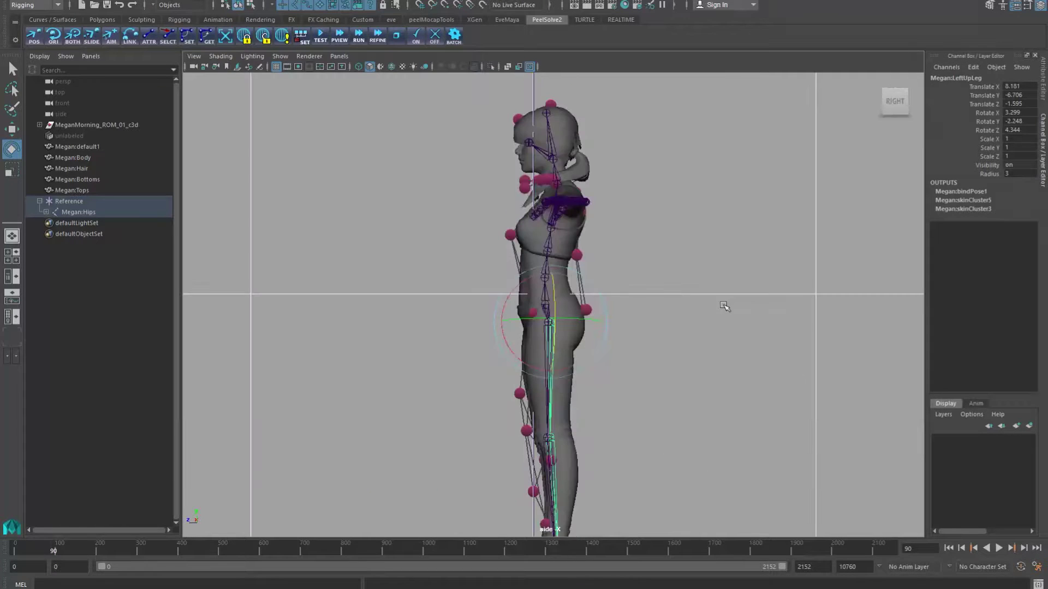
{"action": "middle_click_drag", "start_coordinate": [692, 435], "coordinate": [723, 324], "text": "alt"}
{"action": "scroll", "coordinate": [664, 238], "scroll_direction": "up", "scroll_amount": 3}
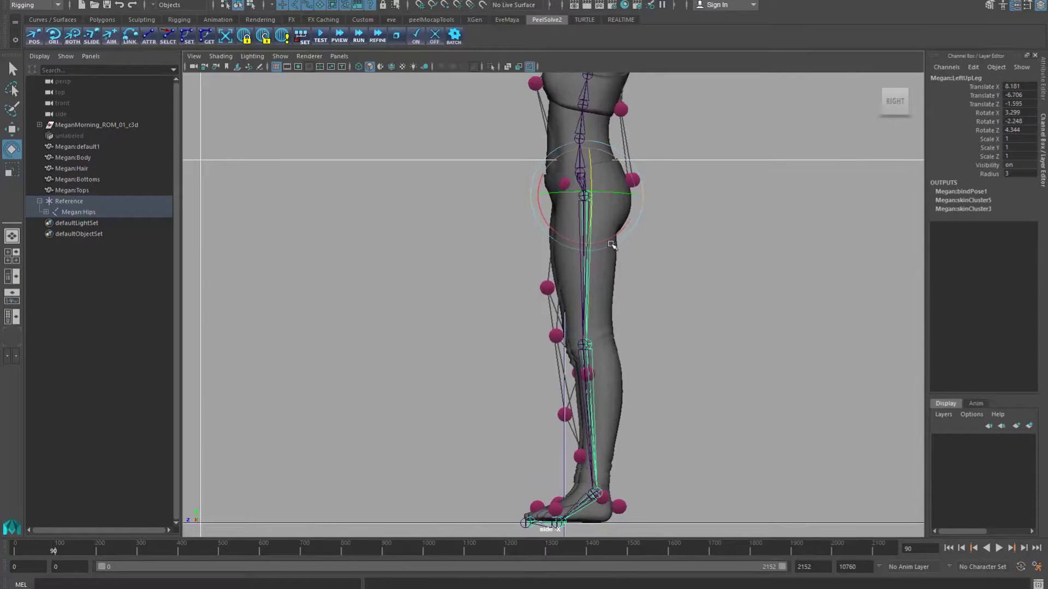
{"action": "middle_click_drag", "start_coordinate": [603, 235], "coordinate": [627, 192], "text": "alt"}
{"action": "scroll", "coordinate": [616, 212], "scroll_direction": "up", "scroll_amount": 2}
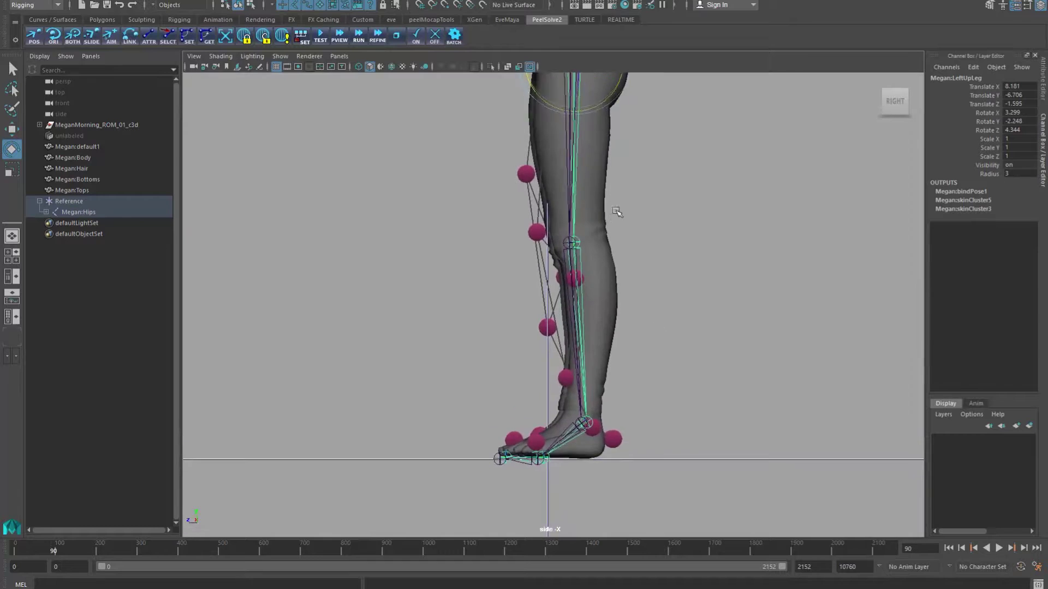
{"action": "scroll", "coordinate": [616, 212], "scroll_direction": "up", "scroll_amount": 2}
{"action": "scroll", "coordinate": [704, 231], "scroll_direction": "up", "scroll_amount": 1}
{"action": "middle_click_drag", "start_coordinate": [710, 232], "coordinate": [714, 282], "text": "alt"}
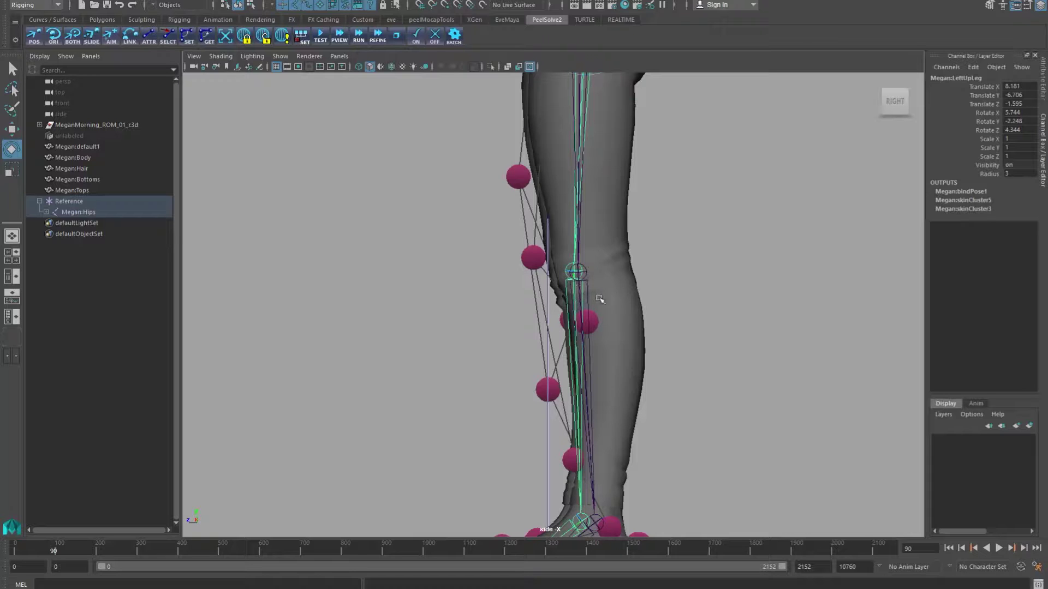
- Rotate the left lower leg joint at the knee to about -5.8 degrees in X so the ankle meets its markers
{"action": "left_click", "coordinate": [576, 318]}
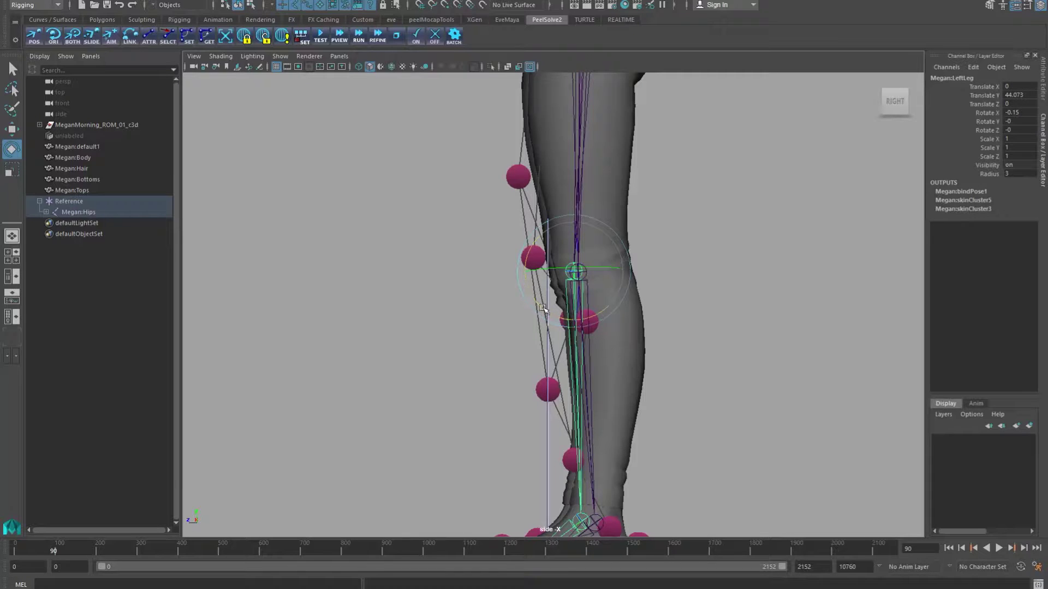
{"action": "middle_click_drag", "start_coordinate": [655, 344], "coordinate": [653, 339], "text": "alt"}
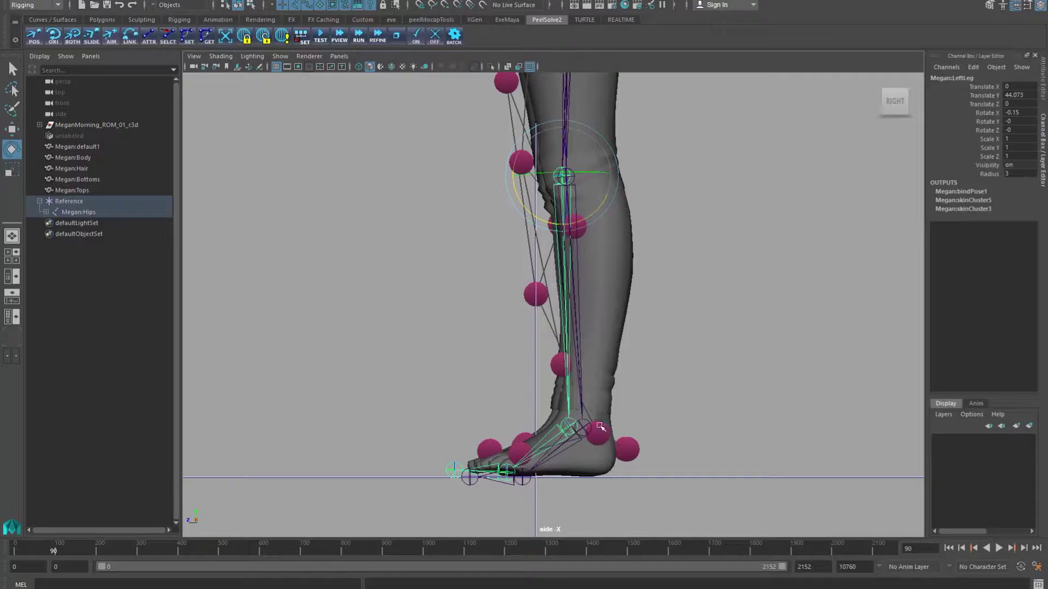
{"action": "left_click_drag", "start_coordinate": [587, 218], "coordinate": [595, 220]}
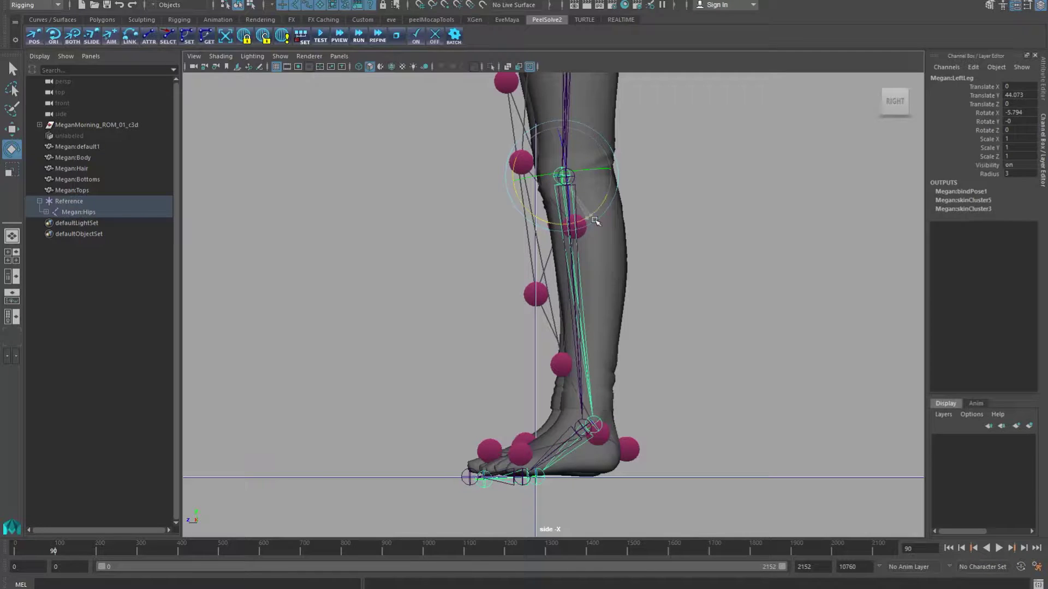
{"action": "middle_click_drag", "start_coordinate": [587, 101], "coordinate": [536, 285], "text": "alt"}
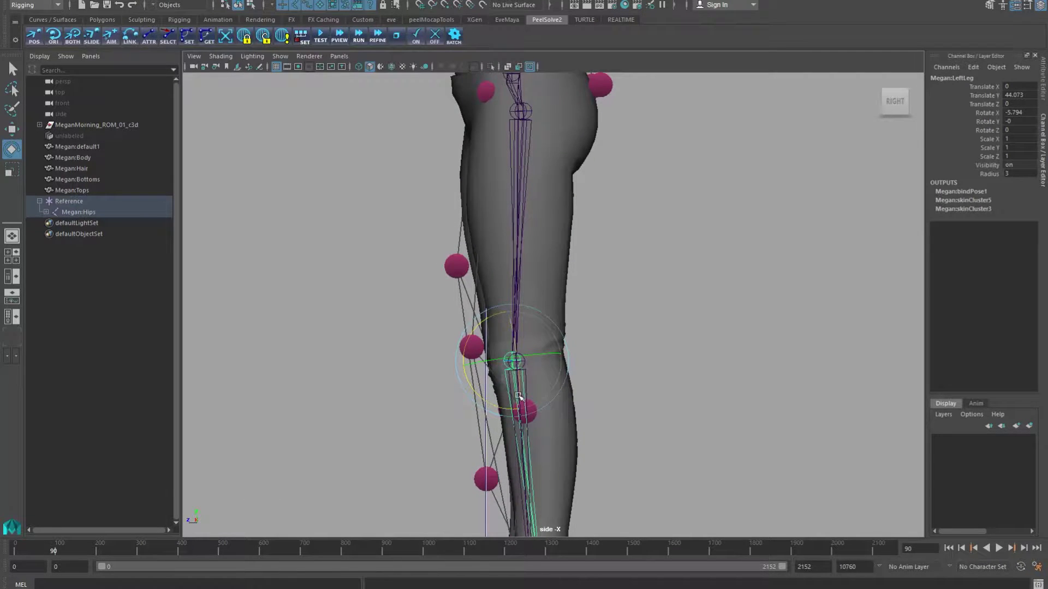
{"action": "middle_click_drag", "start_coordinate": [524, 412], "coordinate": [499, 267], "text": "alt"}
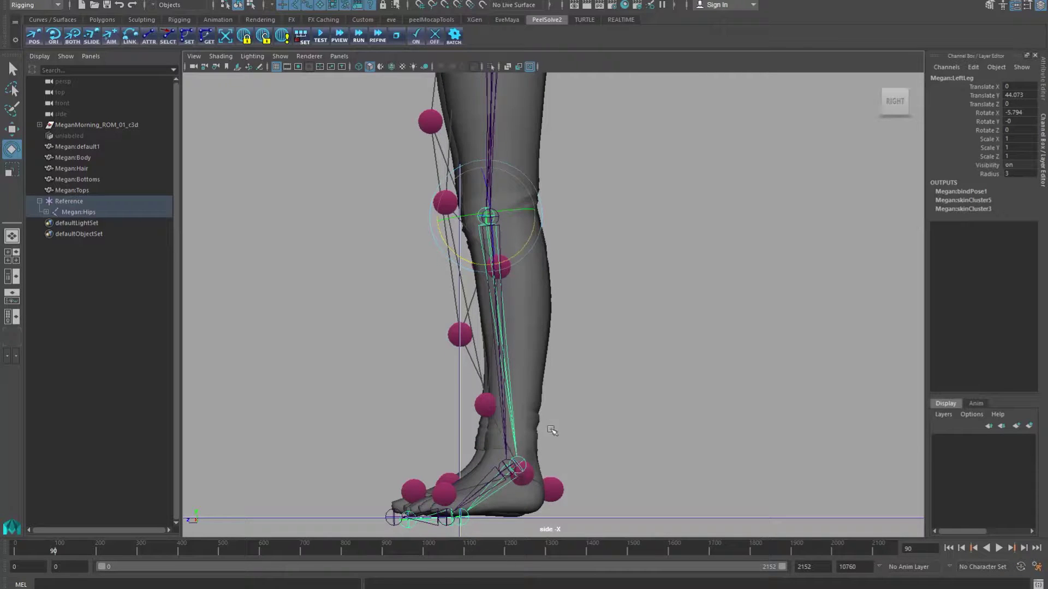
- Rotate the left foot joint about X to about 1.2 degrees in the front view, with wireframe display on
{"action": "key", "text": "space"}
{"action": "left_click_drag", "start_coordinate": [590, 239], "coordinate": [590, 217]}
{"action": "left_click_drag", "start_coordinate": [611, 262], "coordinate": [519, 401], "text": "alt"}
{"action": "left_click", "coordinate": [522, 456]}
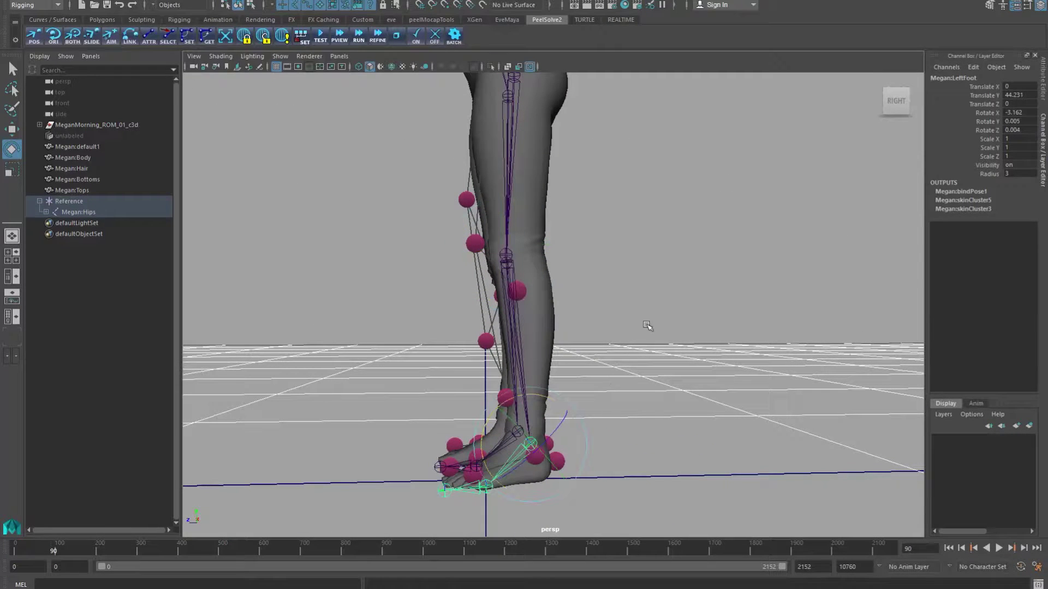
{"action": "key", "text": "space"}
{"action": "left_click_drag", "start_coordinate": [646, 325], "coordinate": [643, 355]}
{"action": "key", "text": "f"}
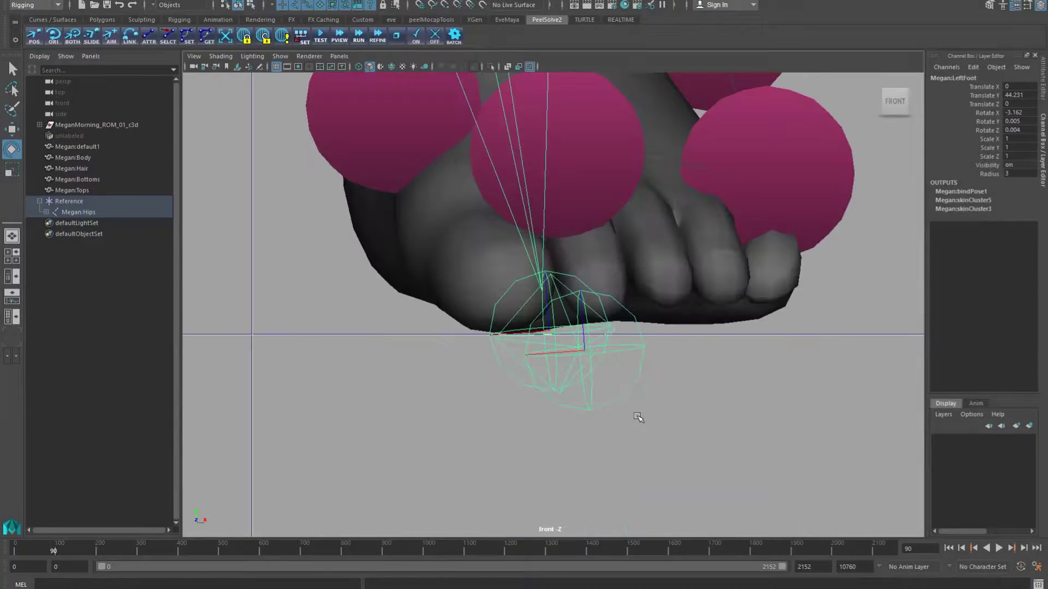
{"action": "scroll", "coordinate": [669, 416], "scroll_direction": "down", "scroll_amount": 3}
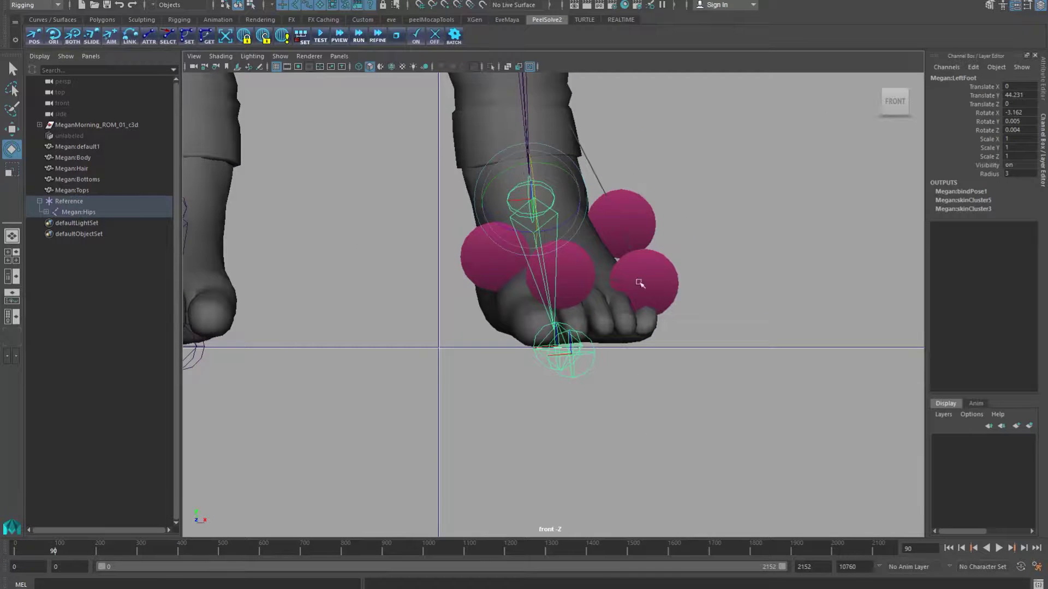
{"action": "key", "text": "4"}
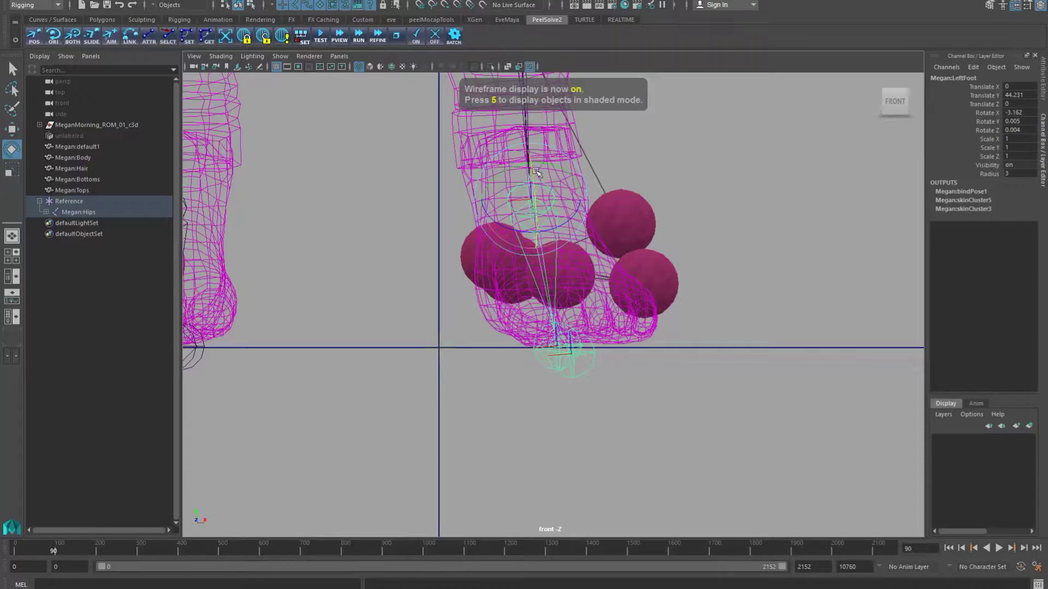
{"action": "left_click_drag", "start_coordinate": [532, 176], "coordinate": [580, 359]}
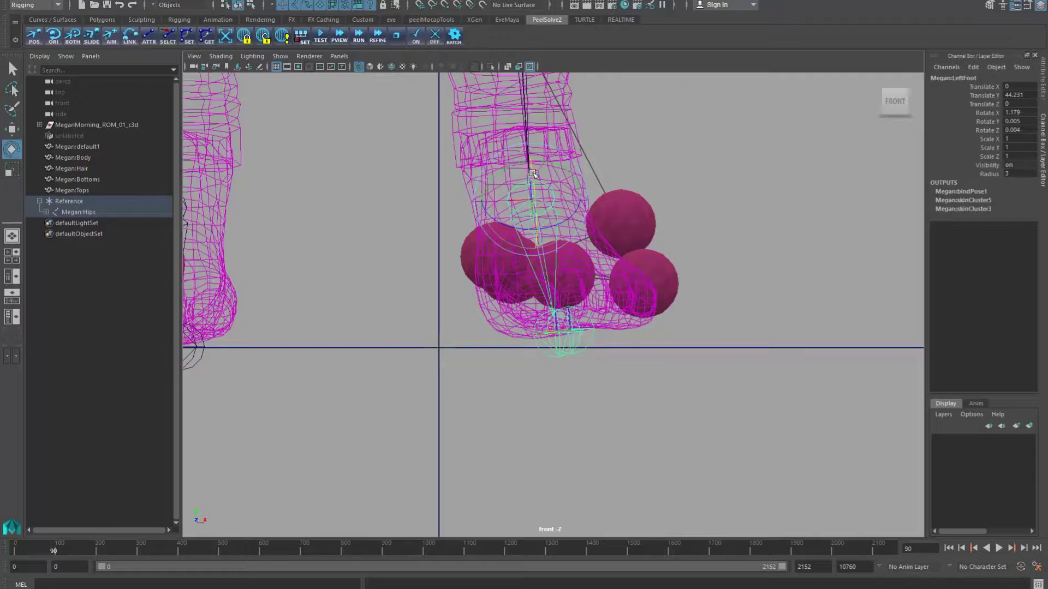
- Refine the left foot joint's rotation to about X -1.0 and Y -0.7 degrees in the front view, and return to shaded display
{"action": "left_click_drag", "start_coordinate": [532, 173], "coordinate": [534, 176]}
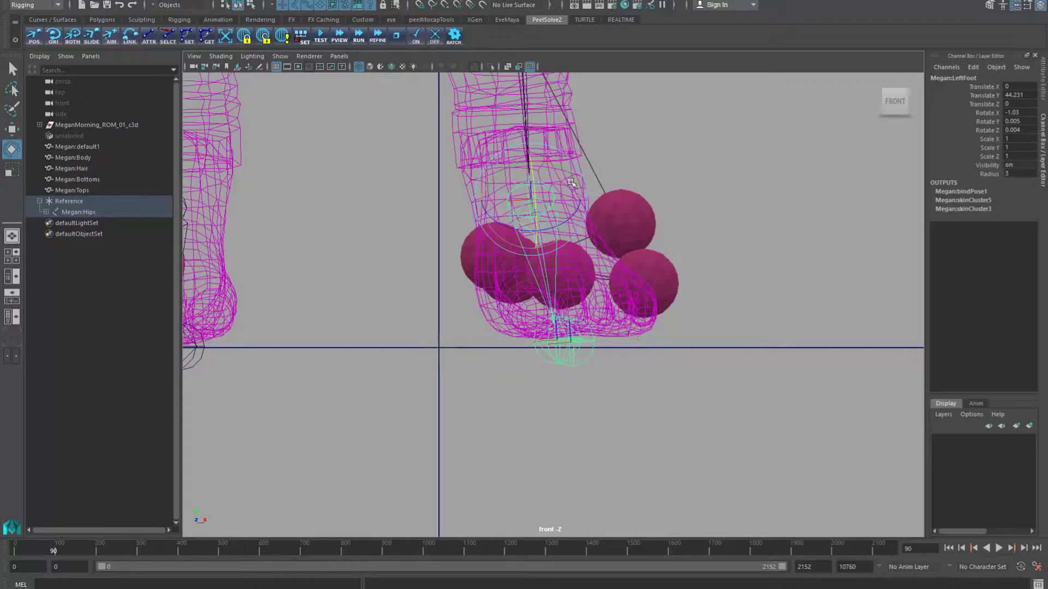
{"action": "left_click_drag", "start_coordinate": [562, 168], "coordinate": [563, 170]}
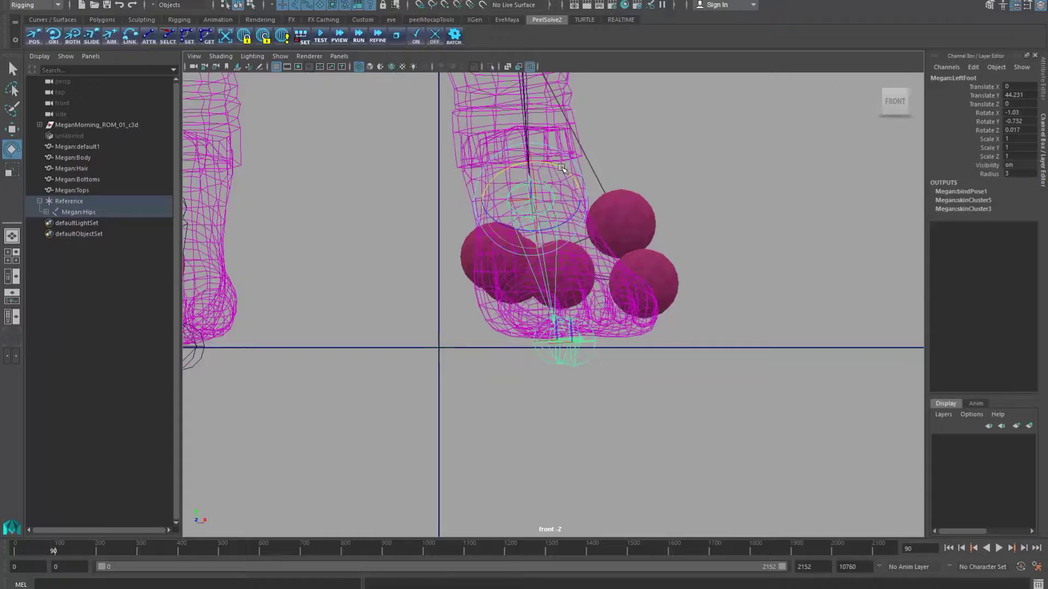
{"action": "key", "text": "space"}
{"action": "key", "text": "space"}
{"action": "left_click_drag", "start_coordinate": [627, 257], "coordinate": [627, 239]}
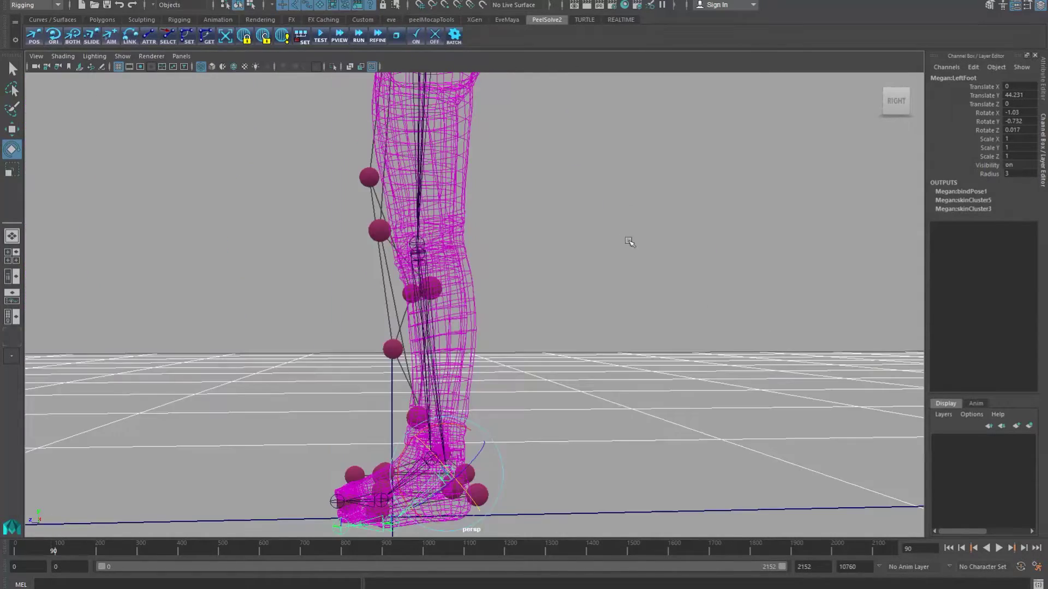
{"action": "mouse_move", "coordinate": [487, 408]}
{"action": "left_mouse_down", "text": "alt"}
{"action": "mouse_move", "coordinate": [513, 432]}
{"action": "mouse_move", "coordinate": [567, 449]}
{"action": "mouse_move", "coordinate": [617, 363]}
{"action": "mouse_move", "coordinate": [612, 309]}
{"action": "left_mouse_up", "text": "alt"}
{"action": "key", "text": "5"}
{"action": "right_click_drag", "start_coordinate": [611, 309], "coordinate": [601, 238], "text": "alt"}
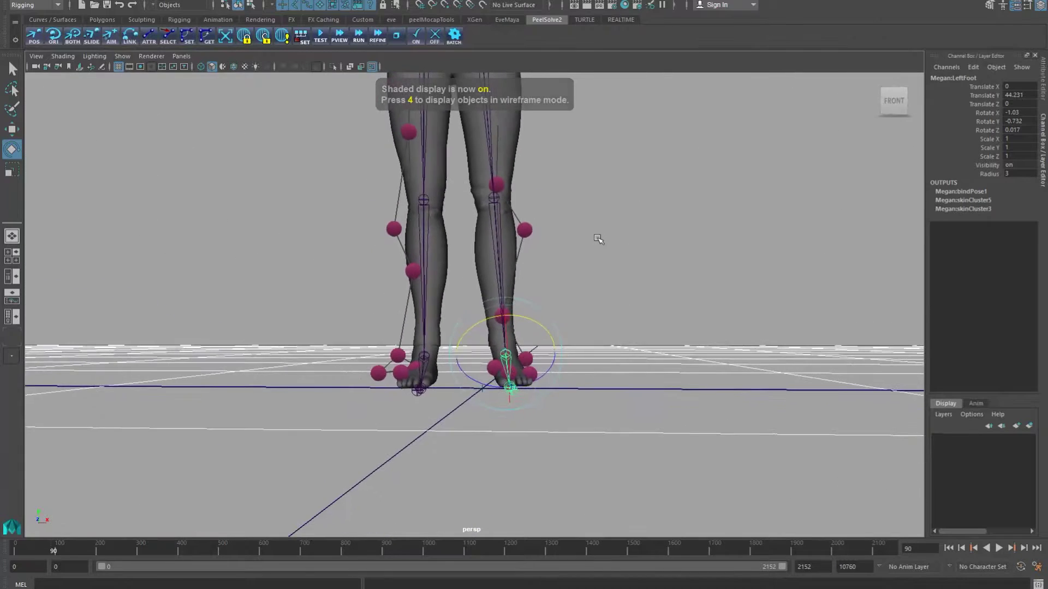
{"action": "middle_click_drag", "start_coordinate": [601, 238], "coordinate": [631, 339], "text": "alt"}
{"action": "left_click", "coordinate": [631, 339]}
- Rotate the right upper leg joint to about X 4.4, Y 11.6 and Z -2.5 degrees to align the leg with its markers
{"action": "left_click", "coordinate": [451, 216]}
{"action": "middle_click_drag", "start_coordinate": [550, 317], "coordinate": [550, 269], "text": "alt"}
{"action": "left_click_drag", "start_coordinate": [550, 268], "coordinate": [573, 342], "text": "alt"}
{"action": "right_click_drag", "start_coordinate": [572, 342], "coordinate": [568, 327], "text": "alt"}
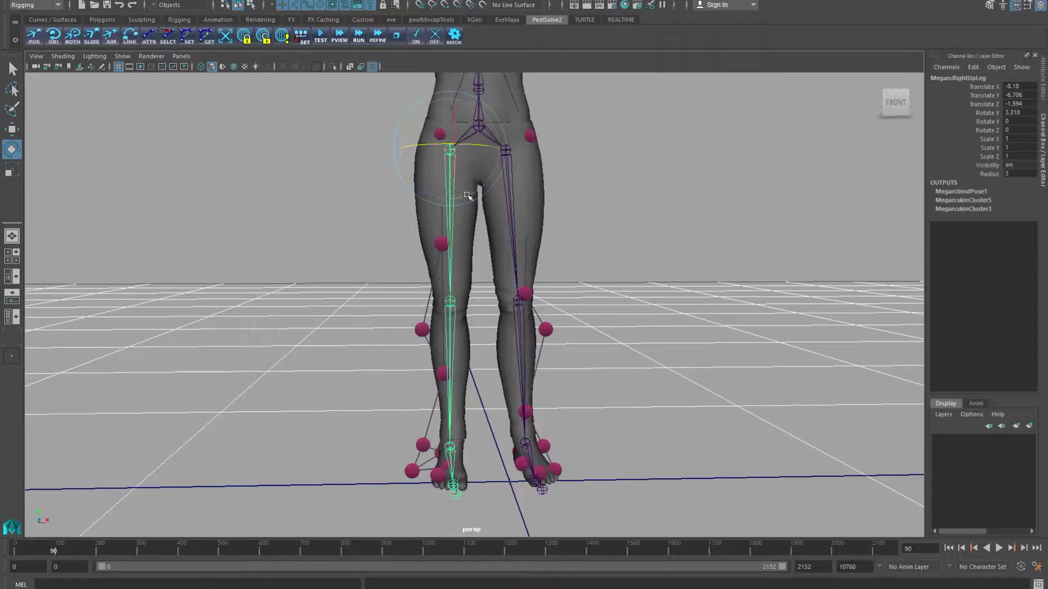
{"action": "left_click_drag", "start_coordinate": [464, 197], "coordinate": [490, 286]}
{"action": "left_click_drag", "start_coordinate": [562, 317], "coordinate": [538, 267], "text": "alt"}
{"action": "left_click_drag", "start_coordinate": [552, 306], "coordinate": [461, 216], "text": "alt"}
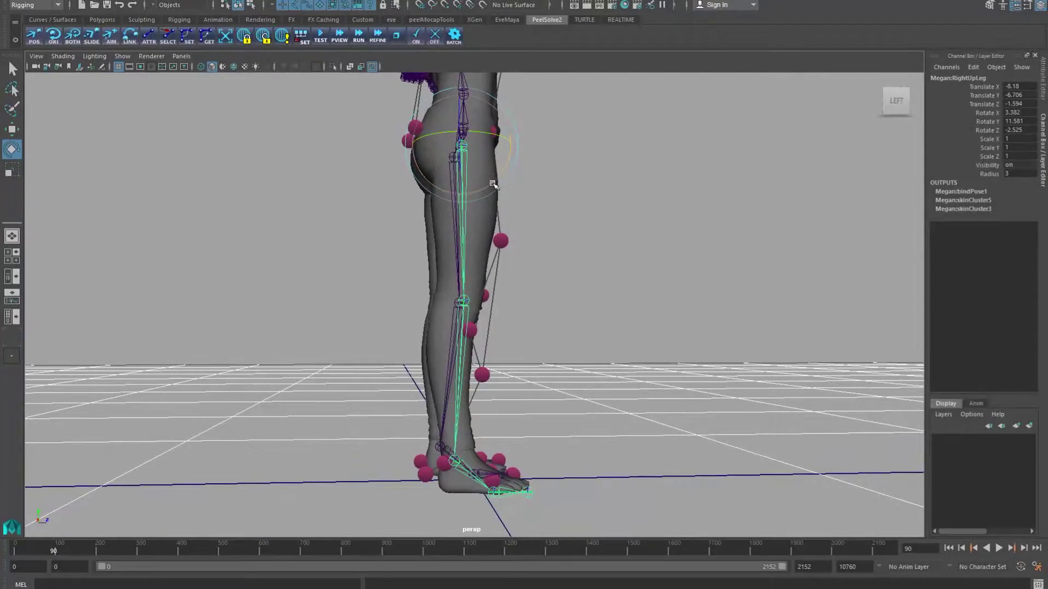
{"action": "left_click_drag", "start_coordinate": [493, 184], "coordinate": [493, 183]}
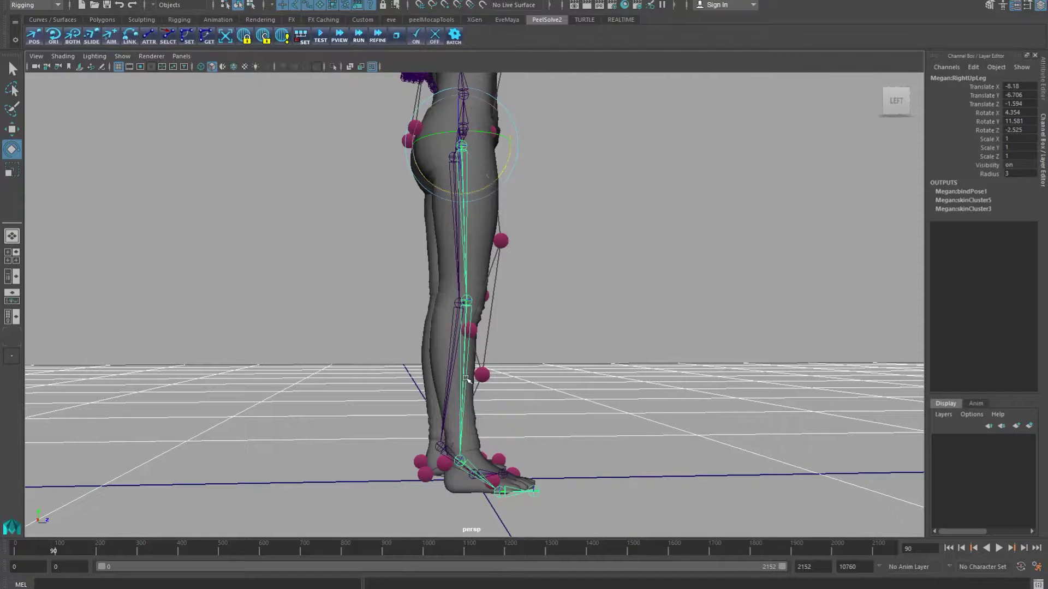
- Rotate the right lower leg joint at the knee in the side view so the ankle meets its markers
{"action": "left_click", "coordinate": [463, 369]}
{"action": "left_click_drag", "start_coordinate": [486, 342], "coordinate": [483, 345]}
{"action": "left_click_drag", "start_coordinate": [527, 389], "coordinate": [493, 456], "text": "alt"}
- Rotate the right foot joint to about X 0.2 and Y -0.9 degrees in the front view, using wireframe display
{"action": "left_click", "coordinate": [435, 424]}
{"action": "key", "text": "space"}
{"action": "left_click", "coordinate": [493, 426]}
{"action": "key", "text": "f"}
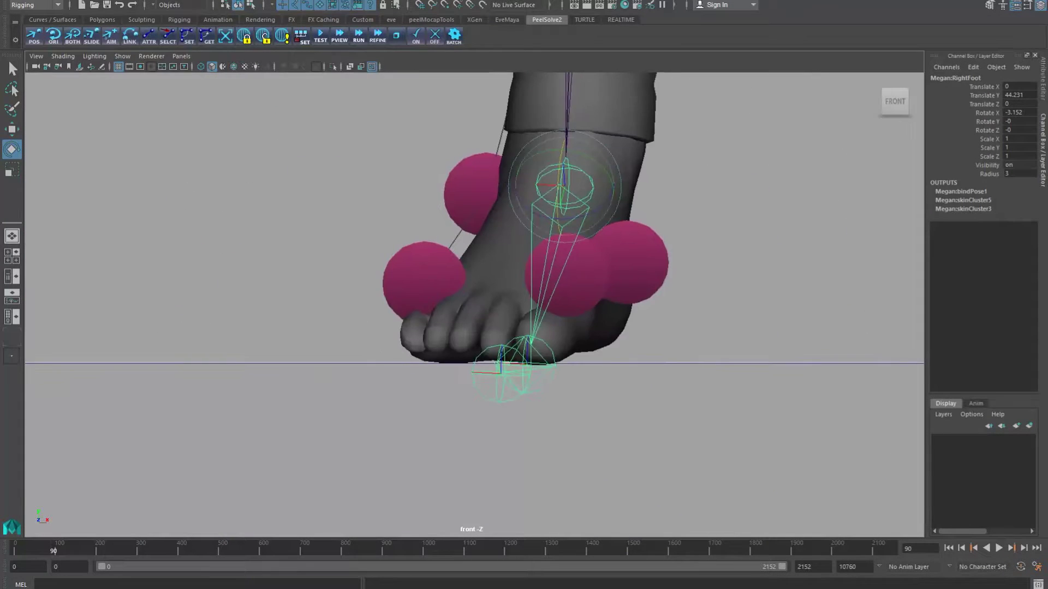
{"action": "mouse_move", "coordinate": [554, 170]}
{"action": "left_mouse_down"}
{"action": "mouse_move", "coordinate": [604, 165]}
{"action": "mouse_move", "coordinate": [558, 173]}
{"action": "left_mouse_up"}
{"action": "key", "text": "4"}
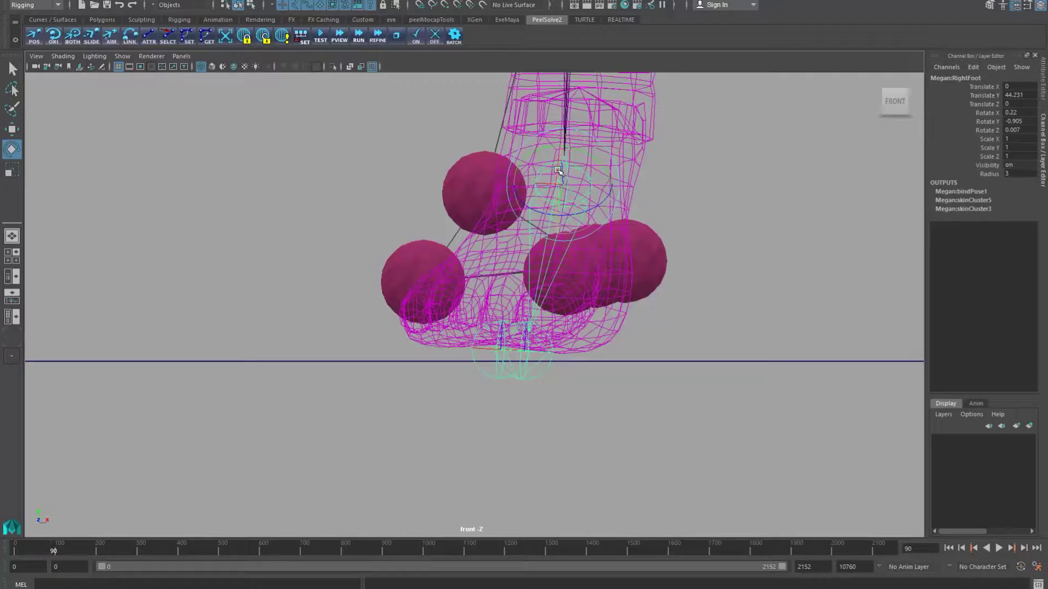
{"action": "left_click", "coordinate": [720, 218]}
{"action": "middle_click_drag", "start_coordinate": [736, 376], "coordinate": [563, 353], "text": "alt"}
{"action": "right_click_drag", "start_coordinate": [563, 353], "coordinate": [608, 234], "text": "alt"}
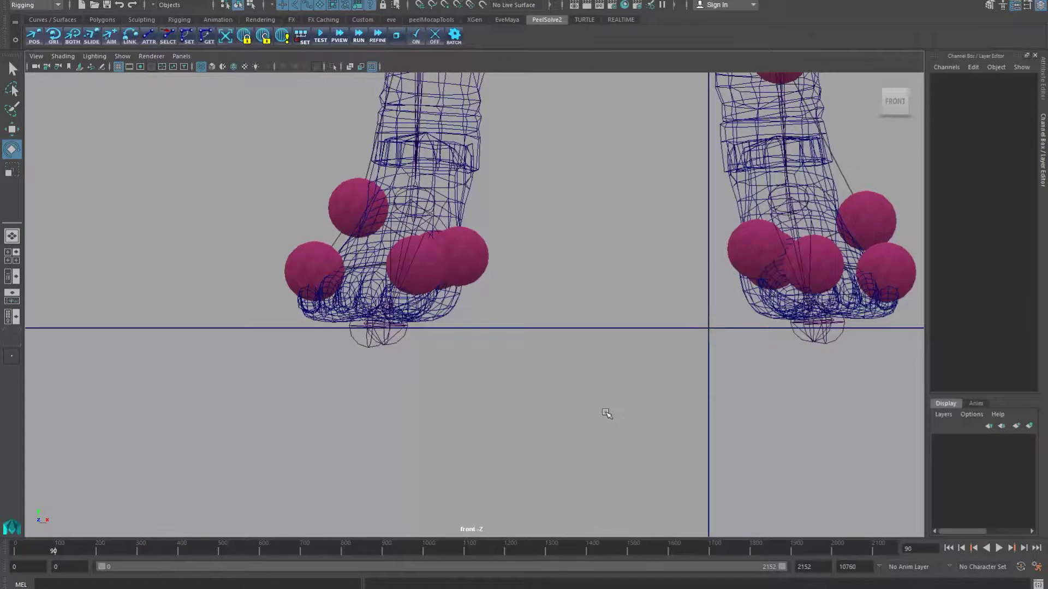
- With shaded display on, lower the hips joint to about 102.98 in Translate Y so the feet sit on the ground line
{"action": "key", "text": "space"}
{"action": "left_click_drag", "start_coordinate": [580, 335], "coordinate": [577, 302]}
{"action": "left_click", "coordinate": [472, 166]}
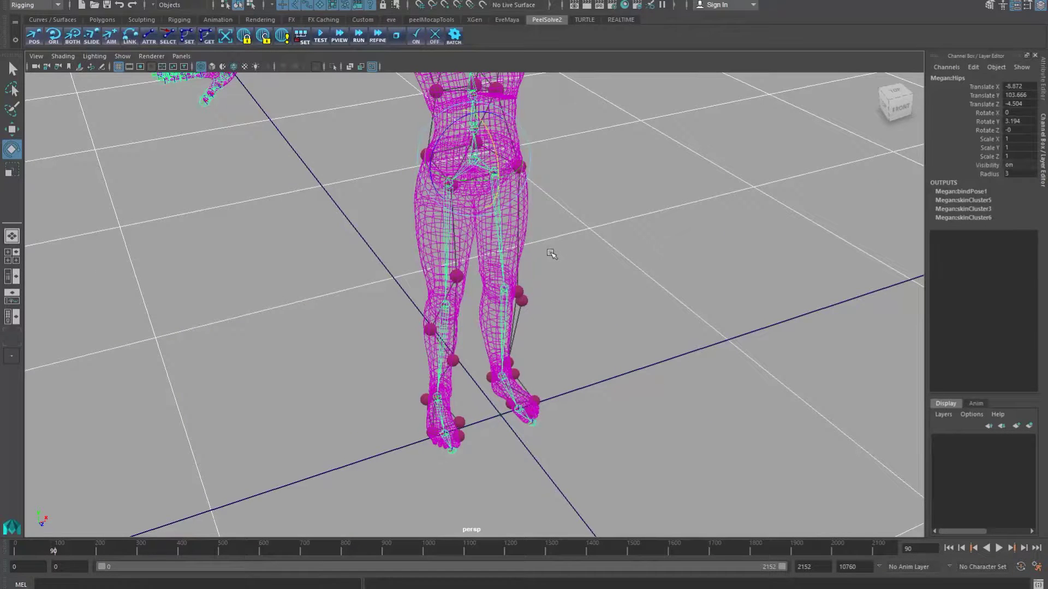
{"action": "key", "text": "5"}
{"action": "key", "text": "w"}
{"action": "middle_click_drag", "start_coordinate": [490, 137], "coordinate": [527, 202], "text": "alt"}
{"action": "left_click_drag", "start_coordinate": [612, 269], "coordinate": [427, 190], "text": "alt"}
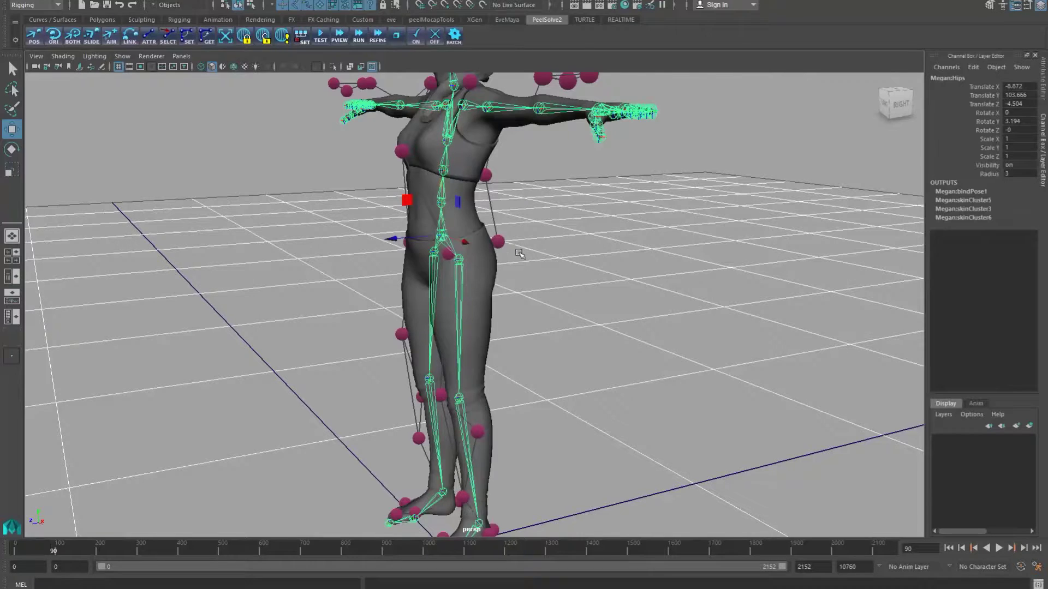
{"action": "left_click_drag", "start_coordinate": [519, 254], "coordinate": [587, 277], "text": "alt"}
{"action": "key", "text": "space"}
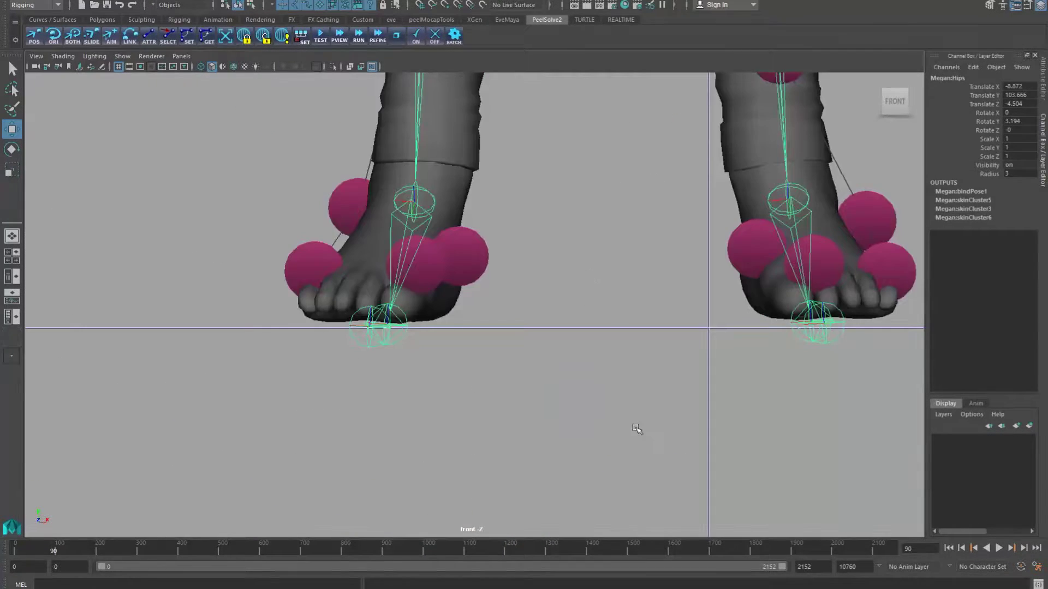
{"action": "scroll", "coordinate": [632, 409], "scroll_direction": "down", "scroll_amount": 6}
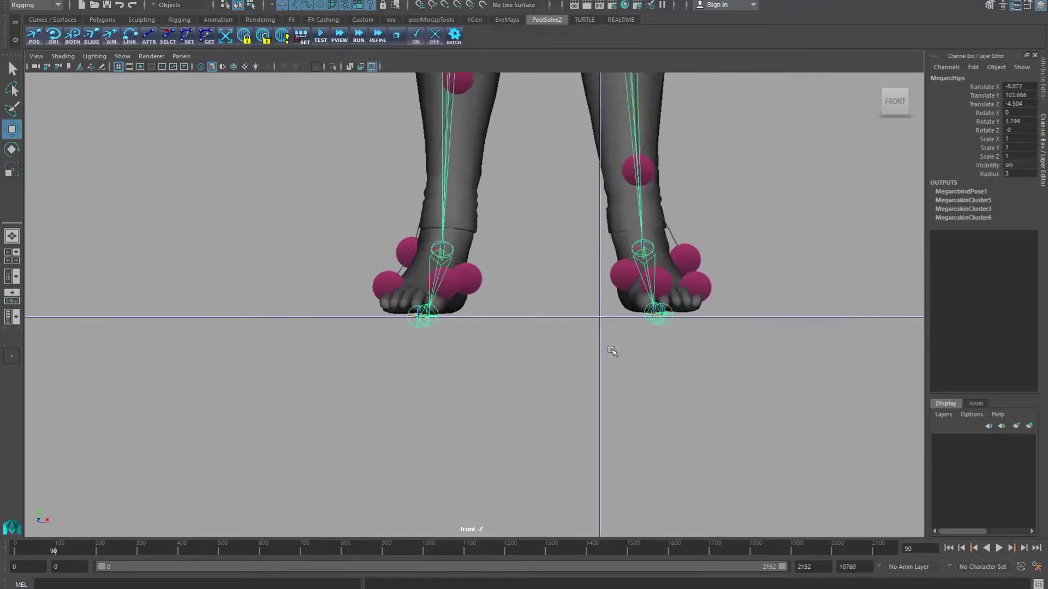
{"action": "key", "text": "f"}
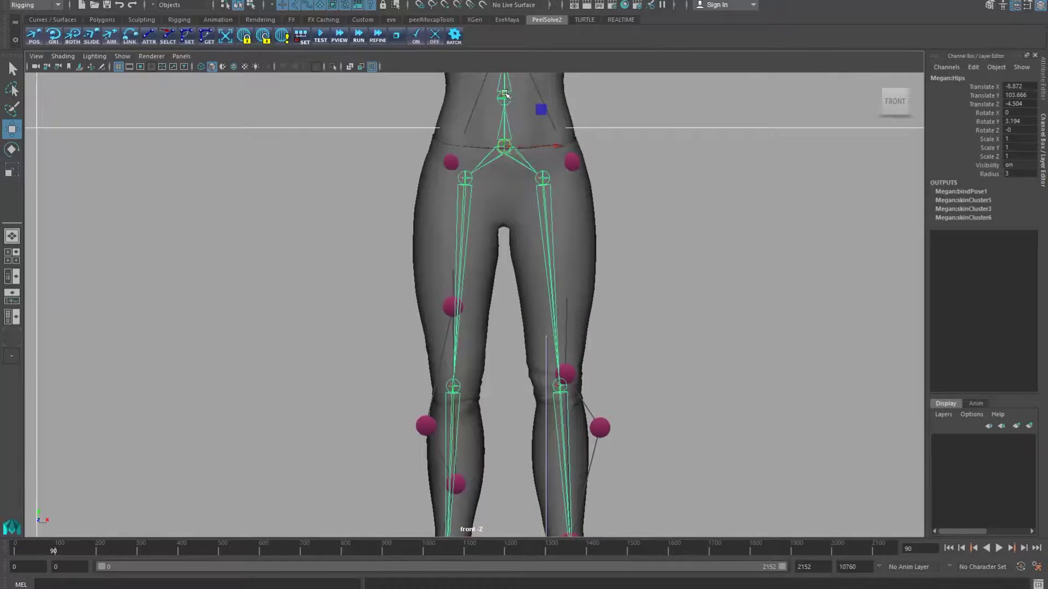
{"action": "middle_click_drag", "start_coordinate": [704, 437], "coordinate": [684, 277], "text": "alt"}
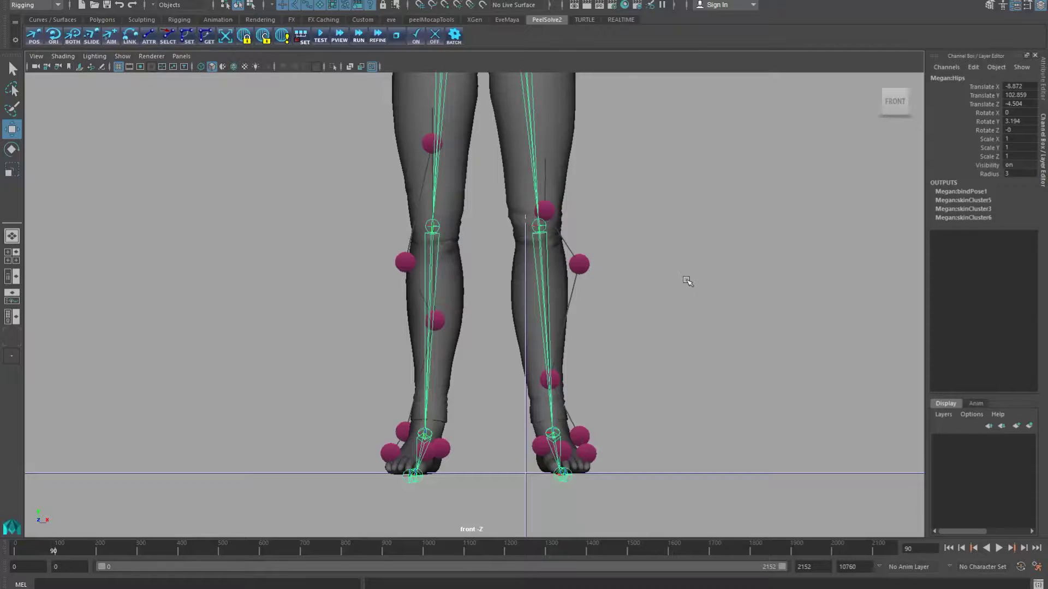
{"action": "middle_click_drag", "start_coordinate": [658, 395], "coordinate": [703, 241], "text": "alt"}
{"action": "middle_click_drag", "start_coordinate": [567, 357], "coordinate": [564, 355]}
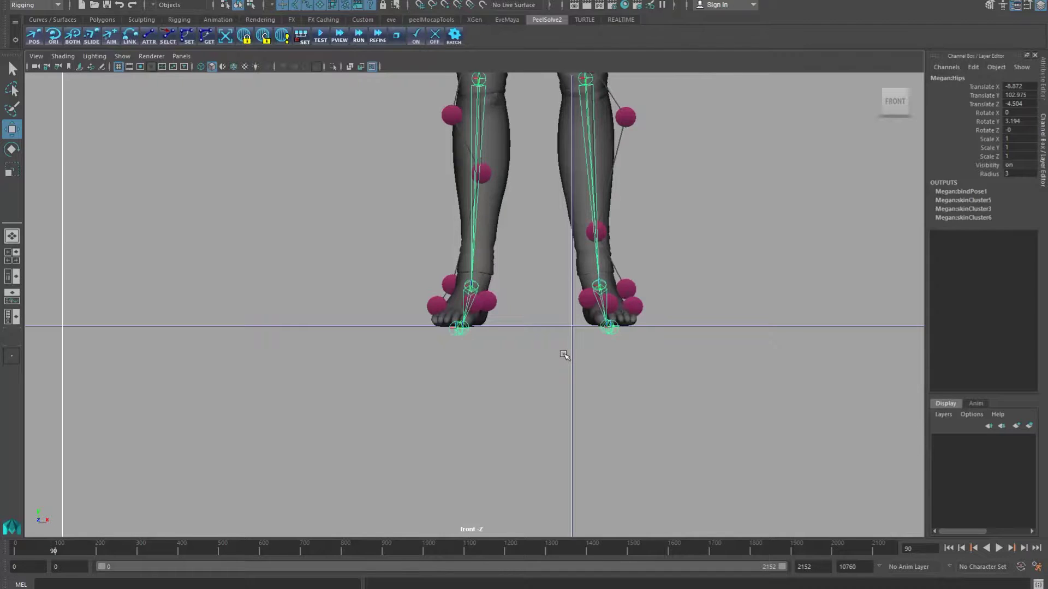
- Deselect the rig in the perspective view and save the scene
{"action": "scroll", "coordinate": [587, 345], "scroll_direction": "down", "scroll_amount": 1}
{"action": "scroll", "coordinate": [588, 272], "scroll_direction": "down", "scroll_amount": 1}
{"action": "middle_click_drag", "start_coordinate": [588, 250], "coordinate": [563, 461], "text": "alt"}
{"action": "scroll", "coordinate": [565, 382], "scroll_direction": "down", "scroll_amount": 1}
{"action": "middle_click_drag", "start_coordinate": [567, 307], "coordinate": [575, 411], "text": "alt"}
{"action": "key", "text": "space"}
{"action": "left_click_drag", "start_coordinate": [632, 248], "coordinate": [632, 214]}
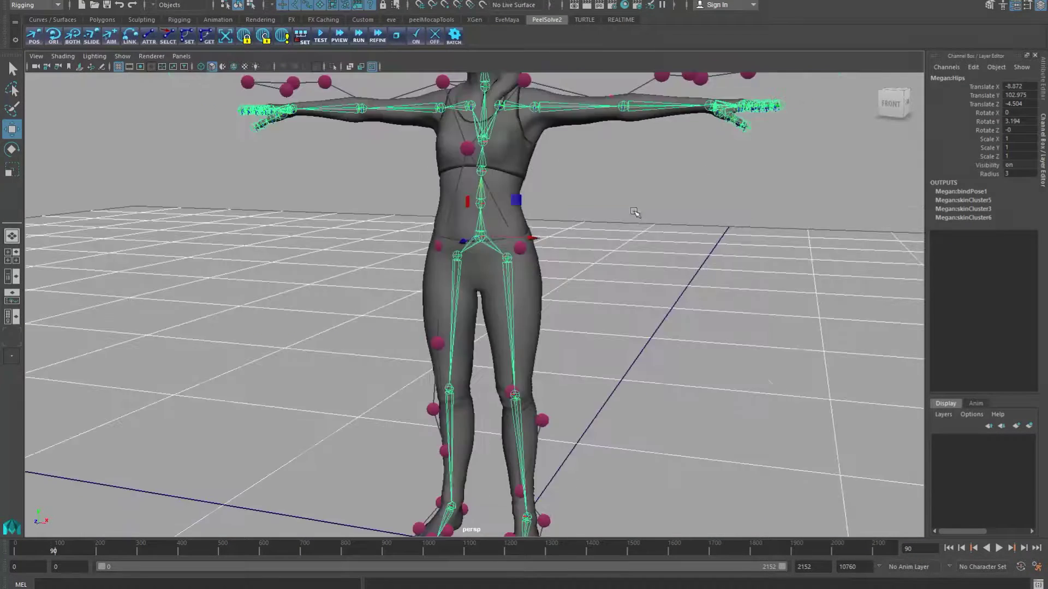
{"action": "left_click", "coordinate": [635, 220]}
{"action": "middle_click_drag", "start_coordinate": [634, 284], "coordinate": [631, 321], "text": "alt"}
{"action": "key", "text": "ctrl+s"}
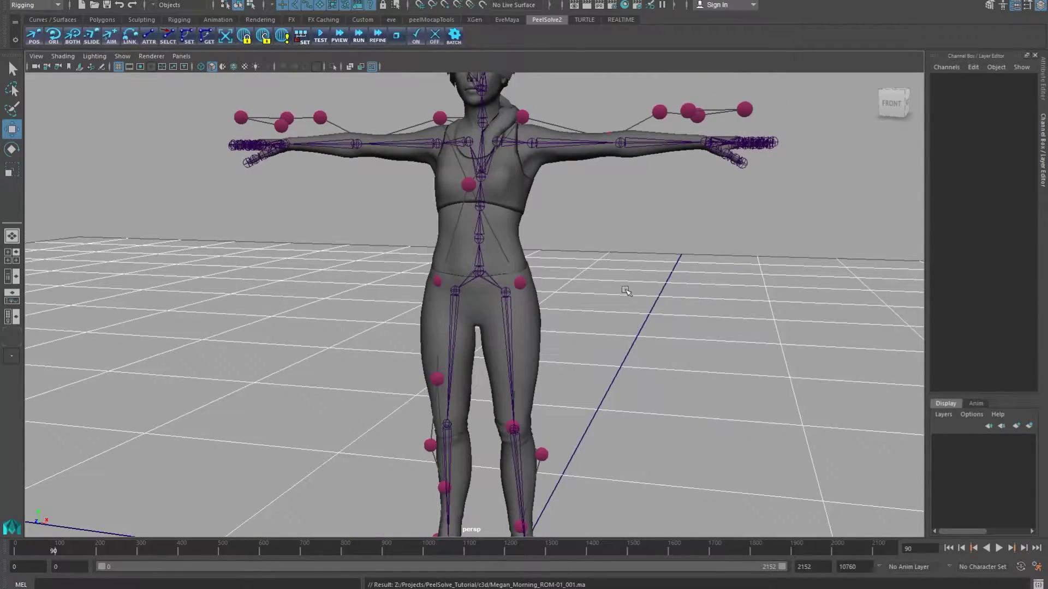
- Examine how the arms, shoulders, head and torso line up with their markers from the front, sides and back
{"action": "middle_click_drag", "start_coordinate": [568, 286], "coordinate": [560, 375], "text": "alt"}
{"action": "key", "text": "q"}
{"action": "middle_click_drag", "start_coordinate": [636, 328], "coordinate": [647, 391], "text": "alt"}
{"action": "mouse_move", "coordinate": [647, 395]}
{"action": "left_mouse_down", "text": "alt"}
{"action": "mouse_move", "coordinate": [484, 425]}
{"action": "mouse_move", "coordinate": [437, 402]}
{"action": "mouse_move", "coordinate": [662, 397]}
{"action": "mouse_move", "coordinate": [640, 401]}
{"action": "left_mouse_up", "text": "alt"}
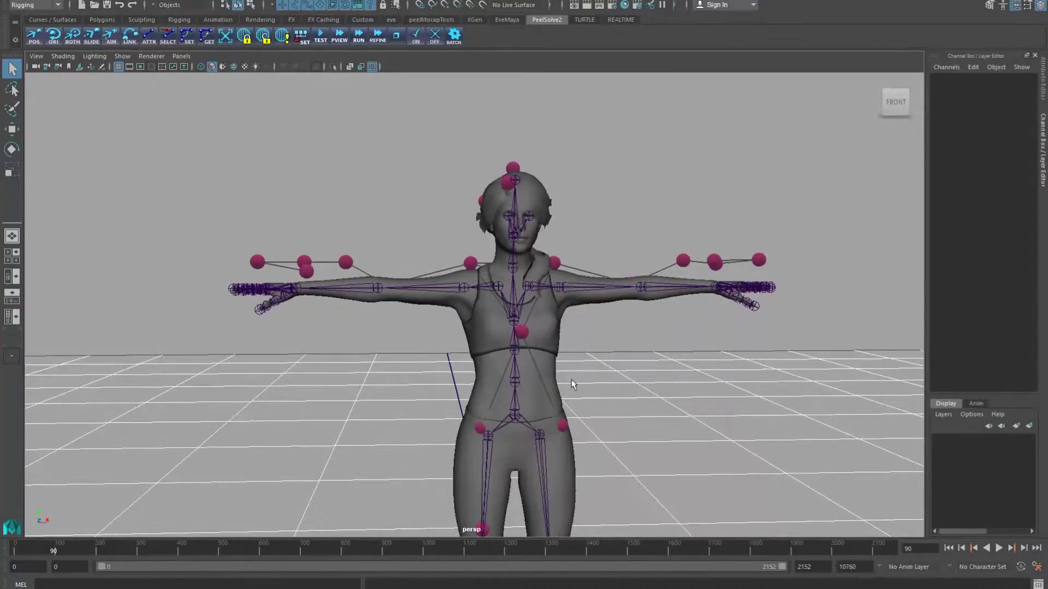
{"action": "mouse_move", "coordinate": [571, 381]}
{"action": "left_mouse_down", "text": "alt"}
{"action": "mouse_move", "coordinate": [556, 394]}
{"action": "mouse_move", "coordinate": [561, 419]}
{"action": "mouse_move", "coordinate": [560, 394]}
{"action": "left_mouse_up", "text": "alt"}
{"action": "middle_click_drag", "start_coordinate": [618, 465], "coordinate": [599, 390], "text": "alt"}
{"action": "left_click_drag", "start_coordinate": [603, 417], "coordinate": [607, 400], "text": "alt"}
{"action": "middle_click_drag", "start_coordinate": [597, 435], "coordinate": [616, 389], "text": "alt"}
{"action": "middle_click_drag", "start_coordinate": [602, 330], "coordinate": [598, 375], "text": "alt"}
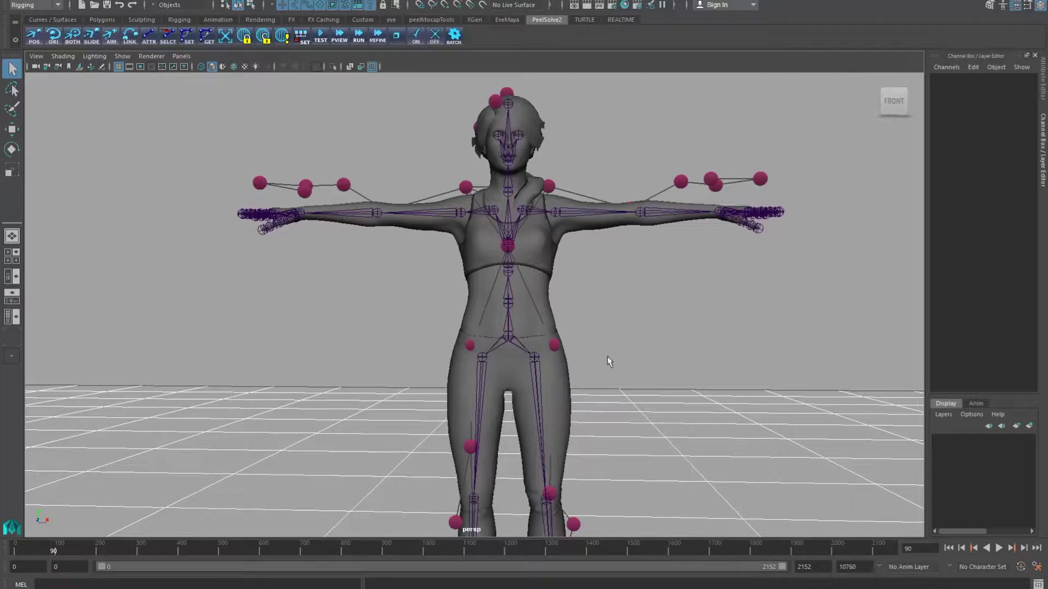
{"action": "left_click_drag", "start_coordinate": [519, 272], "coordinate": [544, 326], "text": "alt"}
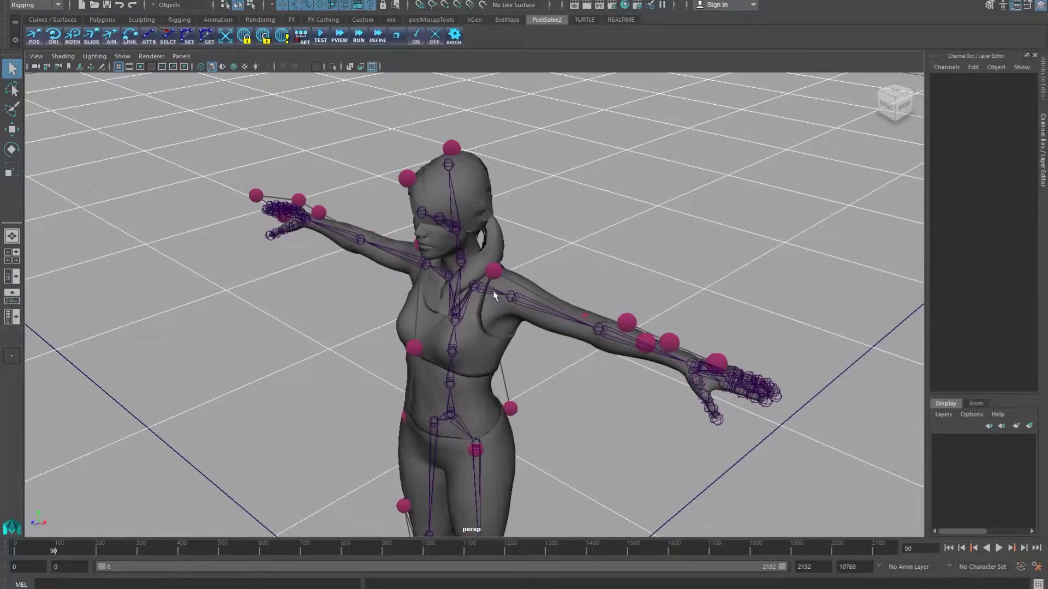
{"action": "left_click_drag", "start_coordinate": [492, 290], "coordinate": [338, 253], "text": "alt"}
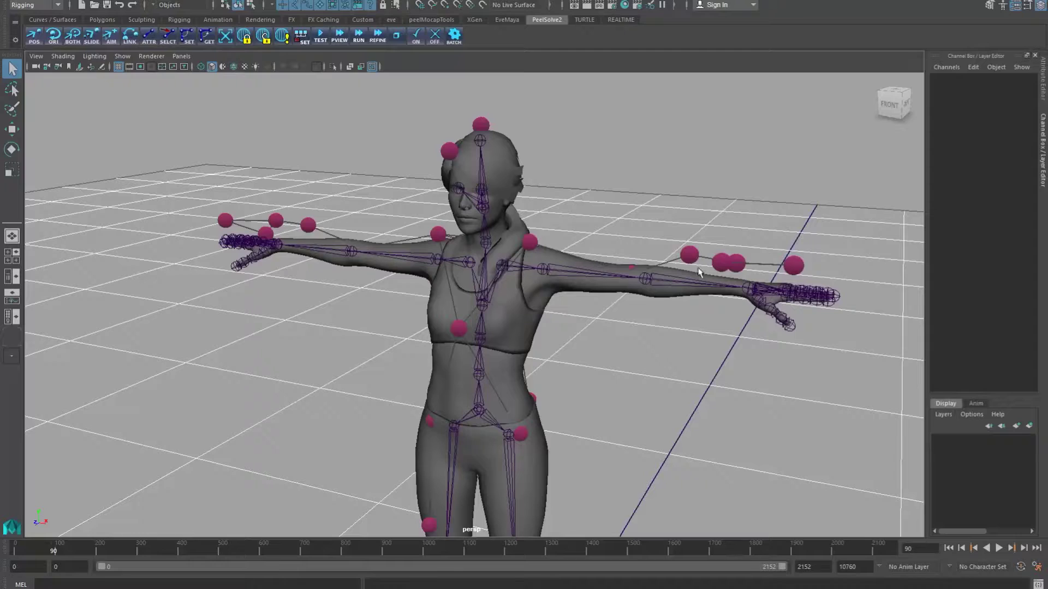
{"action": "left_click_drag", "start_coordinate": [648, 334], "coordinate": [420, 388], "text": "alt"}
{"action": "middle_click_drag", "start_coordinate": [460, 318], "coordinate": [479, 383], "text": "alt"}
{"action": "scroll", "coordinate": [360, 334], "scroll_direction": "up", "scroll_amount": 2}
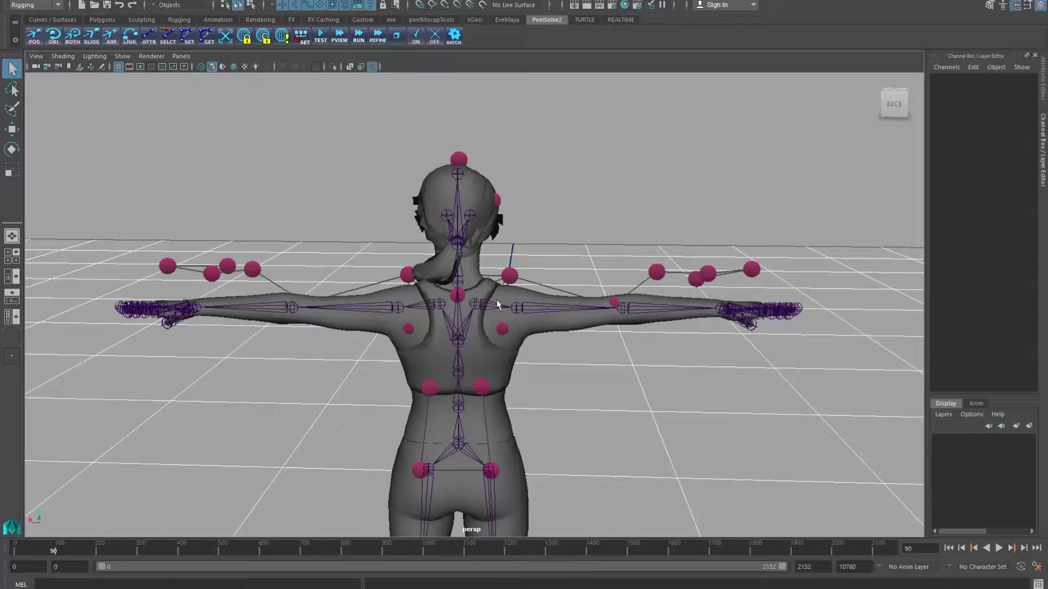
{"action": "left_click_drag", "start_coordinate": [327, 339], "coordinate": [354, 333], "text": "alt"}
- Try rotating the left arm joint at the shoulder and undo each rotation
{"action": "left_click", "coordinate": [354, 332]}
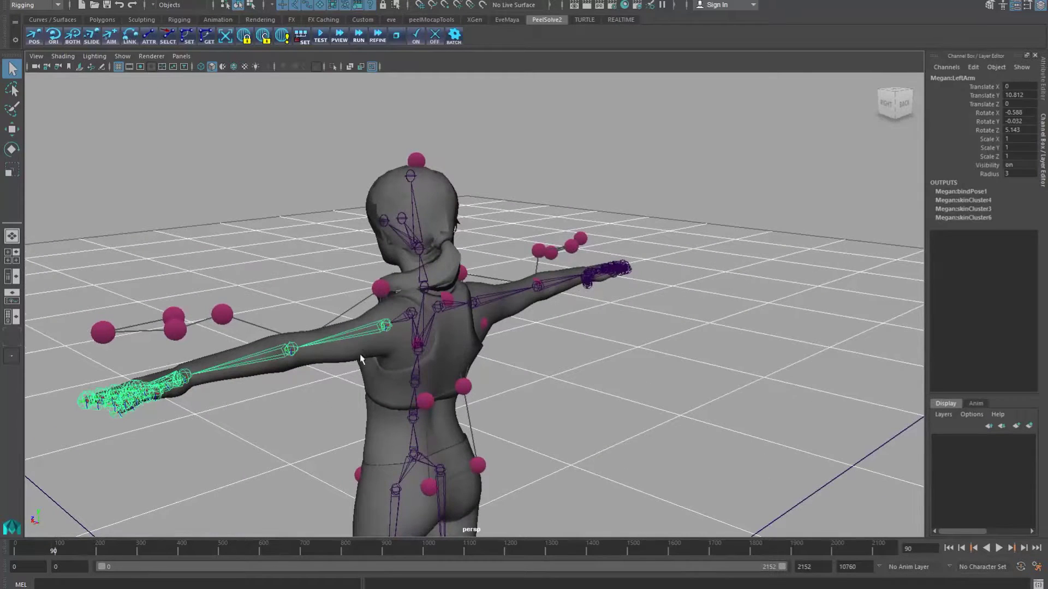
{"action": "key", "text": "e"}
{"action": "left_click_drag", "start_coordinate": [412, 307], "coordinate": [426, 344]}
{"action": "key", "text": "ctrl+z"}
{"action": "key", "text": "ctrl+z"}
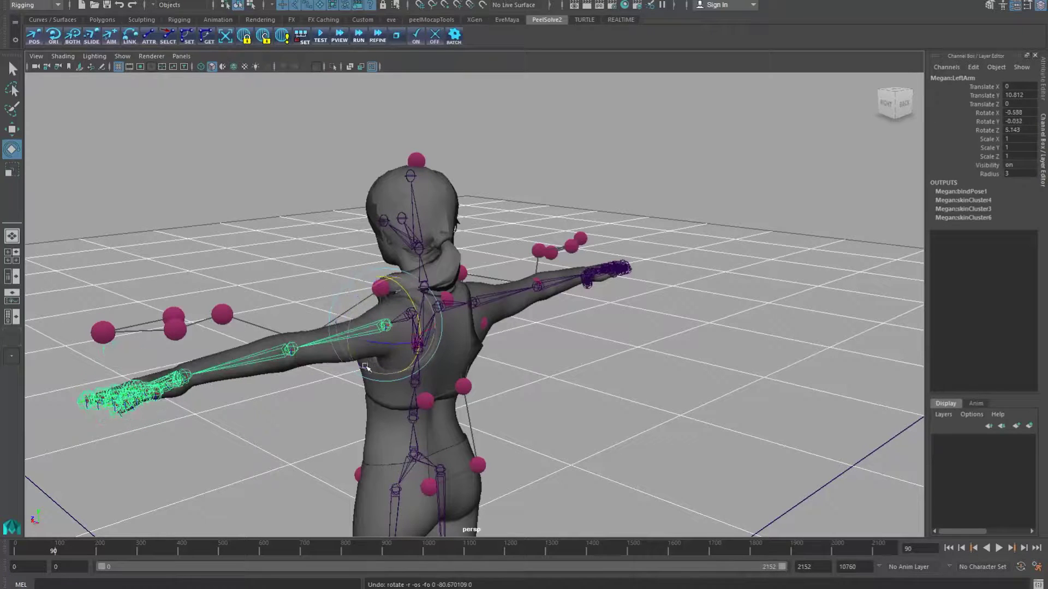
{"action": "left_click_drag", "start_coordinate": [351, 315], "coordinate": [350, 346]}
{"action": "key", "text": "ctrl+z"}
- Try rotating the lowest spine joint, undo the rotation and deselect the joint
{"action": "left_click", "coordinate": [412, 414]}
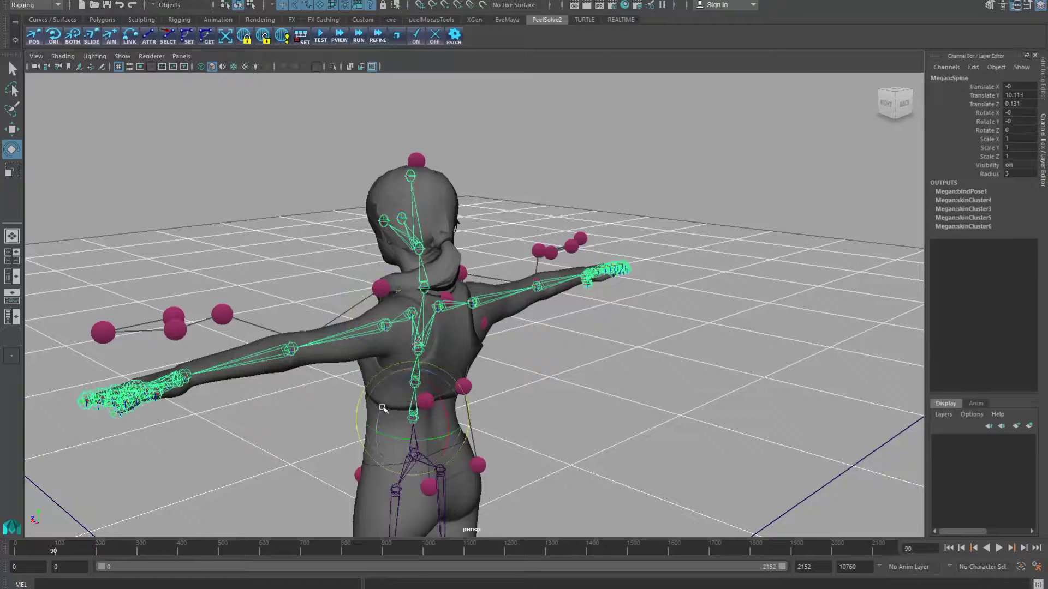
{"action": "left_click_drag", "start_coordinate": [392, 409], "coordinate": [405, 437]}
{"action": "key", "text": "ctrl+z"}
{"action": "key", "text": "ctrl+z"}
{"action": "left_click", "coordinate": [539, 424]}
- Examine the full rig's fit to the markers from head to feet from the front and at an angle
{"action": "left_click_drag", "start_coordinate": [495, 441], "coordinate": [664, 395], "text": "alt"}
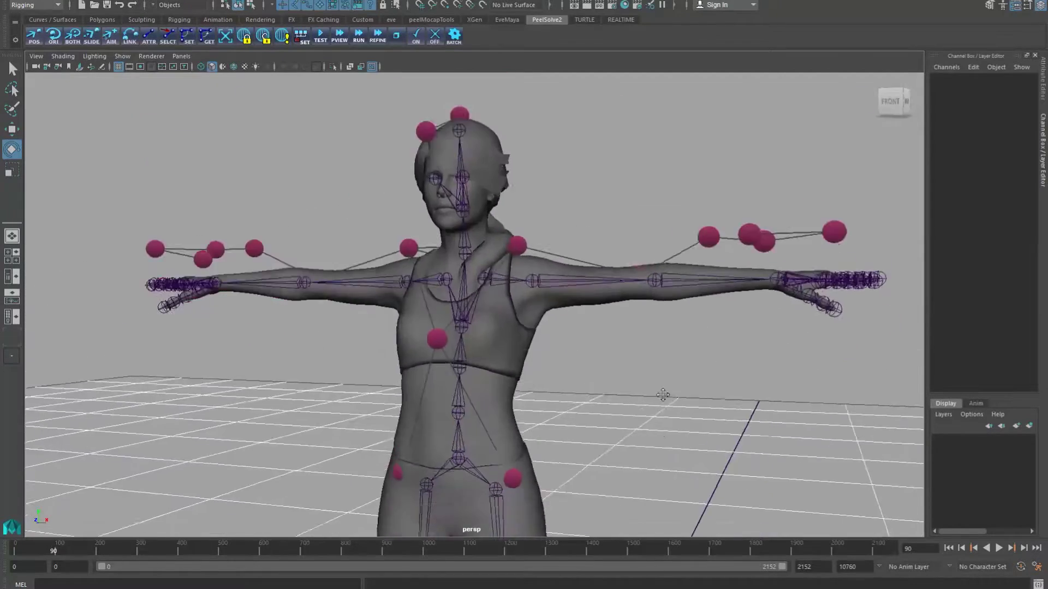
{"action": "middle_click_drag", "start_coordinate": [664, 396], "coordinate": [649, 219], "text": "alt"}
{"action": "left_click_drag", "start_coordinate": [507, 308], "coordinate": [531, 344], "text": "alt"}
{"action": "middle_click_drag", "start_coordinate": [554, 457], "coordinate": [570, 347], "text": "alt"}
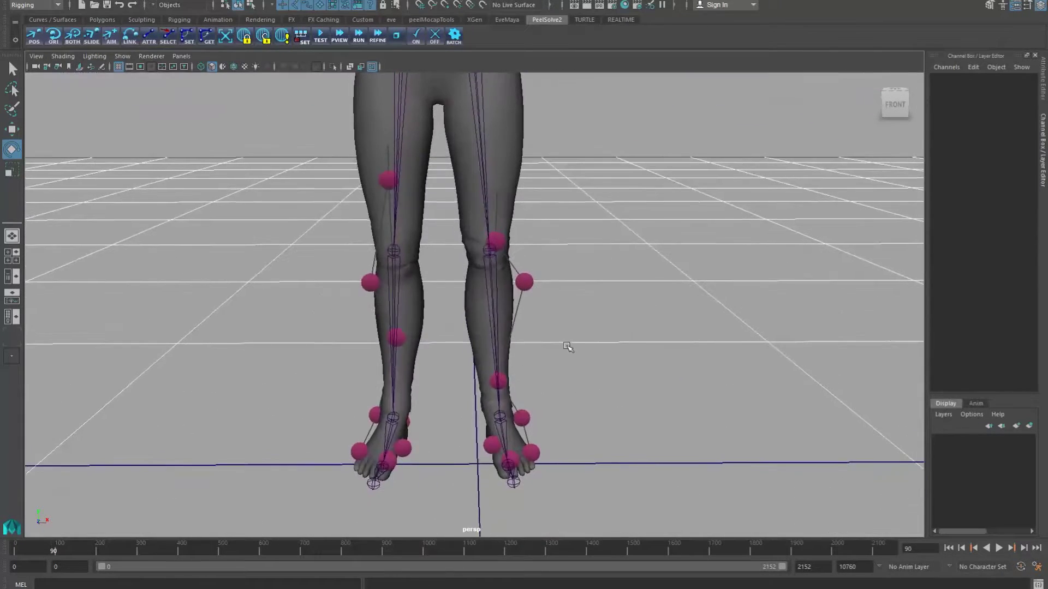
{"action": "middle_click_drag", "start_coordinate": [480, 221], "coordinate": [499, 327], "text": "alt"}
{"action": "right_click_drag", "start_coordinate": [500, 327], "coordinate": [436, 273], "text": "alt"}
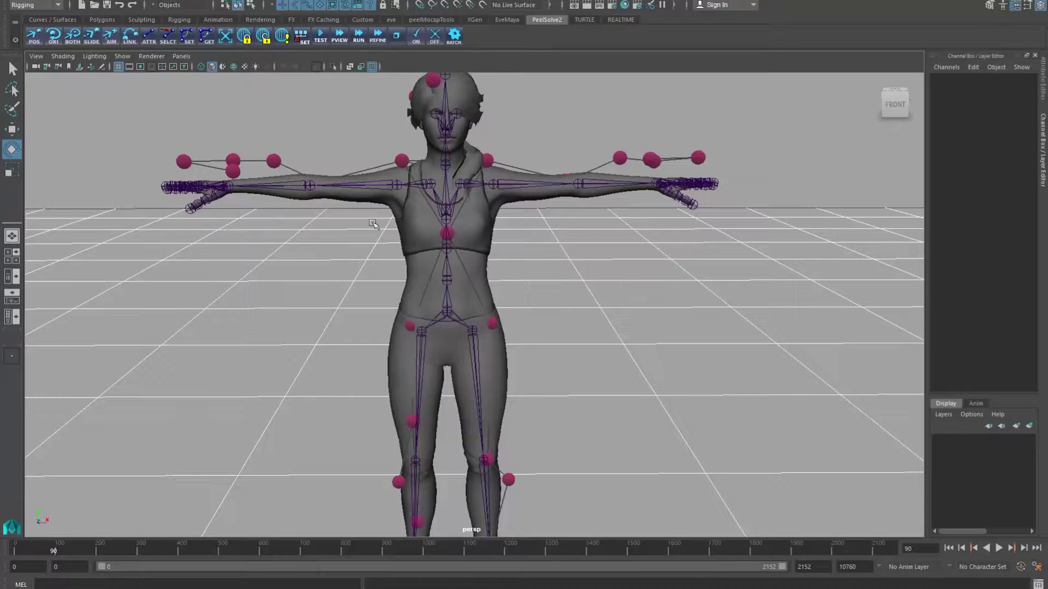
{"action": "middle_click_drag", "start_coordinate": [337, 233], "coordinate": [339, 299], "text": "alt"}
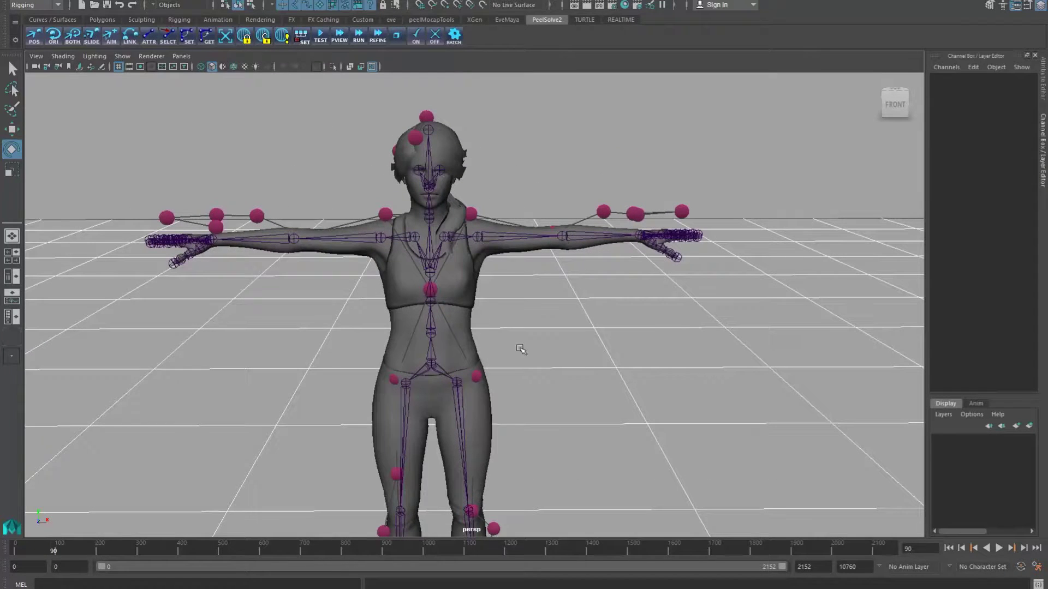
{"action": "key", "text": "q"}
{"action": "left_click_drag", "start_coordinate": [608, 423], "coordinate": [636, 410], "text": "alt"}
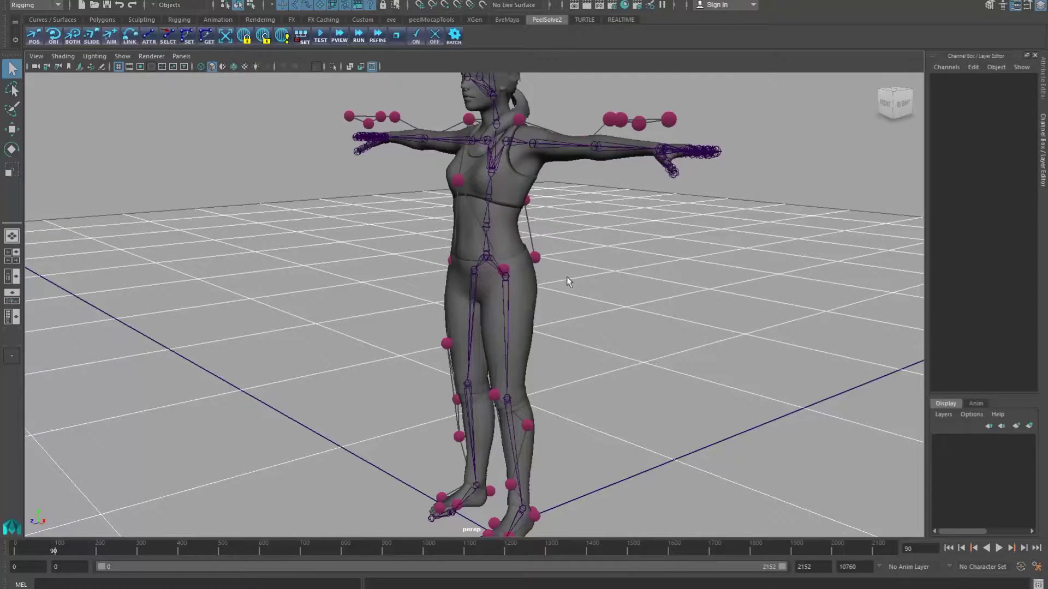
{"action": "left_click_drag", "start_coordinate": [566, 277], "coordinate": [631, 334], "text": "alt"}
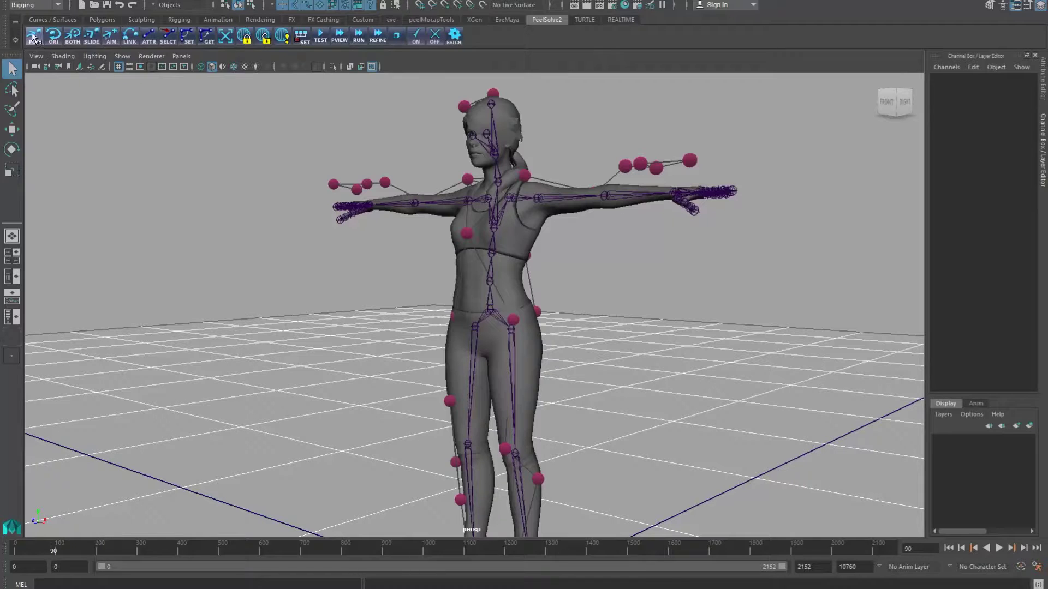
{"action": "left_click", "coordinate": [497, 141]}
{"action": "left_click", "coordinate": [111, 132]}
{"action": "middle_click_drag", "start_coordinate": [567, 431], "coordinate": [547, 254], "text": "alt"}
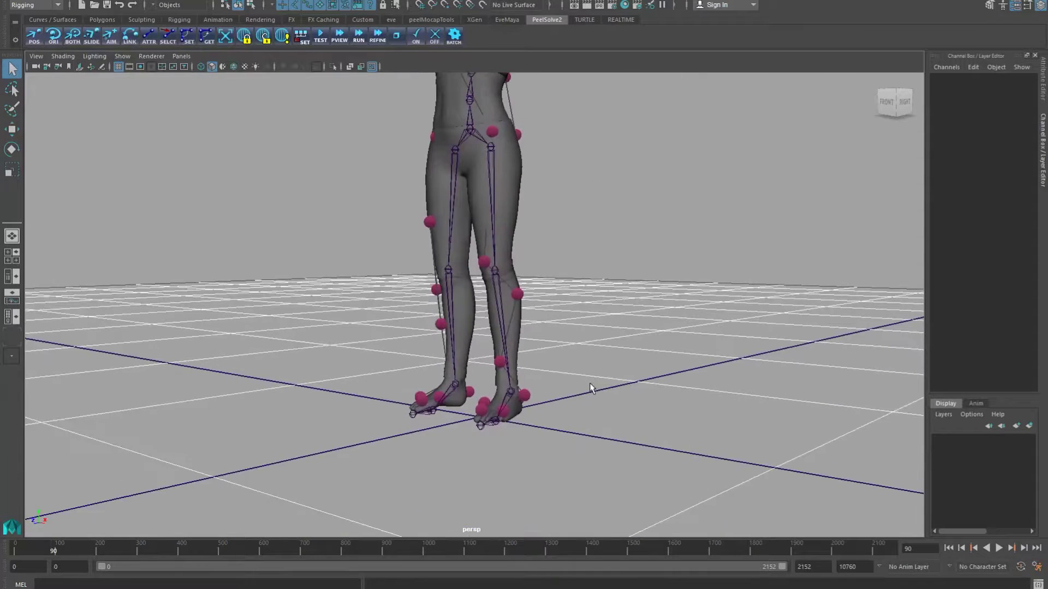
{"action": "middle_click_drag", "start_coordinate": [385, 259], "coordinate": [392, 347], "text": "alt"}
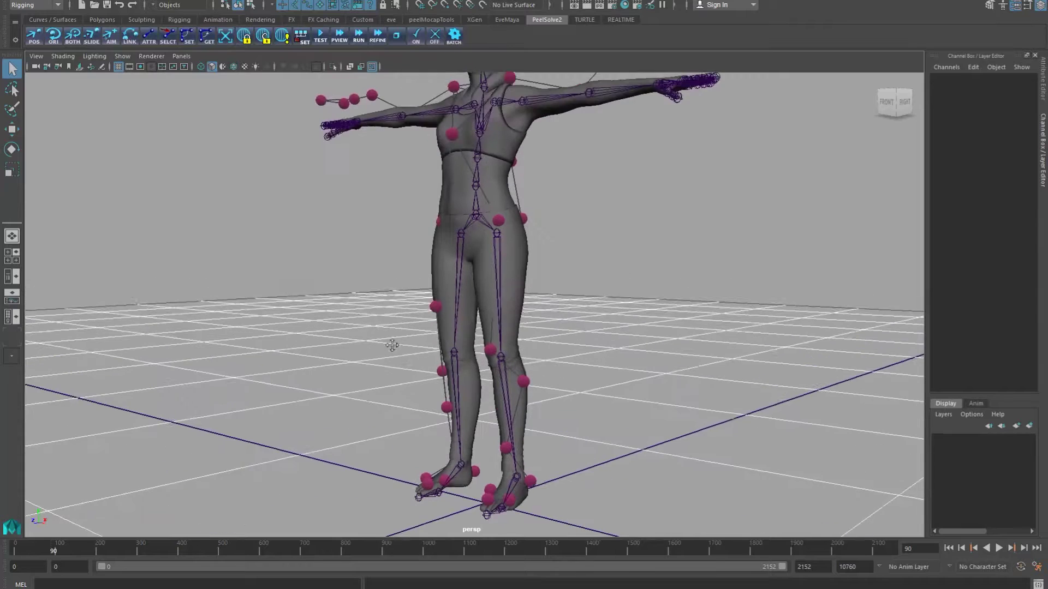
- Group the Megan default1, Body, Hair, Bottoms and Tops meshes and hide the group so only skeleton and markers show
{"action": "left_click", "coordinate": [11, 276]}
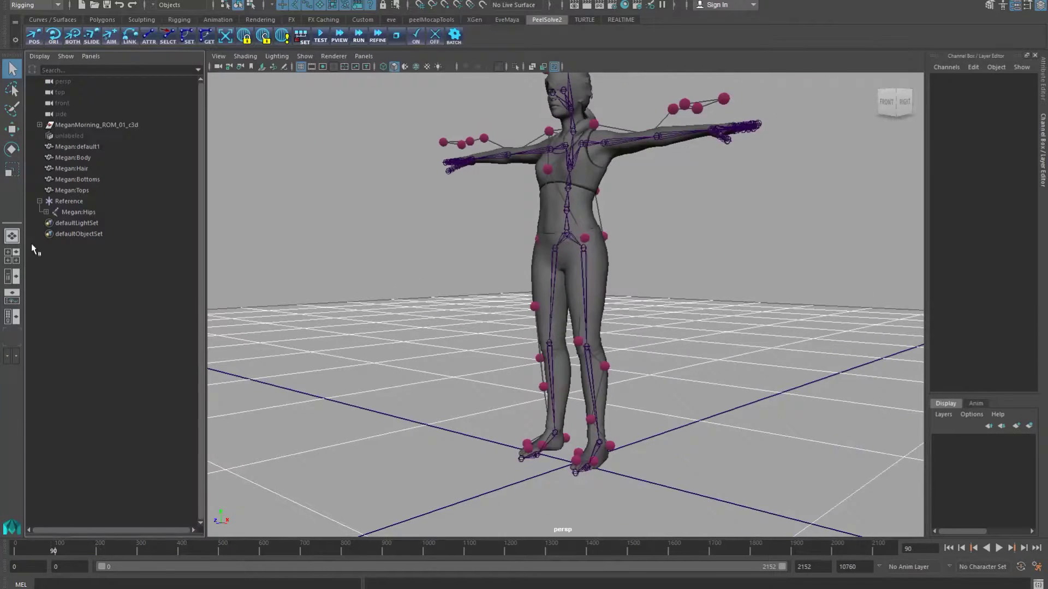
{"action": "left_click", "coordinate": [75, 190]}
{"action": "left_click", "coordinate": [90, 146], "text": "shift"}
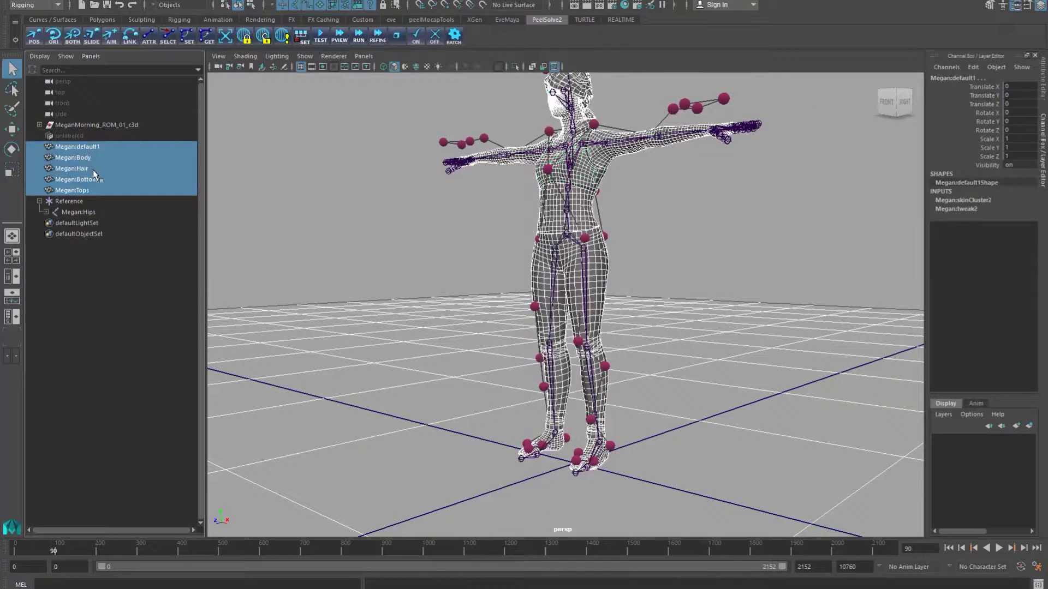
{"action": "key", "text": "ctrl+g"}
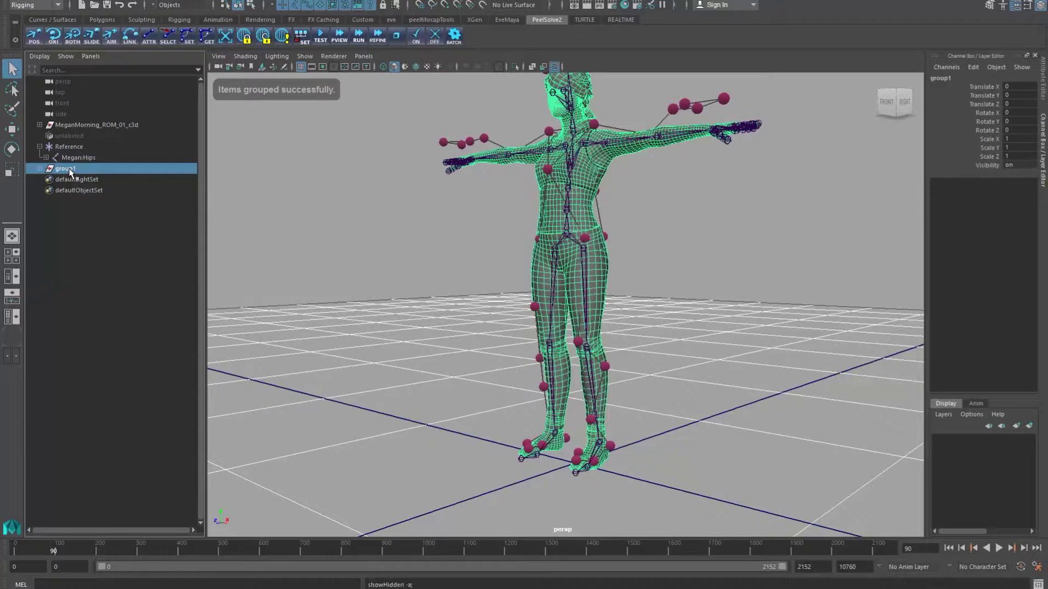
{"action": "key", "text": "ctrl+h"}
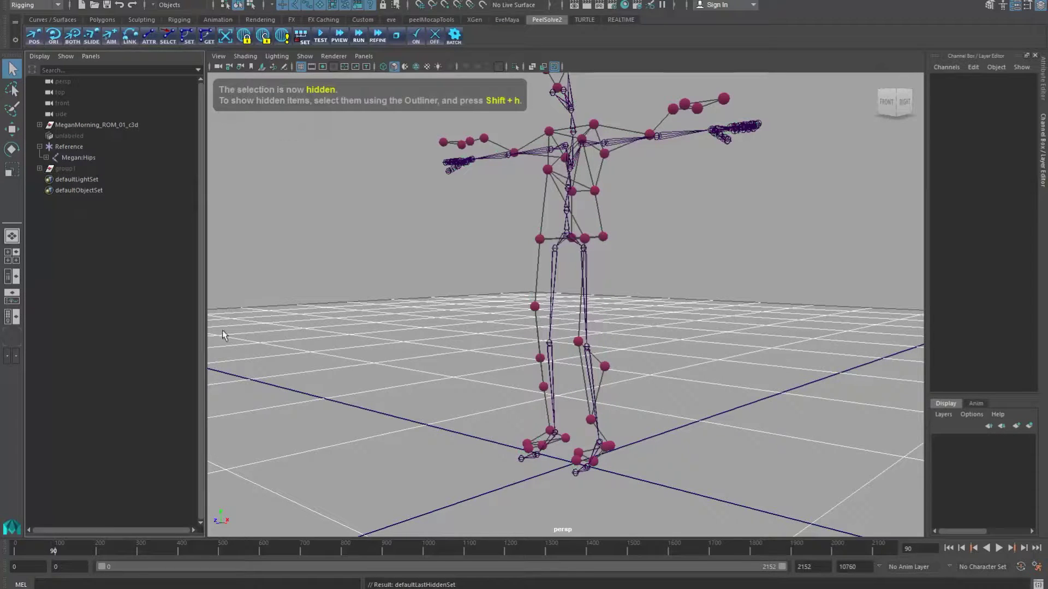
{"action": "key", "text": "space"}
- Add the Megan:Hips joint to the Peel Solve root nodes list and close the list
{"action": "middle_click_drag", "start_coordinate": [608, 458], "coordinate": [547, 349], "text": "alt"}
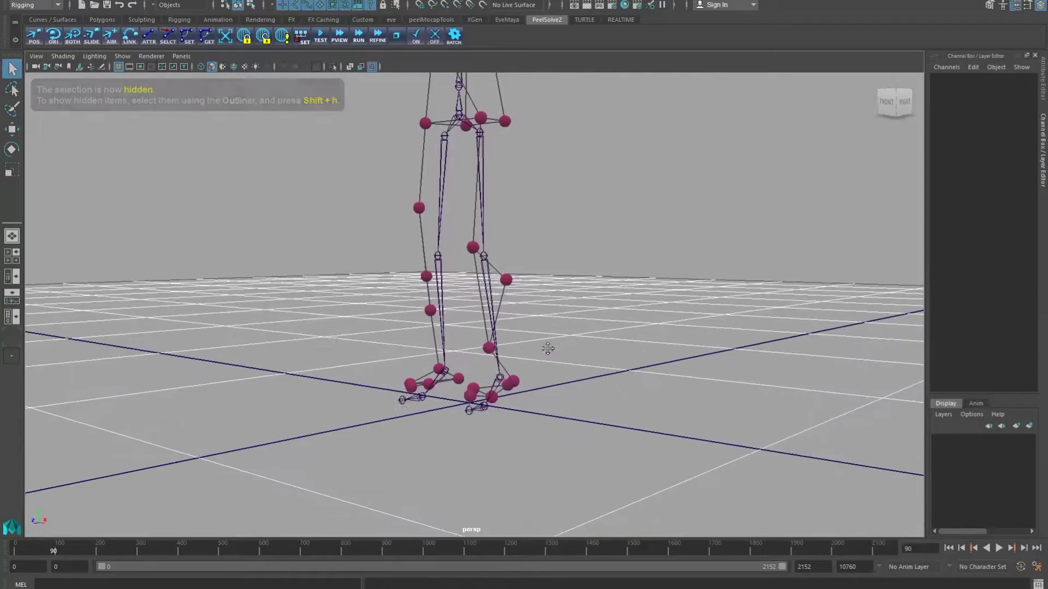
{"action": "middle_click_drag", "start_coordinate": [548, 180], "coordinate": [502, 367], "text": "alt"}
{"action": "left_click_drag", "start_coordinate": [502, 367], "coordinate": [529, 339], "text": "alt"}
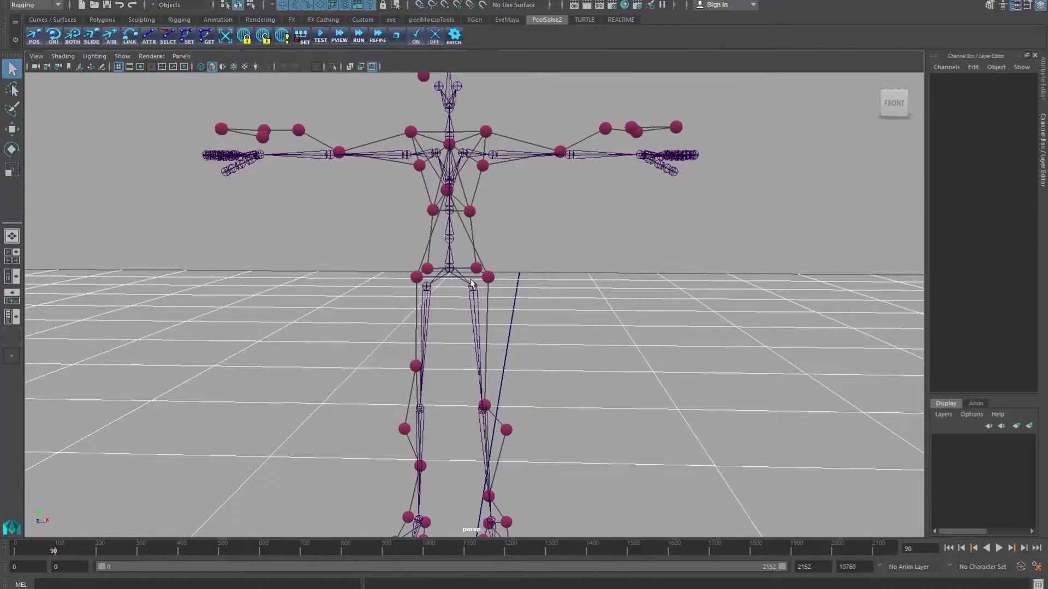
{"action": "left_click", "coordinate": [449, 269]}
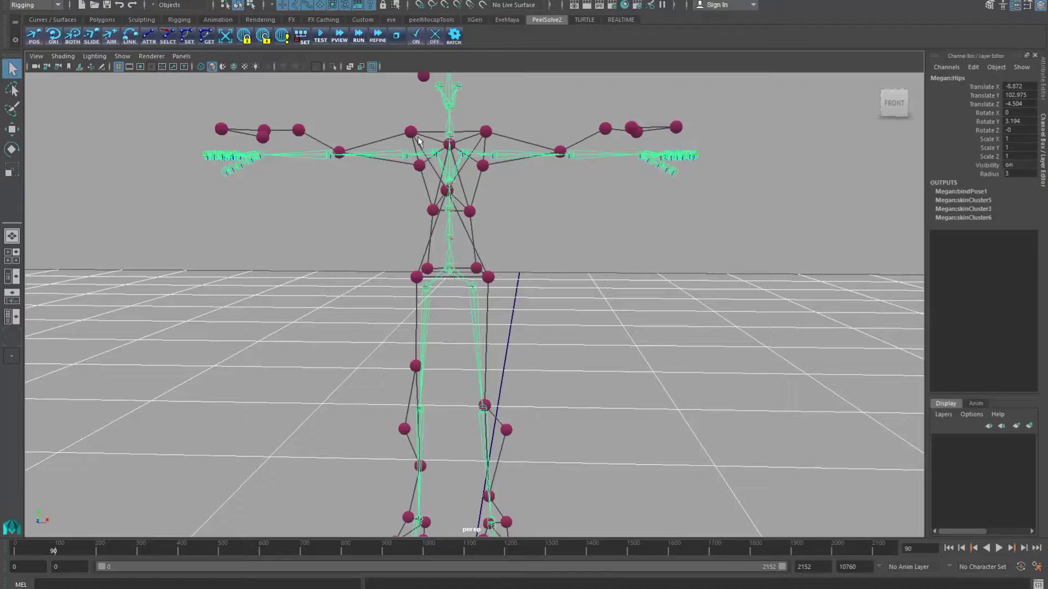
{"action": "left_click", "coordinate": [301, 36]}
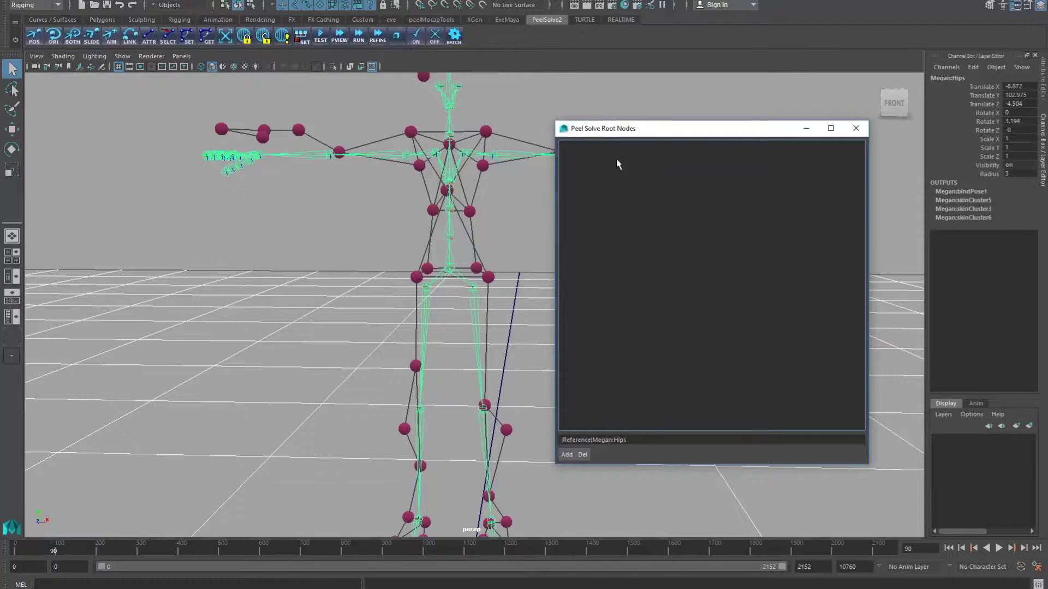
{"action": "left_click_drag", "start_coordinate": [609, 132], "coordinate": [626, 183]}
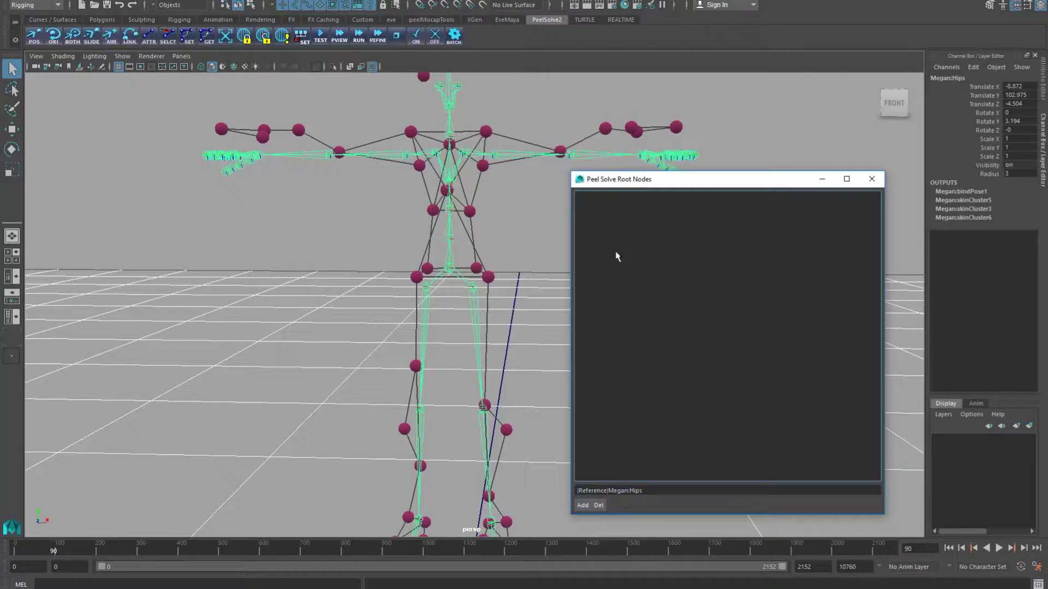
{"action": "left_click", "coordinate": [469, 300]}
{"action": "left_click", "coordinate": [447, 274]}
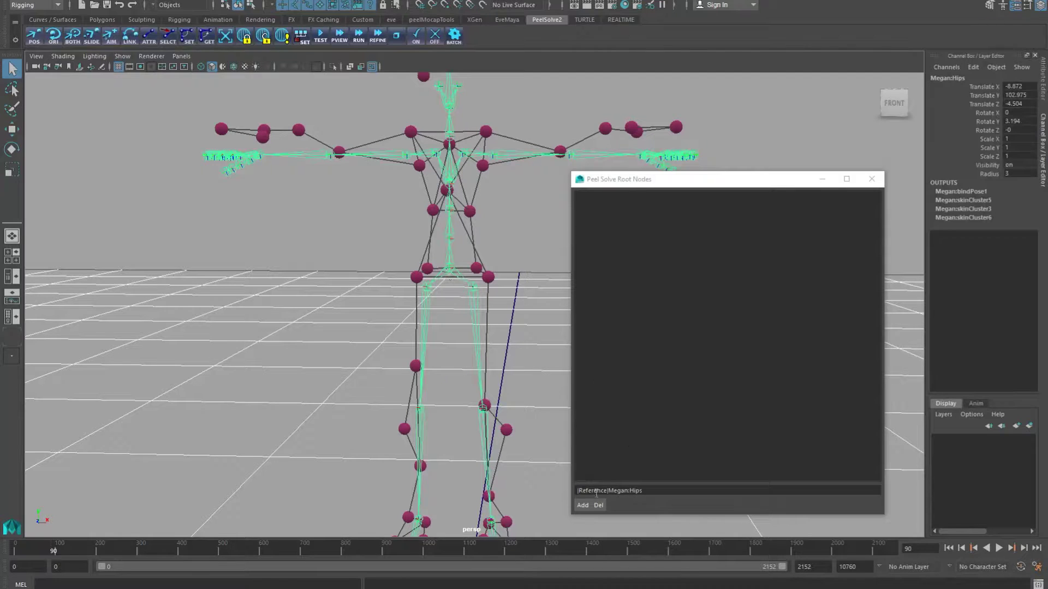
{"action": "left_click", "coordinate": [581, 505]}
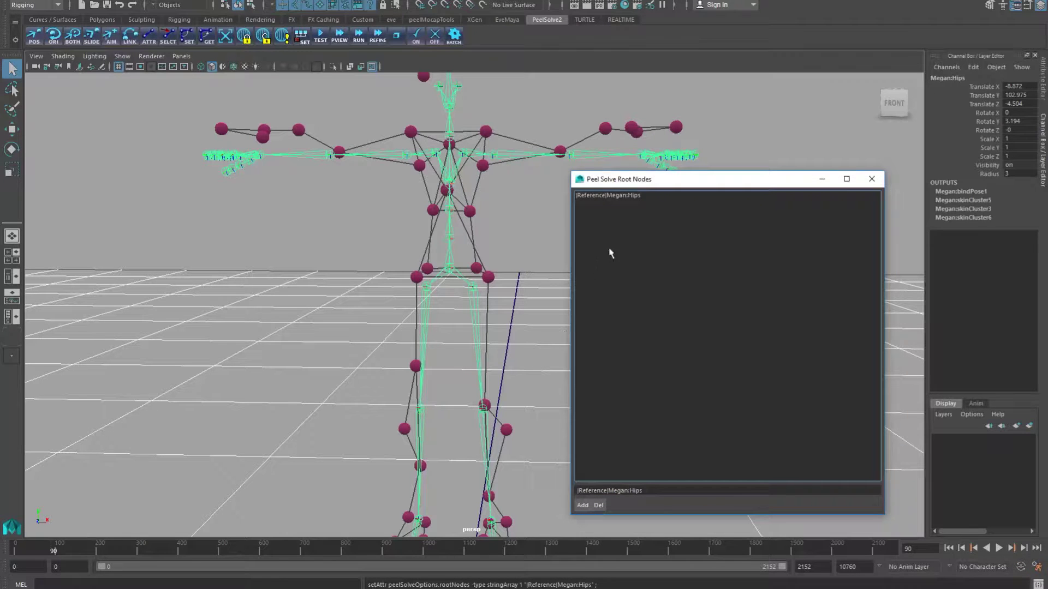
{"action": "left_click", "coordinate": [871, 179]}
- Examine the skeleton against the markers from several angles and close in on the right foot's toe joint
{"action": "left_click", "coordinate": [645, 421]}
{"action": "left_click_drag", "start_coordinate": [645, 421], "coordinate": [562, 341], "text": "alt"}
{"action": "scroll", "coordinate": [563, 342], "scroll_direction": "up", "scroll_amount": 8}
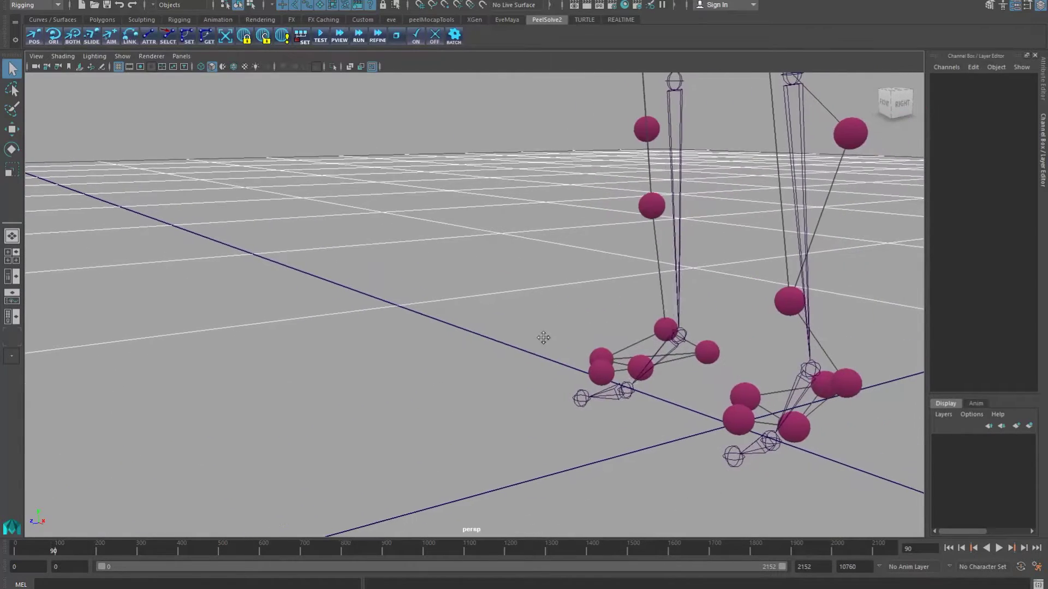
{"action": "scroll", "coordinate": [611, 380], "scroll_direction": "down", "scroll_amount": 10}
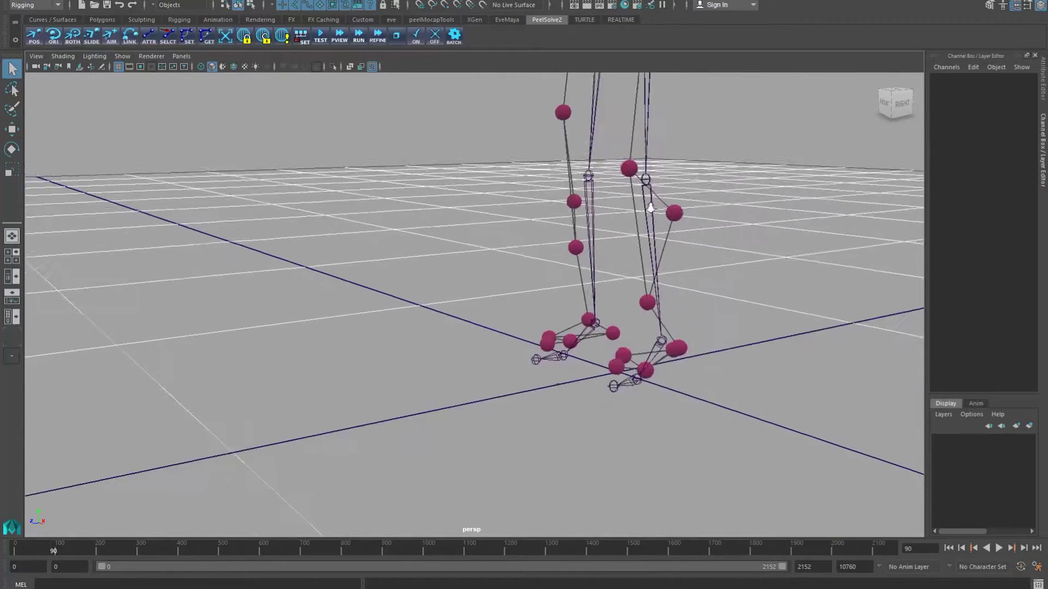
{"action": "scroll", "coordinate": [606, 322], "scroll_direction": "down", "scroll_amount": 2}
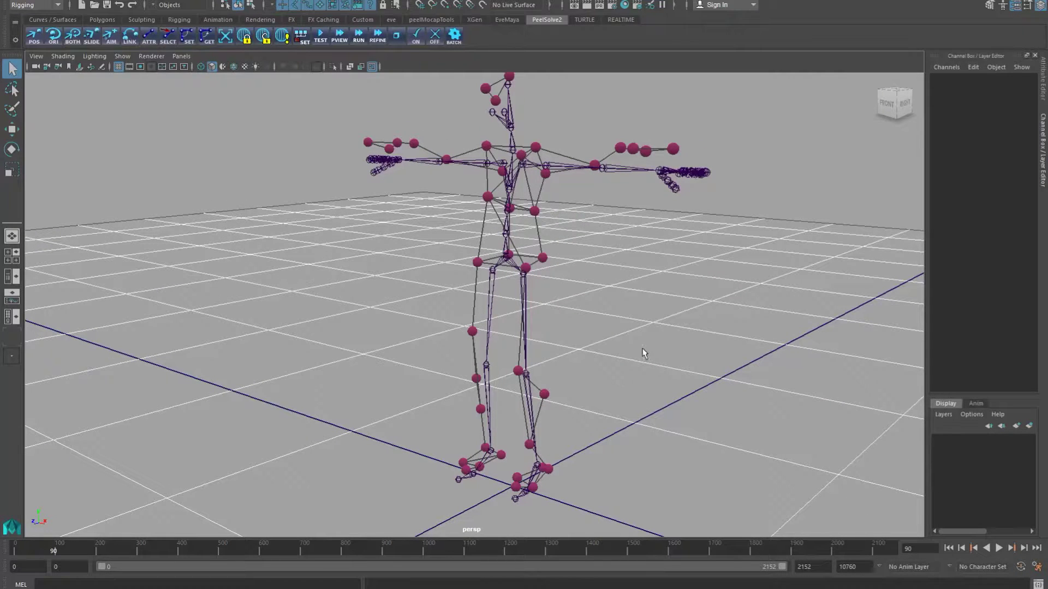
{"action": "scroll", "coordinate": [638, 353], "scroll_direction": "down", "scroll_amount": 3}
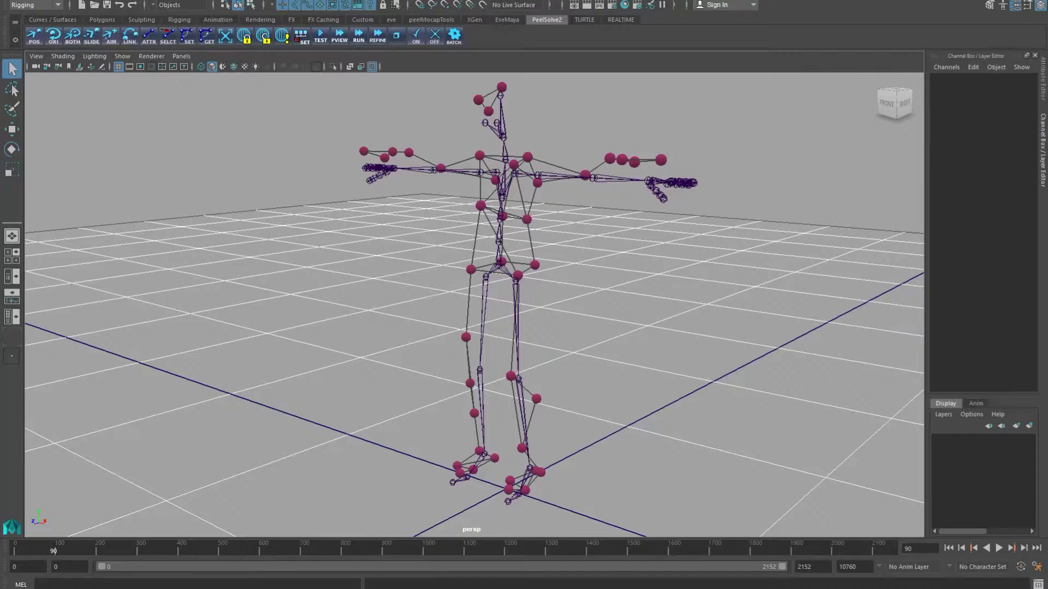
{"action": "left_click_drag", "start_coordinate": [692, 381], "coordinate": [641, 376], "text": "alt"}
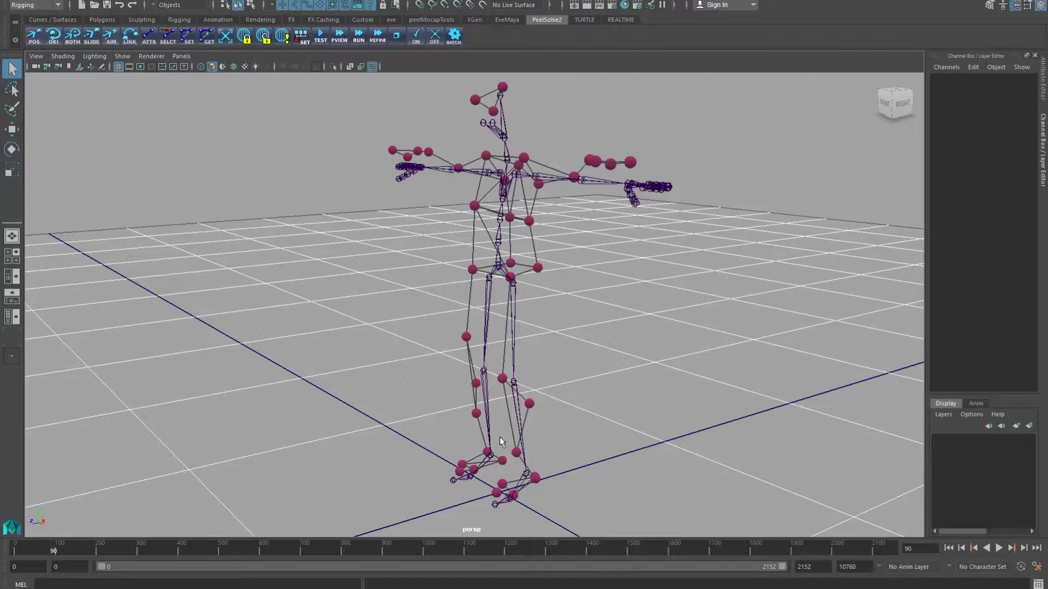
{"action": "left_click_drag", "start_coordinate": [510, 469], "coordinate": [546, 472], "text": "alt"}
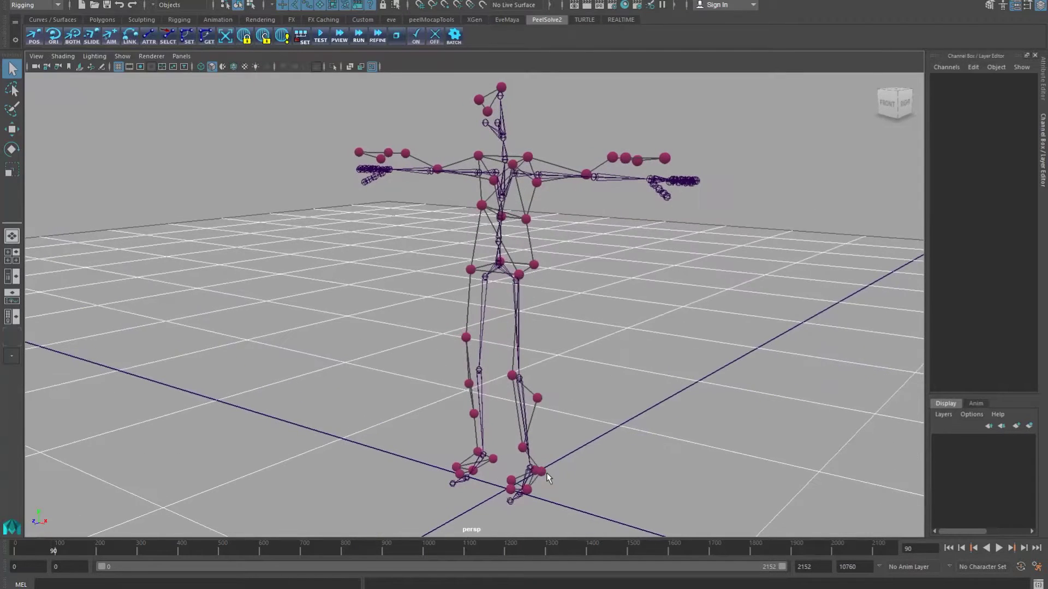
{"action": "middle_click_drag", "start_coordinate": [547, 443], "coordinate": [563, 367], "text": "alt"}
{"action": "right_click_drag", "start_coordinate": [529, 327], "coordinate": [577, 410], "text": "alt"}
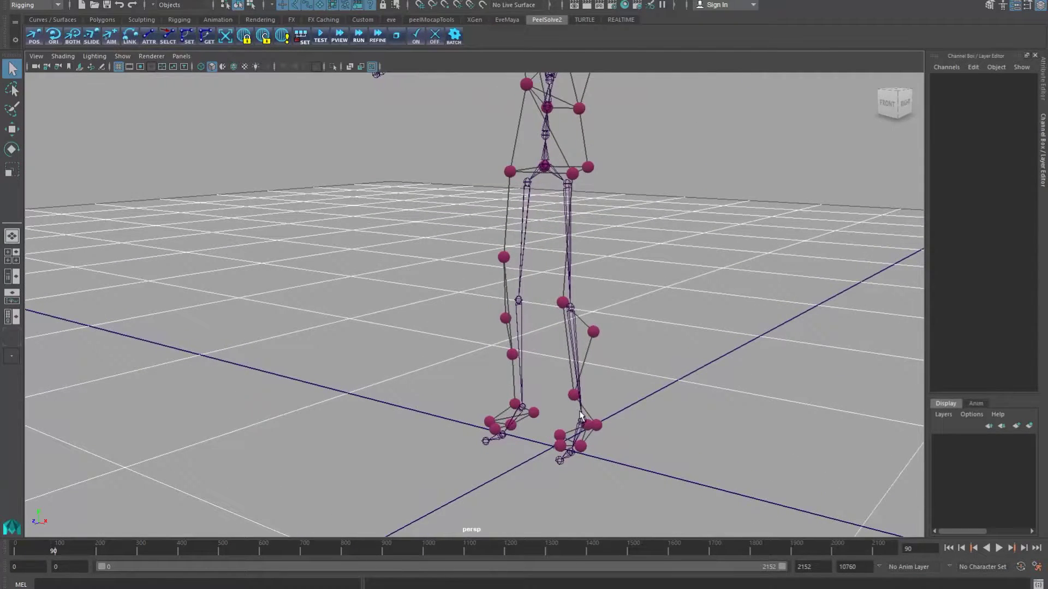
{"action": "middle_click_drag", "start_coordinate": [579, 411], "coordinate": [538, 403], "text": "alt"}
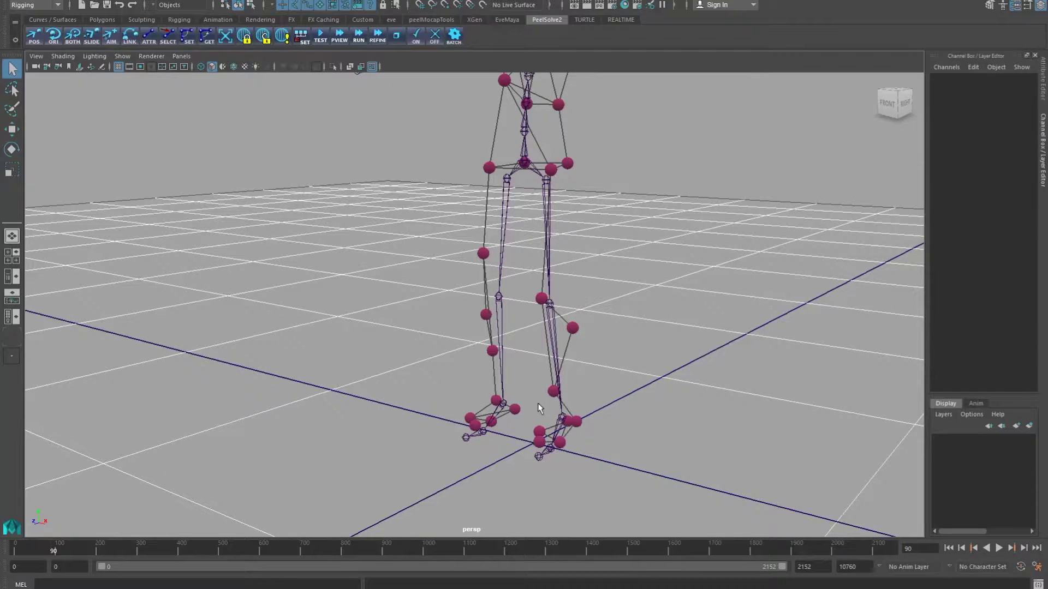
{"action": "left_click", "coordinate": [482, 436]}
{"action": "key", "text": "f"}
{"action": "left_click", "coordinate": [584, 419]}
{"action": "mouse_move", "coordinate": [584, 419]}
{"action": "left_mouse_down", "text": "alt"}
{"action": "mouse_move", "coordinate": [551, 335]}
{"action": "mouse_move", "coordinate": [515, 303]}
{"action": "left_mouse_up", "text": "alt"}
{"action": "left_click", "coordinate": [490, 258]}
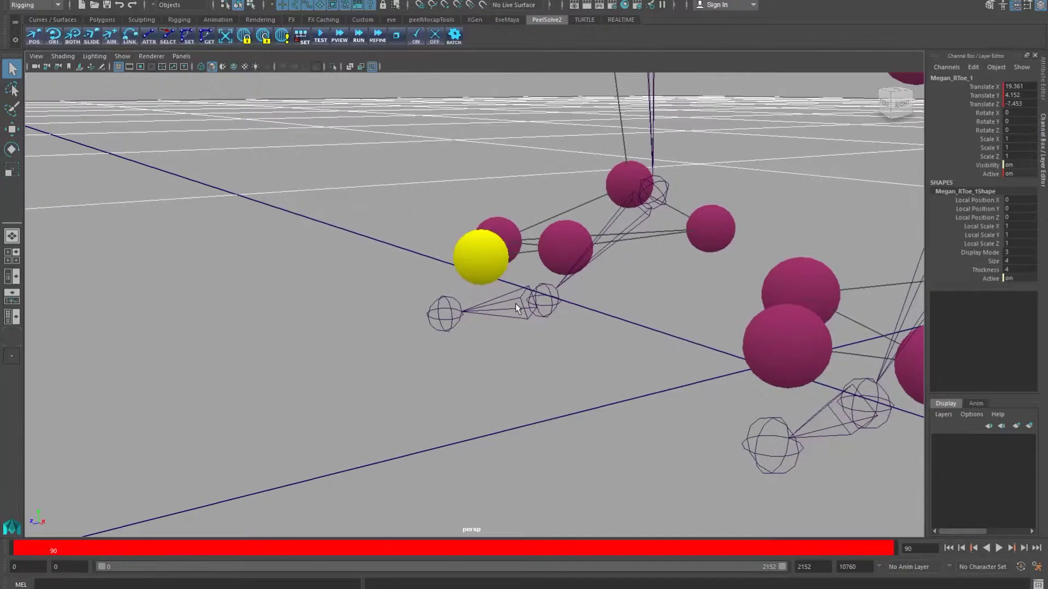
{"action": "left_click", "coordinate": [603, 415]}
{"action": "left_click", "coordinate": [494, 278]}
{"action": "left_click", "coordinate": [519, 303]}
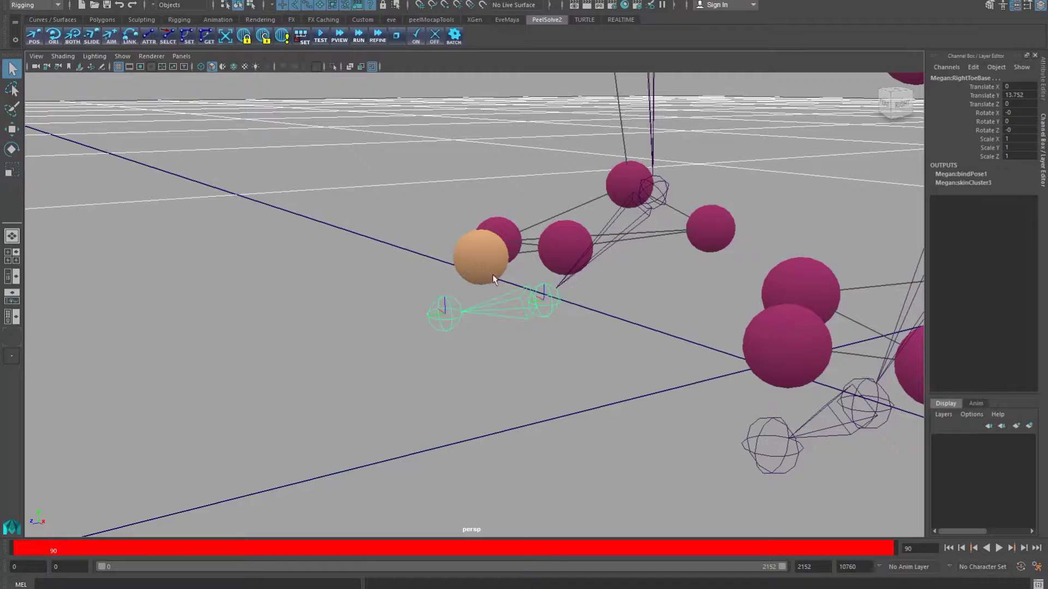
{"action": "left_click", "coordinate": [414, 273]}
- Attach the Megan_RToe_1 marker to the RightToeBase joint with a position-only PeelSolve connection
{"action": "left_click_drag", "start_coordinate": [415, 273], "coordinate": [453, 270], "text": "alt"}
{"action": "left_click", "coordinate": [463, 267]}
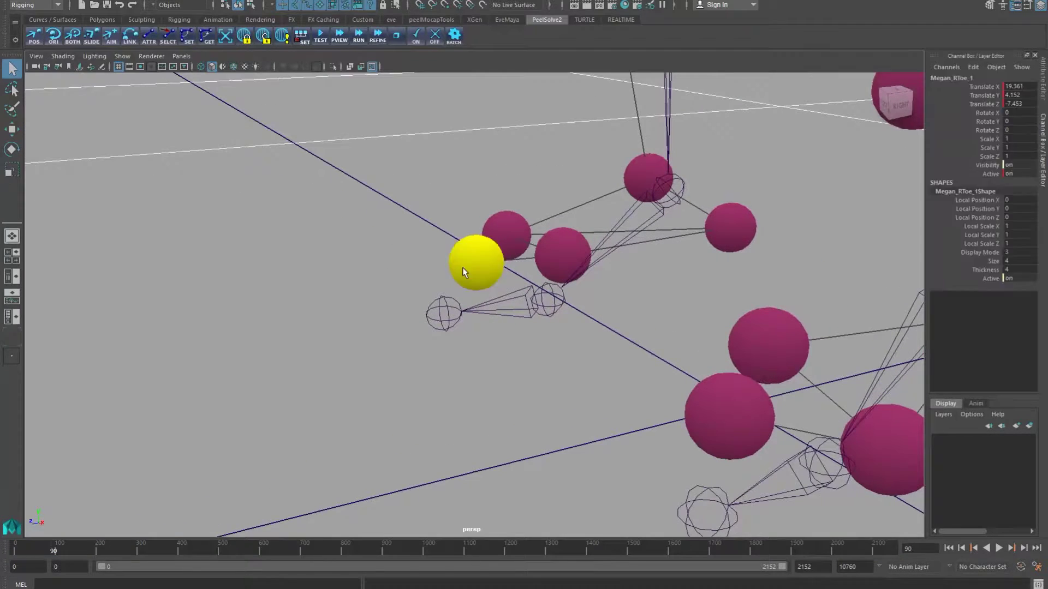
{"action": "left_click", "coordinate": [509, 297], "text": "shift"}
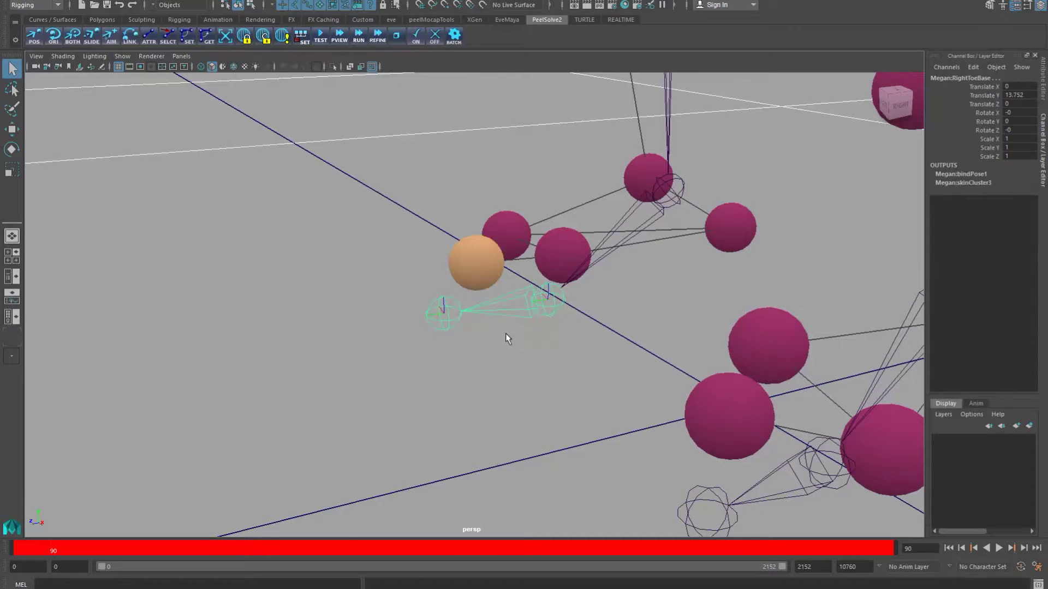
{"action": "left_click", "coordinate": [33, 37]}
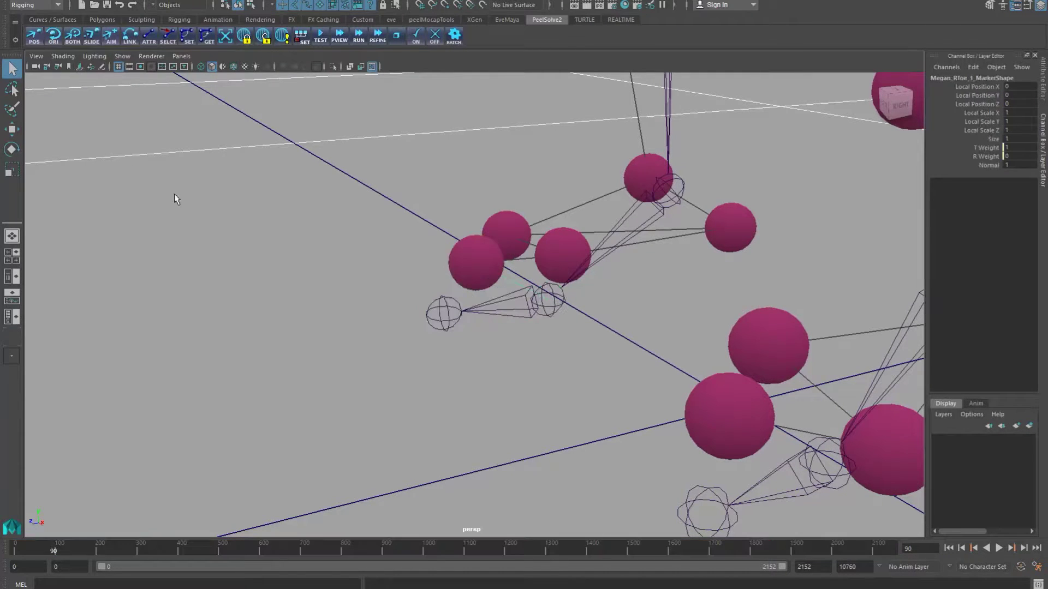
- Set the shape size of Megan_RToe_1_Marker to 5 and look at it around the toe marker
{"action": "left_click_drag", "start_coordinate": [520, 290], "coordinate": [519, 307], "text": "alt"}
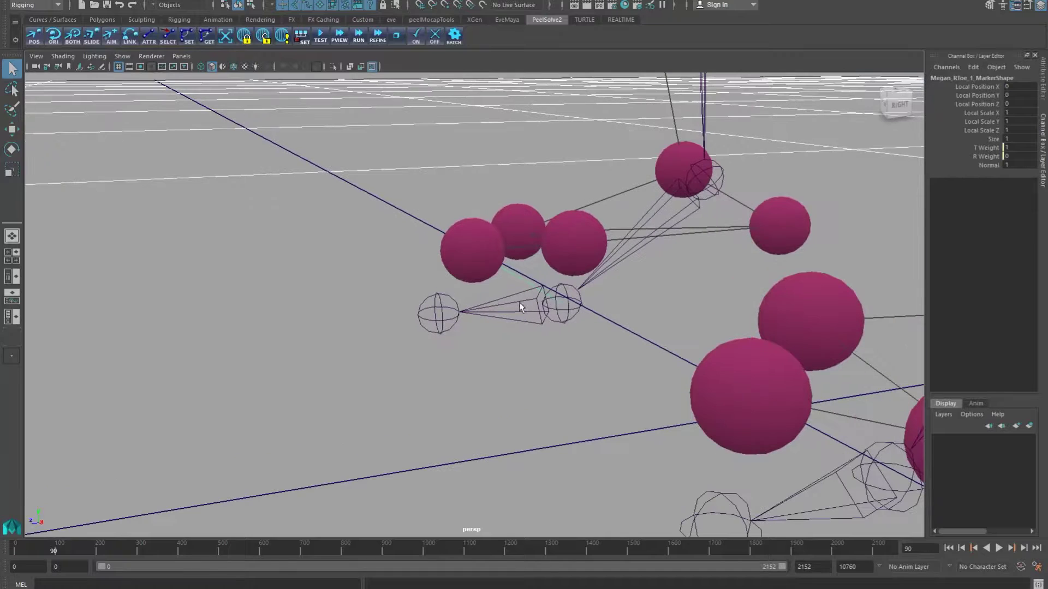
{"action": "left_click", "coordinate": [518, 277]}
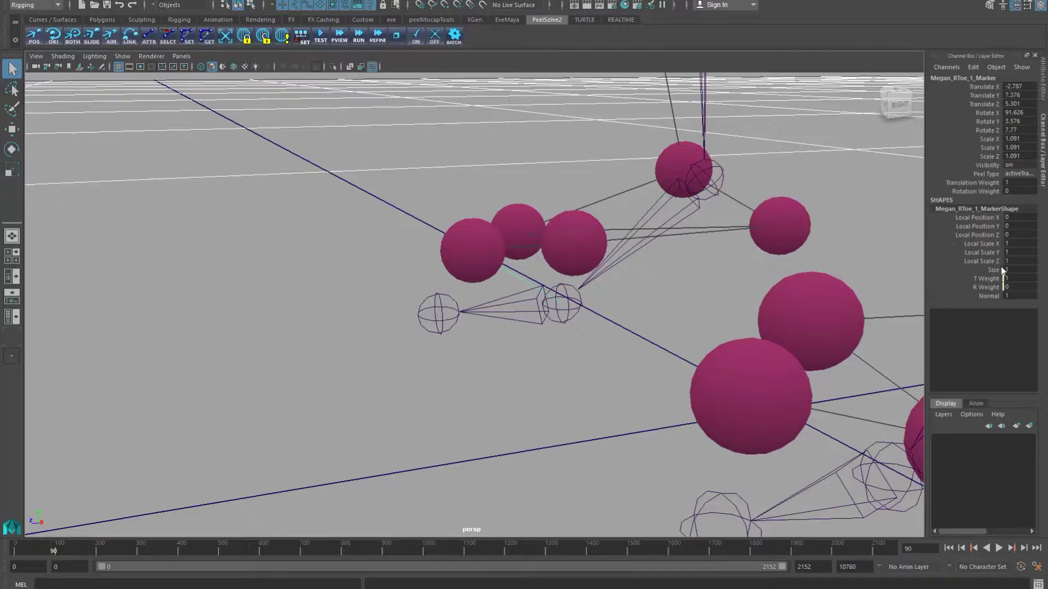
{"action": "key", "text": "Up"}
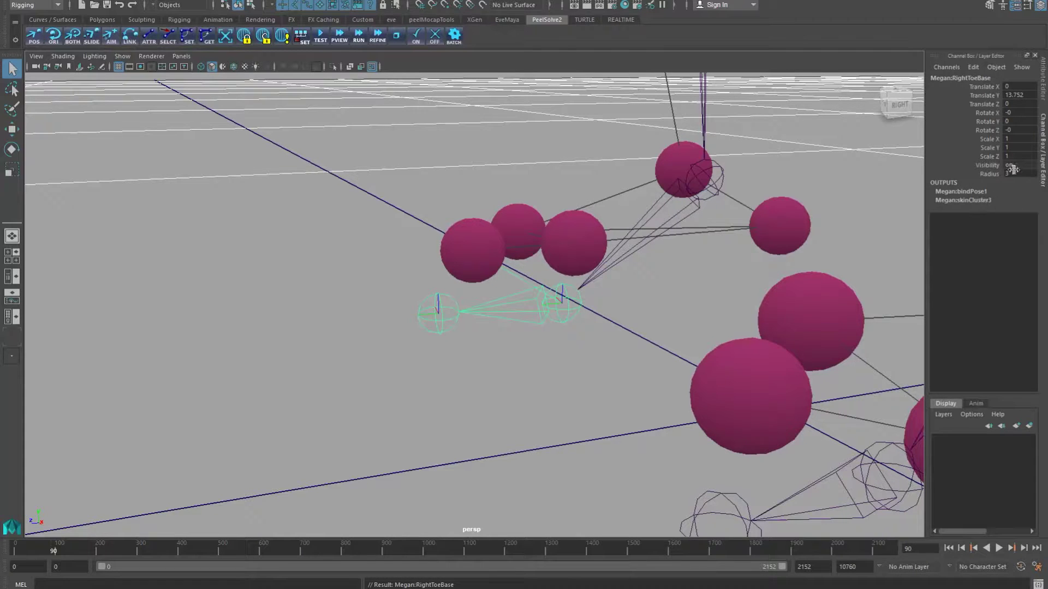
{"action": "left_click", "coordinate": [518, 281]}
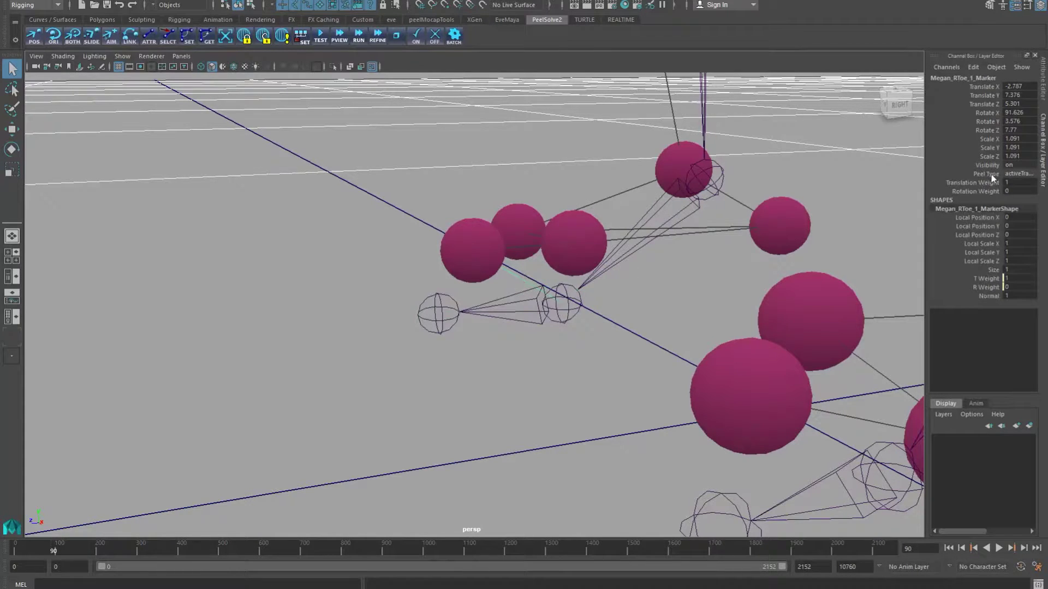
{"action": "left_click", "coordinate": [1015, 270]}
{"action": "type", "text": "2"}
{"action": "key", "text": "Return"}
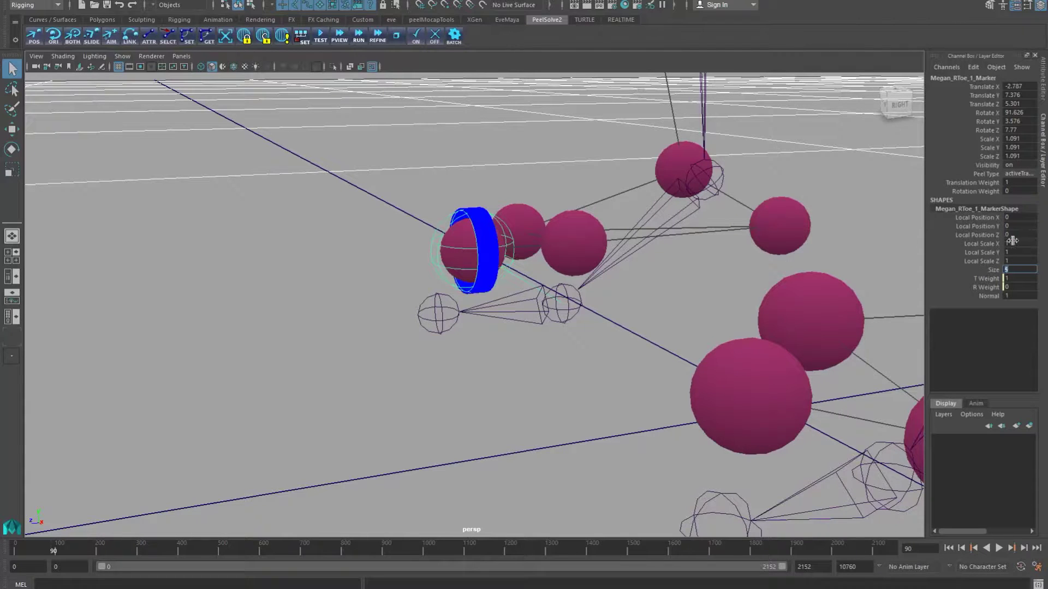
{"action": "left_click", "coordinate": [607, 398]}
{"action": "left_click", "coordinate": [458, 209]}
{"action": "left_click_drag", "start_coordinate": [526, 280], "coordinate": [506, 279], "text": "alt"}
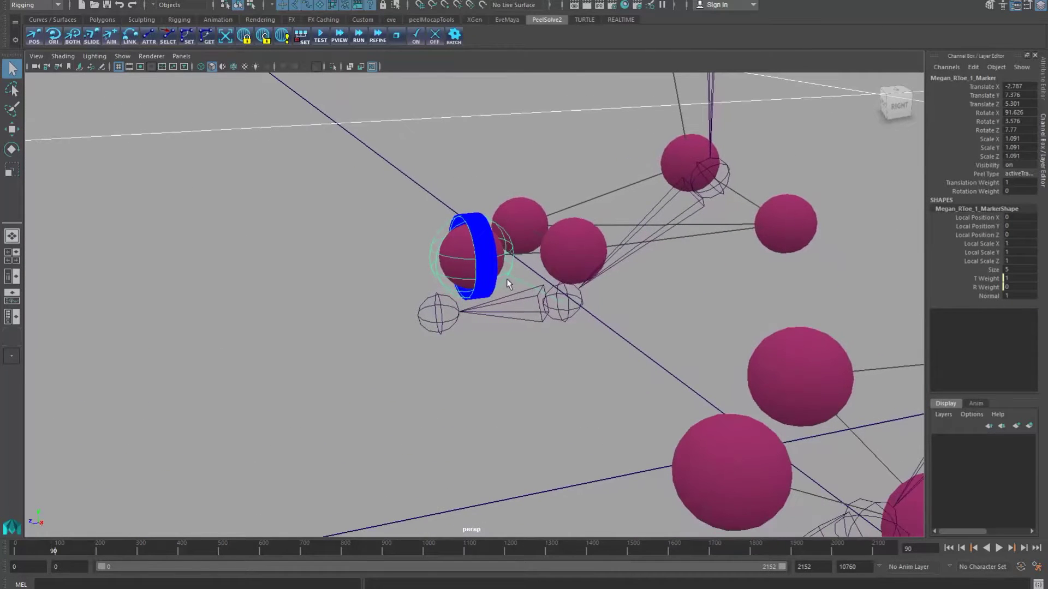
{"action": "left_click", "coordinate": [594, 369]}
{"action": "left_click", "coordinate": [523, 221]}
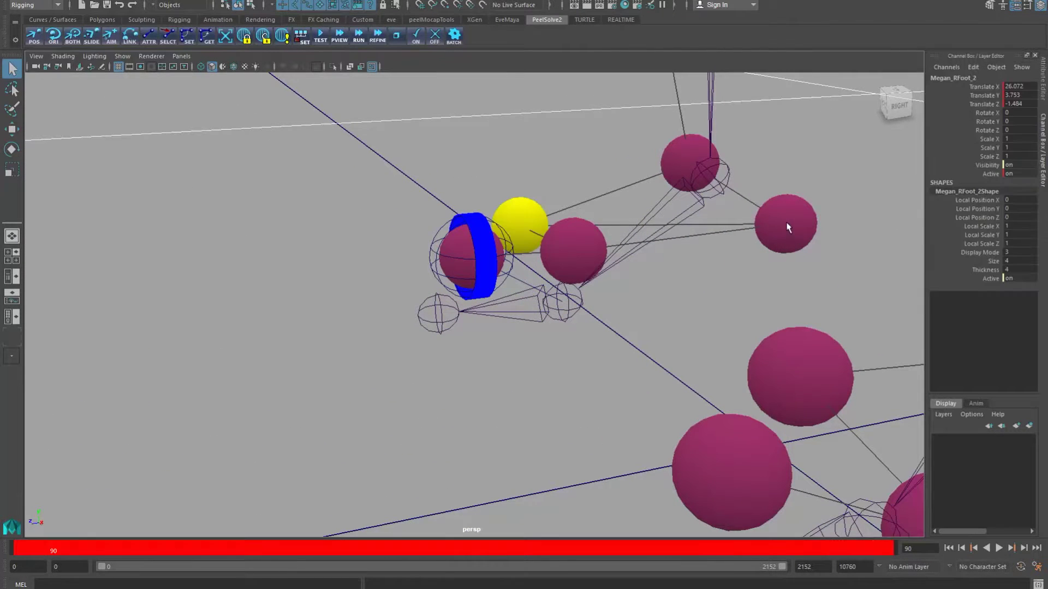
{"action": "left_click", "coordinate": [787, 224], "text": "shift"}
{"action": "left_click", "coordinate": [566, 251], "text": "shift"}
{"action": "left_click", "coordinate": [647, 215], "text": "shift"}
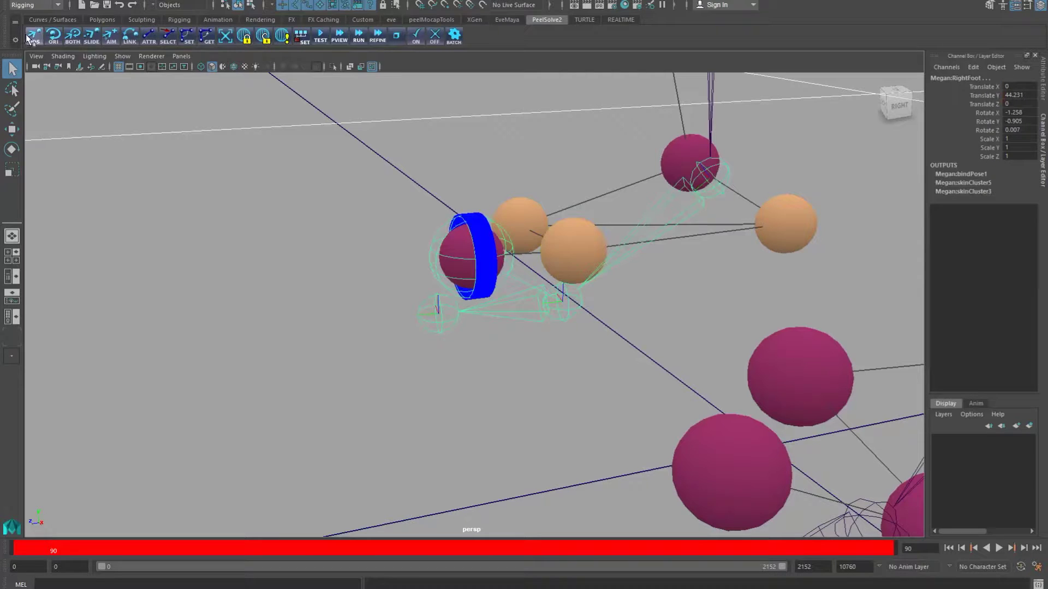
{"action": "left_click", "coordinate": [354, 224]}
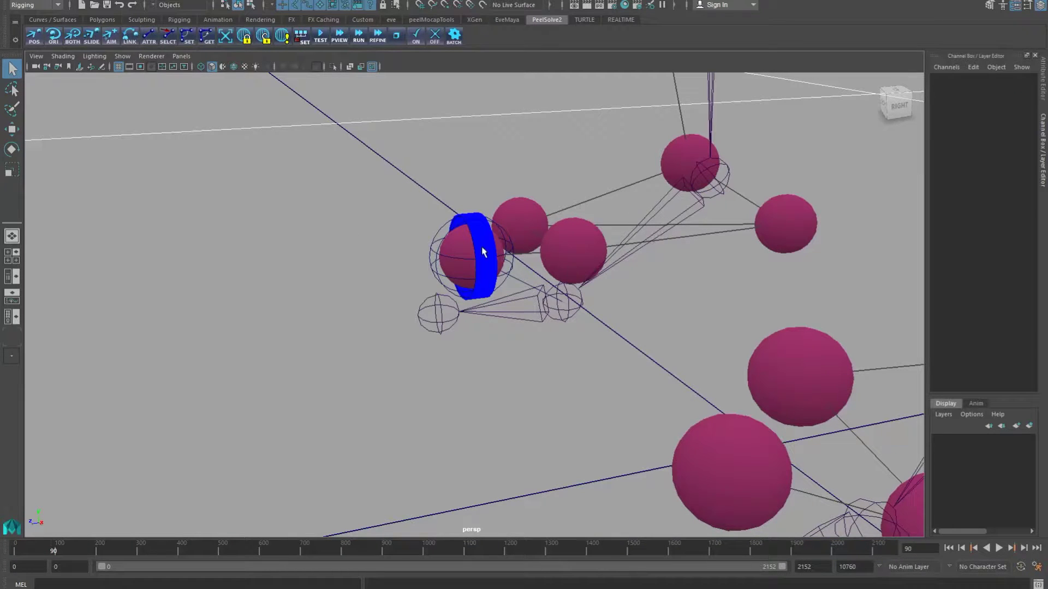
{"action": "left_click", "coordinate": [448, 252]}
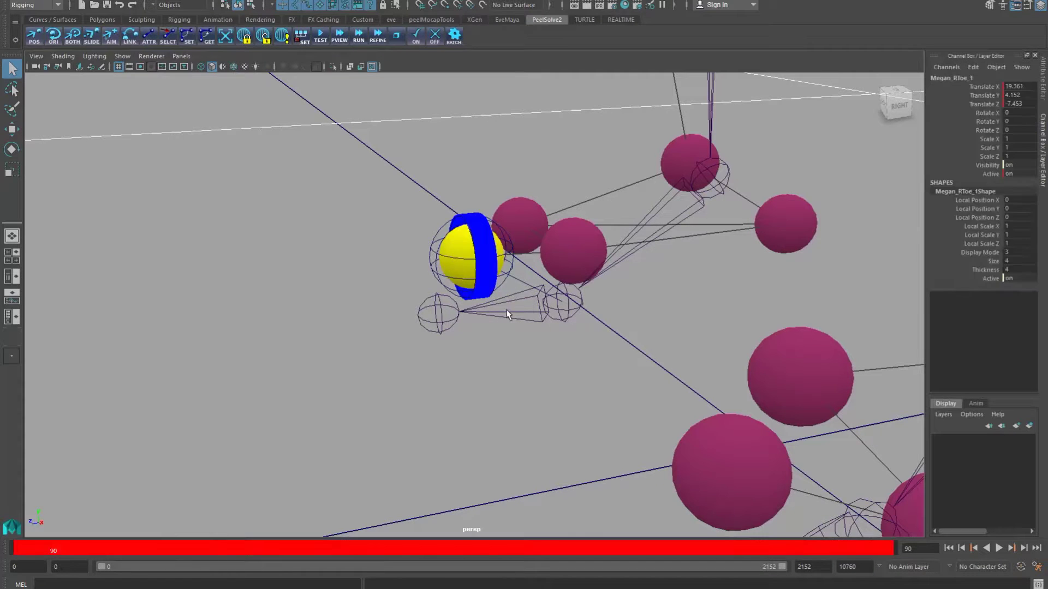
{"action": "left_click", "coordinate": [507, 311]}
{"action": "left_click", "coordinate": [562, 350]}
- Attach the Megan_RFoot_1, Megan_RFoot_2 and Megan_RFoot_3 markers to the RightFoot joint with position-only connections and check the right foot and toe joints
{"action": "left_click", "coordinate": [527, 221]}
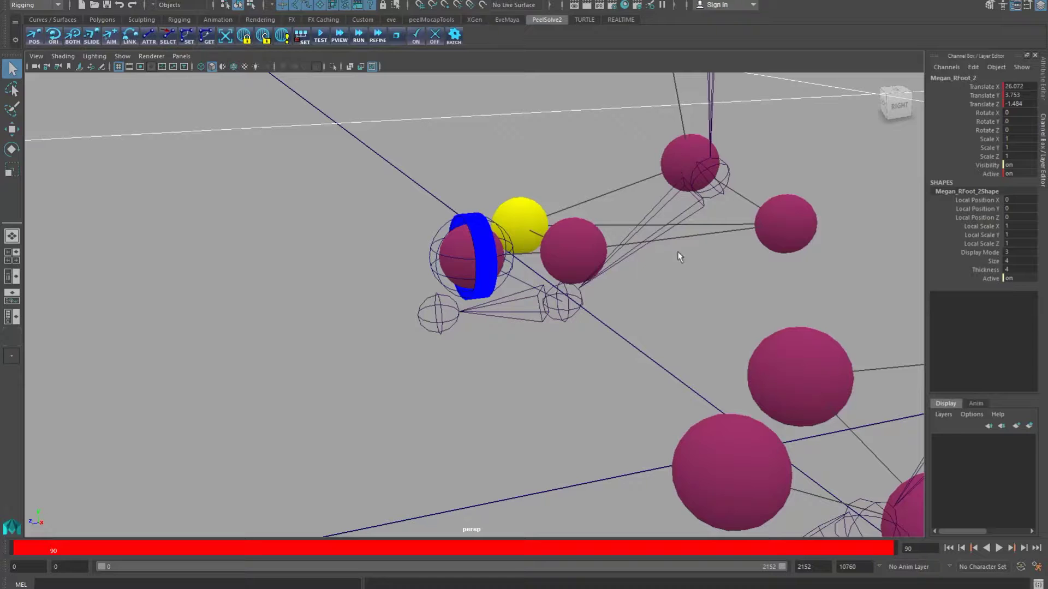
{"action": "left_click", "coordinate": [700, 283]}
{"action": "left_click_drag", "start_coordinate": [699, 284], "coordinate": [517, 204], "text": "alt"}
{"action": "left_click", "coordinate": [517, 204]}
{"action": "left_click", "coordinate": [606, 283], "text": "shift"}
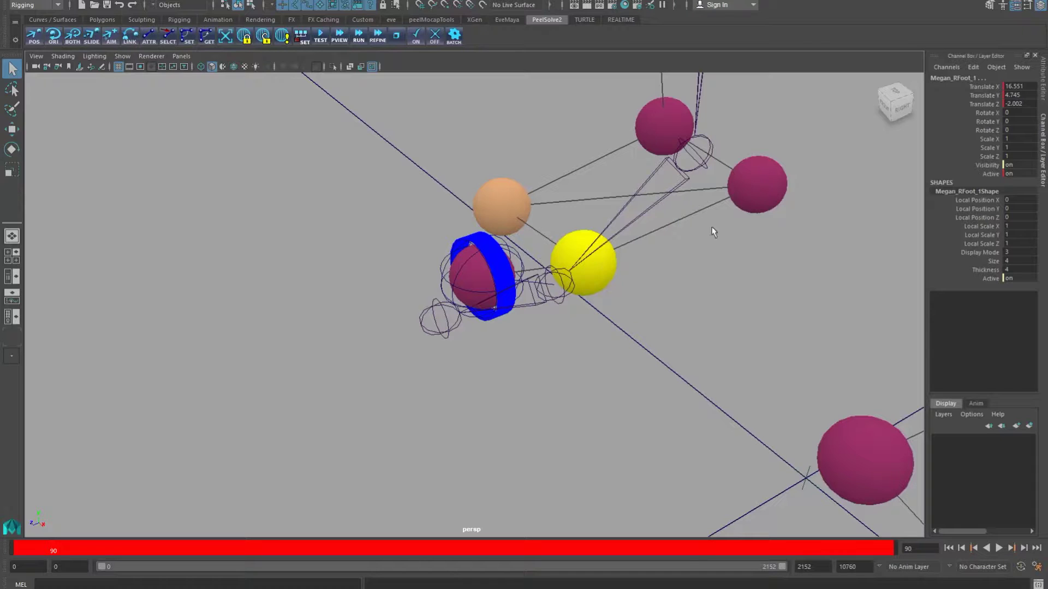
{"action": "left_click", "coordinate": [759, 177], "text": "shift"}
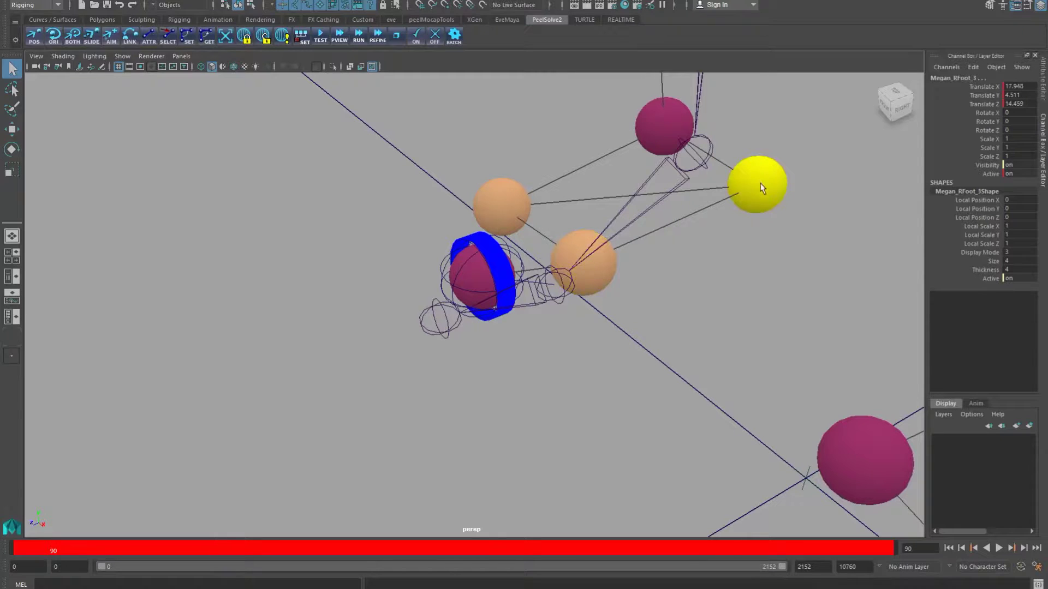
{"action": "left_click", "coordinate": [653, 177]}
{"action": "left_click", "coordinate": [35, 40]}
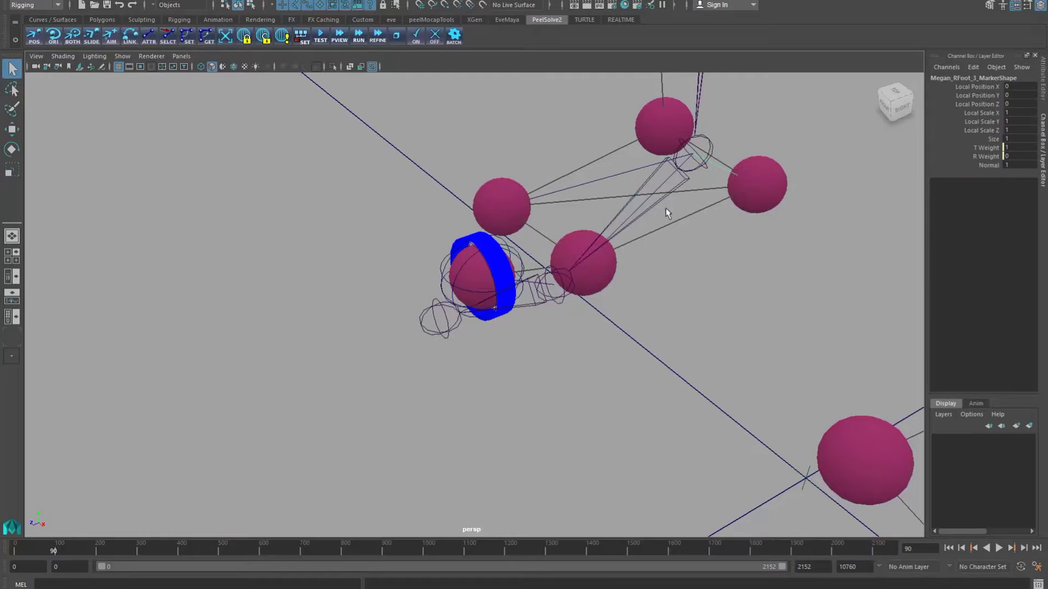
{"action": "left_click_drag", "start_coordinate": [663, 230], "coordinate": [495, 201], "text": "alt"}
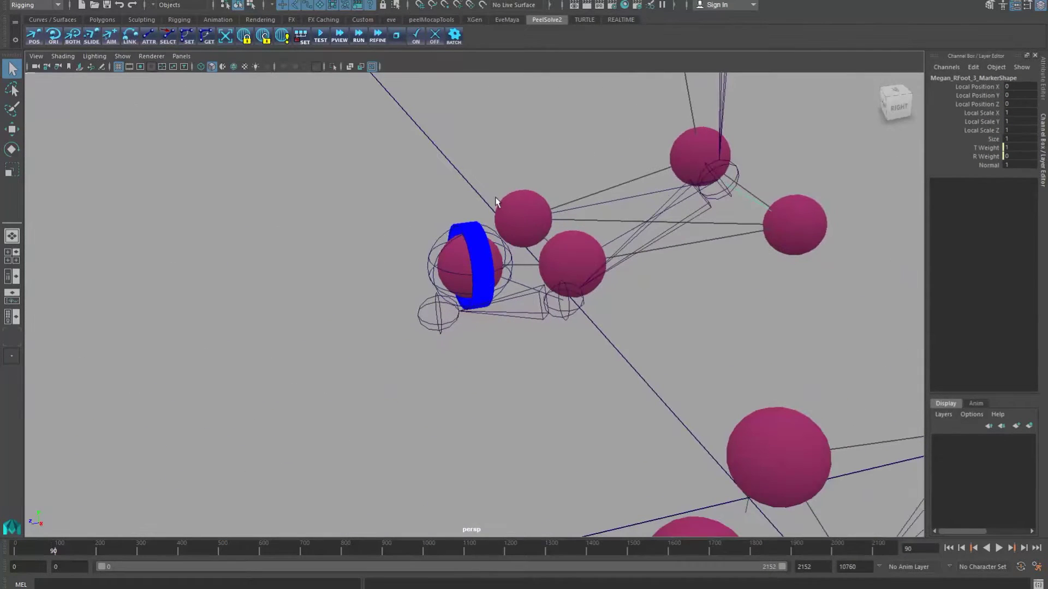
{"action": "left_click", "coordinate": [684, 229]}
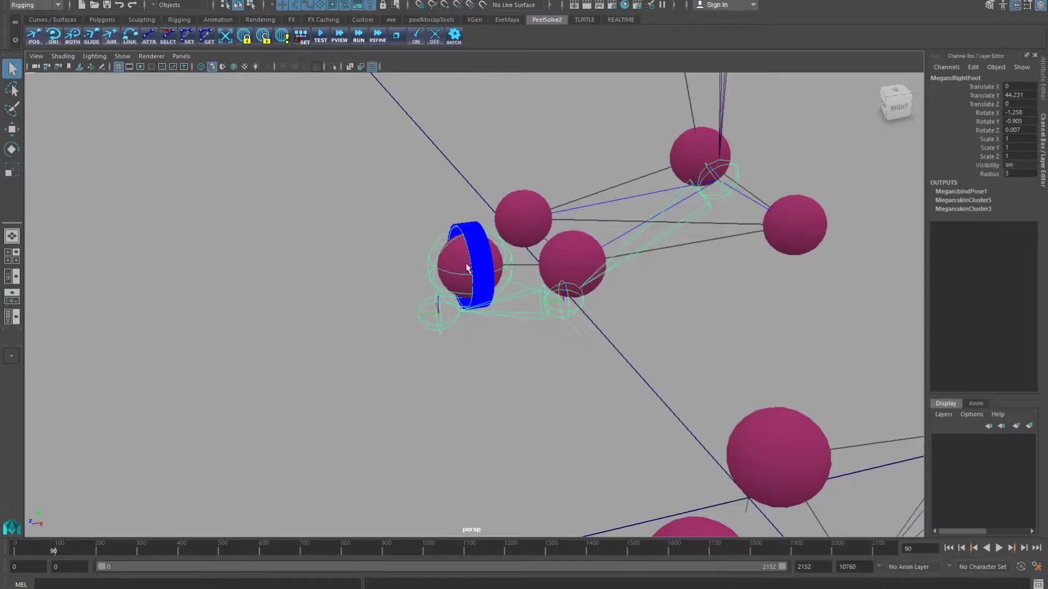
{"action": "left_click", "coordinate": [442, 255]}
{"action": "left_click", "coordinate": [552, 307]}
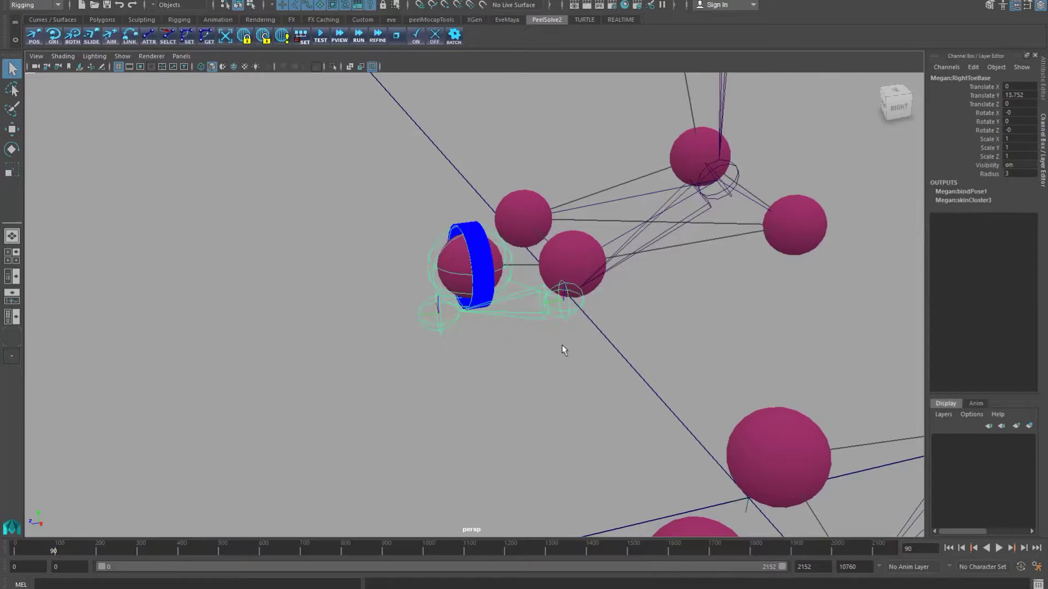
- Attach the left toe marker to the LeftToeBase joint with a position-only PeelSolve connection
{"action": "mouse_move", "coordinate": [578, 381]}
{"action": "left_mouse_down", "text": "alt"}
{"action": "mouse_move", "coordinate": [644, 414]}
{"action": "mouse_move", "coordinate": [591, 374]}
{"action": "mouse_move", "coordinate": [636, 398]}
{"action": "left_mouse_up", "text": "alt"}
{"action": "left_click", "coordinate": [622, 396]}
{"action": "left_click", "coordinate": [657, 447], "text": "shift"}
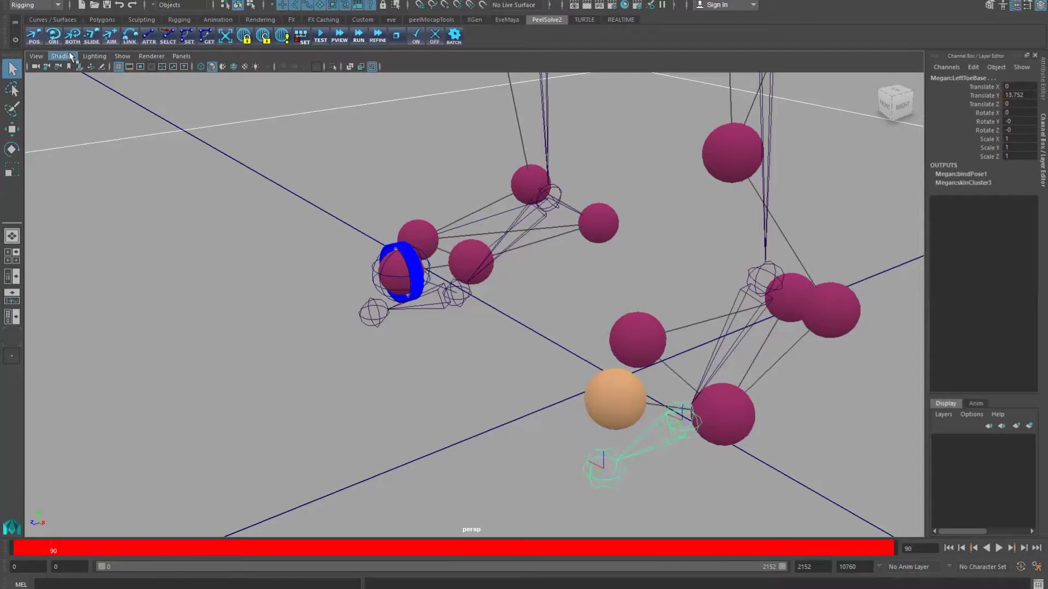
{"action": "left_click", "coordinate": [36, 37]}
- Attach the three left foot markers to the LeftFoot joint with position-only PeelSolve connections
{"action": "left_click", "coordinate": [646, 341]}
{"action": "left_click", "coordinate": [750, 411], "text": "shift"}
{"action": "left_click_drag", "start_coordinate": [816, 391], "coordinate": [799, 378], "text": "alt"}
{"action": "left_click", "coordinate": [786, 293], "text": "shift"}
{"action": "left_click", "coordinate": [686, 239], "text": "shift"}
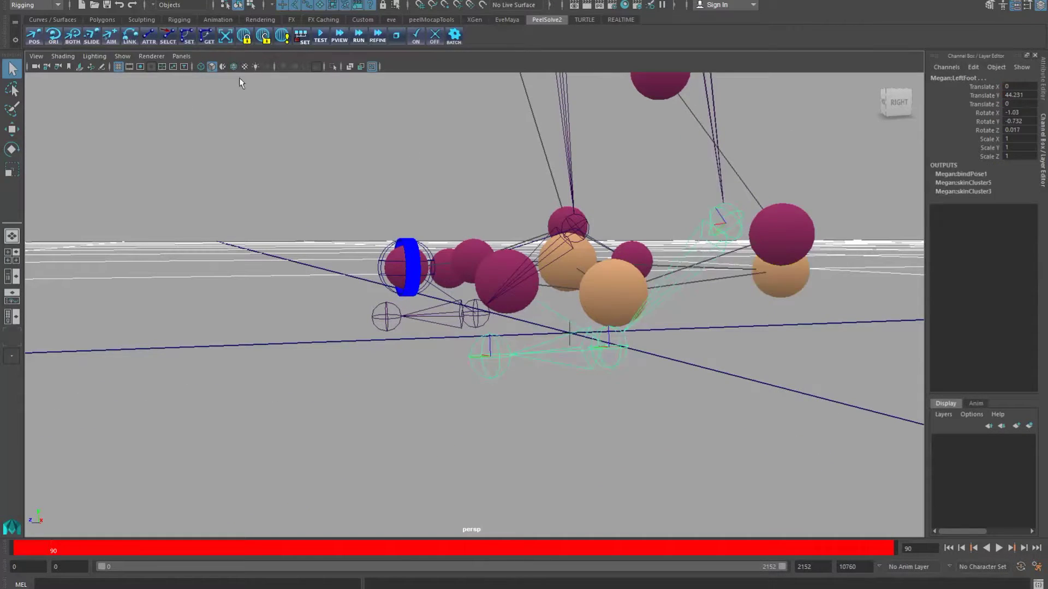
{"action": "left_click", "coordinate": [42, 39]}
- Add PeelSolve's Select Active command to the PeelSolve2 shelf as a shortcut
{"action": "scroll", "coordinate": [344, 337], "scroll_direction": "down", "scroll_amount": 2}
{"action": "middle_click_drag", "start_coordinate": [344, 337], "coordinate": [328, 369], "text": "alt"}
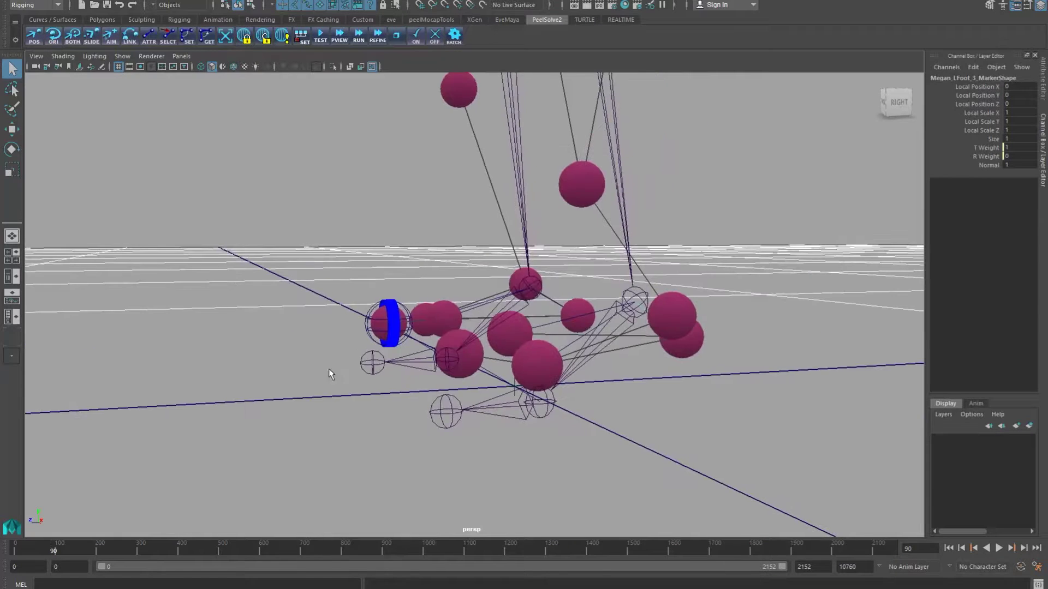
{"action": "left_click", "coordinate": [329, 368]}
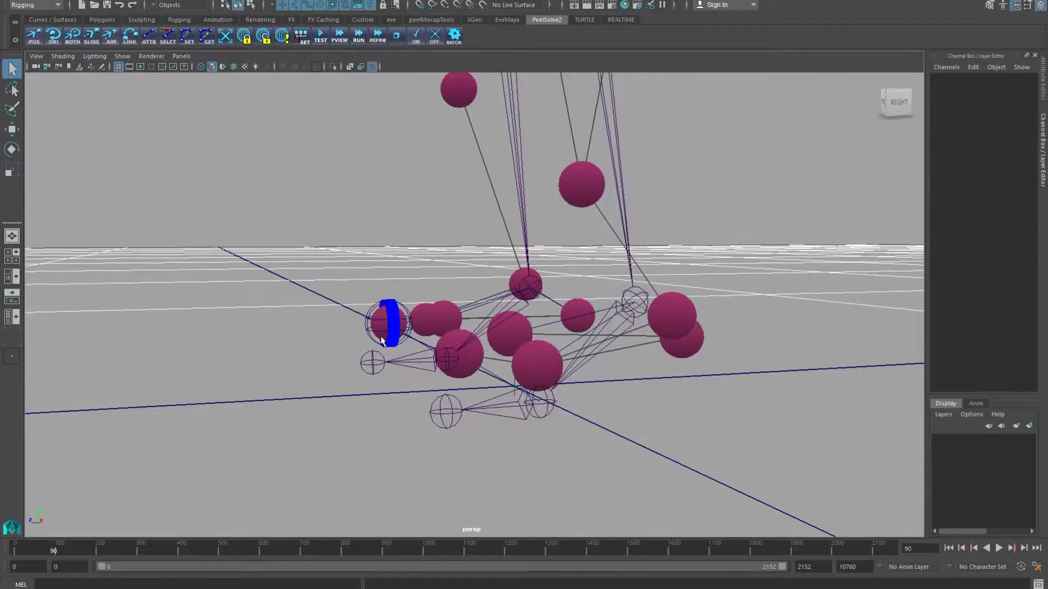
{"action": "left_click", "coordinate": [380, 2]}
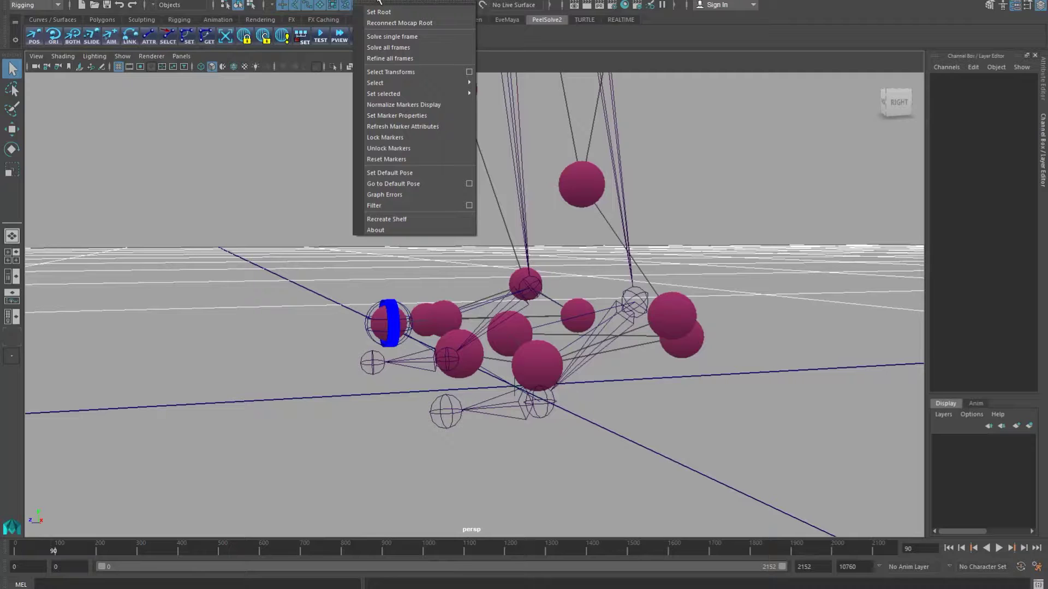
{"action": "mouse_move", "coordinate": [467, 83]}
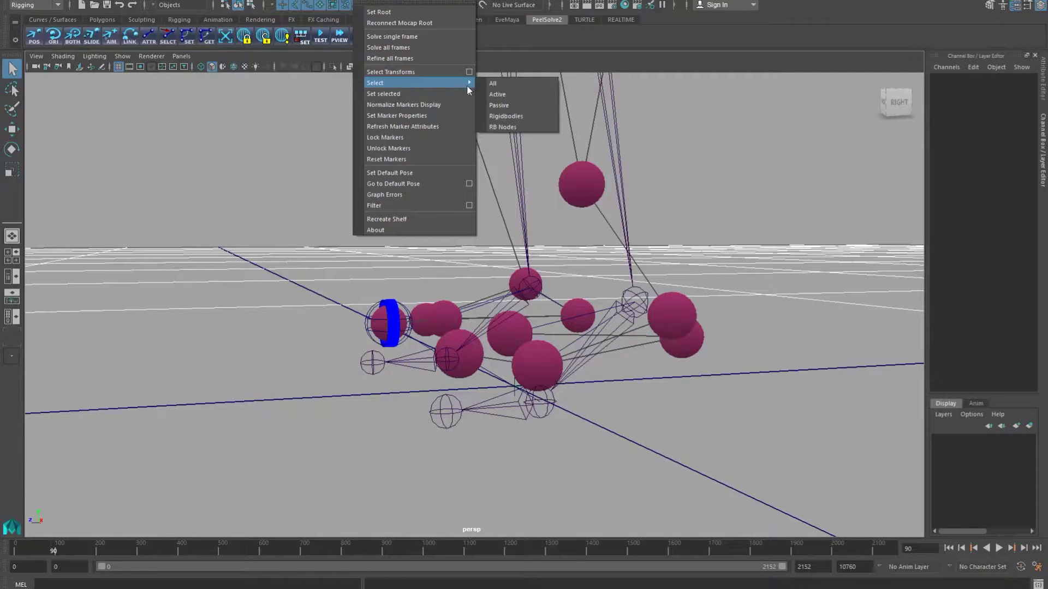
{"action": "left_click", "coordinate": [508, 93], "text": "ctrl+shift"}
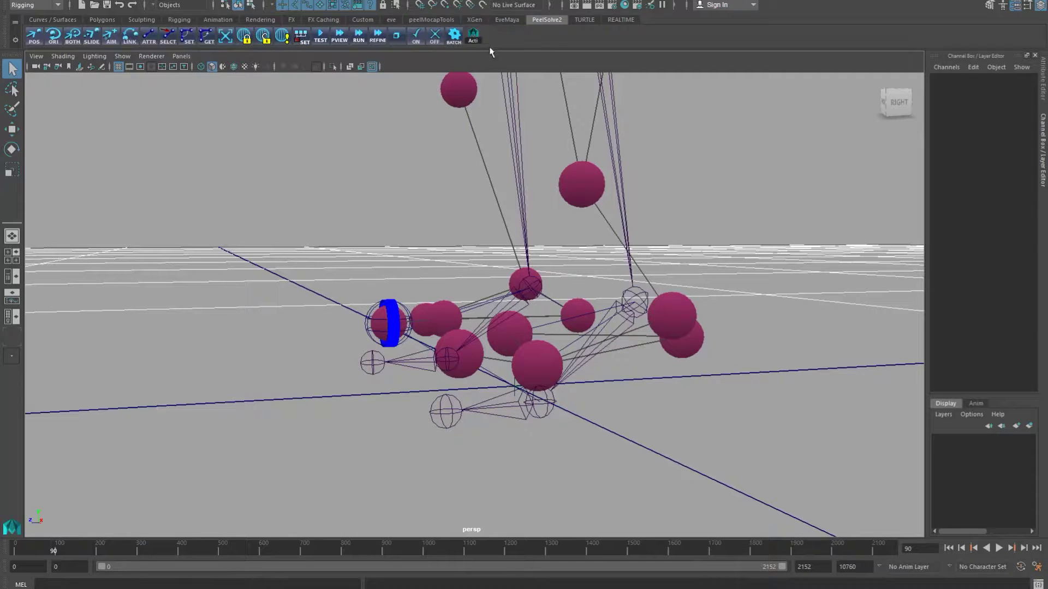
{"action": "left_click", "coordinate": [374, 0]}
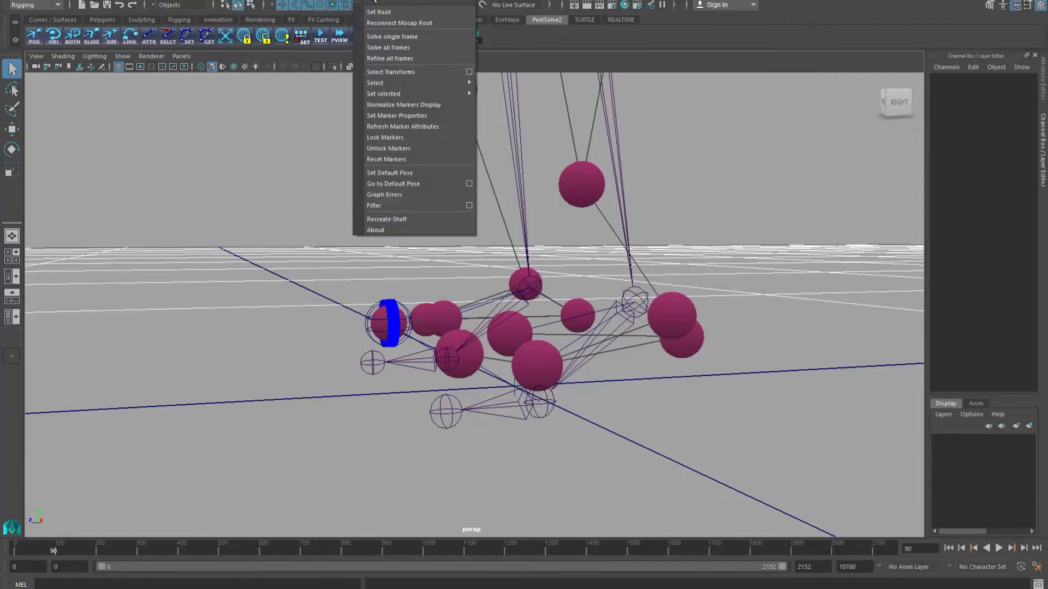
{"action": "left_click", "coordinate": [695, 236]}
{"action": "left_click_drag", "start_coordinate": [694, 240], "coordinate": [680, 322], "text": "alt"}
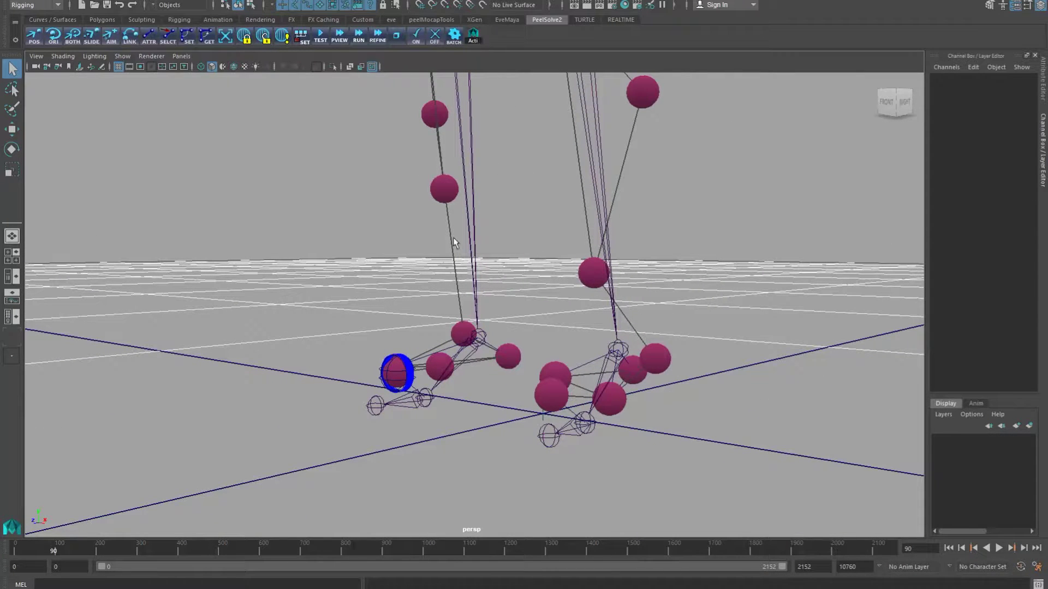
{"action": "left_click_drag", "start_coordinate": [561, 153], "coordinate": [683, 171]}
{"action": "left_click", "coordinate": [443, 157]}
{"action": "left_click_drag", "start_coordinate": [597, 154], "coordinate": [598, 155]}
{"action": "left_click", "coordinate": [513, 100]}
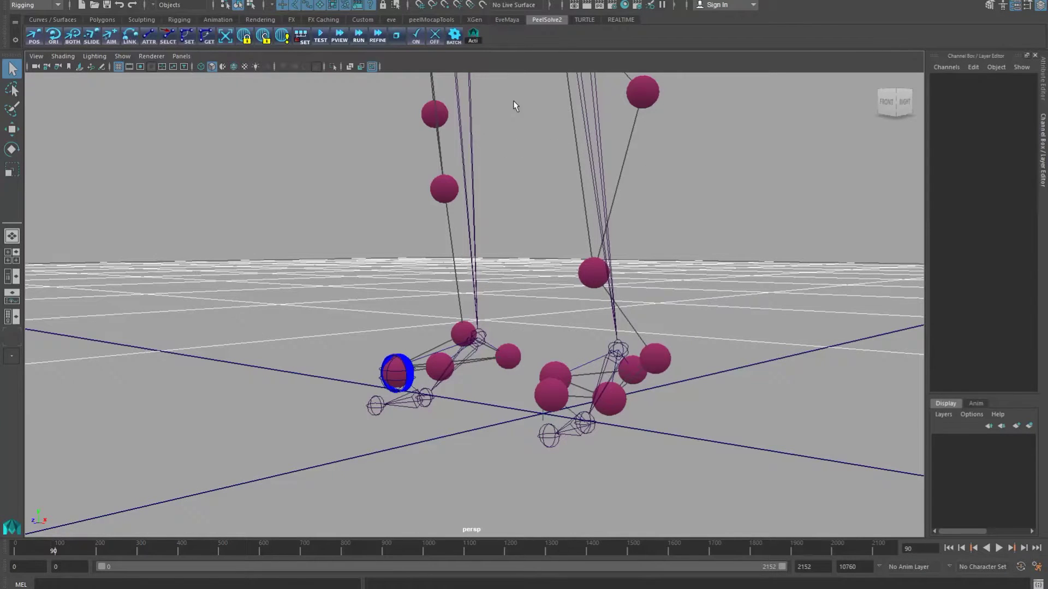
- Select all active PeelSolve markers with the new shelf shortcut and set their shape size to 5
{"action": "left_click", "coordinate": [473, 36]}
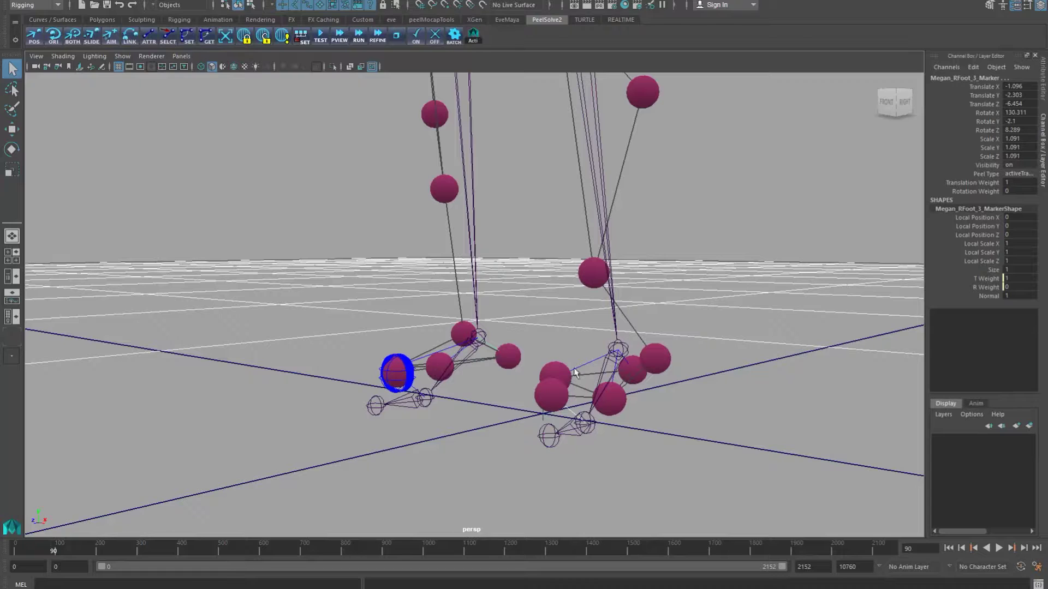
{"action": "left_click", "coordinate": [1021, 269]}
{"action": "type", "text": "5"}
{"action": "key", "text": "Return"}
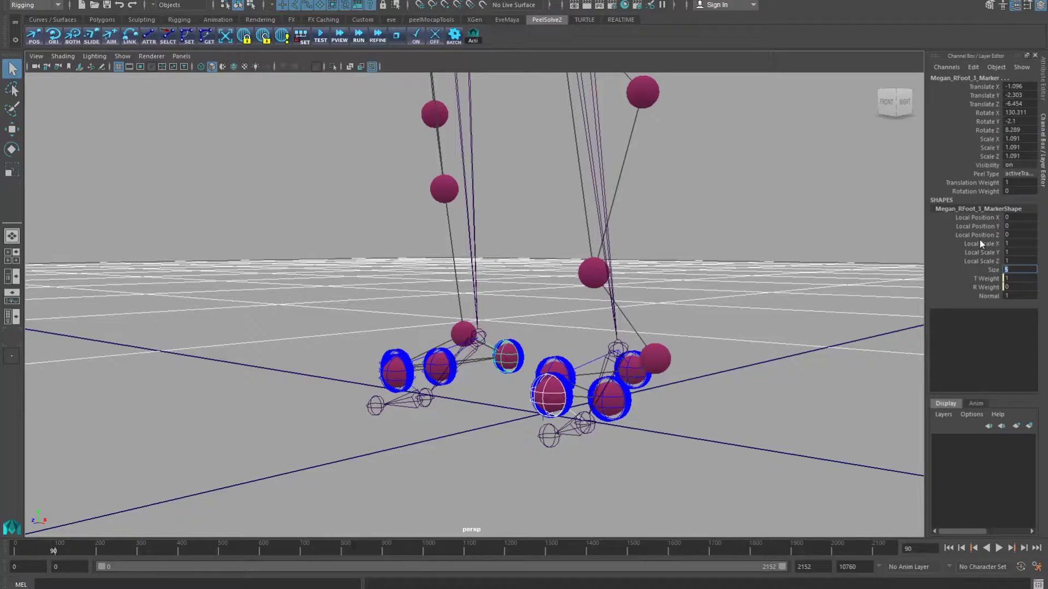
{"action": "left_click", "coordinate": [1020, 183]}
{"action": "left_click", "coordinate": [771, 333]}
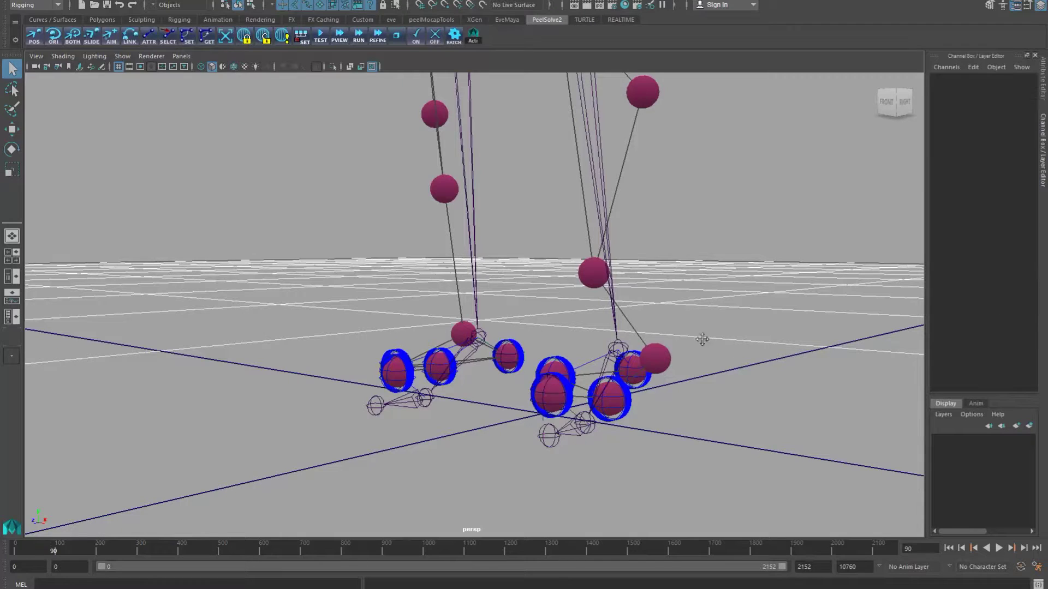
- Attach Megan_LShin_2 and the other left shin marker near the ankle to the LeftLeg joint with position-only connections
{"action": "scroll", "coordinate": [651, 442], "scroll_direction": "up", "scroll_amount": 3}
{"action": "left_click_drag", "start_coordinate": [651, 442], "coordinate": [628, 443], "text": "alt"}
{"action": "left_click", "coordinate": [533, 374]}
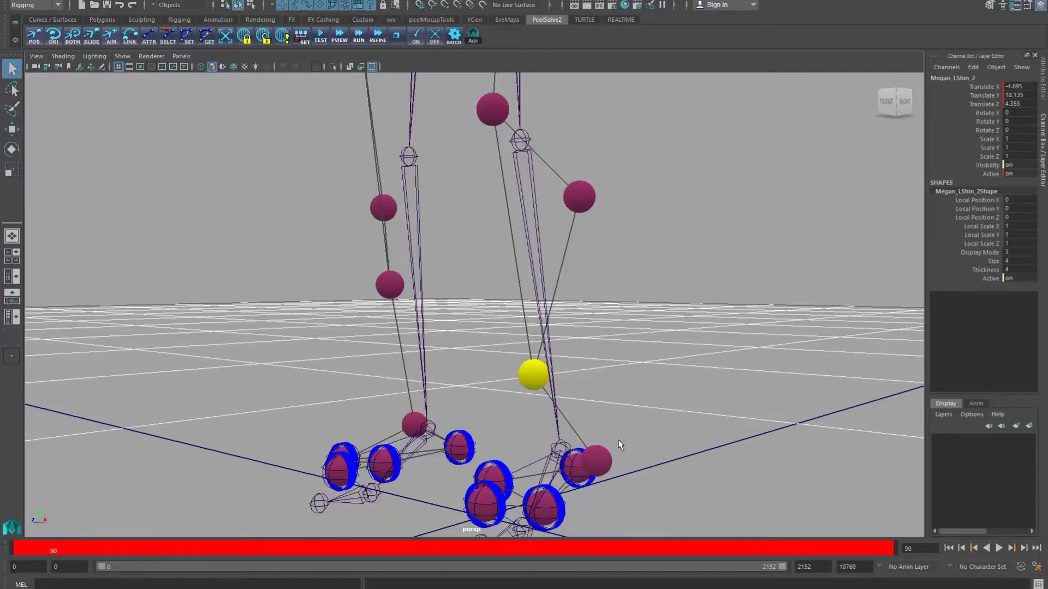
{"action": "left_click_drag", "start_coordinate": [574, 360], "coordinate": [588, 349], "text": "alt"}
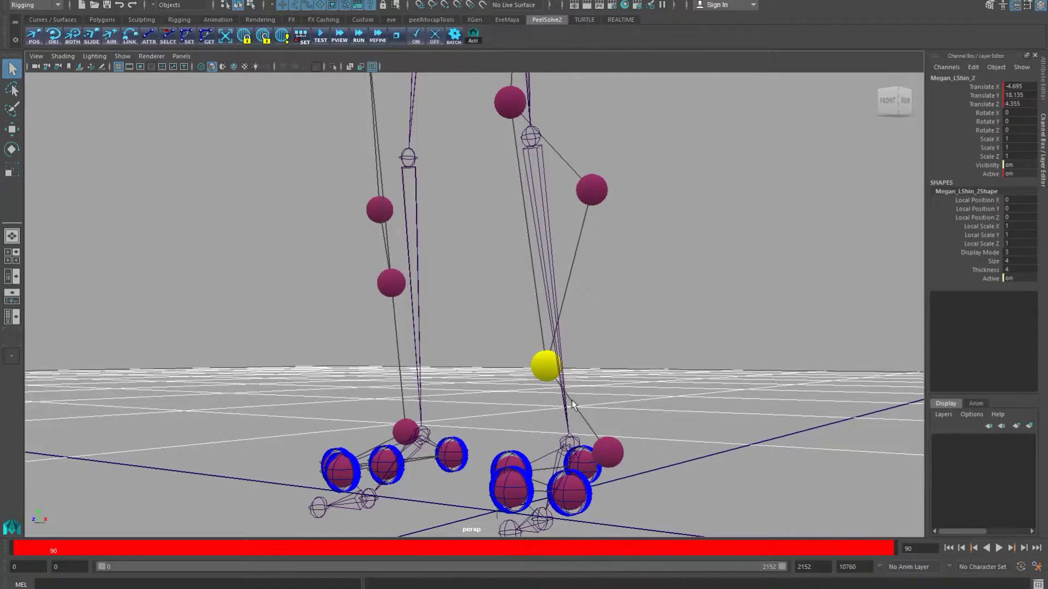
{"action": "left_click", "coordinate": [610, 454], "text": "shift"}
{"action": "left_click", "coordinate": [551, 260], "text": "shift"}
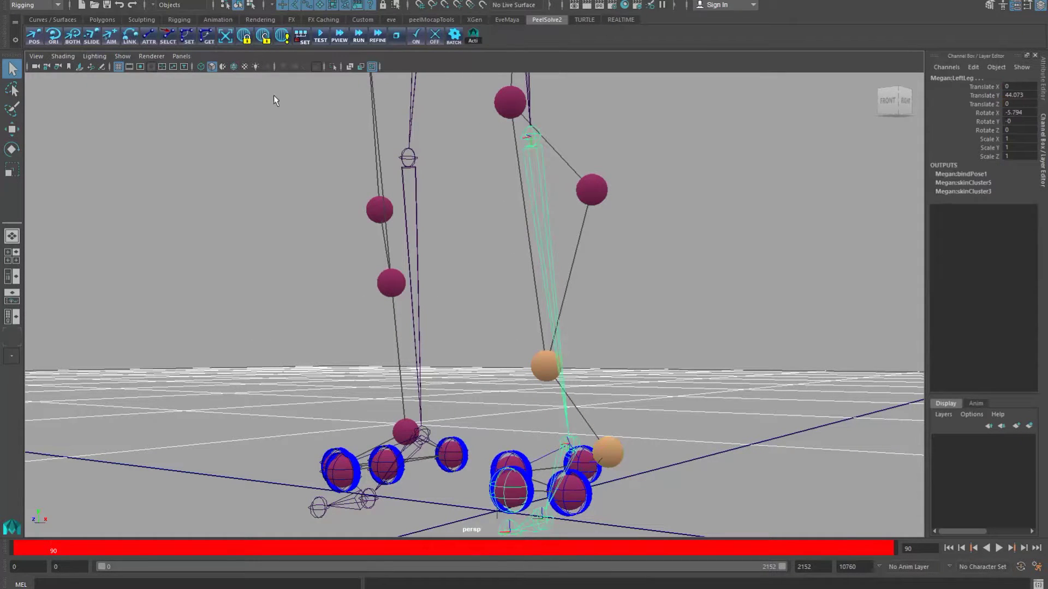
{"action": "left_click", "coordinate": [34, 37]}
- Attach Megan_RShin_1 and the shin marker above it to the right lower-leg joint with position-only connections
{"action": "left_click", "coordinate": [416, 430]}
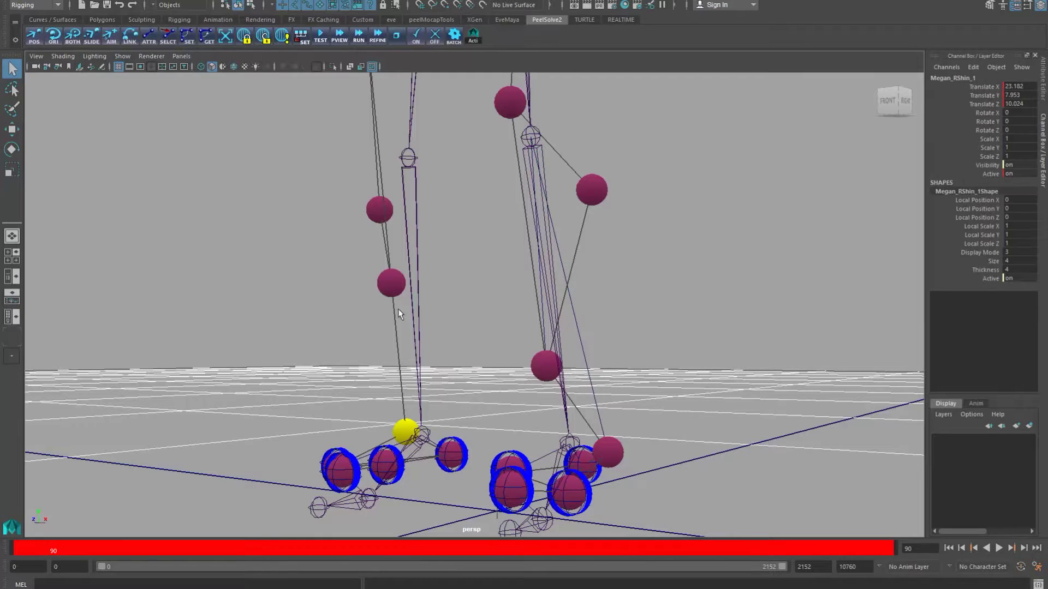
{"action": "left_click", "coordinate": [391, 282], "text": "shift"}
{"action": "left_click", "coordinate": [414, 241], "text": "shift"}
{"action": "left_click", "coordinate": [36, 40]}
- Attach Megan_LThigh_1 and the outer left thigh marker to the LeftUpLeg joint with position-only connections
{"action": "middle_click_drag", "start_coordinate": [434, 232], "coordinate": [405, 365], "text": "alt"}
{"action": "mouse_move", "coordinate": [505, 367]}
{"action": "left_mouse_down", "text": "alt"}
{"action": "mouse_move", "coordinate": [533, 350]}
{"action": "mouse_move", "coordinate": [505, 367]}
{"action": "left_mouse_up", "text": "alt"}
{"action": "left_click", "coordinate": [476, 242]}
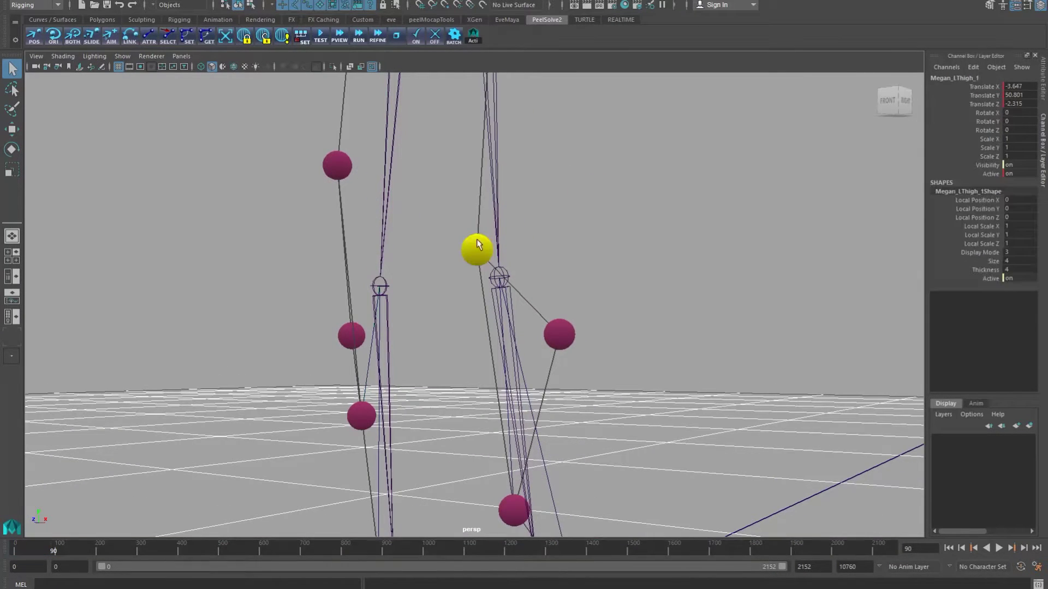
{"action": "left_click", "coordinate": [559, 334], "text": "shift"}
{"action": "left_click", "coordinate": [493, 178], "text": "shift"}
{"action": "left_click", "coordinate": [53, 37]}
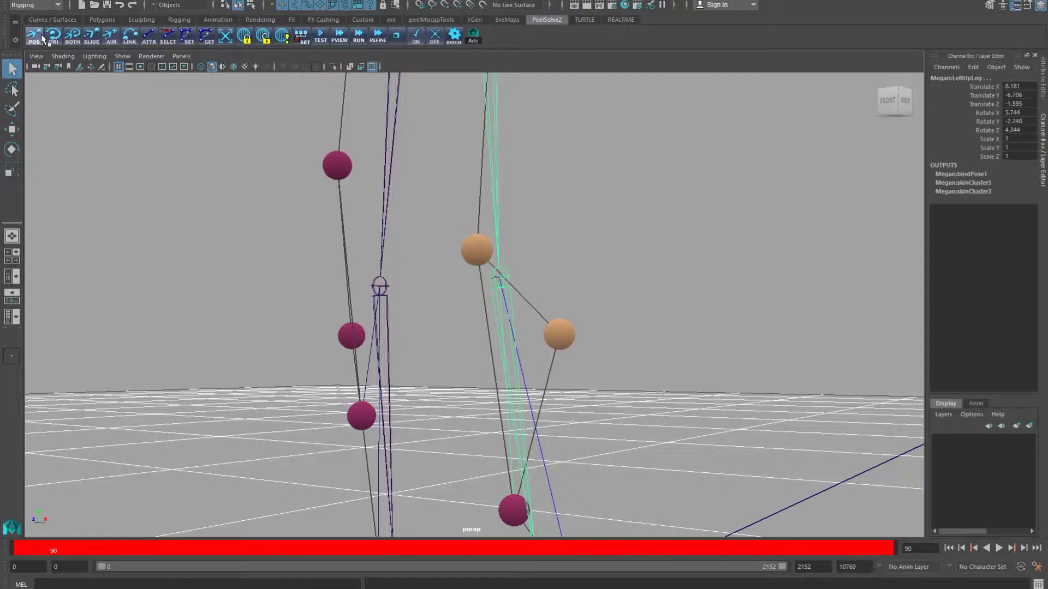
{"action": "left_click_drag", "start_coordinate": [506, 286], "coordinate": [481, 227], "text": "alt"}
{"action": "left_click", "coordinate": [471, 302]}
{"action": "left_click_drag", "start_coordinate": [470, 301], "coordinate": [390, 361], "text": "alt"}
{"action": "left_click", "coordinate": [391, 361]}
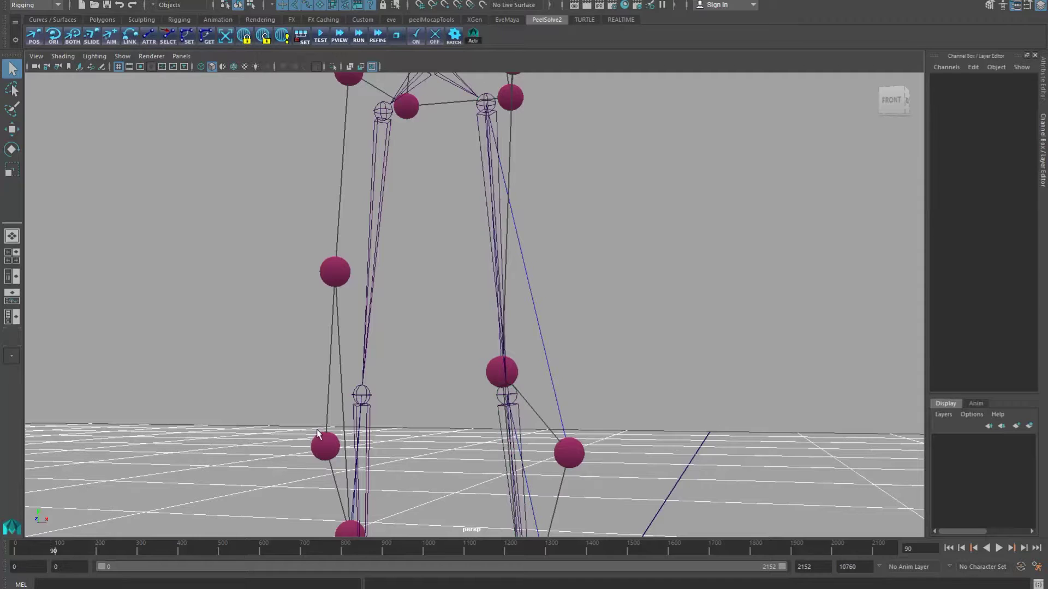
{"action": "left_click", "coordinate": [325, 446]}
{"action": "left_click", "coordinate": [334, 271], "text": "shift"}
{"action": "left_click", "coordinate": [376, 213], "text": "shift"}
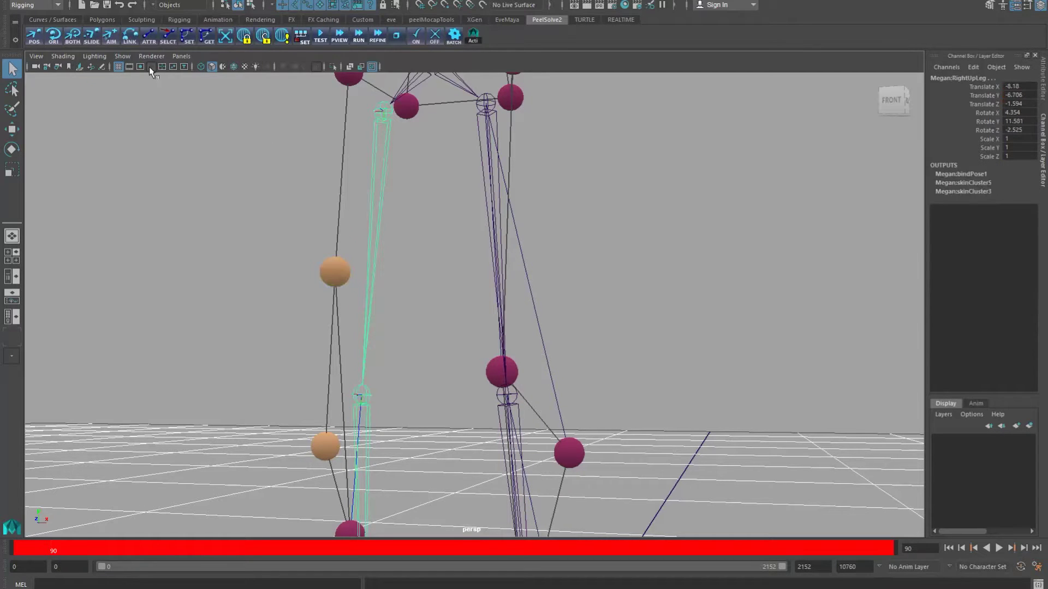
{"action": "left_click", "coordinate": [14, 22]}
{"action": "left_click", "coordinate": [233, 135]}
{"action": "left_click", "coordinate": [273, 169]}
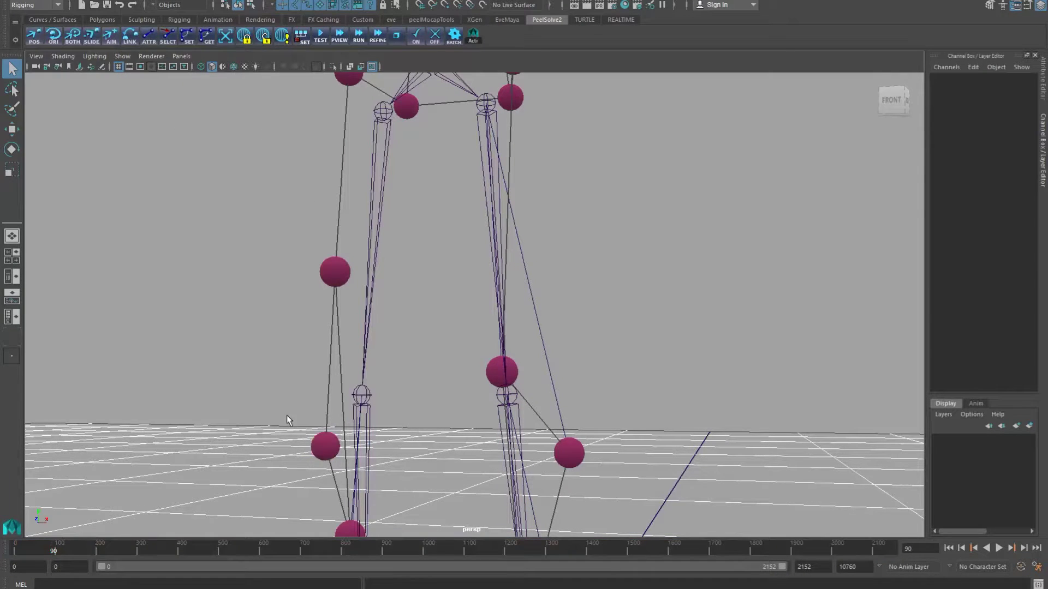
- Attach the two right thigh markers to the RightUpLeg joint with position-only PeelSolve connections
{"action": "left_click", "coordinate": [322, 447]}
{"action": "left_click", "coordinate": [331, 273], "text": "shift"}
{"action": "left_click", "coordinate": [372, 218], "text": "shift"}
{"action": "left_click", "coordinate": [34, 37]}
- Attach the front and back hip markers to the Hips joint with position-only PeelSolve connections
{"action": "left_click_drag", "start_coordinate": [412, 200], "coordinate": [320, 290], "text": "alt"}
{"action": "left_click_drag", "start_coordinate": [337, 170], "coordinate": [374, 221]}
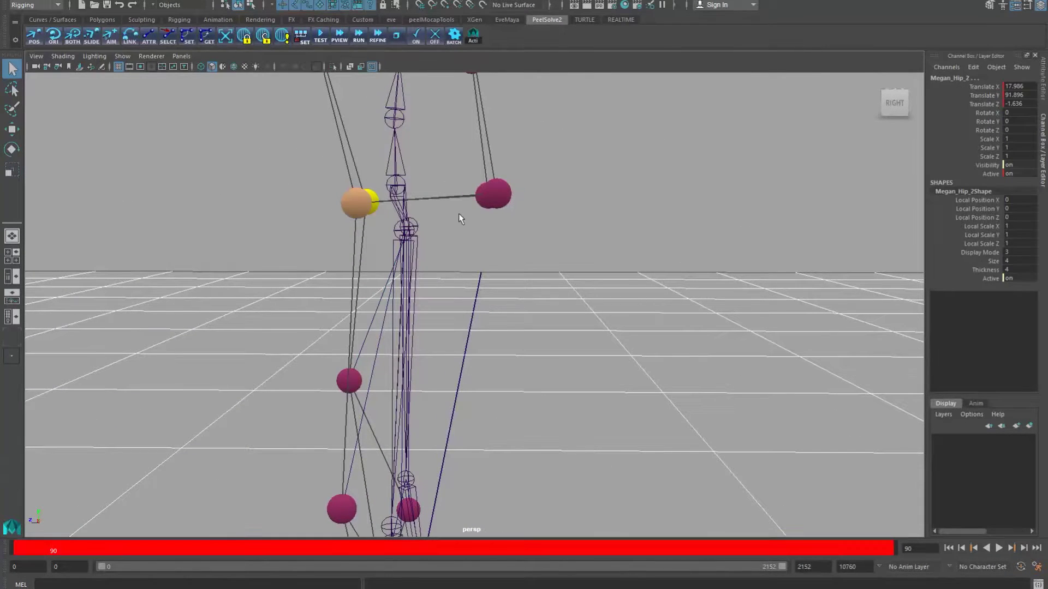
{"action": "left_click", "coordinate": [493, 193], "text": "shift"}
{"action": "left_click", "coordinate": [403, 212], "text": "shift"}
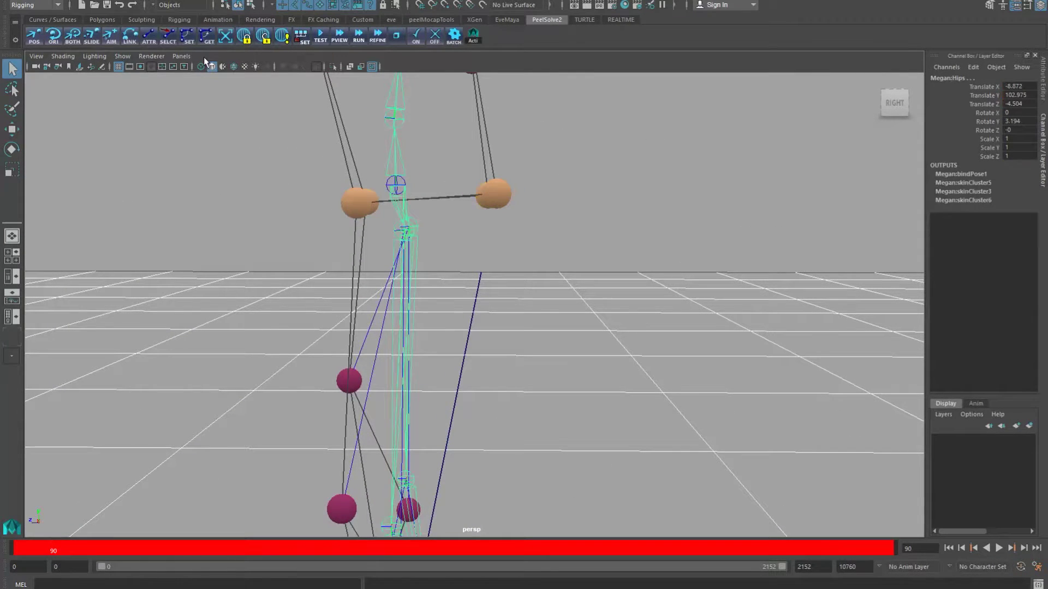
{"action": "left_click", "coordinate": [33, 38]}
- Attach Megan_Hip_4 and the other back hip marker to the Spine joint as well, with position-only connections
{"action": "left_click_drag", "start_coordinate": [617, 305], "coordinate": [535, 265], "text": "alt"}
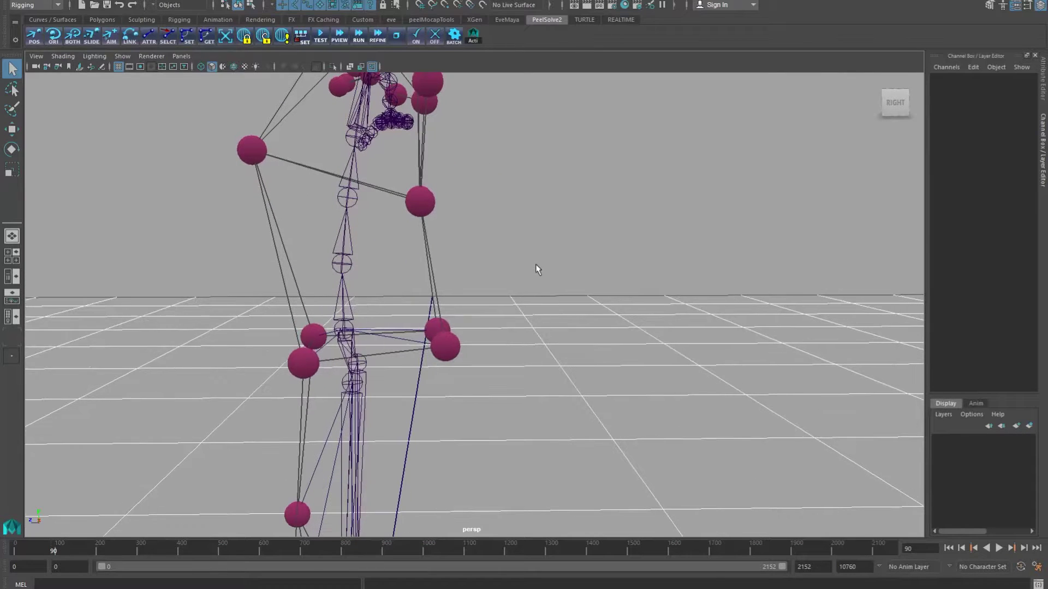
{"action": "left_click", "coordinate": [437, 329]}
{"action": "left_click", "coordinate": [442, 325]}
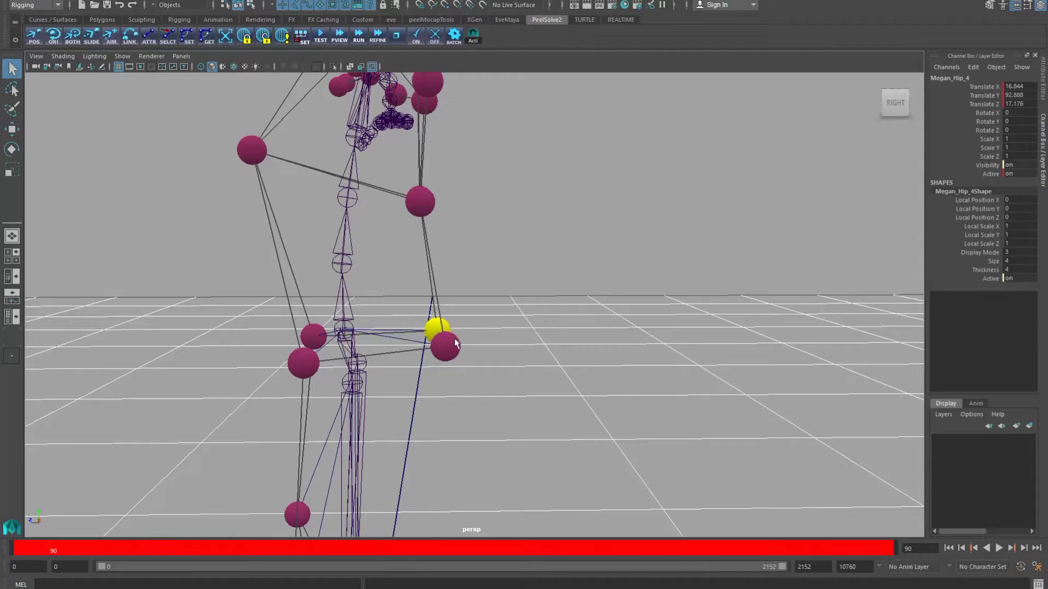
{"action": "left_click", "coordinate": [456, 342]}
{"action": "left_click", "coordinate": [351, 248]}
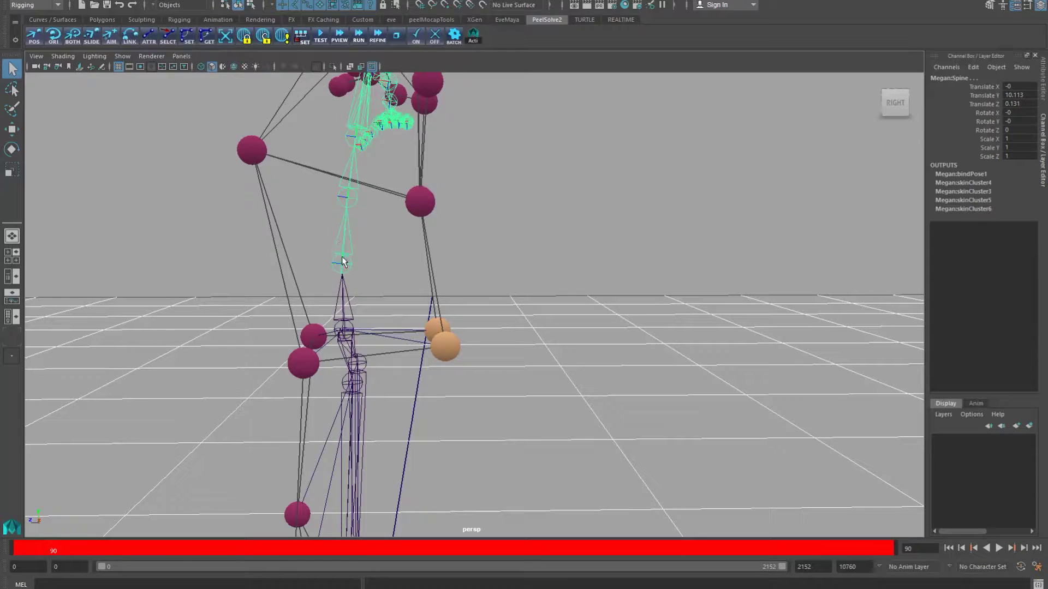
{"action": "left_click", "coordinate": [41, 39]}
{"action": "left_click", "coordinate": [558, 274]}
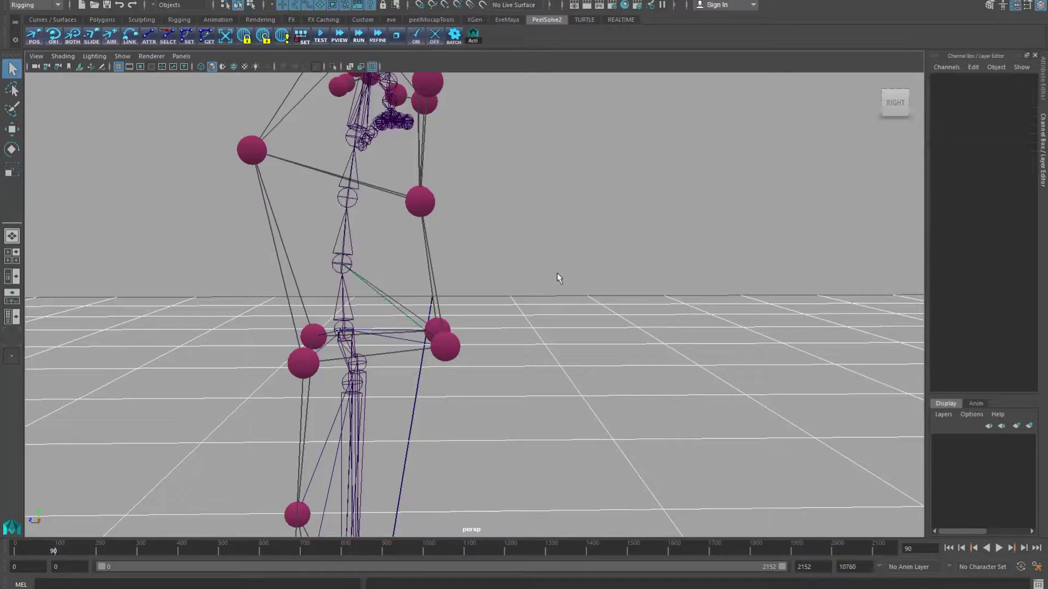
- Attach Megan_Chest_3 and the other lower front chest marker to the Spine joint with position-only connections
{"action": "middle_click_drag", "start_coordinate": [513, 270], "coordinate": [580, 306], "text": "alt"}
{"action": "left_click", "coordinate": [475, 231]}
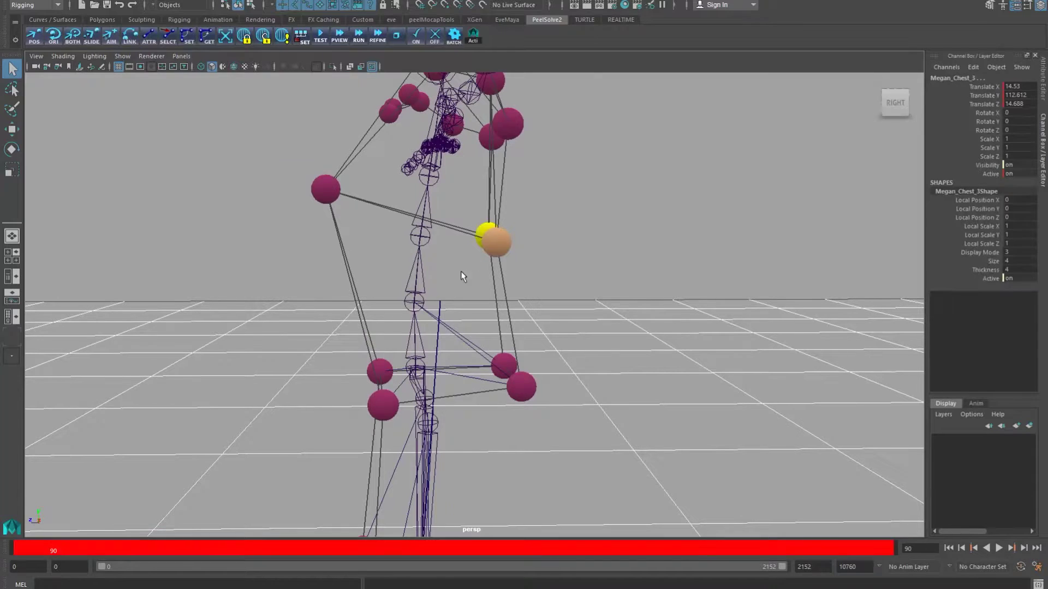
{"action": "left_click", "coordinate": [418, 272], "text": "shift"}
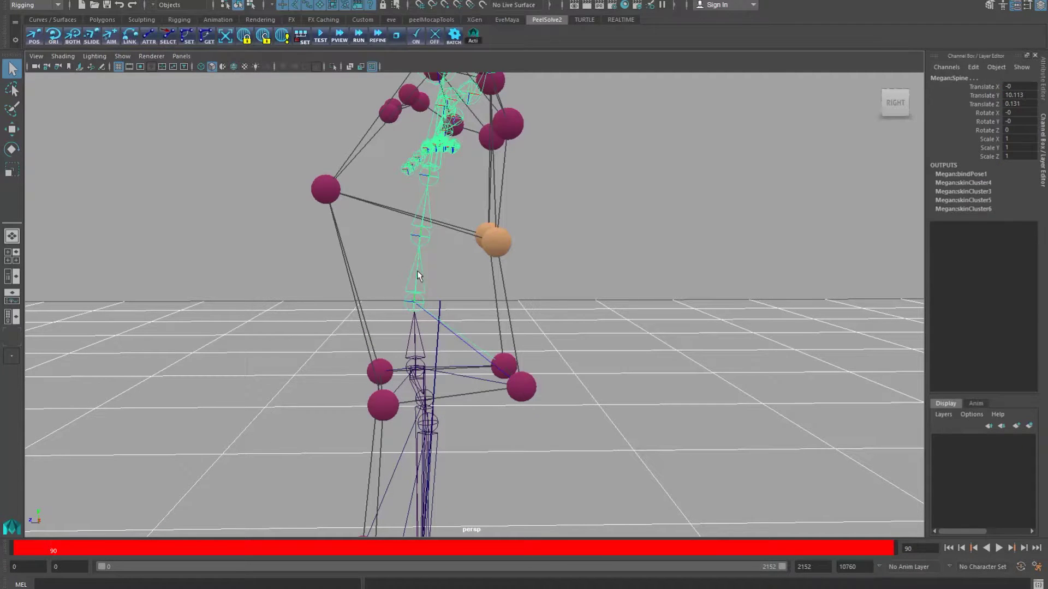
{"action": "left_click", "coordinate": [30, 37]}
{"action": "left_click", "coordinate": [216, 276]}
{"action": "mouse_move", "coordinate": [421, 348]}
{"action": "left_mouse_down", "text": "alt"}
{"action": "mouse_move", "coordinate": [486, 412]}
{"action": "mouse_move", "coordinate": [525, 396]}
{"action": "left_mouse_up", "text": "alt"}
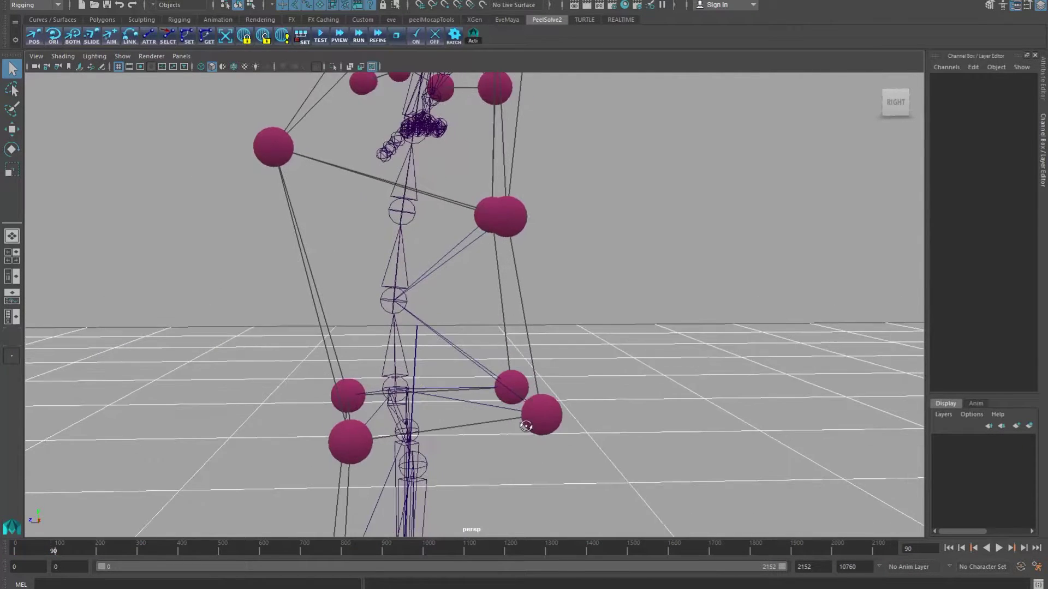
{"action": "left_click", "coordinate": [525, 391]}
{"action": "left_click", "coordinate": [551, 410], "text": "shift"}
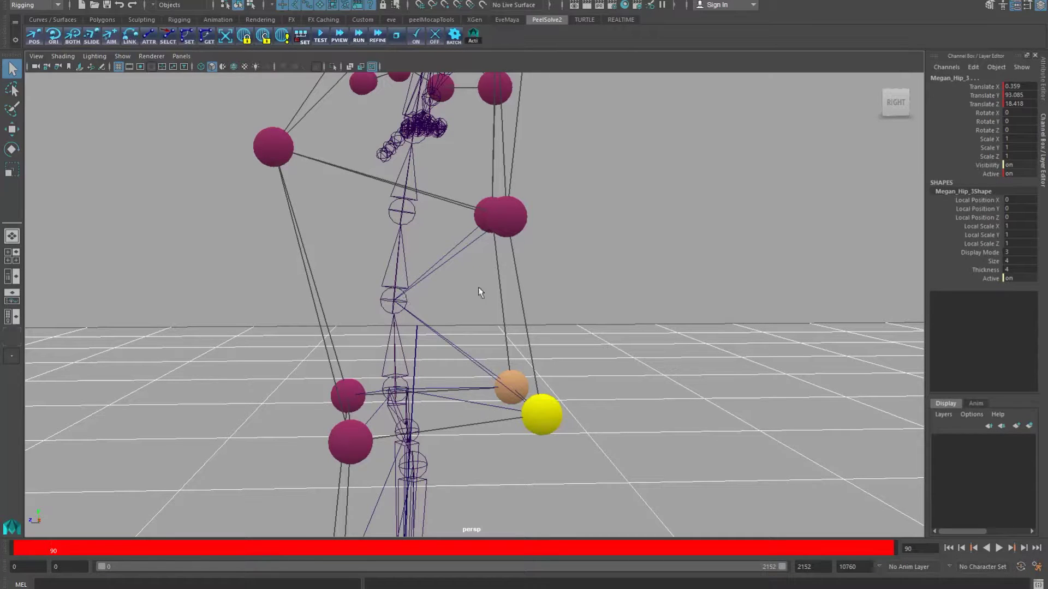
{"action": "left_click", "coordinate": [535, 302]}
- Attach the back marker Megan_Chest_4 to the middle spine joint between Spine and Spine2 with a position-only connection
{"action": "middle_click_drag", "start_coordinate": [539, 303], "coordinate": [544, 353], "text": "alt"}
{"action": "left_click", "coordinate": [290, 193]}
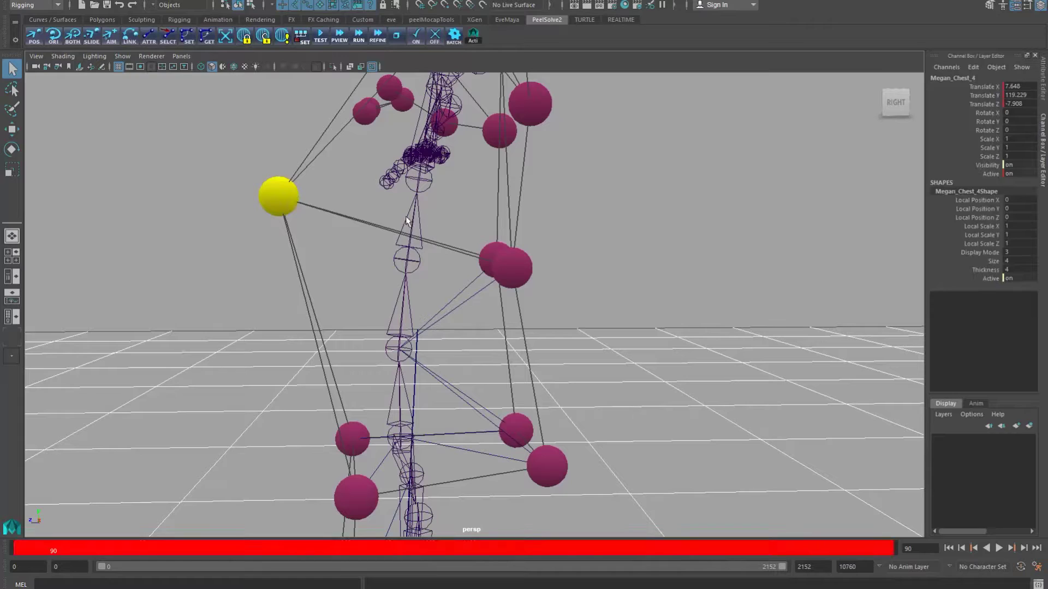
{"action": "left_click", "coordinate": [413, 233], "text": "shift"}
{"action": "left_click", "coordinate": [33, 37]}
{"action": "left_click", "coordinate": [329, 308]}
{"action": "middle_click_drag", "start_coordinate": [339, 311], "coordinate": [297, 385], "text": "alt"}
- Attach the upper chest marker near the base of the neck to the Spine2 joint with a position-only connection
{"action": "mouse_move", "coordinate": [339, 288]}
{"action": "left_mouse_down", "text": "alt"}
{"action": "mouse_move", "coordinate": [386, 261]}
{"action": "mouse_move", "coordinate": [485, 96]}
{"action": "mouse_move", "coordinate": [488, 117]}
{"action": "left_mouse_up", "text": "alt"}
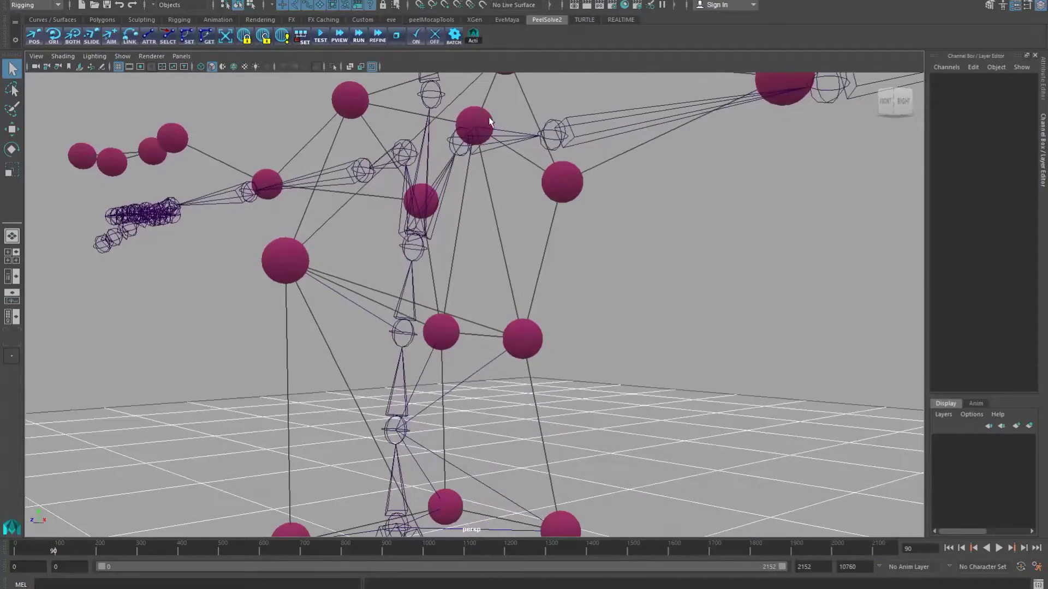
{"action": "left_click", "coordinate": [483, 119]}
{"action": "left_click", "coordinate": [419, 169], "text": "shift"}
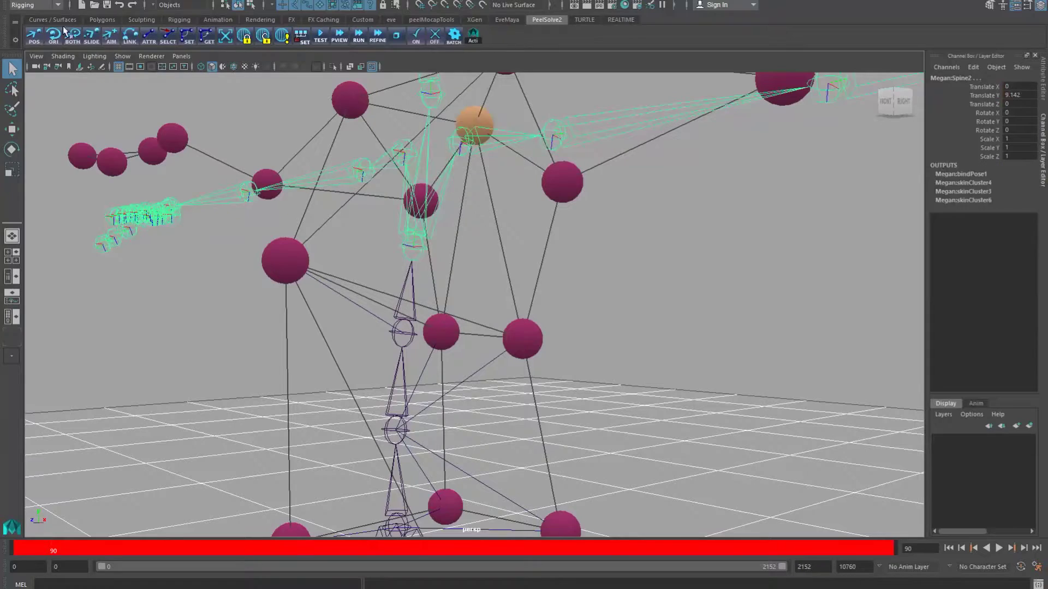
{"action": "left_click", "coordinate": [34, 37]}
- Attach Megan_LShoulder_2 and the upper left shoulder marker to the LeftShoulder joint with position-only connections
{"action": "mouse_move", "coordinate": [599, 239]}
{"action": "left_mouse_down", "text": "alt"}
{"action": "mouse_move", "coordinate": [479, 328]}
{"action": "mouse_move", "coordinate": [437, 300]}
{"action": "mouse_move", "coordinate": [470, 299]}
{"action": "mouse_move", "coordinate": [481, 318]}
{"action": "mouse_move", "coordinate": [550, 320]}
{"action": "left_mouse_up", "text": "alt"}
{"action": "left_click", "coordinate": [545, 306]}
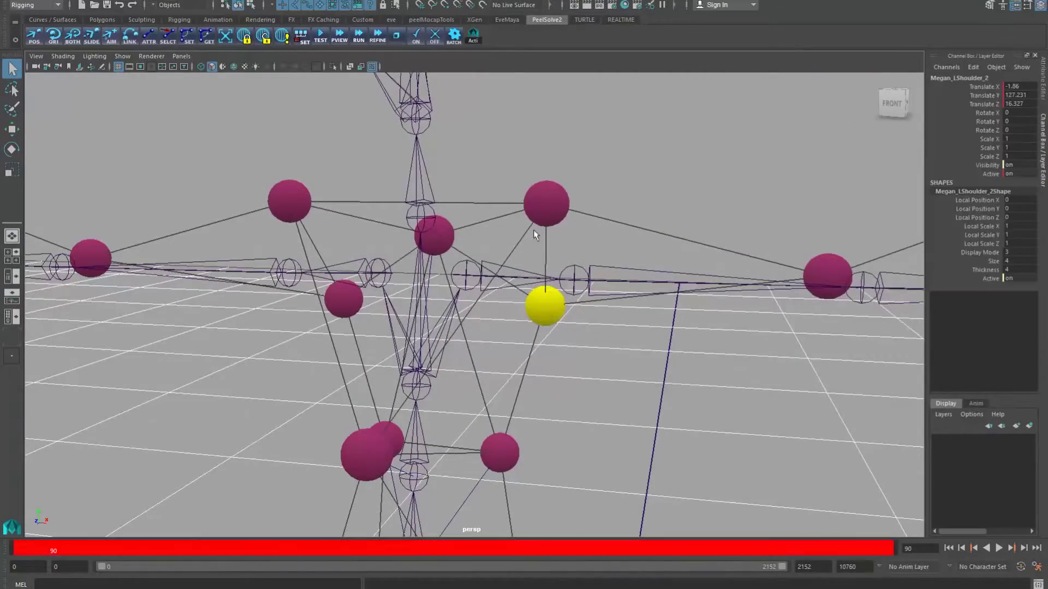
{"action": "left_click", "coordinate": [540, 219], "text": "shift"}
{"action": "left_click", "coordinate": [517, 273], "text": "shift"}
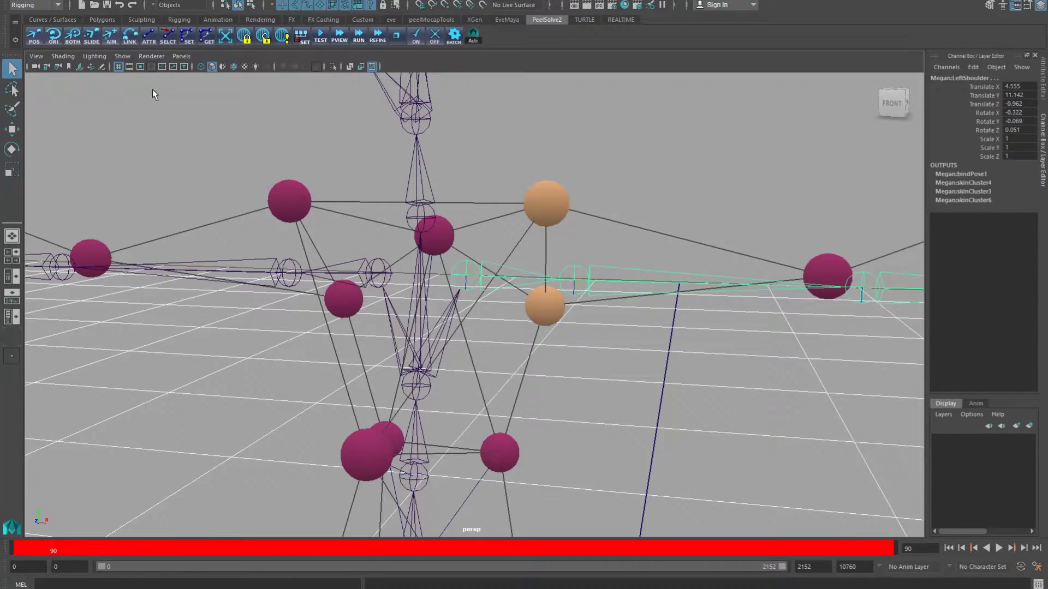
{"action": "left_click", "coordinate": [34, 37]}
- Attach Megan_RShoulder_1 and the lower right shoulder marker to the right shoulder joint with position-only connections
{"action": "left_click", "coordinate": [350, 312]}
{"action": "left_click", "coordinate": [297, 208], "text": "shift"}
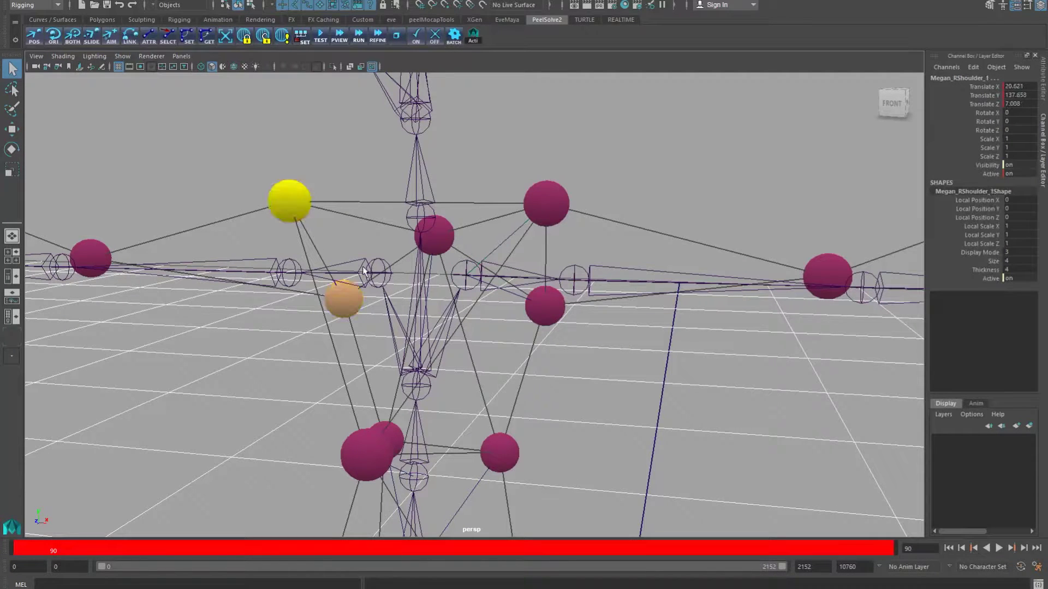
{"action": "left_click", "coordinate": [366, 272], "text": "shift"}
{"action": "left_click", "coordinate": [34, 37]}
- Attach the Megan_LUArm_2 marker near the left elbow to the LeftArm joint with a position-only connection
{"action": "mouse_move", "coordinate": [566, 355]}
{"action": "left_mouse_down", "text": "alt"}
{"action": "mouse_move", "coordinate": [468, 304]}
{"action": "mouse_move", "coordinate": [496, 281]}
{"action": "left_mouse_up", "text": "alt"}
{"action": "left_click", "coordinate": [546, 269]}
{"action": "left_click", "coordinate": [421, 269], "text": "shift"}
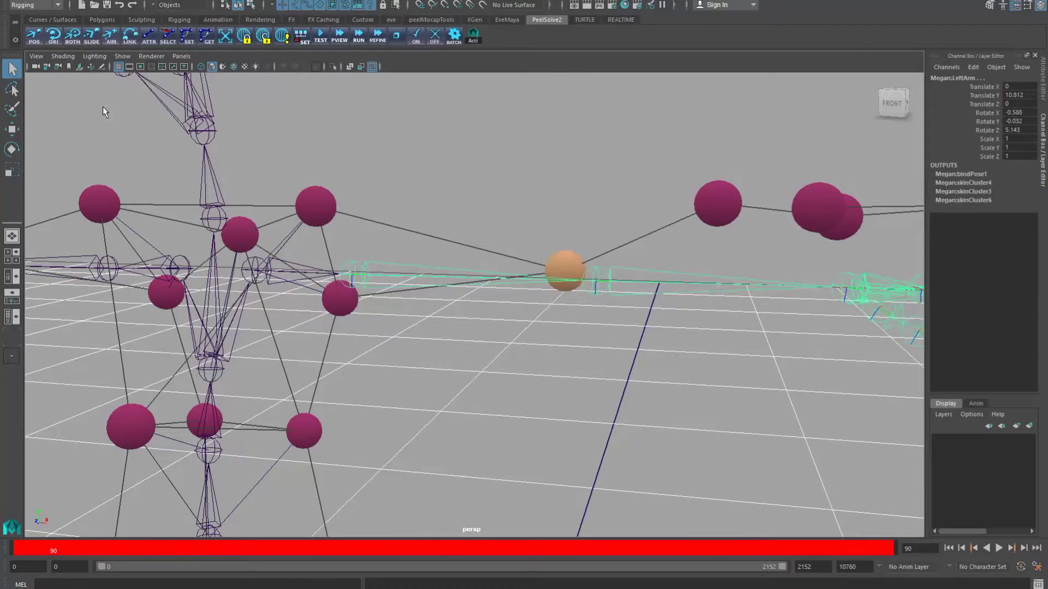
{"action": "left_click", "coordinate": [34, 37]}
{"action": "left_click_drag", "start_coordinate": [602, 310], "coordinate": [493, 321], "text": "alt"}
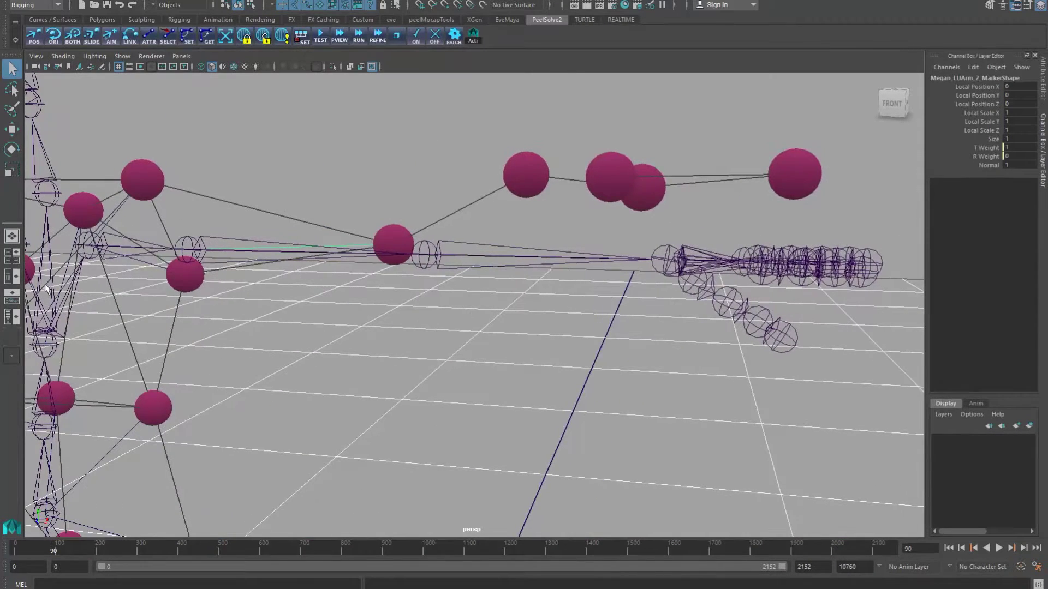
{"action": "left_click", "coordinate": [97, 247]}
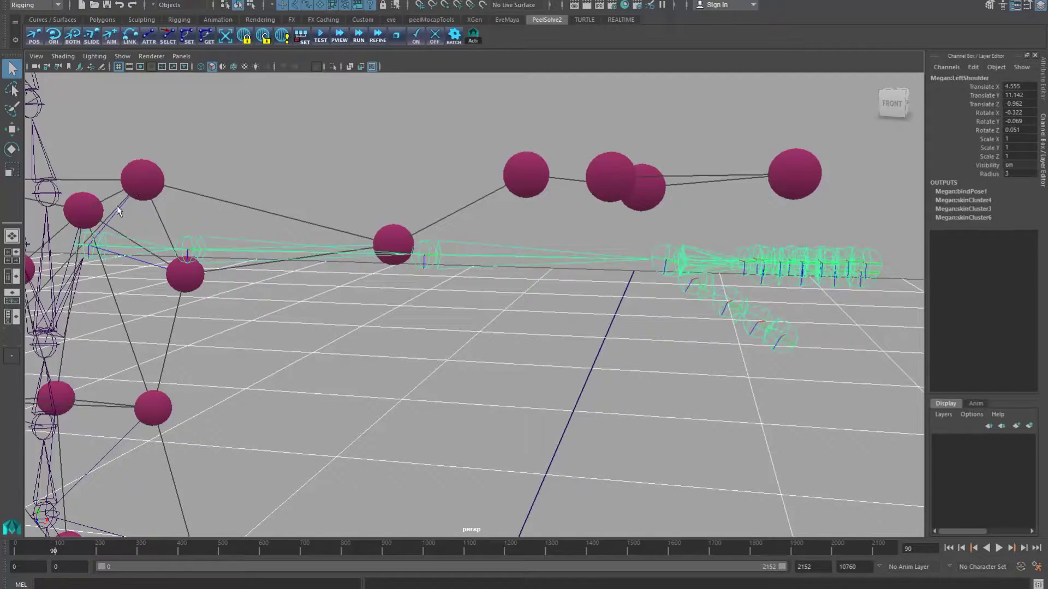
{"action": "left_click", "coordinate": [385, 237]}
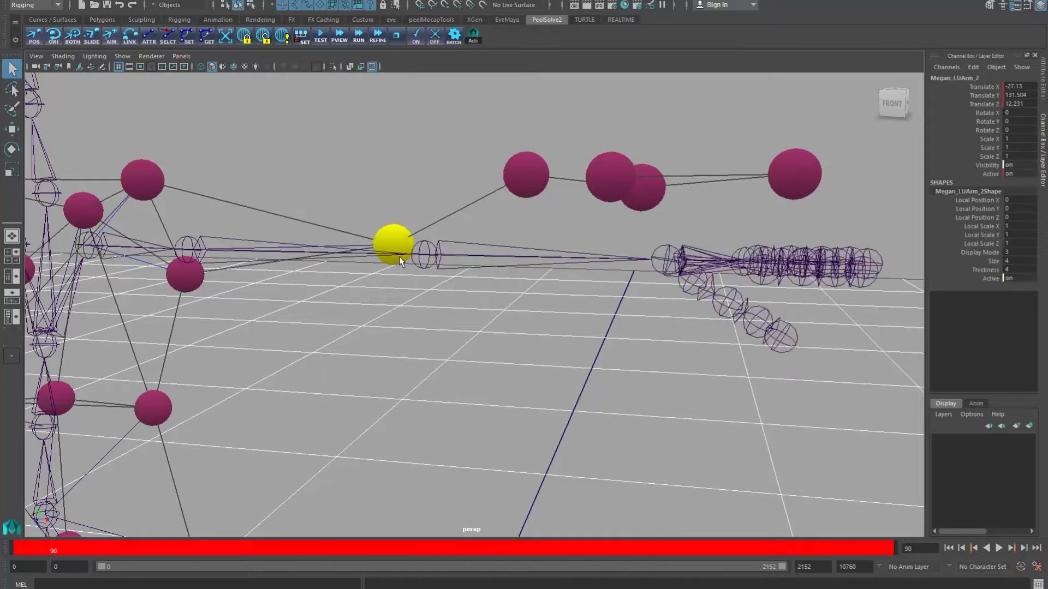
{"action": "mouse_move", "coordinate": [386, 236]}
{"action": "left_mouse_down", "text": "alt"}
{"action": "mouse_move", "coordinate": [436, 305]}
{"action": "mouse_move", "coordinate": [457, 372]}
{"action": "mouse_move", "coordinate": [484, 332]}
{"action": "mouse_move", "coordinate": [485, 343]}
{"action": "left_mouse_up", "text": "alt"}
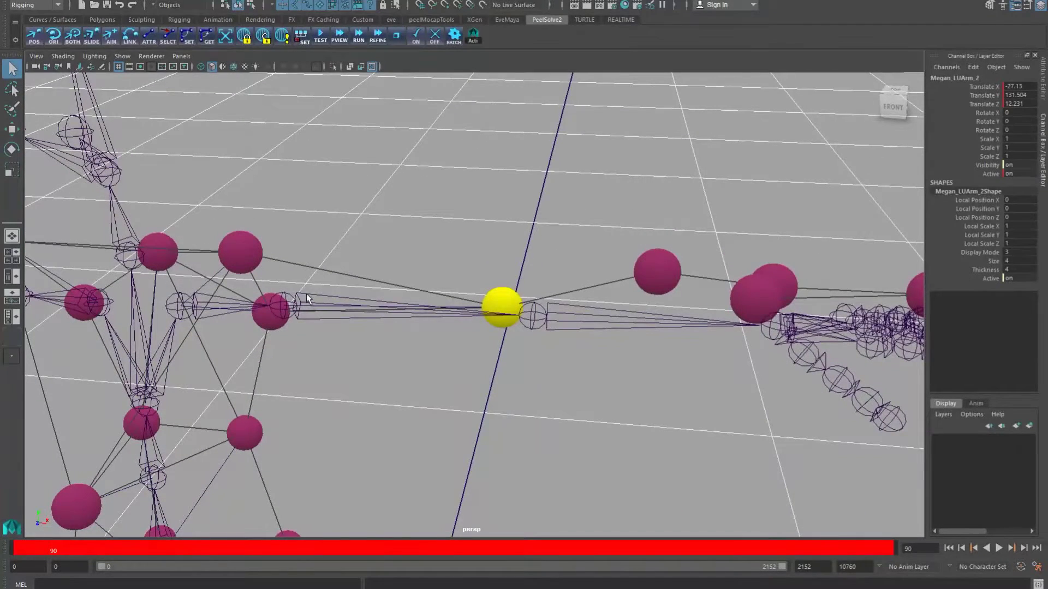
{"action": "left_click", "coordinate": [666, 381]}
- Select the Megan_LUArm_1 marker above the left forearm
{"action": "left_click", "coordinate": [662, 271]}
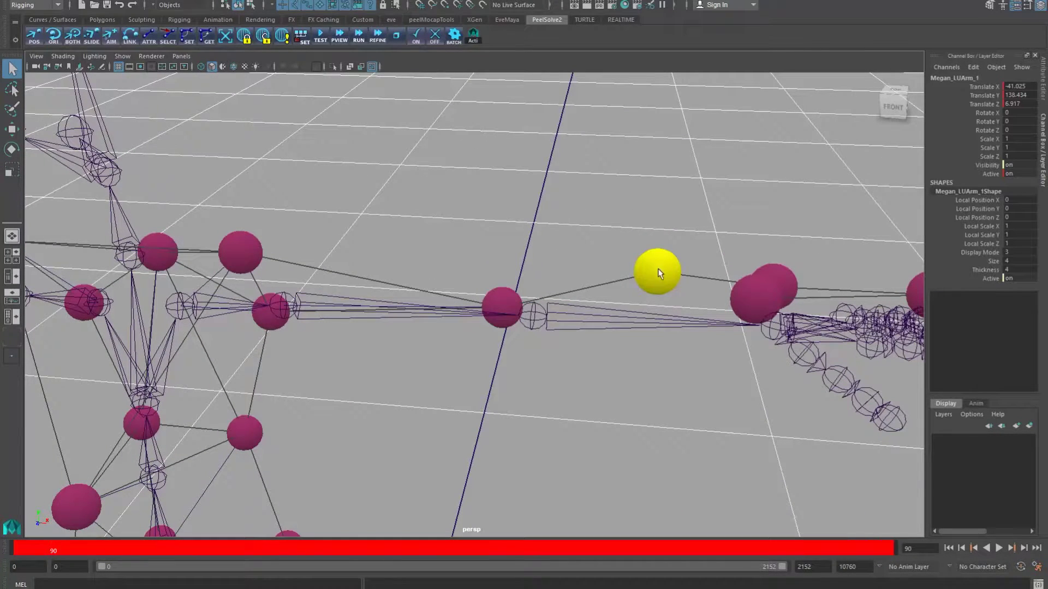
- Position-attach the selected LUArm_1 marker to the left forearm joint and the three left hand markers to the left hand joint
{"action": "left_click", "coordinate": [549, 313], "text": "shift"}
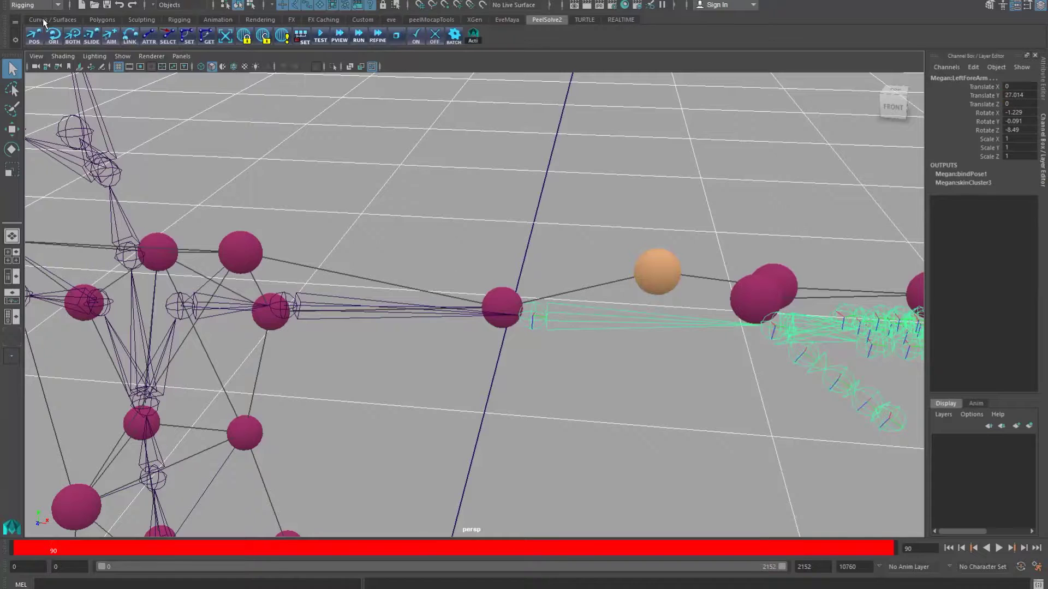
{"action": "left_click", "coordinate": [36, 36]}
{"action": "middle_click_drag", "start_coordinate": [653, 275], "coordinate": [506, 261], "text": "alt"}
{"action": "left_click", "coordinate": [593, 289]}
{"action": "left_click", "coordinate": [636, 271], "text": "shift"}
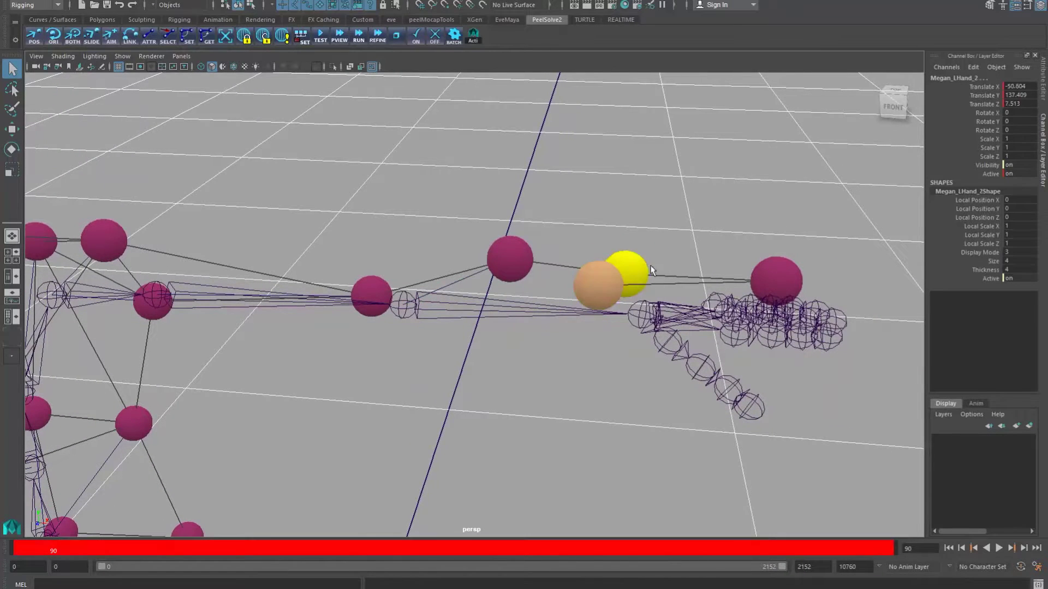
{"action": "left_click", "coordinate": [763, 278], "text": "shift"}
{"action": "left_click", "coordinate": [644, 315], "text": "shift"}
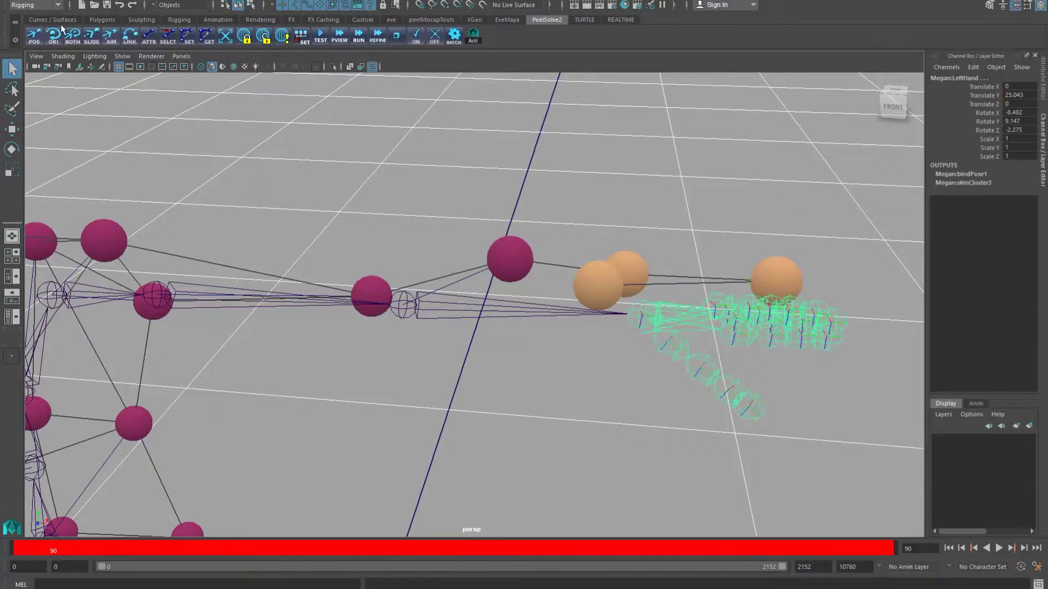
{"action": "left_click", "coordinate": [34, 30]}
- Position-attach the RUArm_2 marker to the right upper arm joint and the RUArm_1 marker to the right forearm joint
{"action": "scroll", "coordinate": [433, 339], "scroll_direction": "down", "scroll_amount": 2}
{"action": "middle_click_drag", "start_coordinate": [432, 339], "coordinate": [867, 367], "text": "alt"}
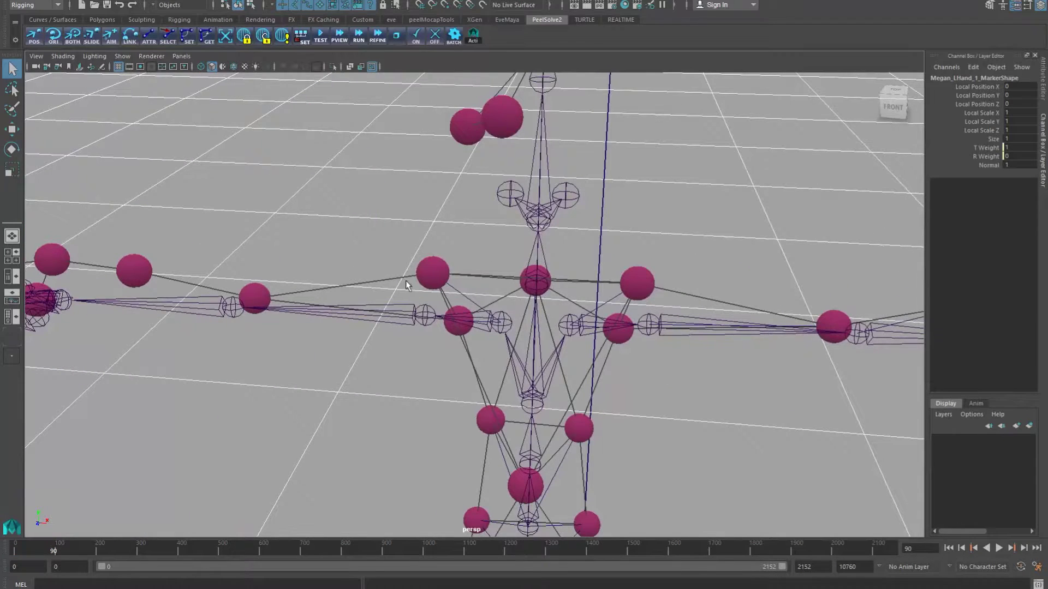
{"action": "left_click", "coordinate": [252, 299]}
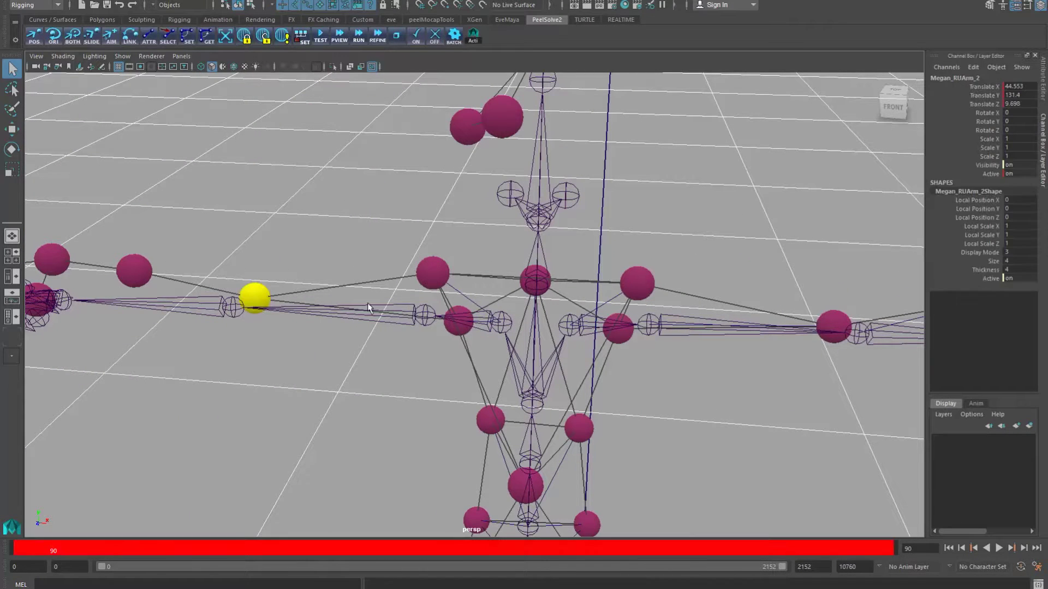
{"action": "left_click", "coordinate": [369, 309], "text": "shift"}
{"action": "left_click", "coordinate": [33, 36]}
{"action": "left_click", "coordinate": [135, 271]}
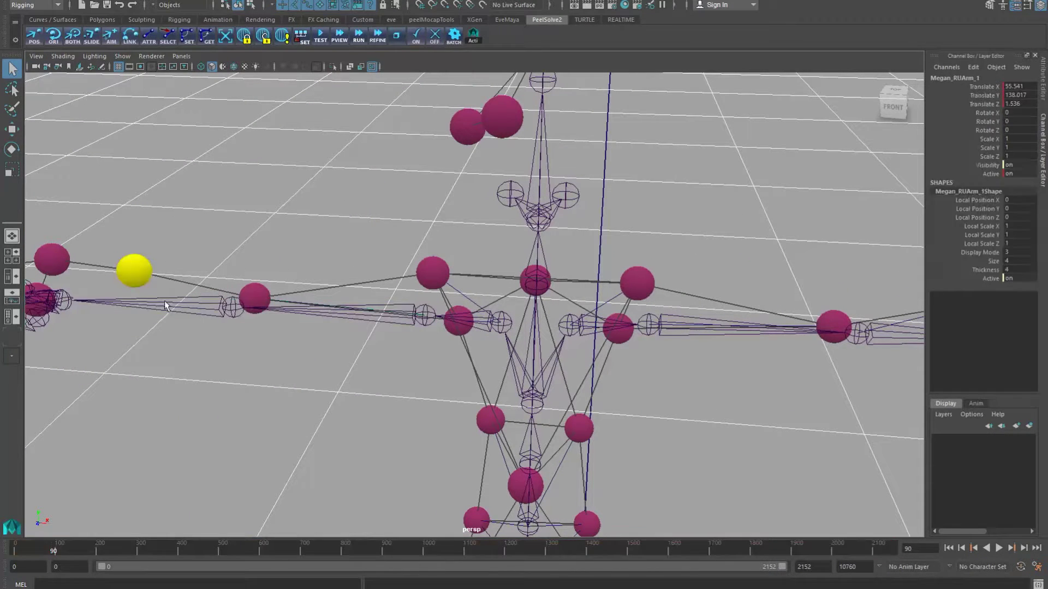
{"action": "left_click", "coordinate": [166, 304], "text": "shift"}
{"action": "left_click", "coordinate": [35, 36]}
- Position-attach the three right hand markers to the right hand joint
{"action": "middle_click_drag", "start_coordinate": [189, 264], "coordinate": [373, 299], "text": "alt"}
{"action": "left_click_drag", "start_coordinate": [373, 299], "coordinate": [366, 242], "text": "alt"}
{"action": "left_click", "coordinate": [132, 265]}
{"action": "left_click", "coordinate": [249, 261], "text": "shift"}
{"action": "left_click", "coordinate": [246, 287], "text": "shift"}
{"action": "left_click", "coordinate": [233, 313], "text": "shift"}
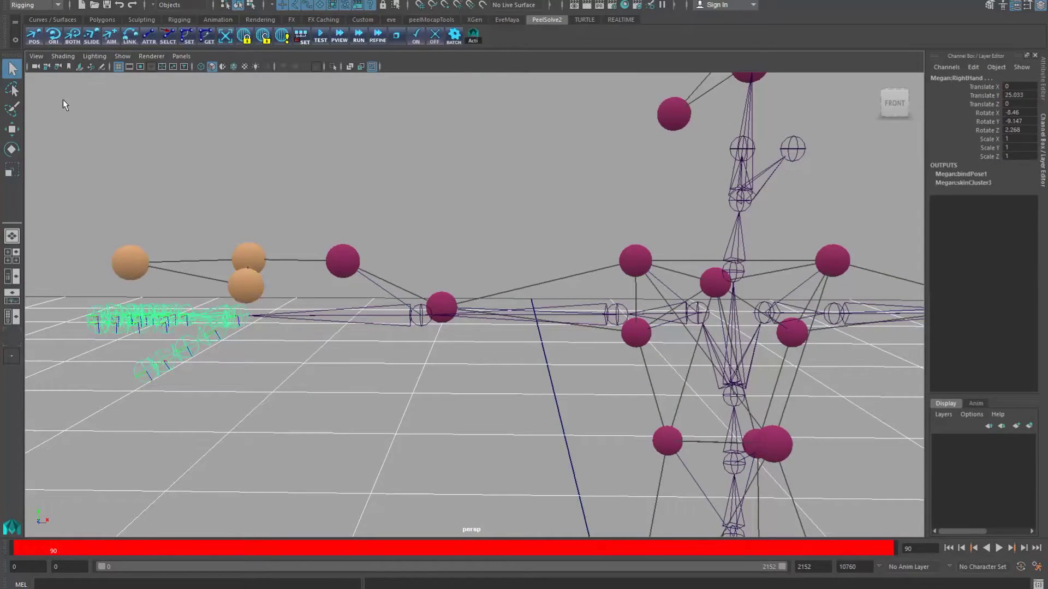
{"action": "left_click", "coordinate": [34, 36]}
- Create a rigid body from the three head markers and select its rigidBodyLocator in a layout showing the scene hierarchy
{"action": "middle_click_drag", "start_coordinate": [514, 249], "coordinate": [353, 316], "text": "alt"}
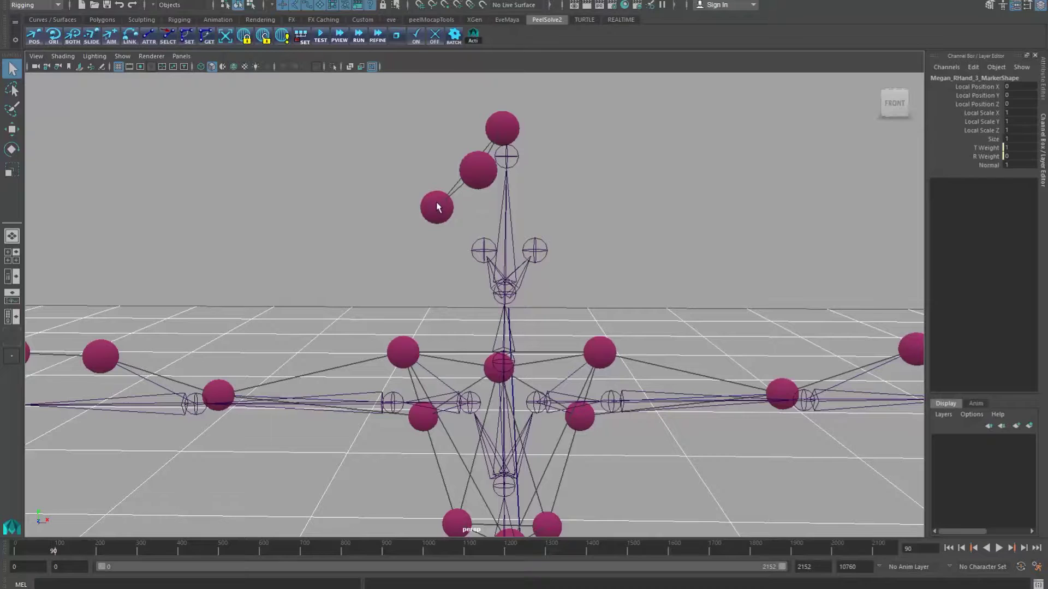
{"action": "left_click", "coordinate": [436, 207]}
{"action": "left_click", "coordinate": [480, 171], "text": "shift"}
{"action": "left_click", "coordinate": [500, 130], "text": "shift"}
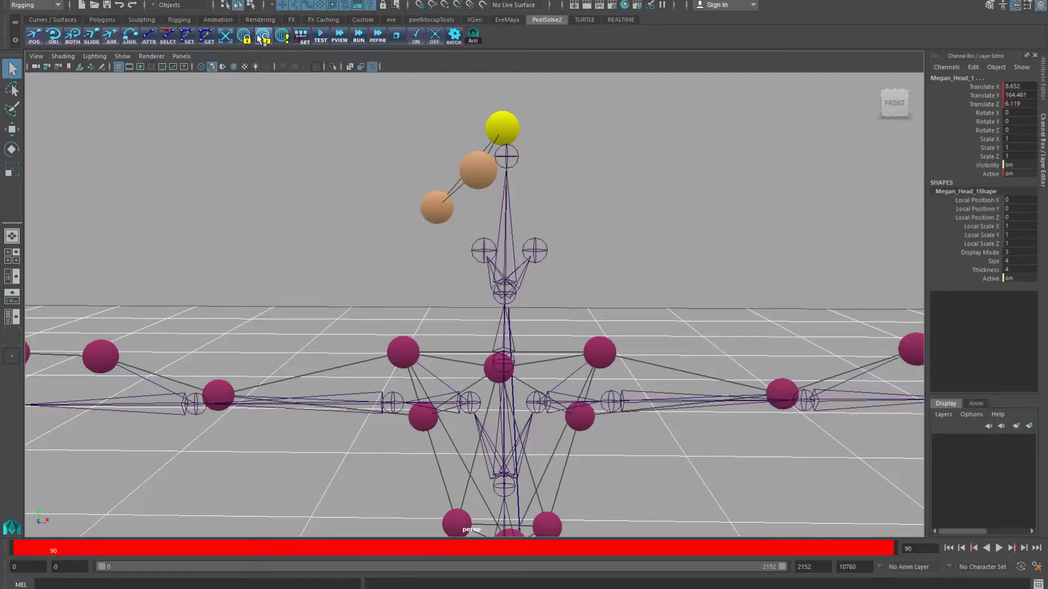
{"action": "mouse_move", "coordinate": [386, 271]}
{"action": "left_mouse_down", "text": "alt"}
{"action": "mouse_move", "coordinate": [465, 273]}
{"action": "mouse_move", "coordinate": [461, 232]}
{"action": "left_mouse_up", "text": "alt"}
{"action": "left_click", "coordinate": [101, 271]}
{"action": "left_click", "coordinate": [12, 276]}
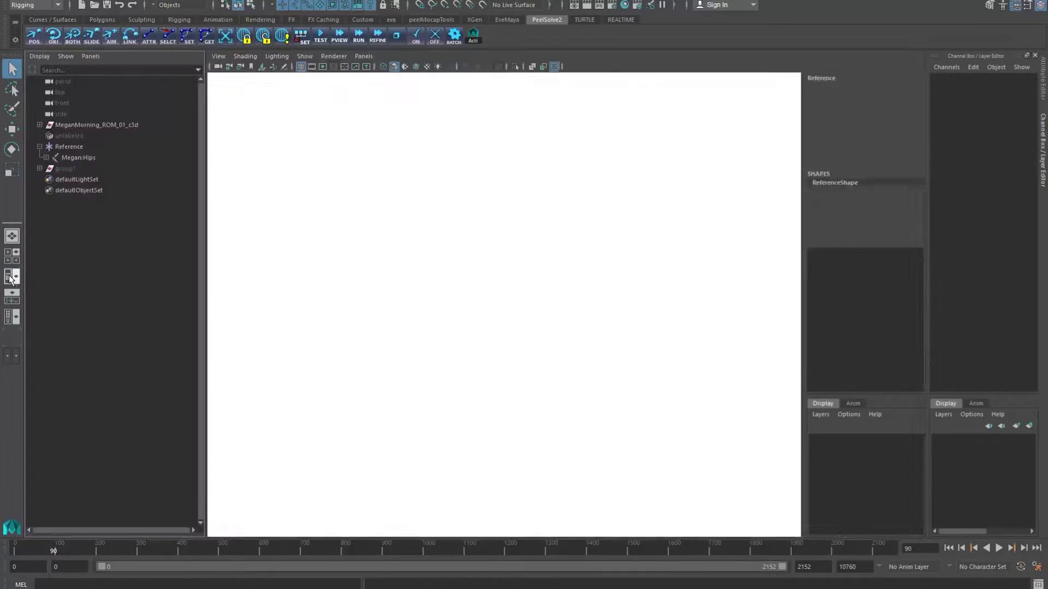
{"action": "left_click", "coordinate": [96, 179]}
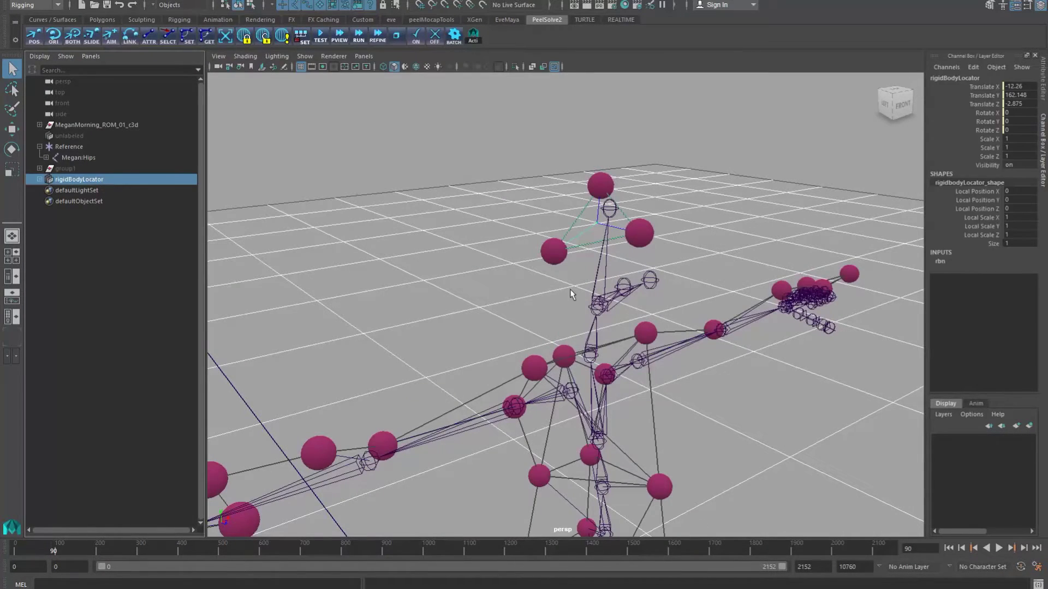
- Attach rigidBodyLocator to the head joint as an orientation-only target
{"action": "left_click", "coordinate": [597, 277]}
{"action": "left_click", "coordinate": [507, 287]}
{"action": "middle_click_drag", "start_coordinate": [446, 291], "coordinate": [368, 309], "text": "alt"}
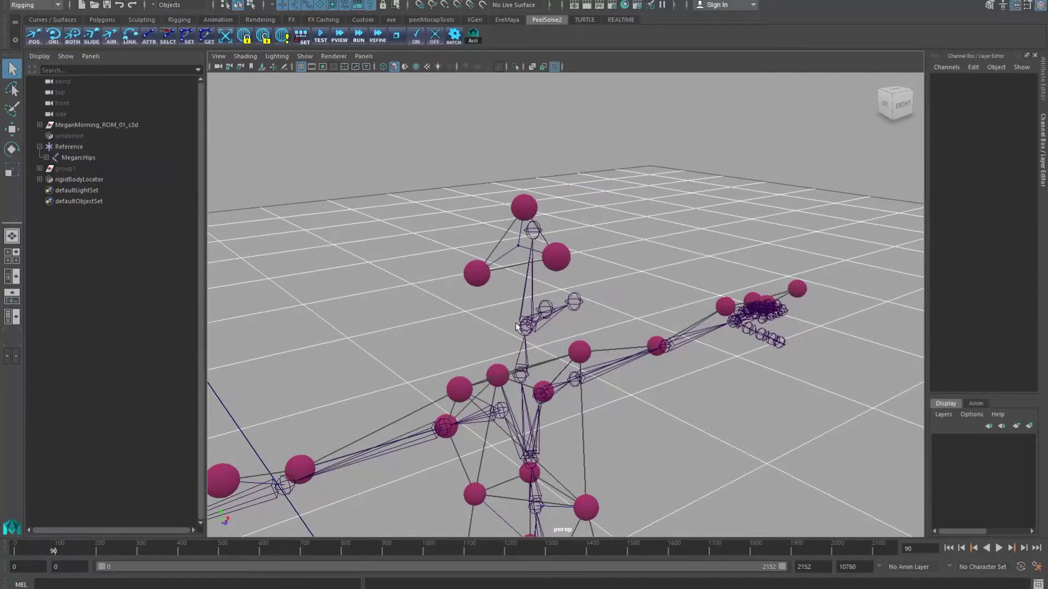
{"action": "scroll", "coordinate": [515, 323], "scroll_direction": "up", "scroll_amount": 3}
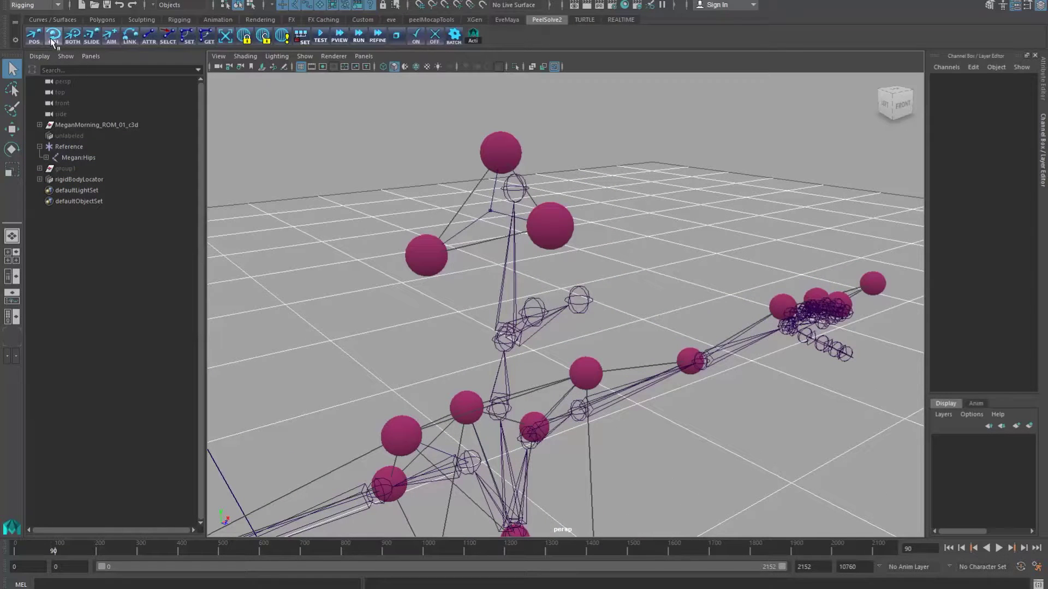
{"action": "left_click", "coordinate": [82, 179]}
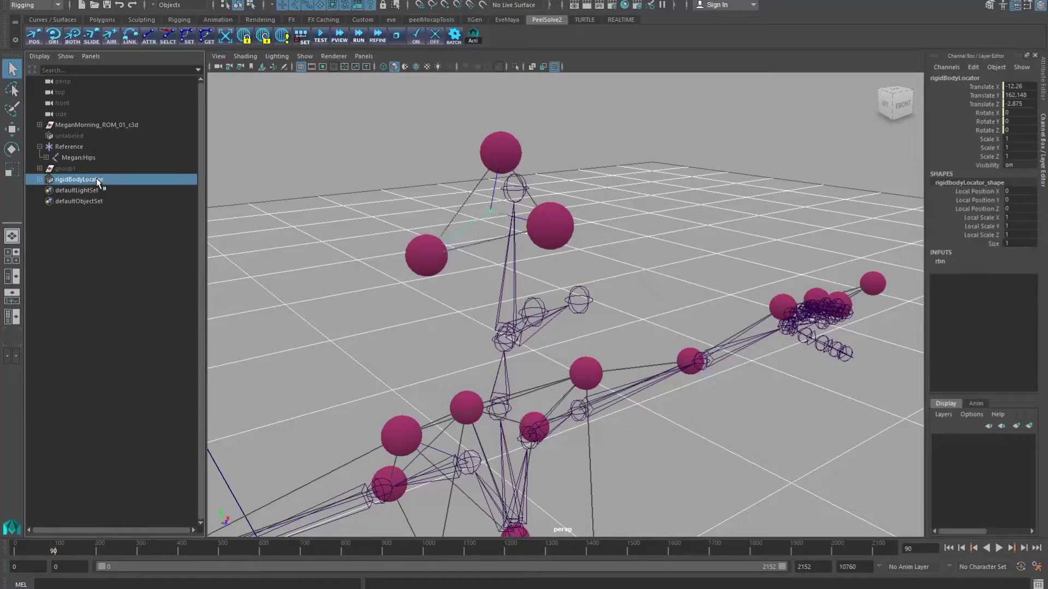
{"action": "left_click", "coordinate": [516, 282], "text": "shift"}
{"action": "left_click", "coordinate": [53, 35]}
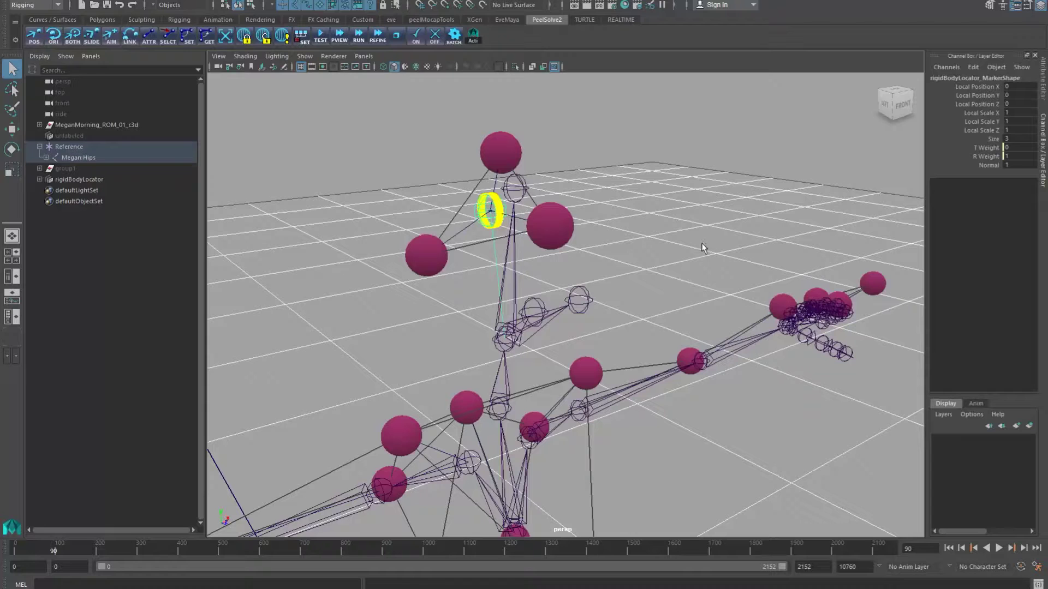
- Set Translate X, Y and Z of the rigidBodyLocator marker to 0 and its size to 5
{"action": "key", "text": "Up"}
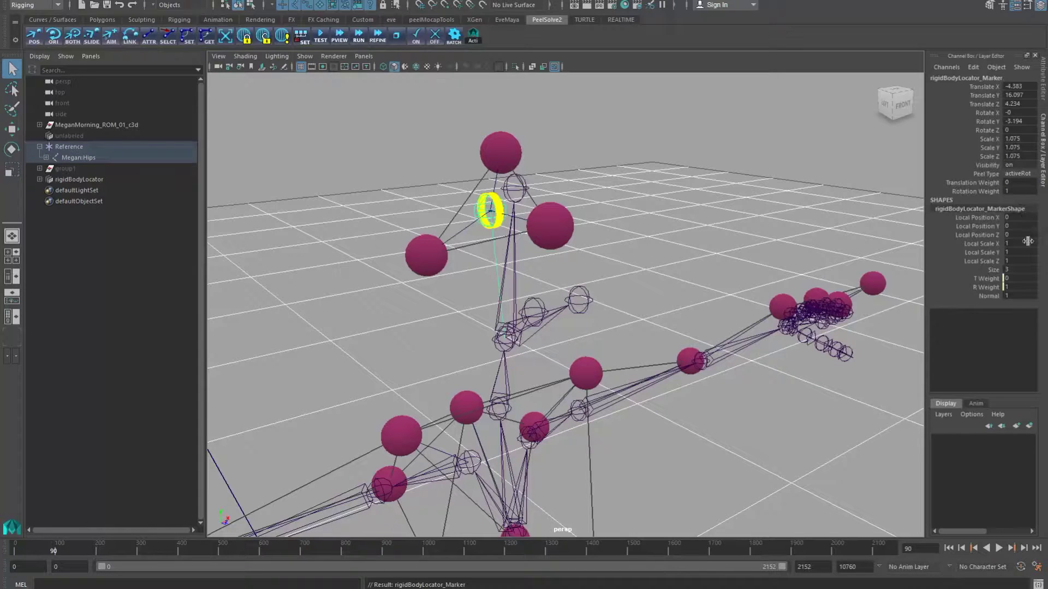
{"action": "left_click_drag", "start_coordinate": [1018, 86], "coordinate": [1018, 104]}
{"action": "type", "text": "0"}
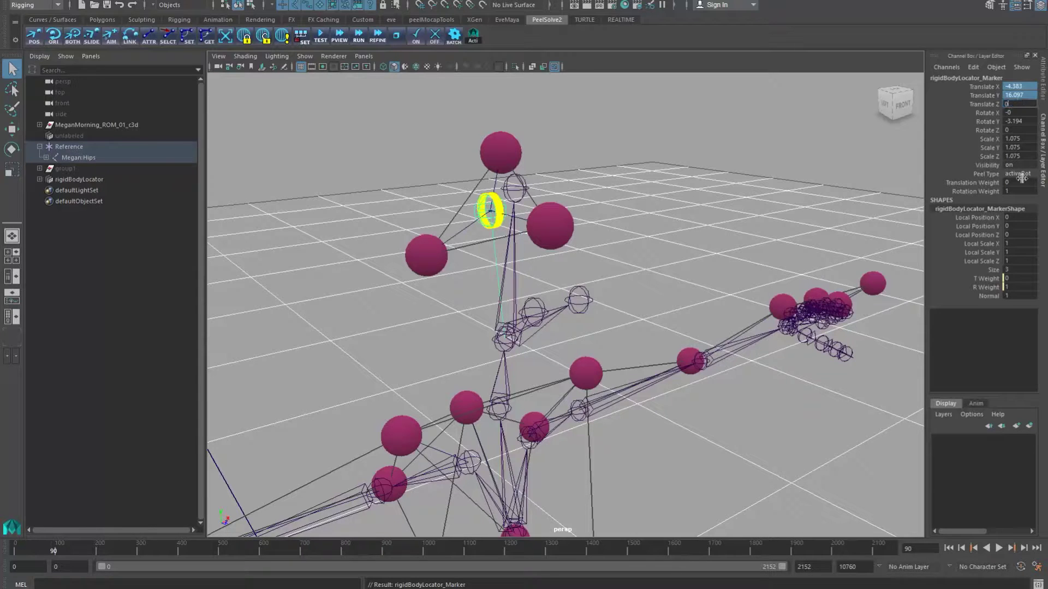
{"action": "key", "text": "Return"}
{"action": "left_click", "coordinate": [1016, 269]}
{"action": "type", "text": "5"}
{"action": "key", "text": "Return"}
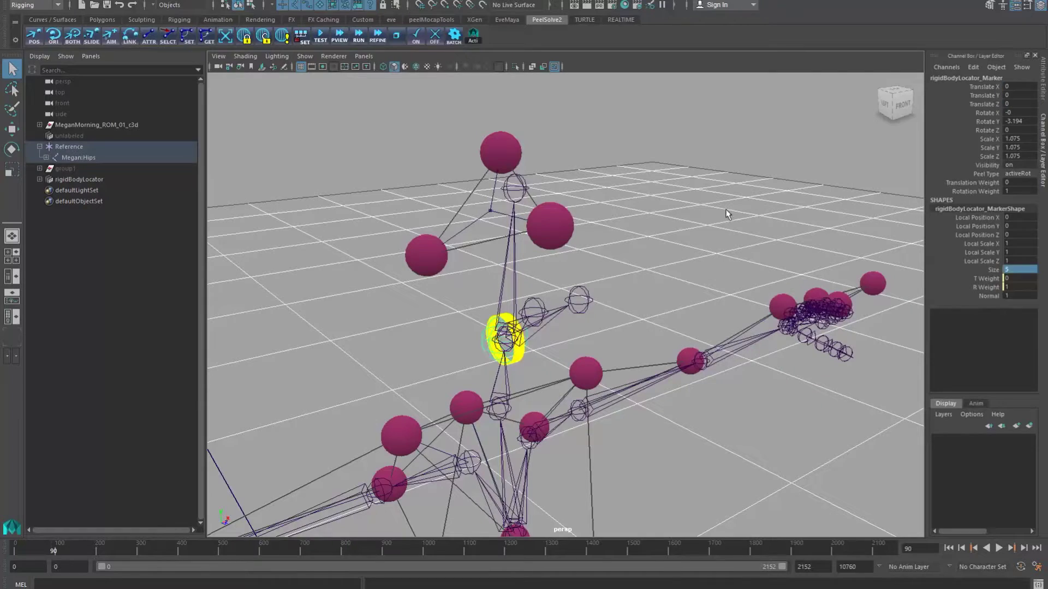
{"action": "left_click", "coordinate": [727, 211]}
- Examine the markers on the feet, legs and torso and compare them with the orientation marker at the head joint
{"action": "left_click_drag", "start_coordinate": [716, 456], "coordinate": [548, 173], "text": "alt"}
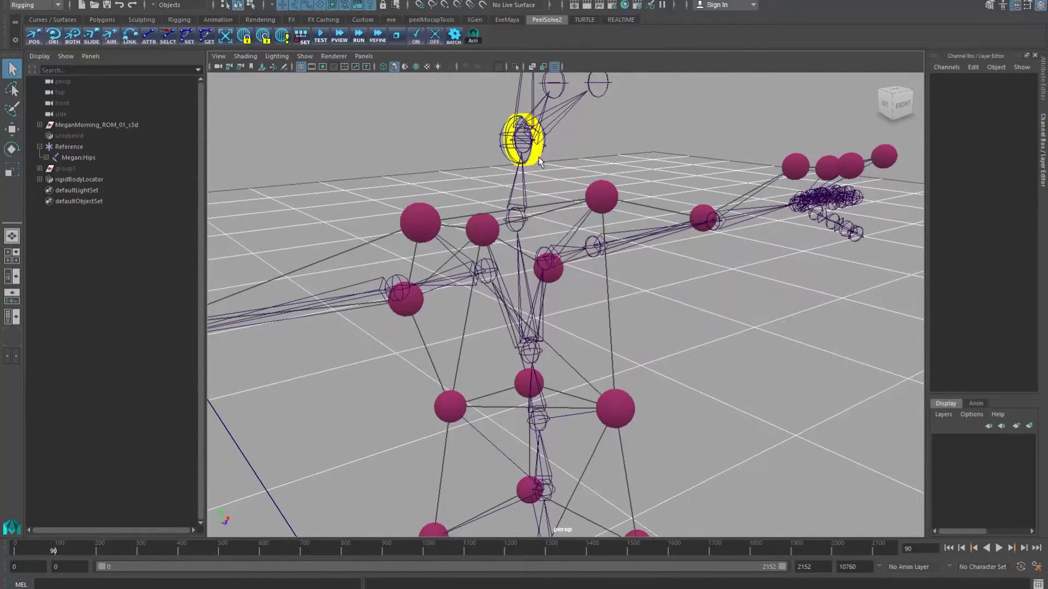
{"action": "scroll", "coordinate": [579, 238], "scroll_direction": "down", "scroll_amount": 2}
{"action": "middle_click_drag", "start_coordinate": [717, 468], "coordinate": [623, 142], "text": "alt"}
{"action": "middle_click_drag", "start_coordinate": [621, 425], "coordinate": [617, 169], "text": "alt"}
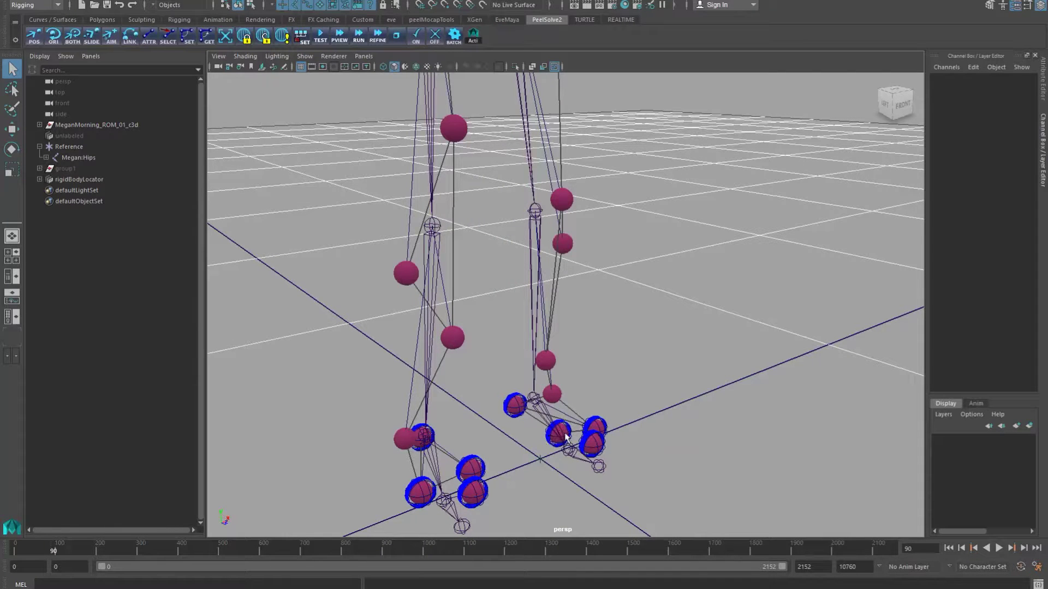
{"action": "left_click_drag", "start_coordinate": [435, 489], "coordinate": [463, 529], "text": "alt"}
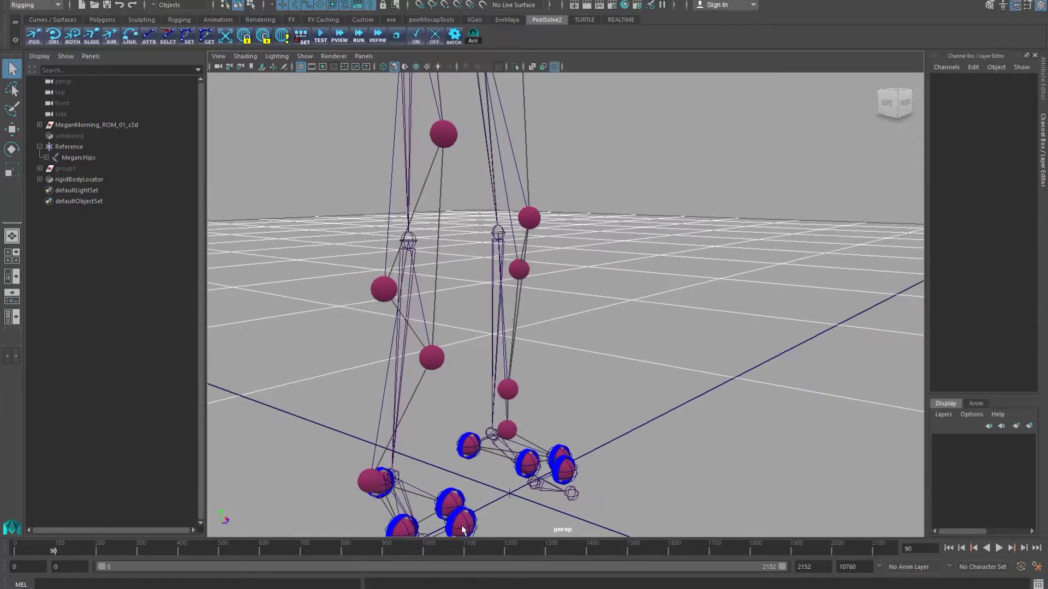
{"action": "scroll", "coordinate": [506, 338], "scroll_direction": "down", "scroll_amount": 3}
{"action": "middle_click_drag", "start_coordinate": [527, 159], "coordinate": [534, 464], "text": "alt"}
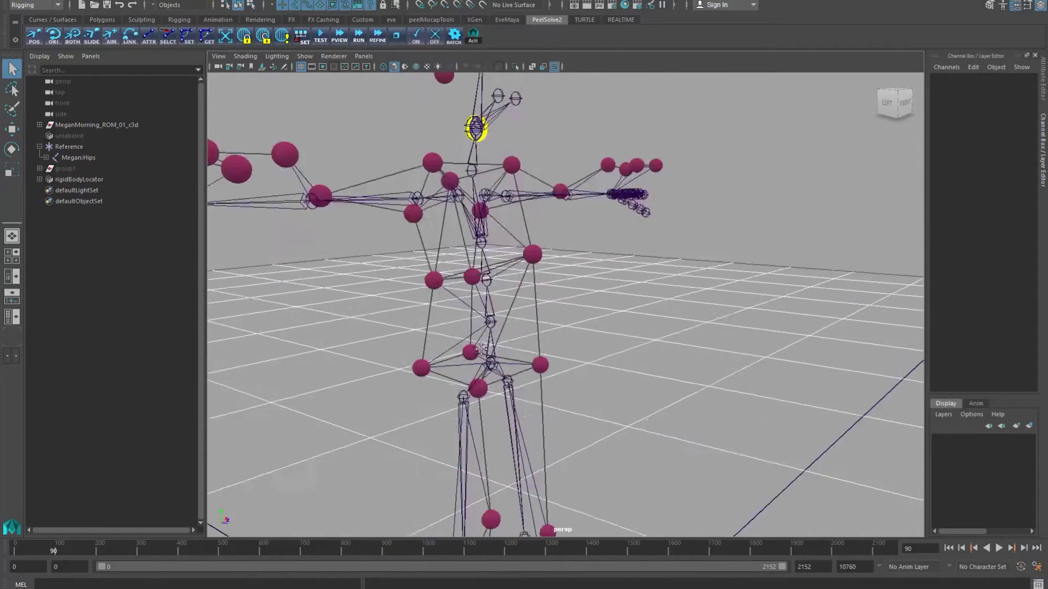
{"action": "middle_click_drag", "start_coordinate": [371, 213], "coordinate": [367, 293], "text": "alt"}
{"action": "left_click", "coordinate": [482, 218]}
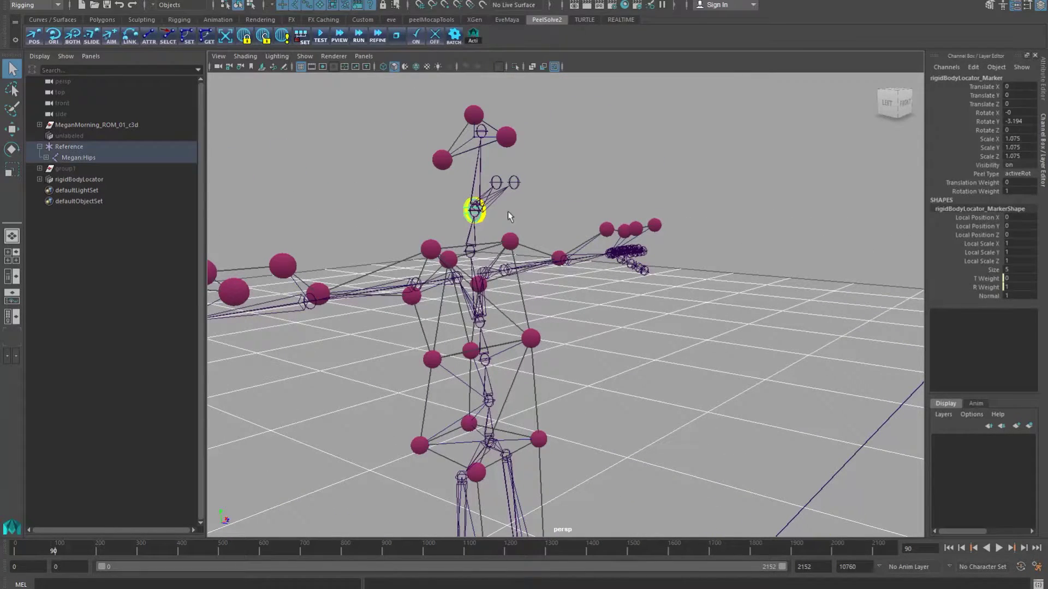
{"action": "left_click", "coordinate": [507, 211]}
- Position-attach the three head markers to the head joint
{"action": "left_click_drag", "start_coordinate": [507, 211], "coordinate": [453, 266], "text": "alt"}
{"action": "mouse_move", "coordinate": [453, 266]}
{"action": "middle_mouse_down", "text": "alt"}
{"action": "mouse_move", "coordinate": [461, 293]}
{"action": "mouse_move", "coordinate": [443, 334]}
{"action": "middle_mouse_up", "text": "alt"}
{"action": "scroll", "coordinate": [443, 322], "scroll_direction": "up", "scroll_amount": 6}
{"action": "middle_click_drag", "start_coordinate": [459, 229], "coordinate": [678, 254], "text": "alt"}
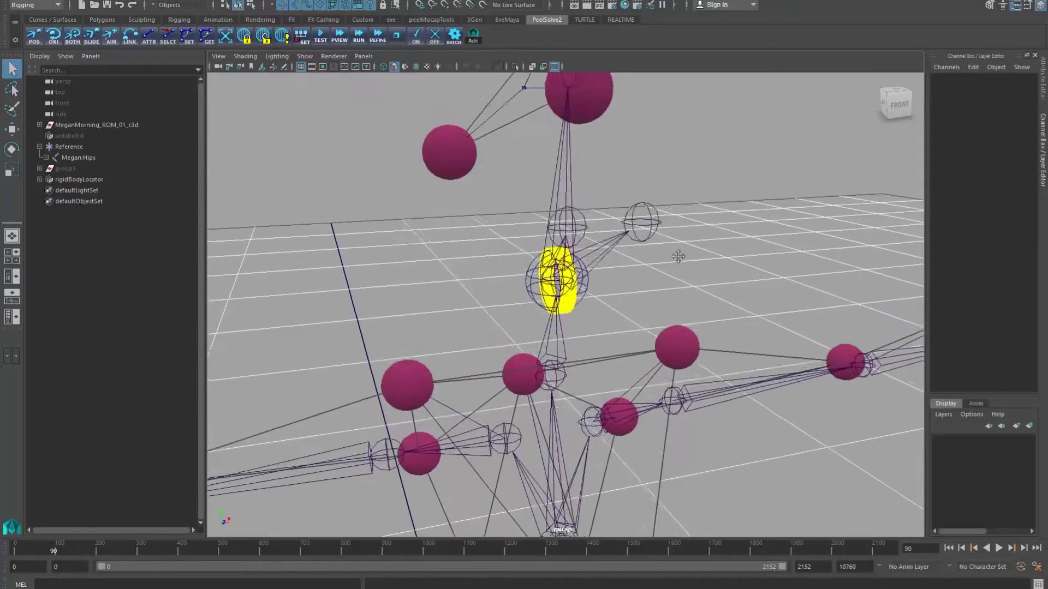
{"action": "scroll", "coordinate": [550, 267], "scroll_direction": "down", "scroll_amount": 4}
{"action": "left_click", "coordinate": [503, 211]}
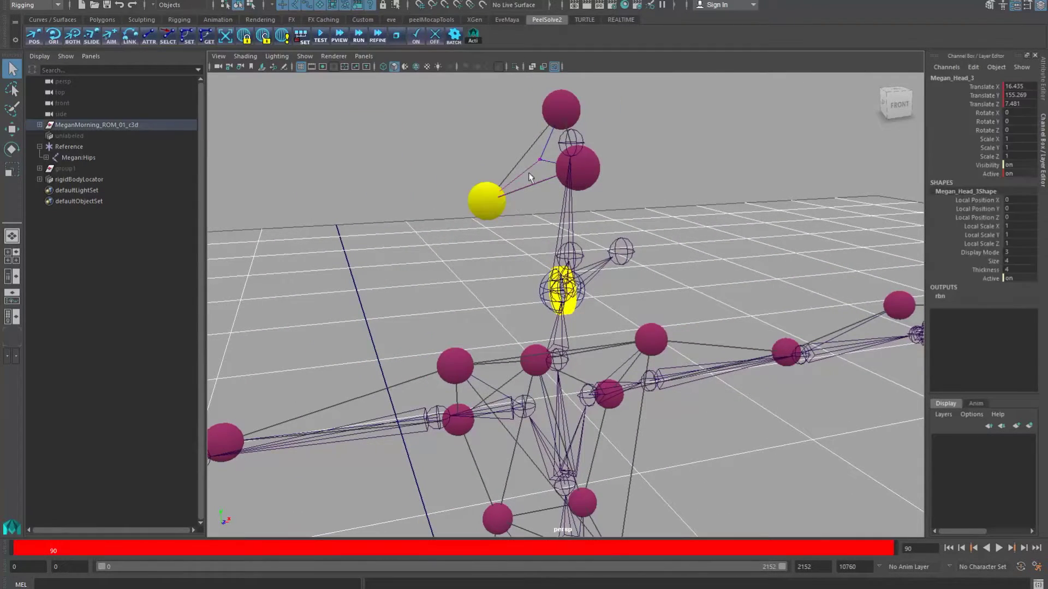
{"action": "left_click", "coordinate": [548, 97], "text": "shift"}
{"action": "left_click", "coordinate": [599, 170], "text": "shift"}
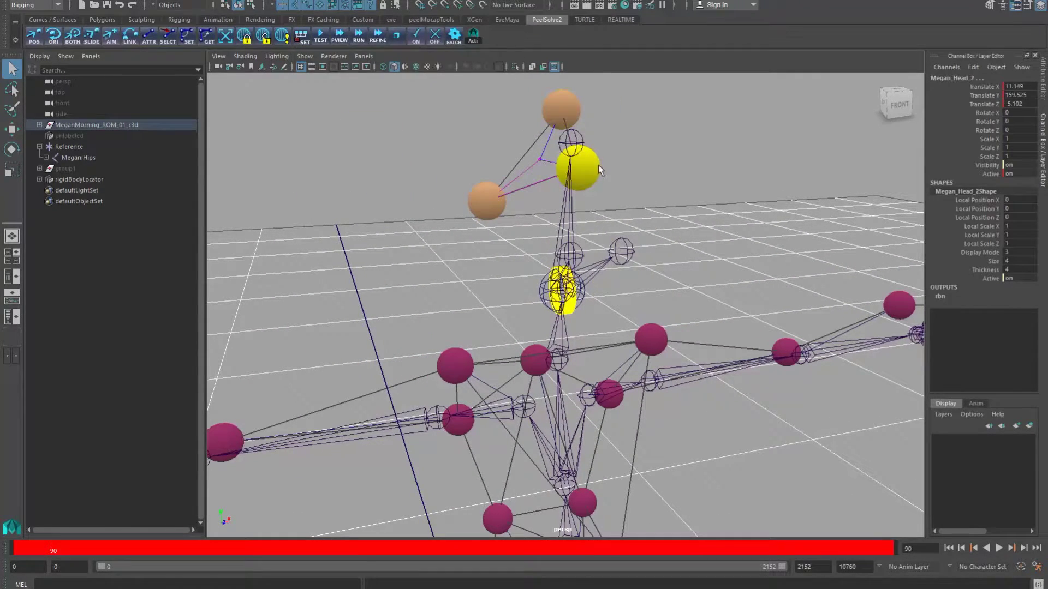
{"action": "left_click_drag", "start_coordinate": [657, 224], "coordinate": [624, 228], "text": "alt"}
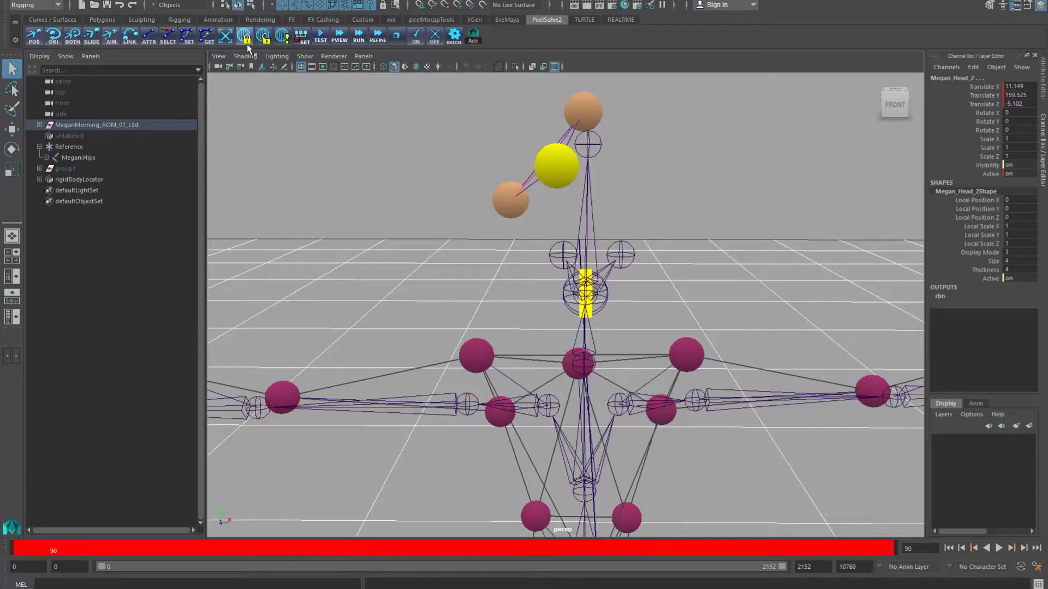
{"action": "left_click", "coordinate": [594, 217]}
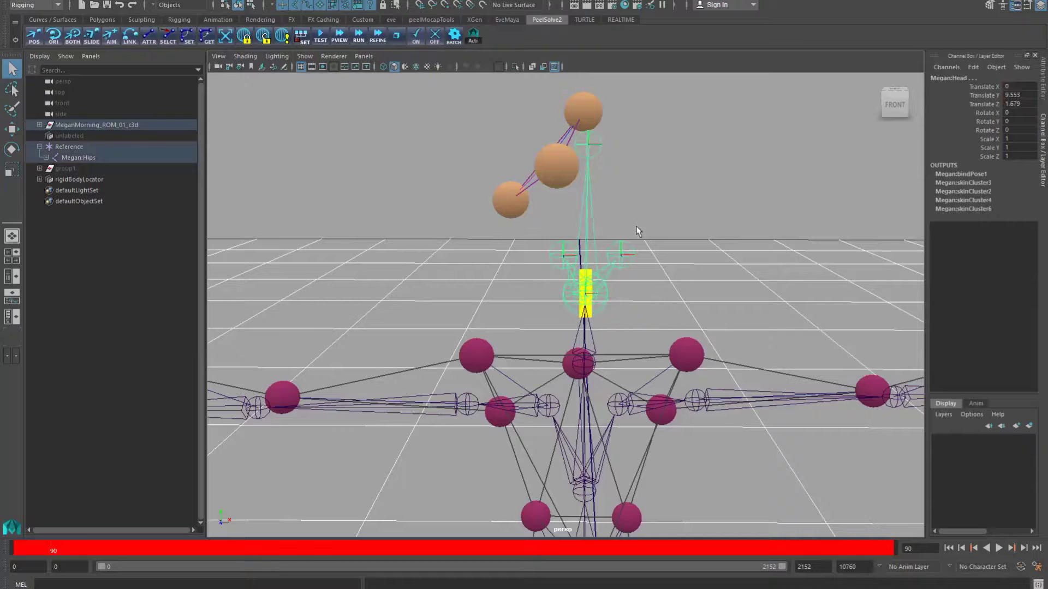
{"action": "left_click_drag", "start_coordinate": [638, 231], "coordinate": [343, 181], "text": "alt"}
{"action": "left_click", "coordinate": [616, 292]}
{"action": "left_click_drag", "start_coordinate": [611, 269], "coordinate": [544, 271], "text": "alt"}
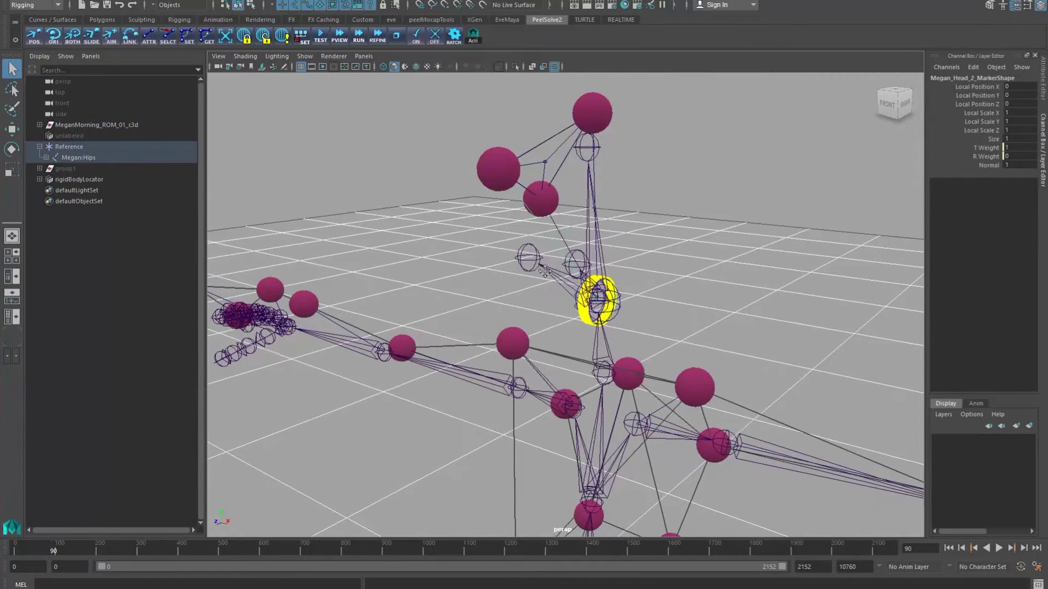
{"action": "middle_click_drag", "start_coordinate": [544, 271], "coordinate": [542, 272], "text": "alt"}
{"action": "left_click", "coordinate": [733, 339]}
- Select all active markers on the skeleton and set their size to 5
{"action": "right_click_drag", "start_coordinate": [733, 339], "coordinate": [632, 254], "text": "alt"}
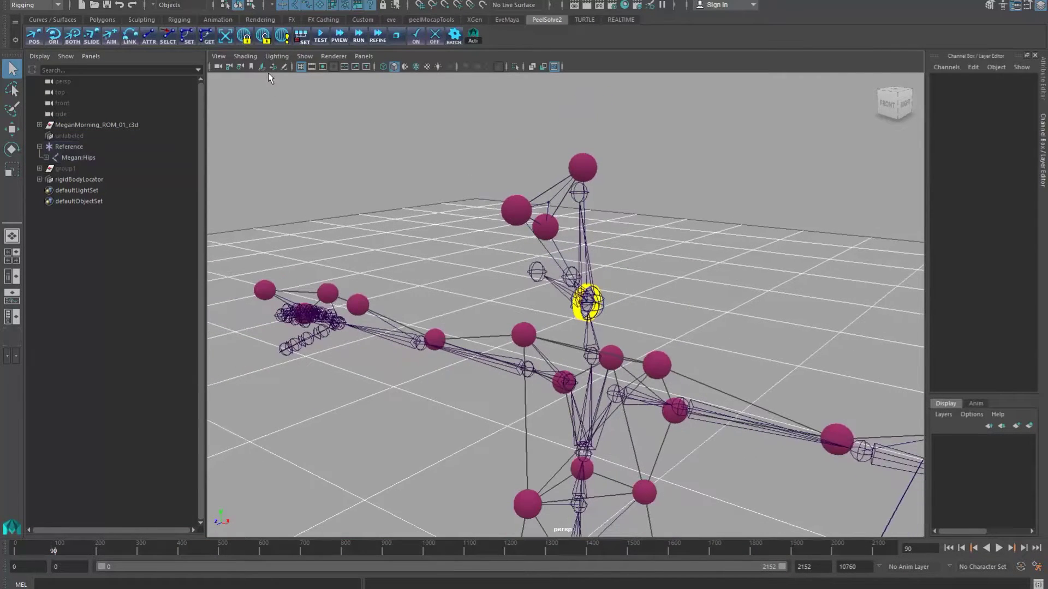
{"action": "left_click", "coordinate": [475, 36]}
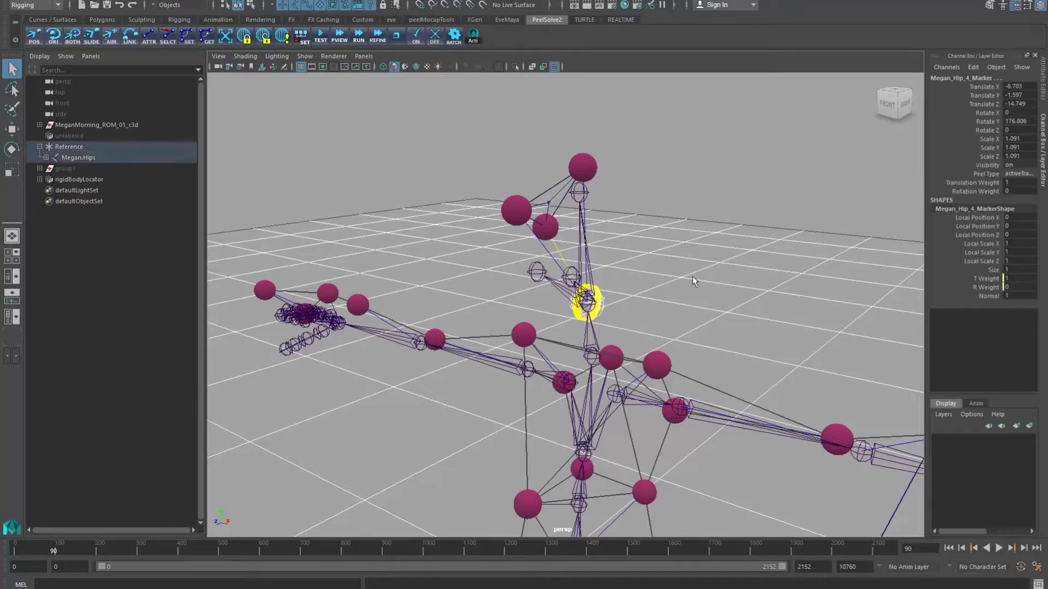
{"action": "left_click", "coordinate": [1013, 269]}
{"action": "type", "text": "5"}
{"action": "key", "text": "Return"}
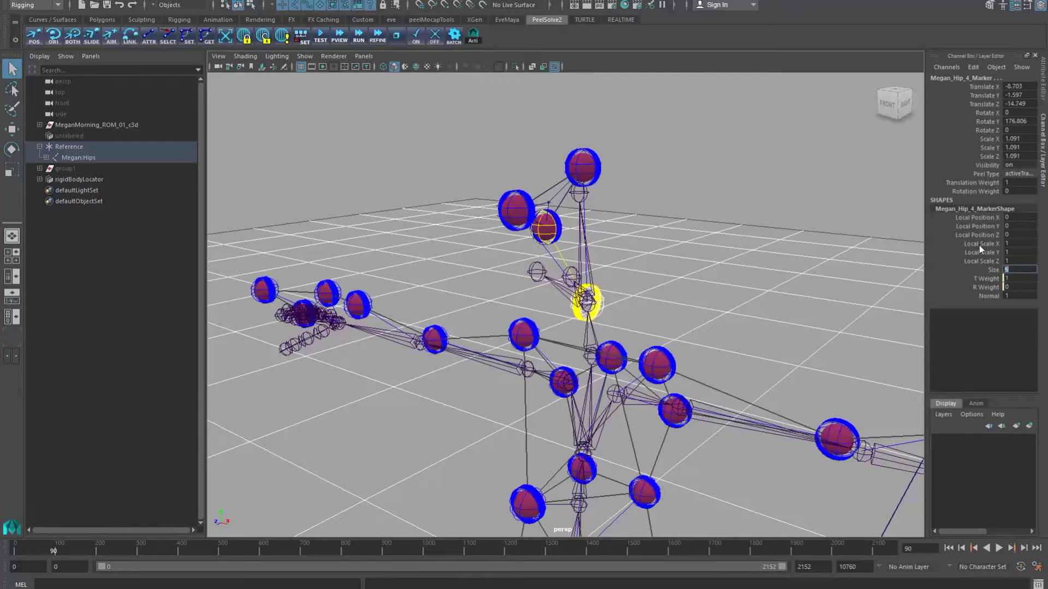
{"action": "left_click", "coordinate": [738, 297]}
- Unhide group1 so the character's body mesh shows together with the skeleton and markers
{"action": "right_click_drag", "start_coordinate": [768, 472], "coordinate": [676, 440], "text": "alt"}
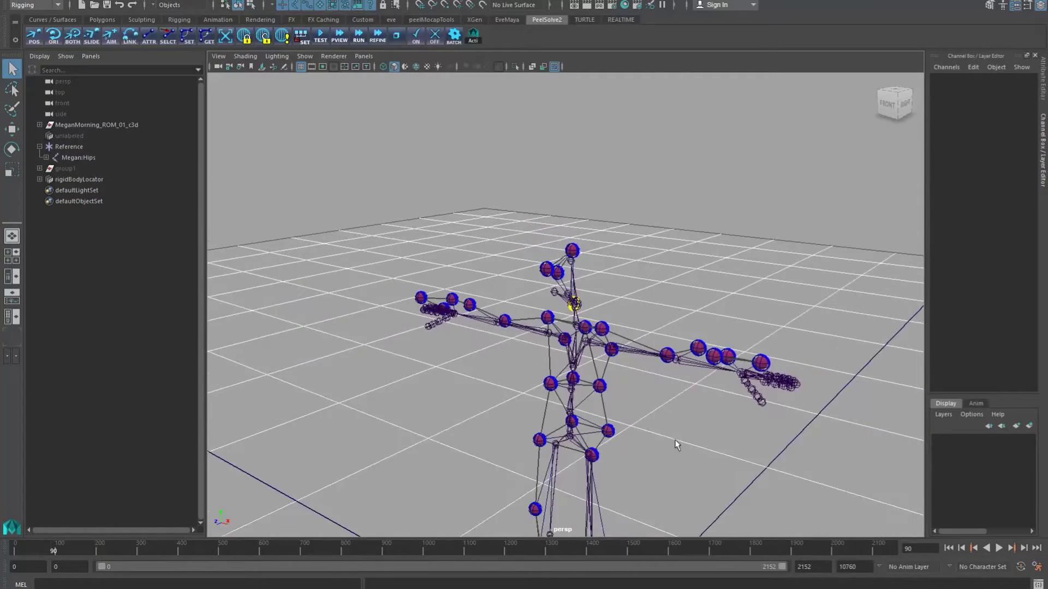
{"action": "middle_click_drag", "start_coordinate": [676, 440], "coordinate": [645, 271], "text": "alt"}
{"action": "left_click_drag", "start_coordinate": [700, 319], "coordinate": [697, 349], "text": "alt"}
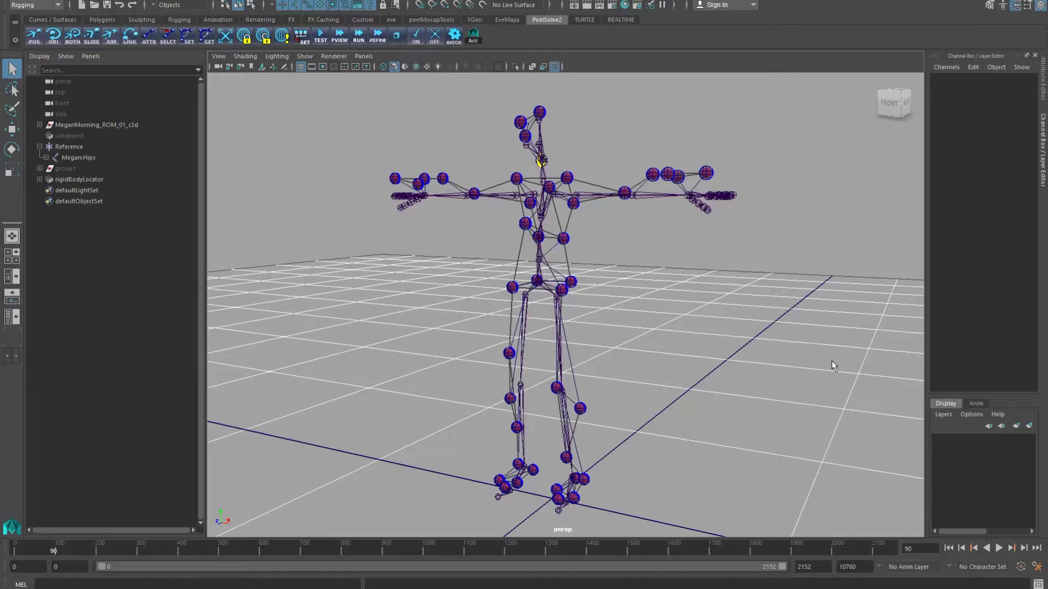
{"action": "left_click", "coordinate": [723, 341]}
{"action": "left_click", "coordinate": [71, 168]}
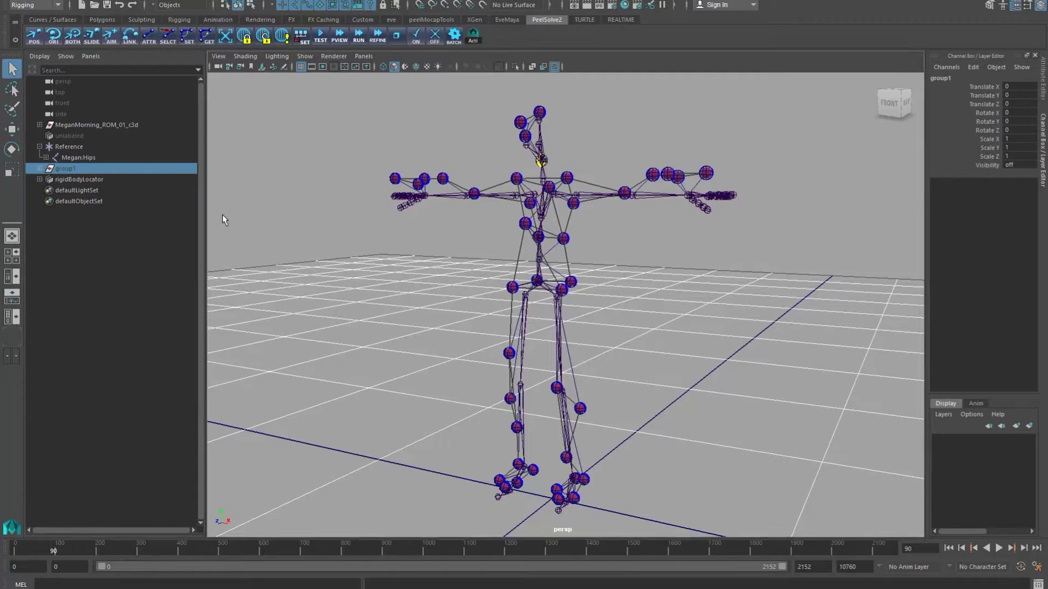
{"action": "key", "text": "shift+h"}
{"action": "left_click", "coordinate": [655, 279]}
{"action": "left_click_drag", "start_coordinate": [640, 307], "coordinate": [660, 343], "text": "alt"}
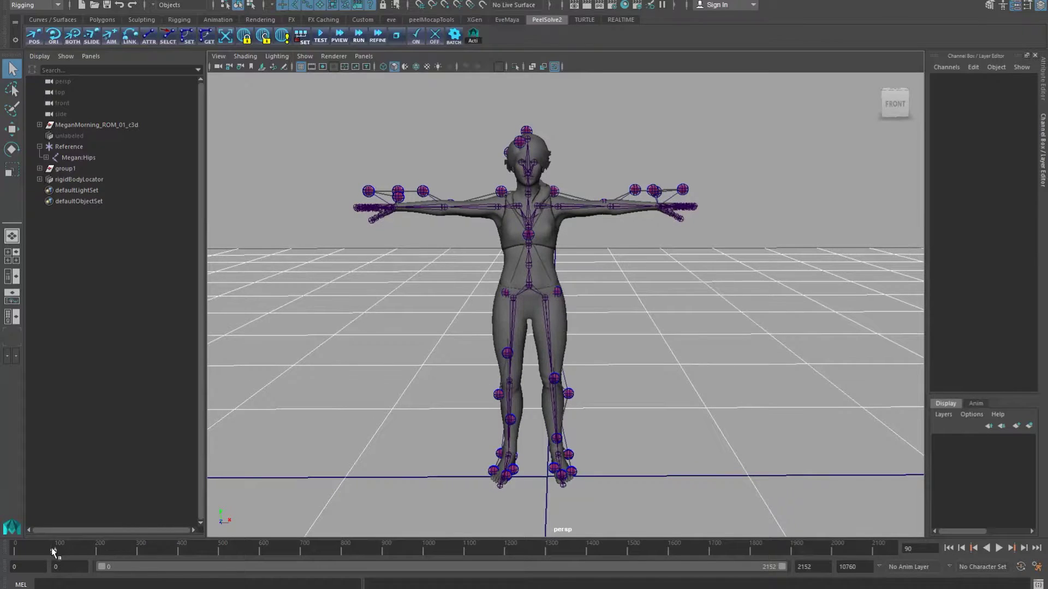
- Go to frame 976 and run a test solve of the skeleton on that frame
{"action": "key", "text": "alt+v"}
{"action": "left_click_drag", "start_coordinate": [128, 559], "coordinate": [412, 584]}
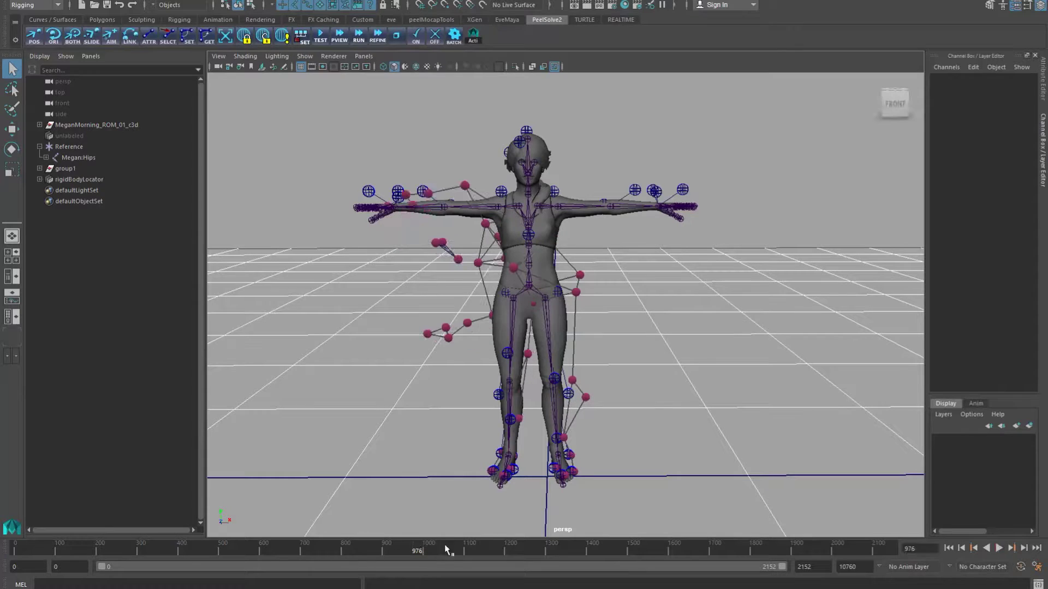
{"action": "left_click", "coordinate": [321, 35]}
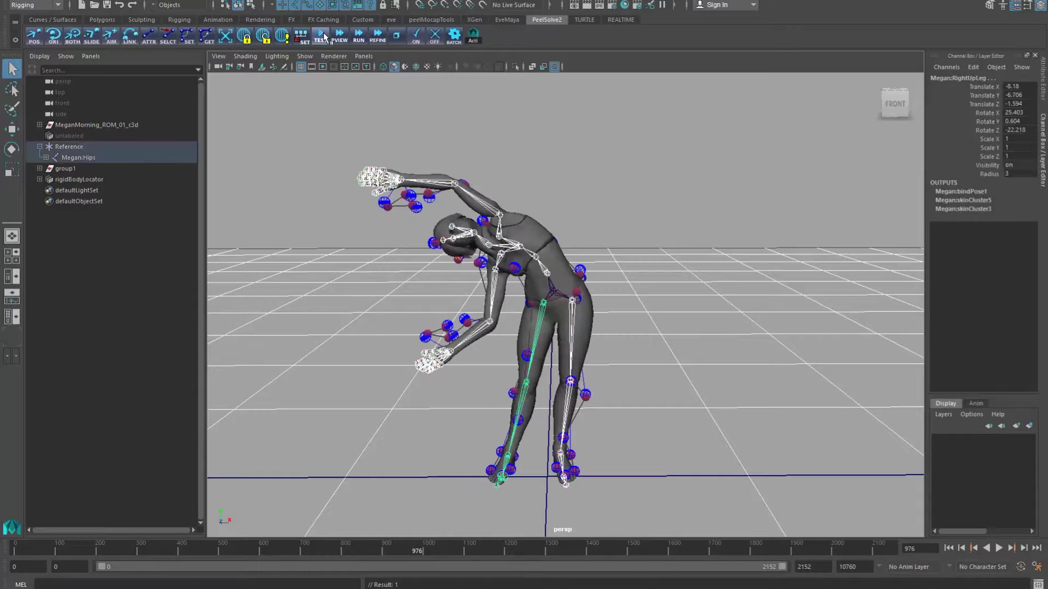
{"action": "left_click", "coordinate": [663, 221]}
- Examine how closely the active markers match the captured markers on the back, head, torso and arms at frame 976
{"action": "left_click_drag", "start_coordinate": [584, 194], "coordinate": [267, 321], "text": "alt"}
{"action": "right_click_drag", "start_coordinate": [649, 295], "coordinate": [820, 283], "text": "alt"}
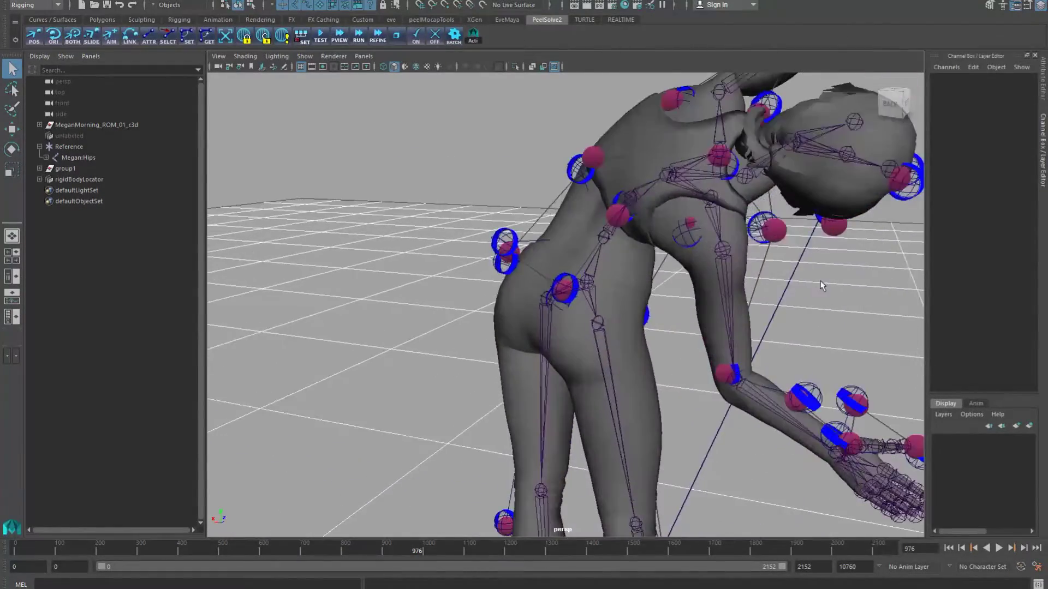
{"action": "left_click_drag", "start_coordinate": [821, 283], "coordinate": [788, 319], "text": "alt"}
{"action": "middle_click_drag", "start_coordinate": [788, 319], "coordinate": [727, 335], "text": "alt"}
{"action": "left_click_drag", "start_coordinate": [727, 335], "coordinate": [452, 217], "text": "alt"}
{"action": "left_click_drag", "start_coordinate": [465, 257], "coordinate": [441, 266], "text": "alt"}
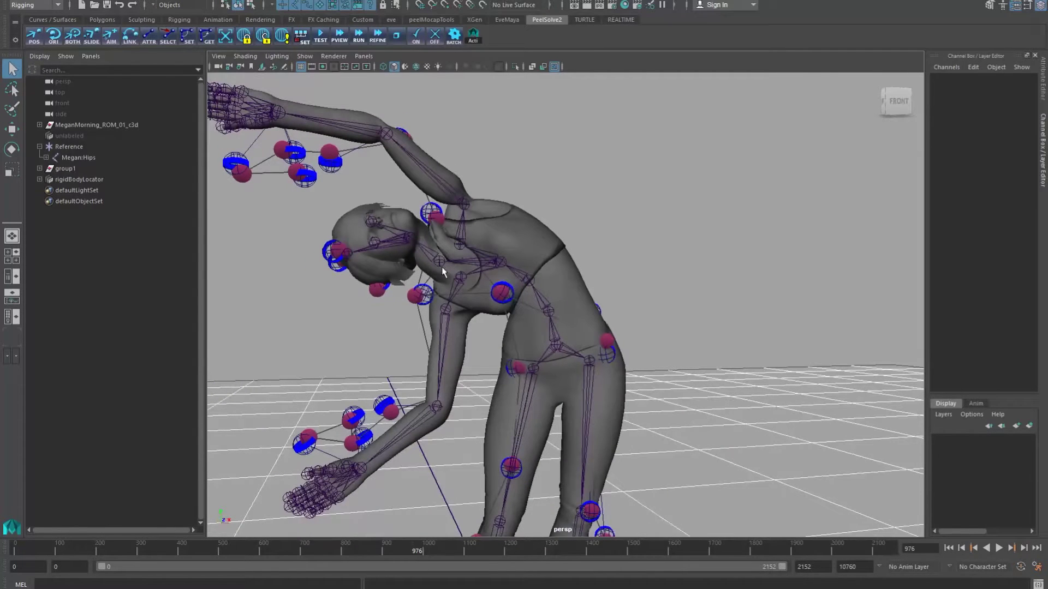
{"action": "left_click", "coordinate": [420, 244]}
{"action": "left_click", "coordinate": [548, 309]}
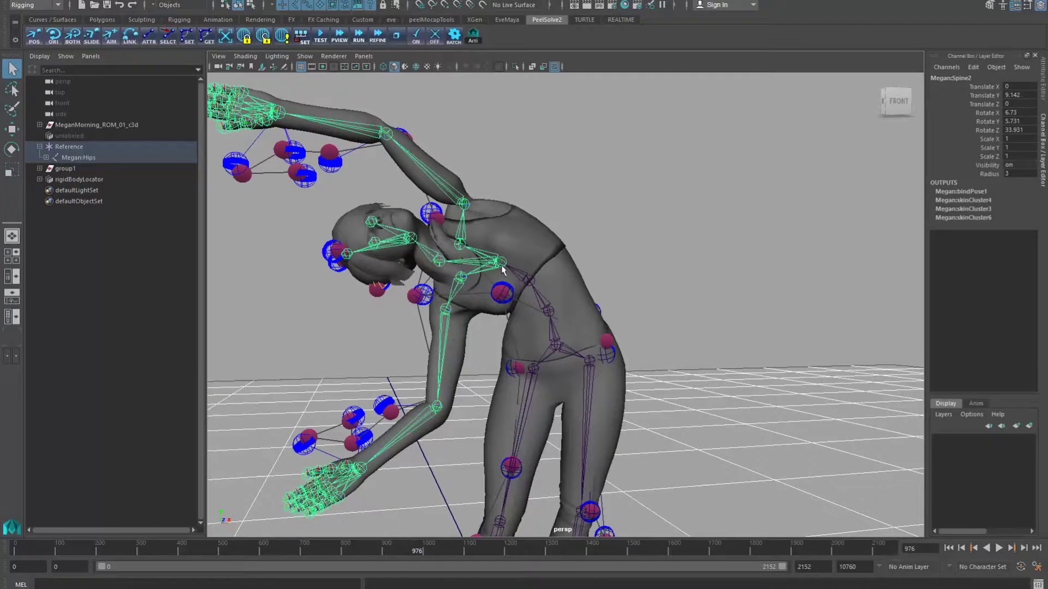
{"action": "left_click", "coordinate": [462, 221]}
{"action": "left_click", "coordinate": [631, 362]}
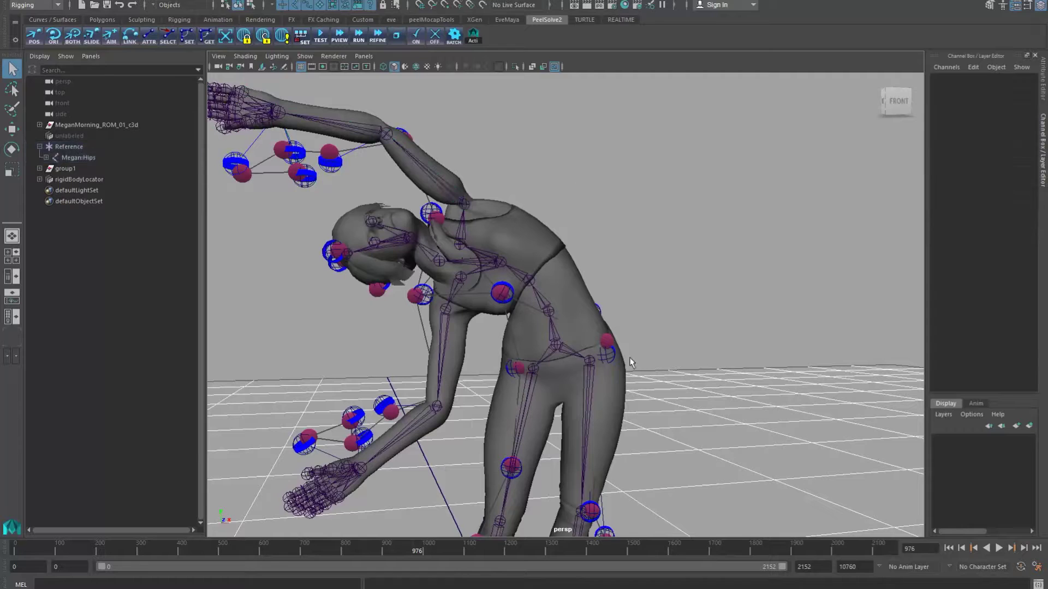
- Compare the active markers with the captured markers on the legs and feet, ending with the whole figure
{"action": "middle_click_drag", "start_coordinate": [481, 421], "coordinate": [482, 390], "text": "alt"}
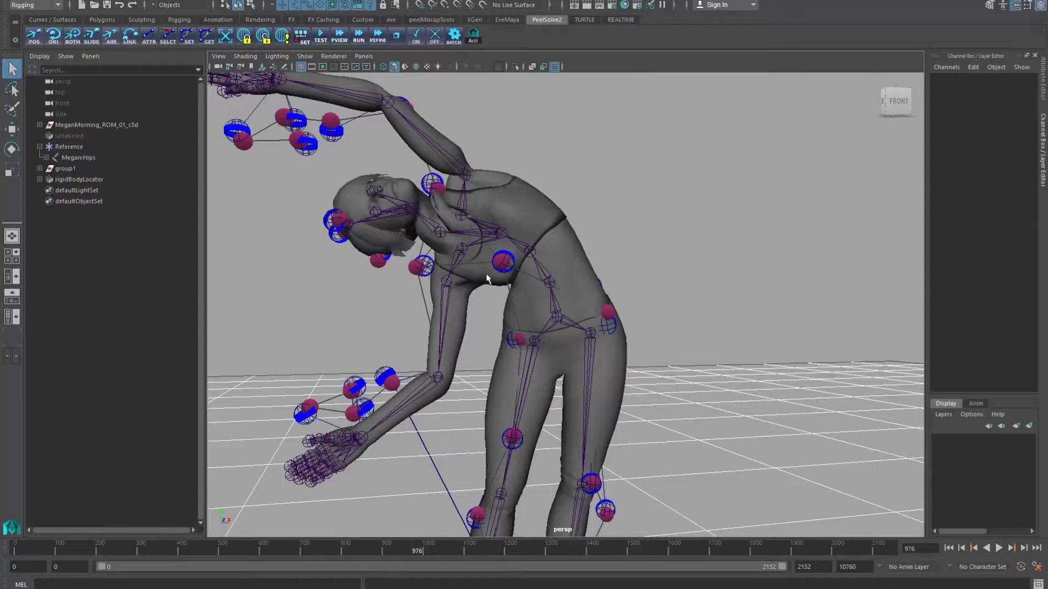
{"action": "middle_click_drag", "start_coordinate": [637, 447], "coordinate": [544, 244], "text": "alt"}
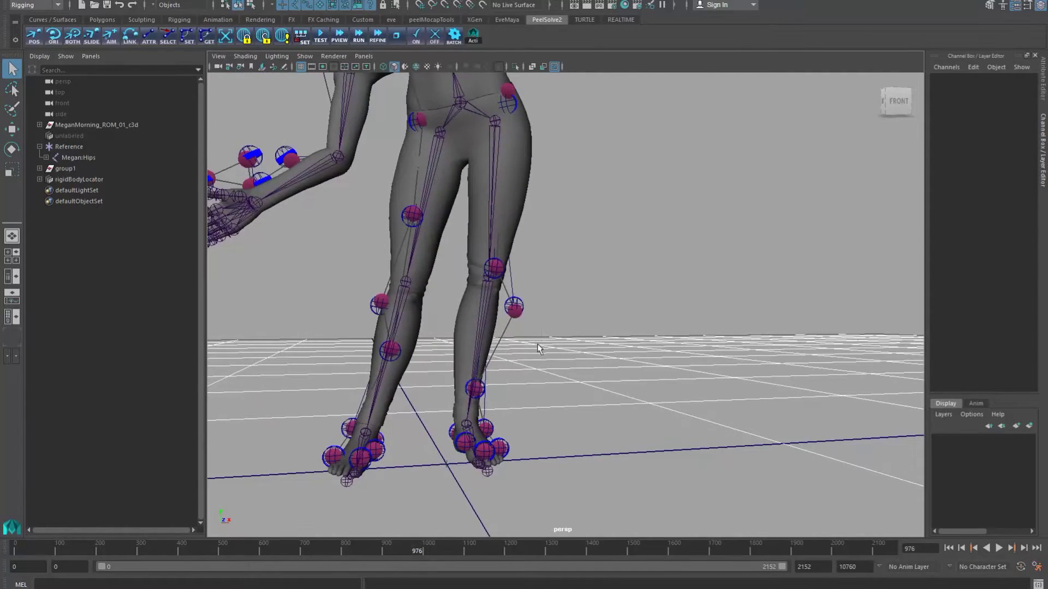
{"action": "right_click_drag", "start_coordinate": [537, 345], "coordinate": [467, 198], "text": "alt"}
{"action": "mouse_move", "coordinate": [435, 359]}
{"action": "left_mouse_down", "text": "alt"}
{"action": "mouse_move", "coordinate": [533, 348]}
{"action": "mouse_move", "coordinate": [662, 365]}
{"action": "mouse_move", "coordinate": [424, 356]}
{"action": "mouse_move", "coordinate": [427, 371]}
{"action": "left_mouse_up", "text": "alt"}
{"action": "right_click_drag", "start_coordinate": [572, 440], "coordinate": [555, 327], "text": "alt"}
{"action": "middle_click_drag", "start_coordinate": [556, 327], "coordinate": [636, 431], "text": "alt"}
{"action": "left_click_drag", "start_coordinate": [635, 431], "coordinate": [616, 418], "text": "alt"}
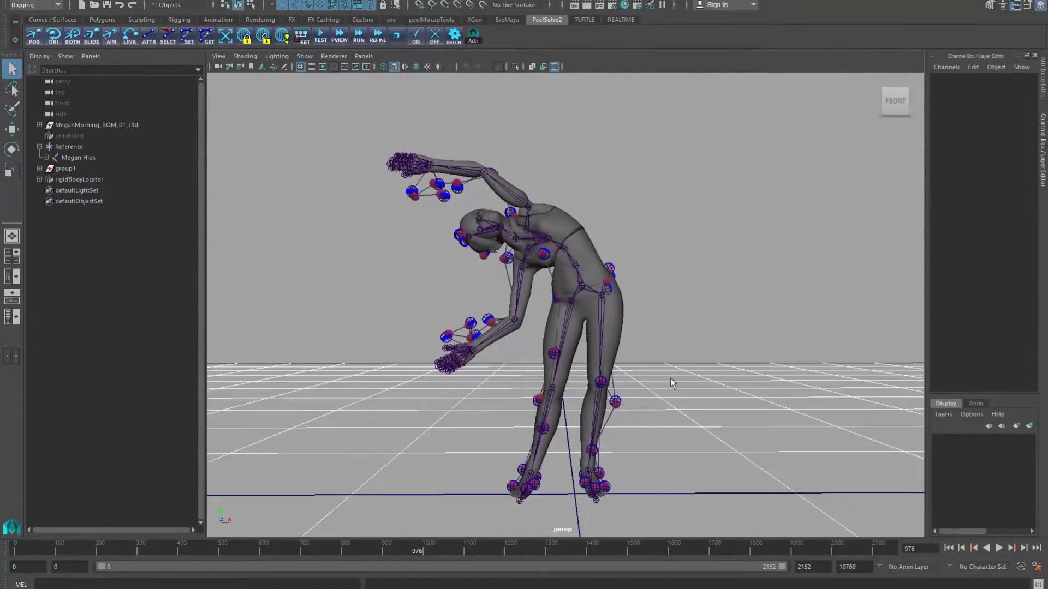
{"action": "right_click_drag", "start_coordinate": [692, 438], "coordinate": [684, 413], "text": "alt"}
{"action": "middle_click_drag", "start_coordinate": [685, 414], "coordinate": [658, 430], "text": "alt"}
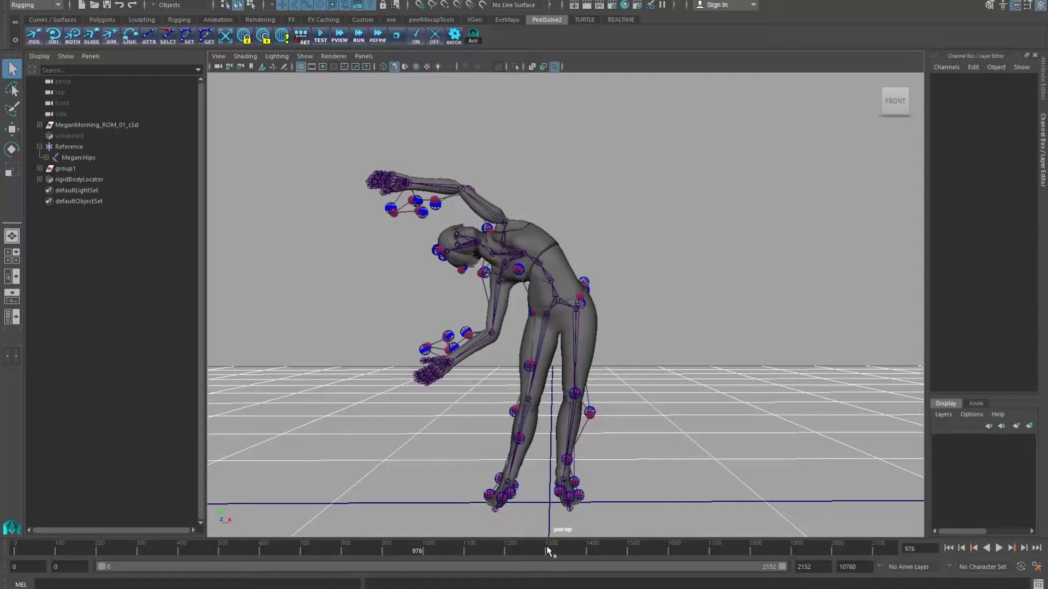
- Play the marker data on to frame 1383 and test solve the raised-leg pose
{"action": "key", "text": "alt+v"}
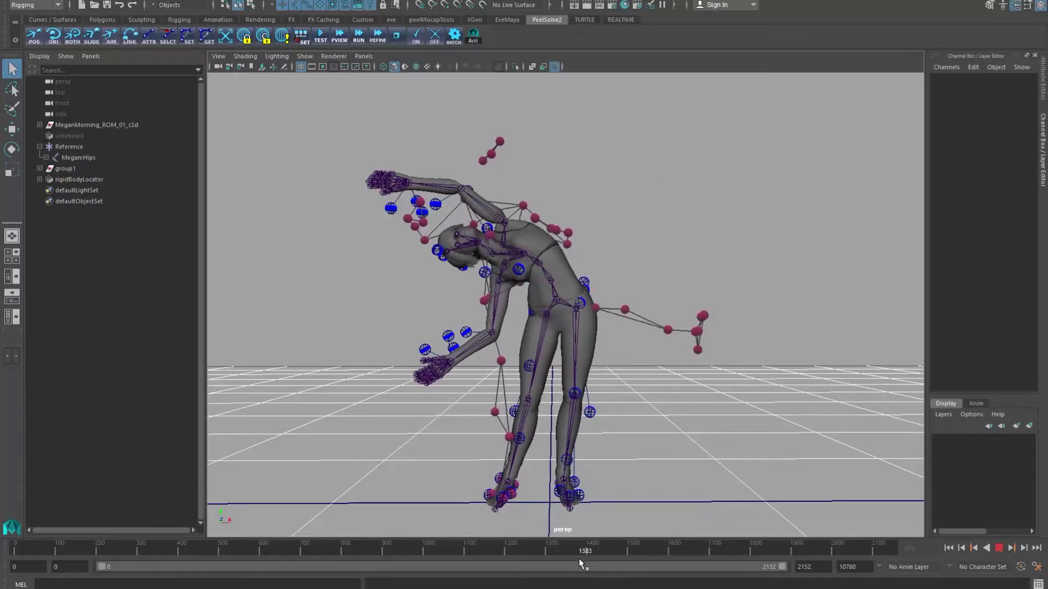
{"action": "left_click_drag", "start_coordinate": [579, 558], "coordinate": [578, 558]}
{"action": "left_click", "coordinate": [320, 36]}
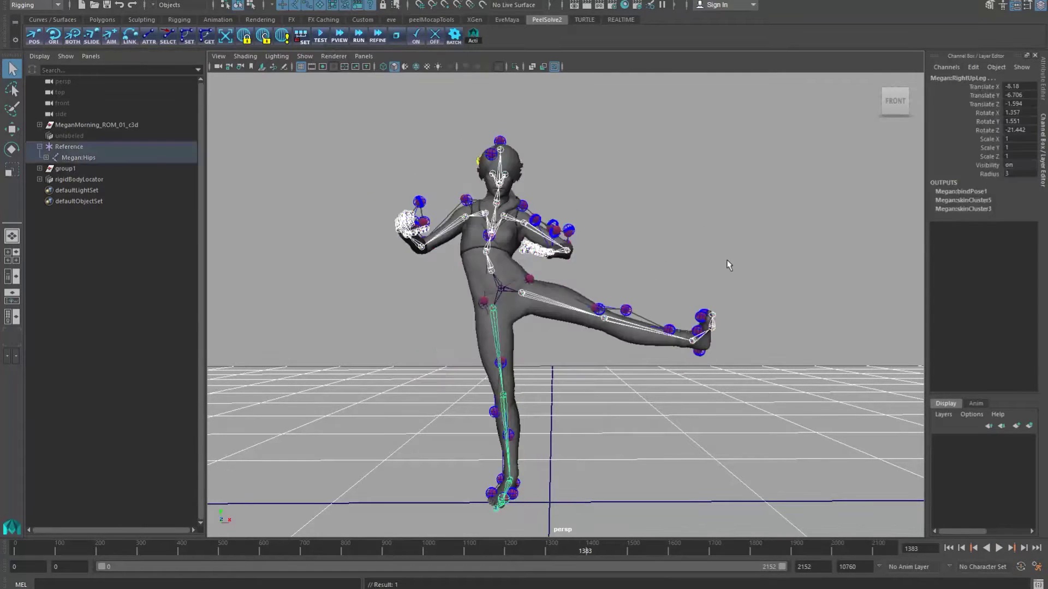
{"action": "left_click", "coordinate": [728, 266]}
- Go to frame 1936 and test solve the backward-bending pose, checking it from another angle
{"action": "left_click_drag", "start_coordinate": [791, 546], "coordinate": [806, 547]}
{"action": "left_click", "coordinate": [320, 36]}
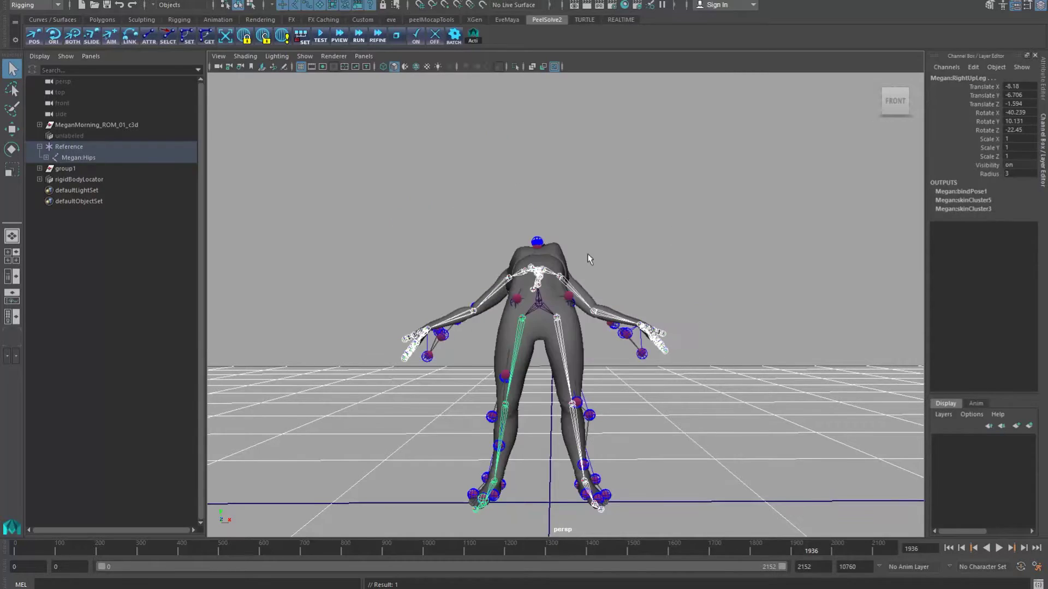
{"action": "left_click_drag", "start_coordinate": [585, 257], "coordinate": [340, 376], "text": "alt"}
{"action": "left_click", "coordinate": [724, 290]}
- Play through the beginning of the marker data, stop at frame 133 and test solve the skeleton there
{"action": "left_click_drag", "start_coordinate": [63, 548], "coordinate": [15, 548]}
{"action": "left_click_drag", "start_coordinate": [648, 341], "coordinate": [324, 427], "text": "alt"}
{"action": "key", "text": "alt+v"}
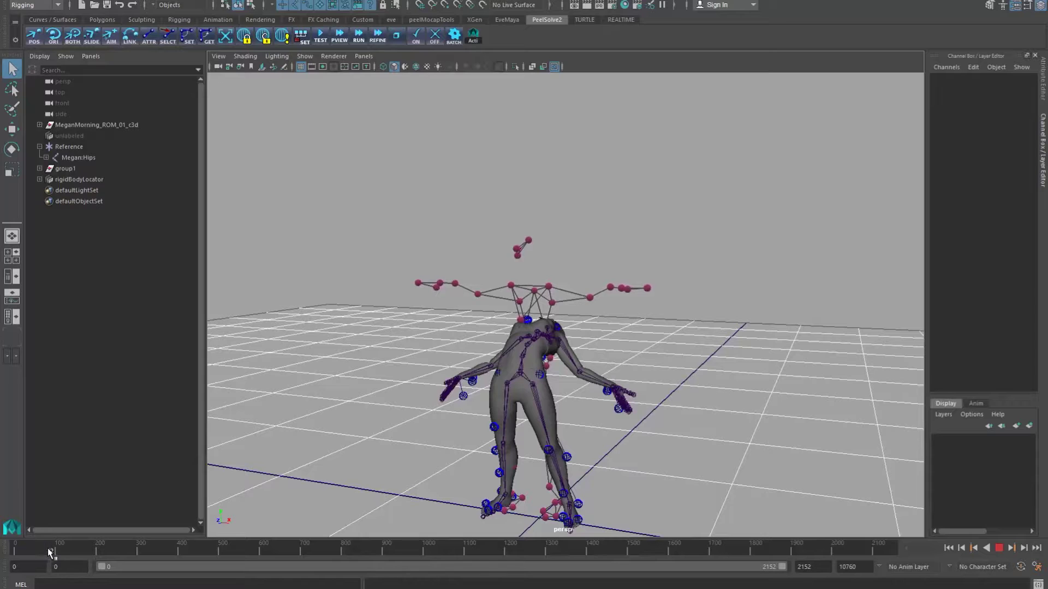
{"action": "key", "text": "alt+v"}
{"action": "left_click_drag", "start_coordinate": [359, 450], "coordinate": [441, 416], "text": "alt"}
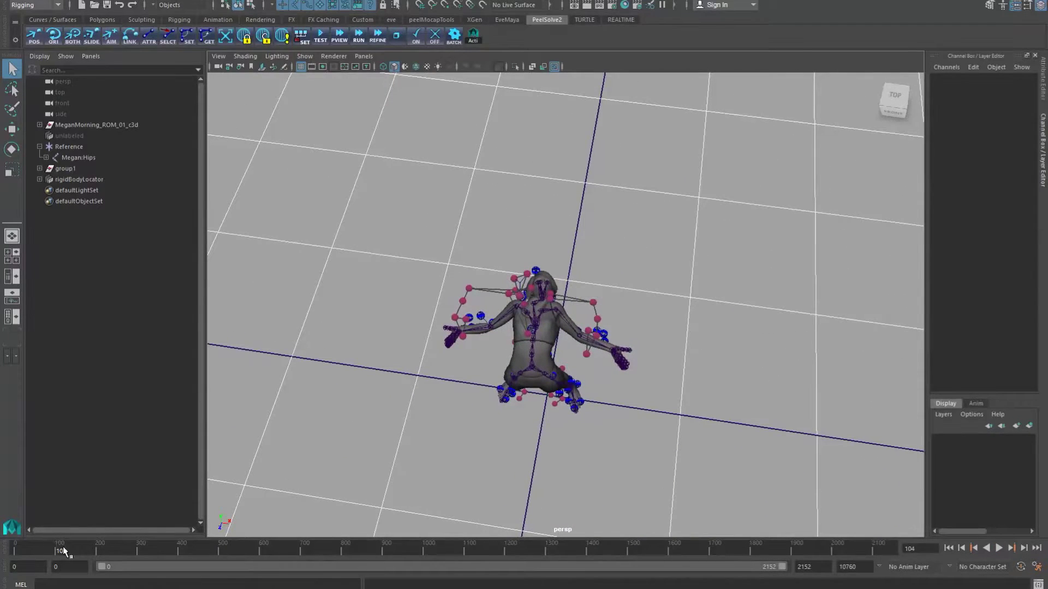
{"action": "key", "text": "alt+v"}
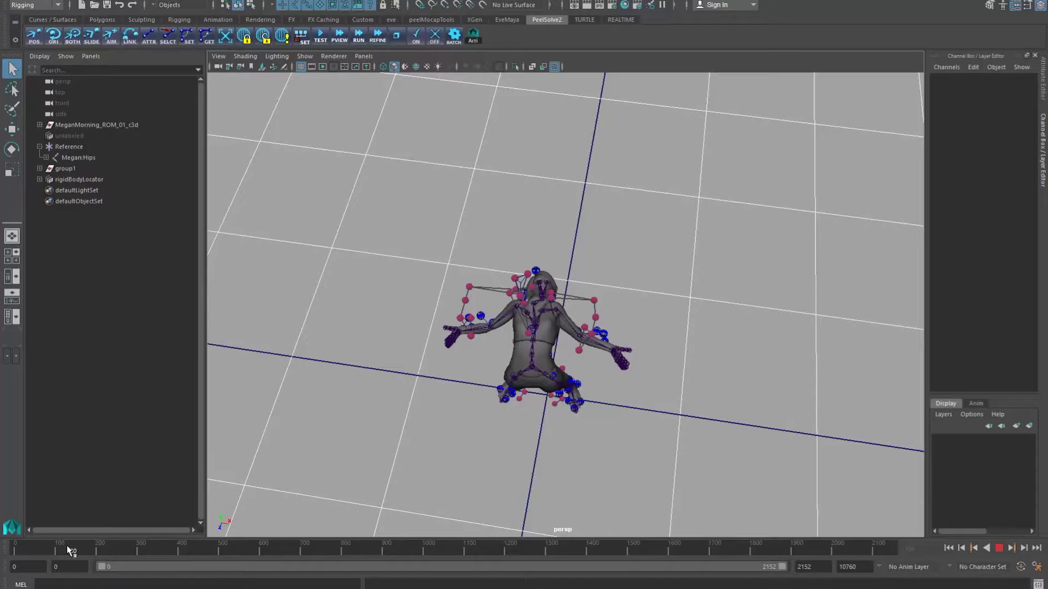
{"action": "key", "text": "alt+v"}
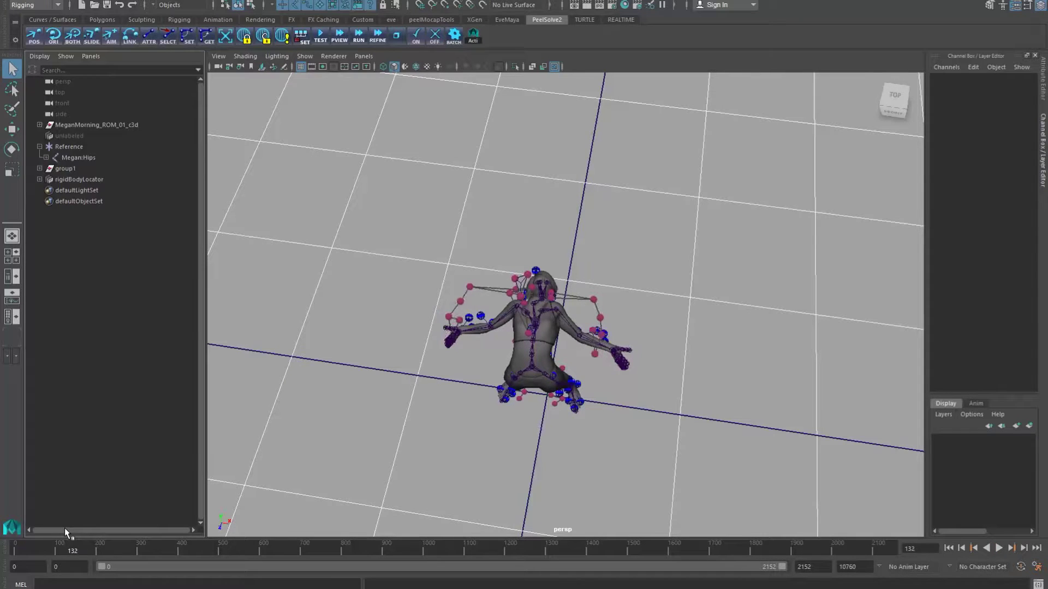
{"action": "key", "text": "alt+period"}
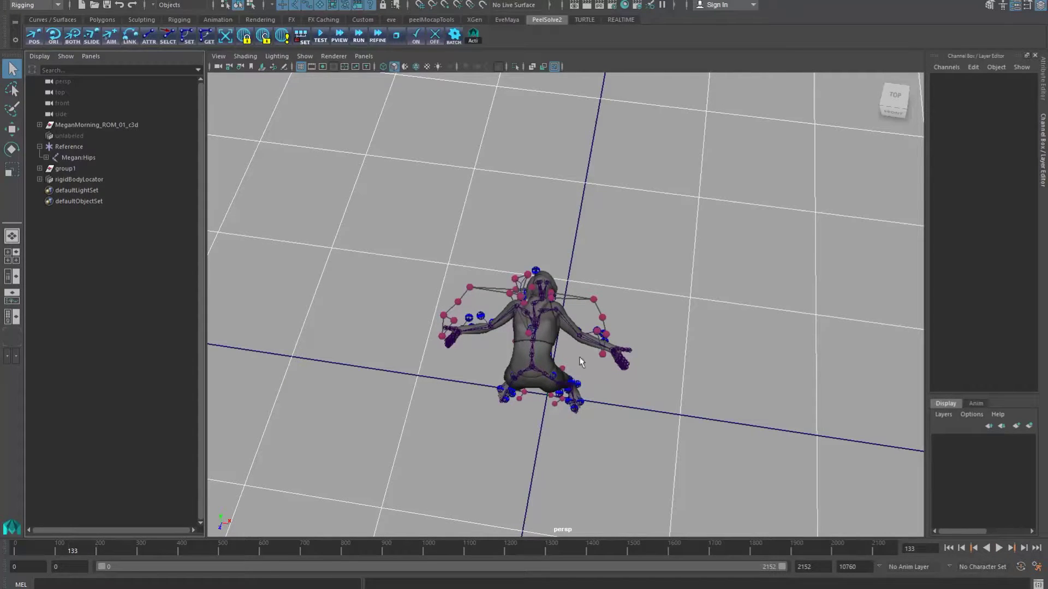
{"action": "left_click", "coordinate": [320, 36]}
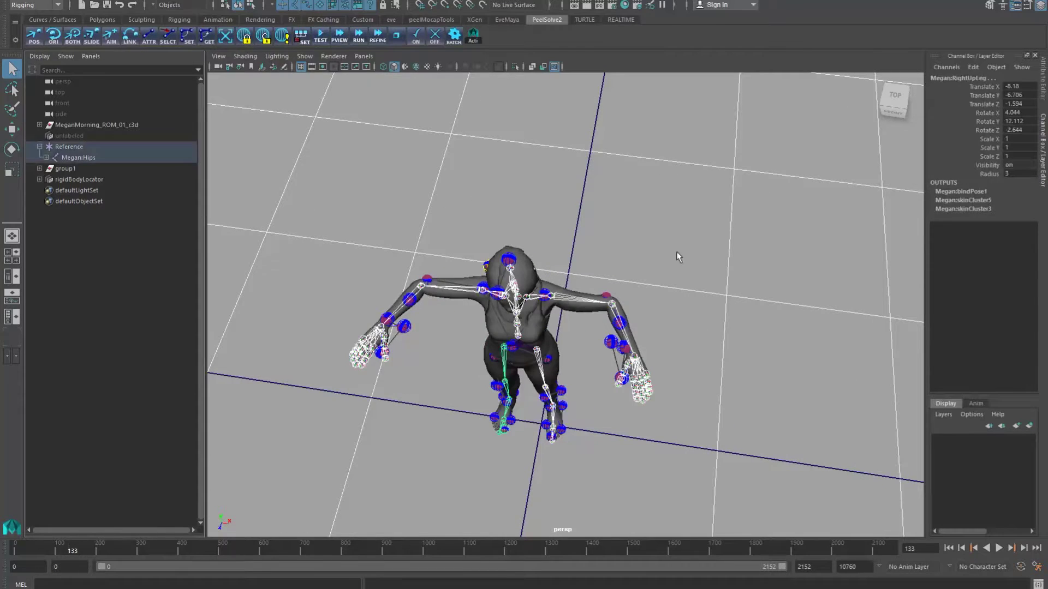
{"action": "left_click", "coordinate": [676, 252]}
- Select all active markers and lock them in place with snap locators, reviewing the locators in the scene list
{"action": "left_click_drag", "start_coordinate": [652, 382], "coordinate": [622, 309], "text": "alt"}
{"action": "left_click_drag", "start_coordinate": [764, 322], "coordinate": [588, 318], "text": "alt"}
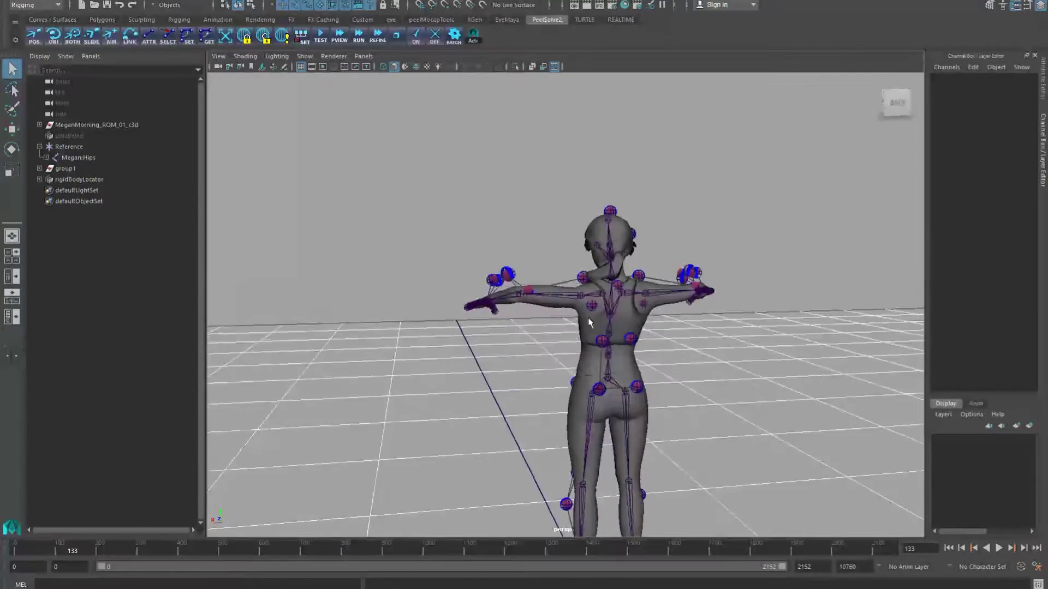
{"action": "scroll", "coordinate": [589, 322], "scroll_direction": "up", "scroll_amount": 3}
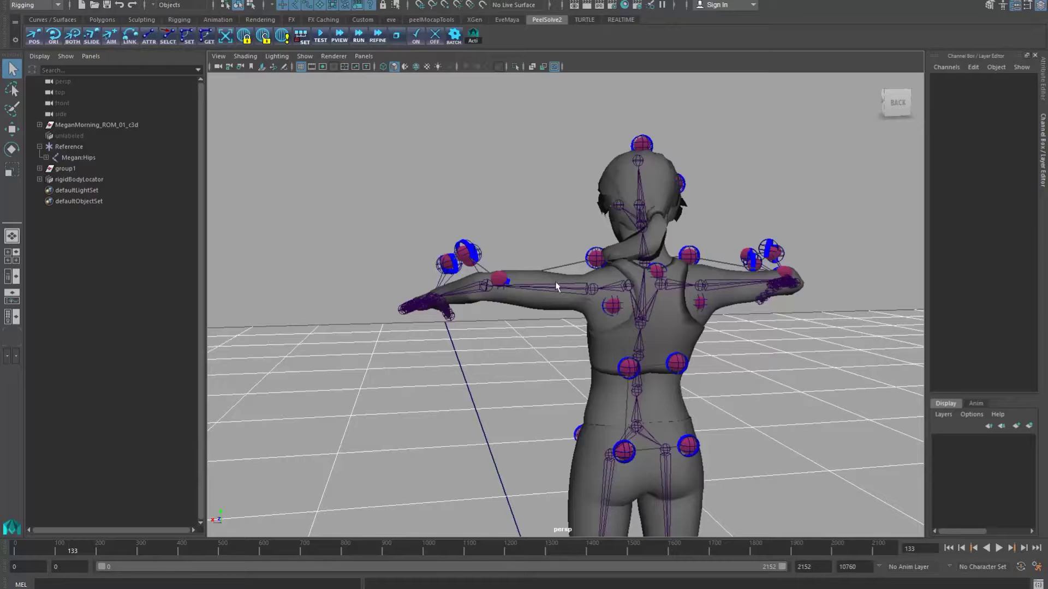
{"action": "left_click_drag", "start_coordinate": [557, 313], "coordinate": [585, 369], "text": "alt"}
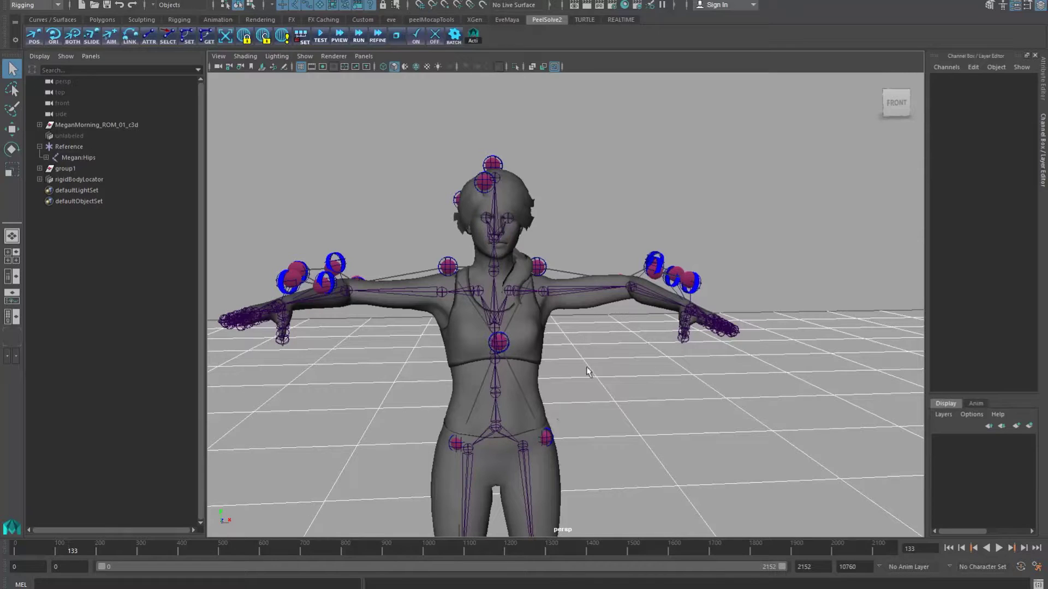
{"action": "left_click", "coordinate": [476, 40]}
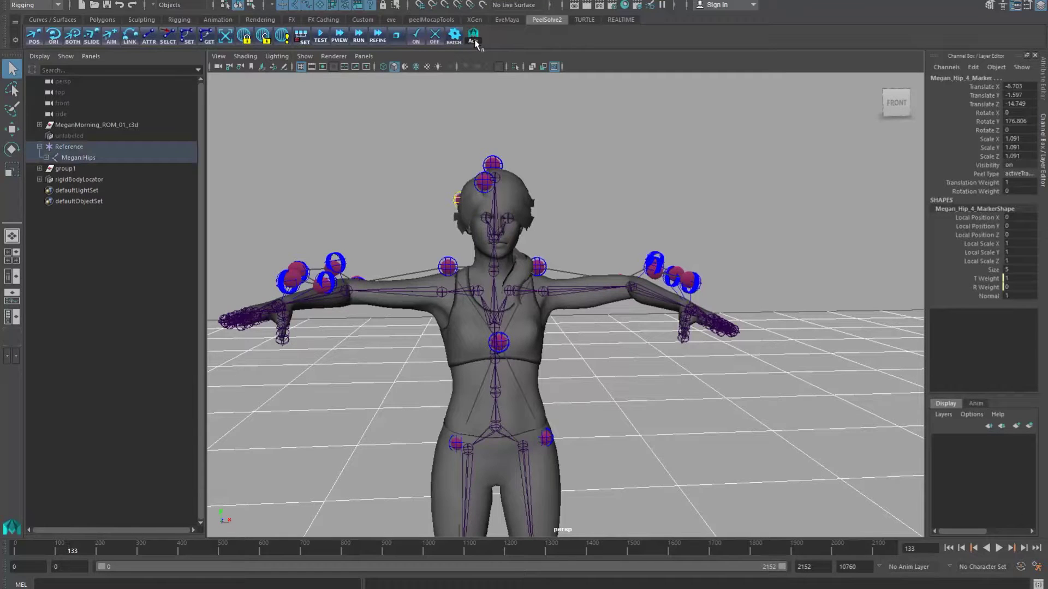
{"action": "left_click", "coordinate": [247, 40]}
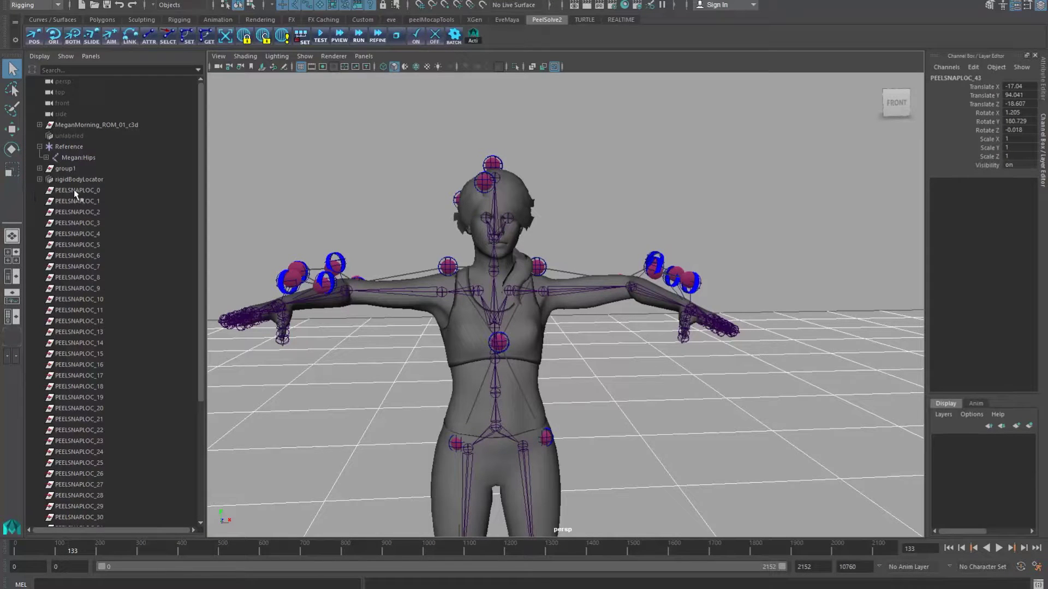
{"action": "scroll", "coordinate": [92, 327], "scroll_direction": "down", "scroll_amount": 5}
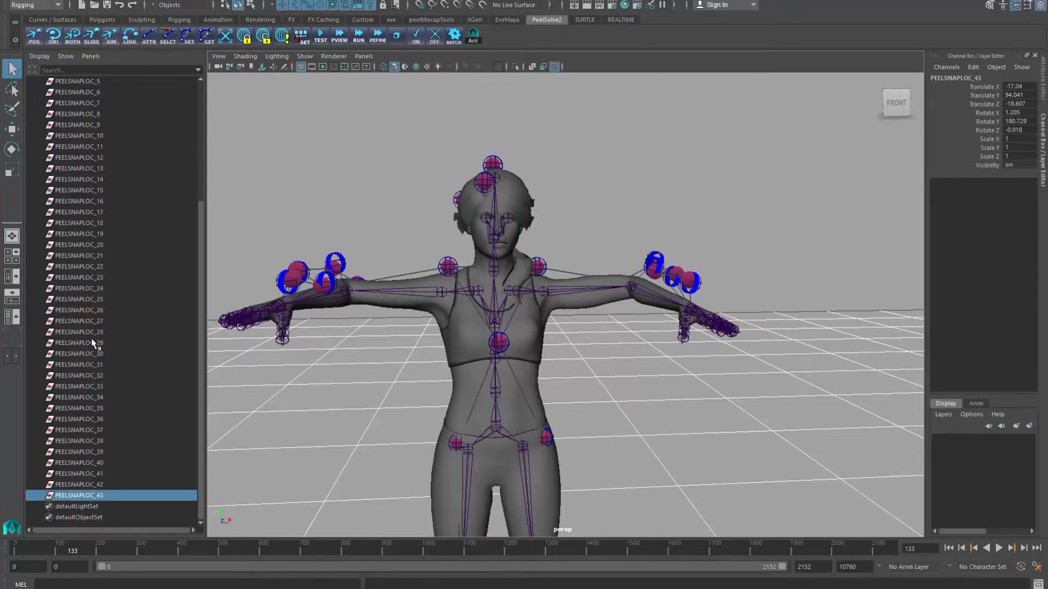
{"action": "scroll", "coordinate": [91, 327], "scroll_direction": "up", "scroll_amount": 5}
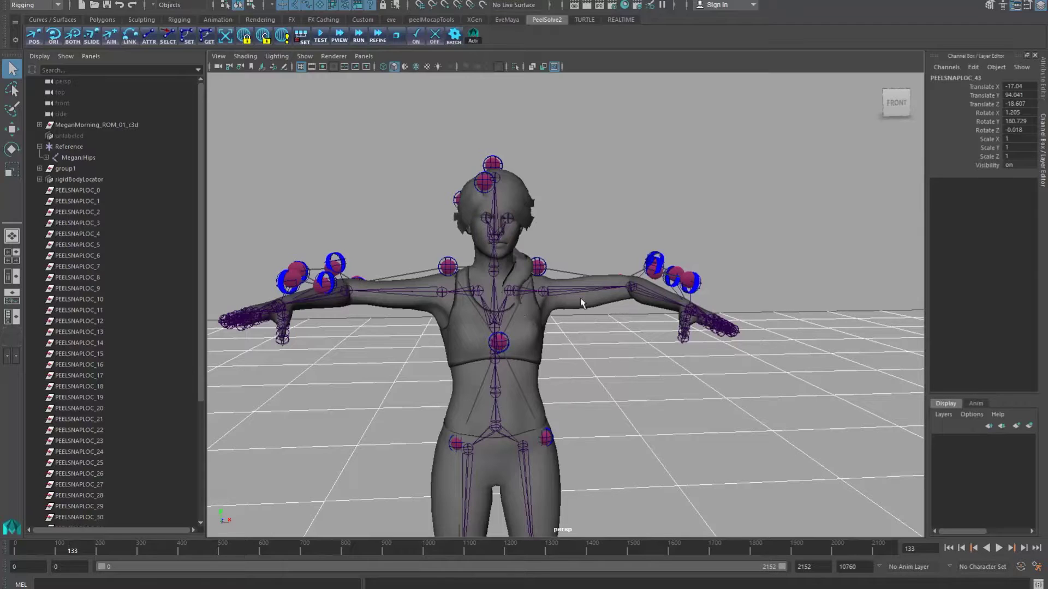
- Rotate the left upper arm joint forward in the top view, to about -4.7 in Rotate X, moving the elbow towards the front
{"action": "left_click_drag", "start_coordinate": [588, 293], "coordinate": [487, 317], "text": "alt"}
{"action": "left_click_drag", "start_coordinate": [584, 309], "coordinate": [505, 316], "text": "alt"}
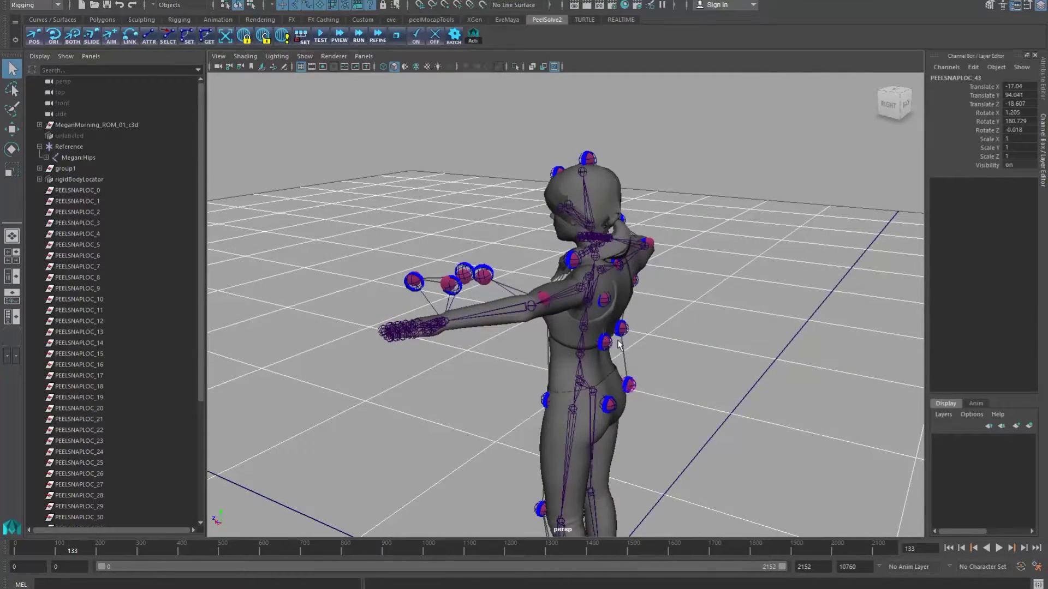
{"action": "left_click_drag", "start_coordinate": [618, 344], "coordinate": [567, 360], "text": "alt"}
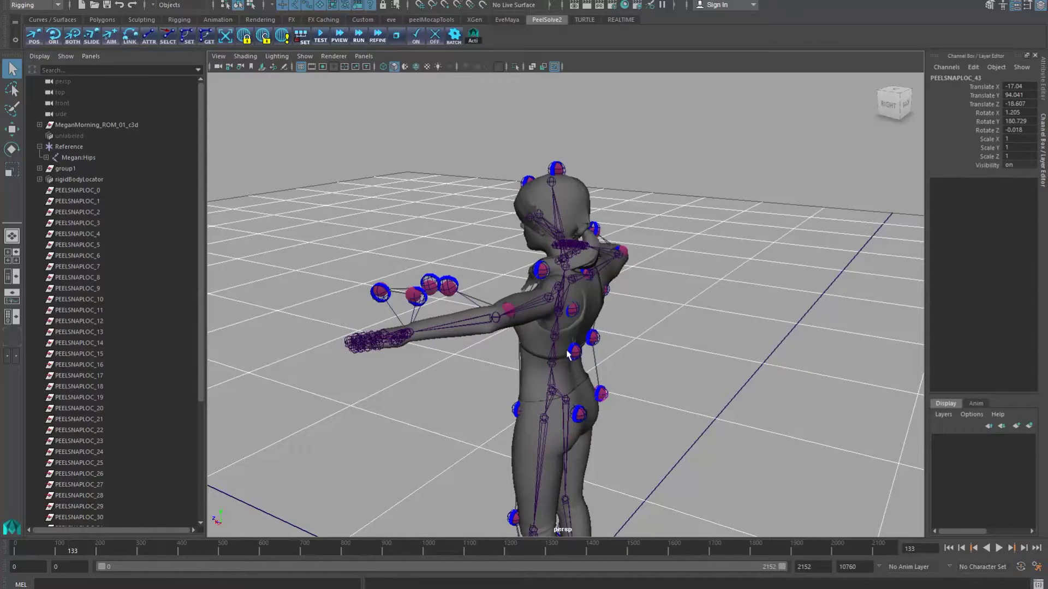
{"action": "left_click_drag", "start_coordinate": [553, 336], "coordinate": [668, 326], "text": "alt"}
{"action": "left_click", "coordinate": [573, 308]}
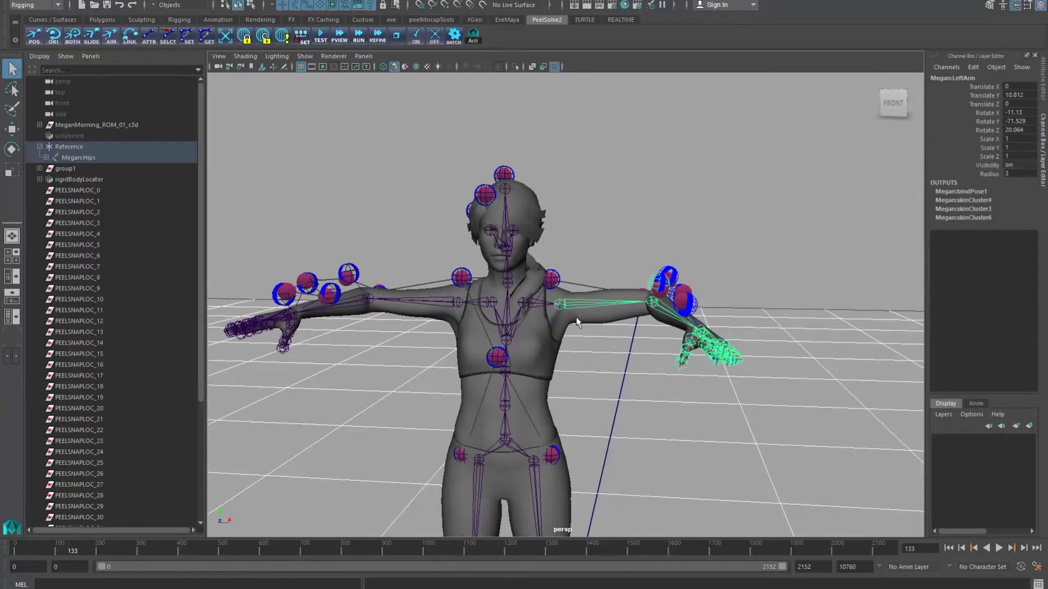
{"action": "key", "text": "e"}
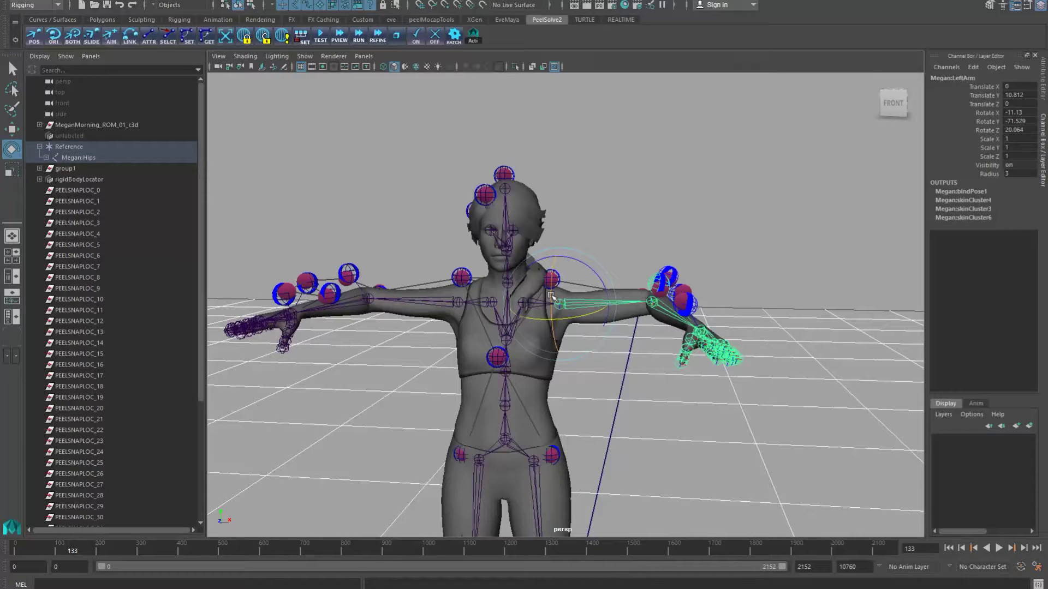
{"action": "left_click_drag", "start_coordinate": [664, 364], "coordinate": [575, 352], "text": "alt"}
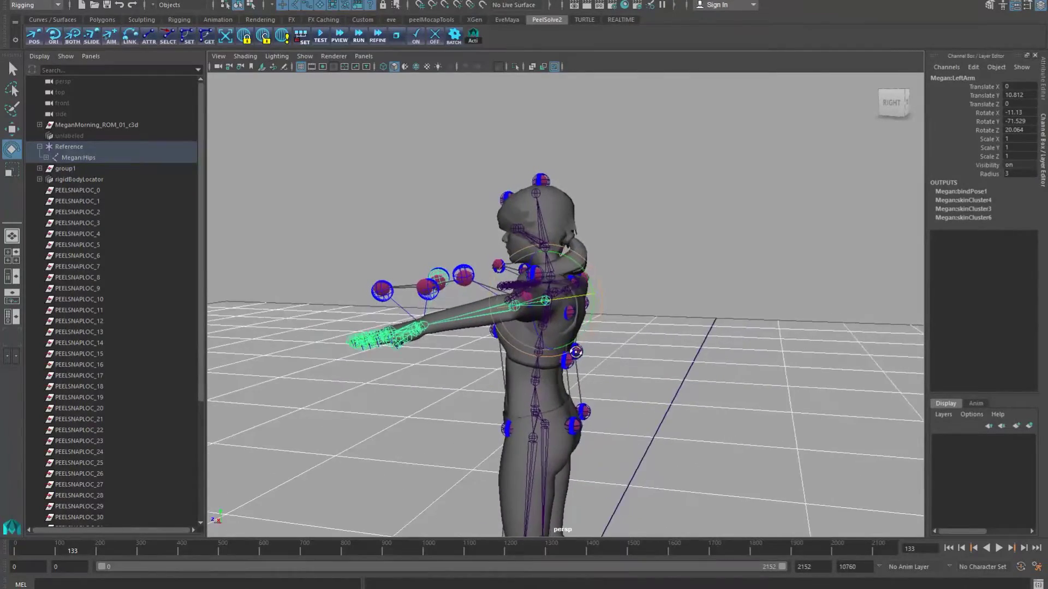
{"action": "scroll", "coordinate": [460, 356], "scroll_direction": "up", "scroll_amount": 4}
{"action": "left_click_drag", "start_coordinate": [562, 308], "coordinate": [587, 236], "text": "alt"}
{"action": "key", "text": "space"}
{"action": "middle_click_drag", "start_coordinate": [610, 308], "coordinate": [508, 316], "text": "alt"}
{"action": "right_click_drag", "start_coordinate": [546, 222], "coordinate": [583, 252], "text": "alt"}
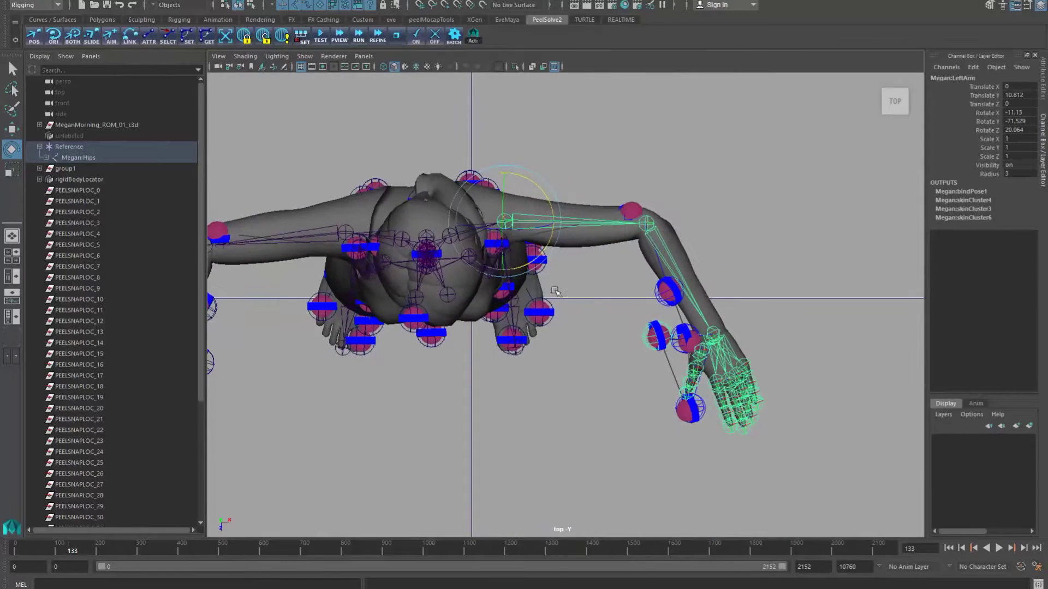
{"action": "middle_click_drag", "start_coordinate": [565, 297], "coordinate": [582, 349], "text": "alt"}
{"action": "right_click_drag", "start_coordinate": [608, 272], "coordinate": [662, 279], "text": "alt"}
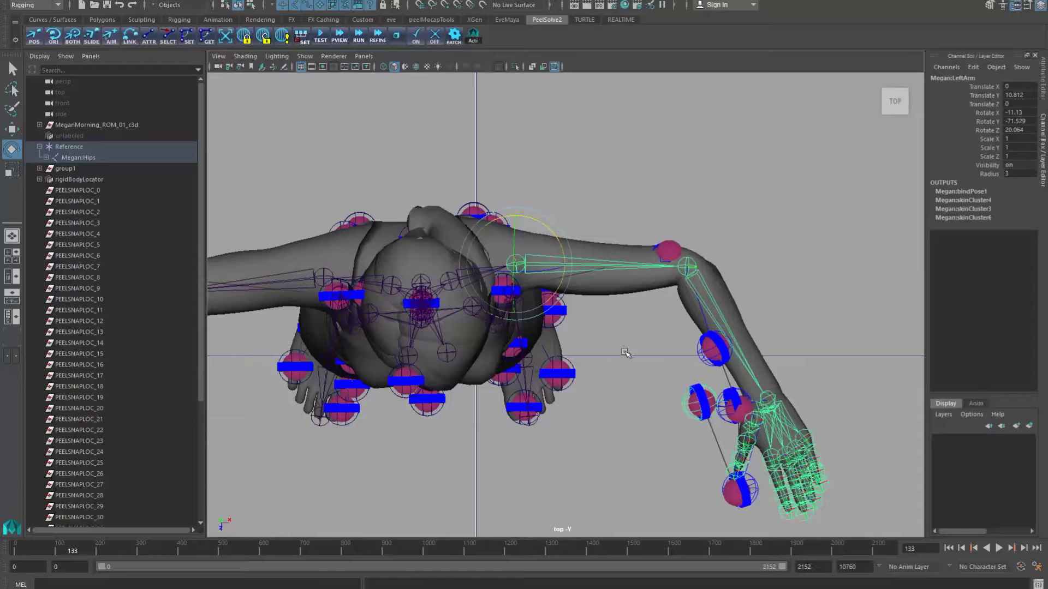
{"action": "middle_click_drag", "start_coordinate": [622, 353], "coordinate": [616, 358]}
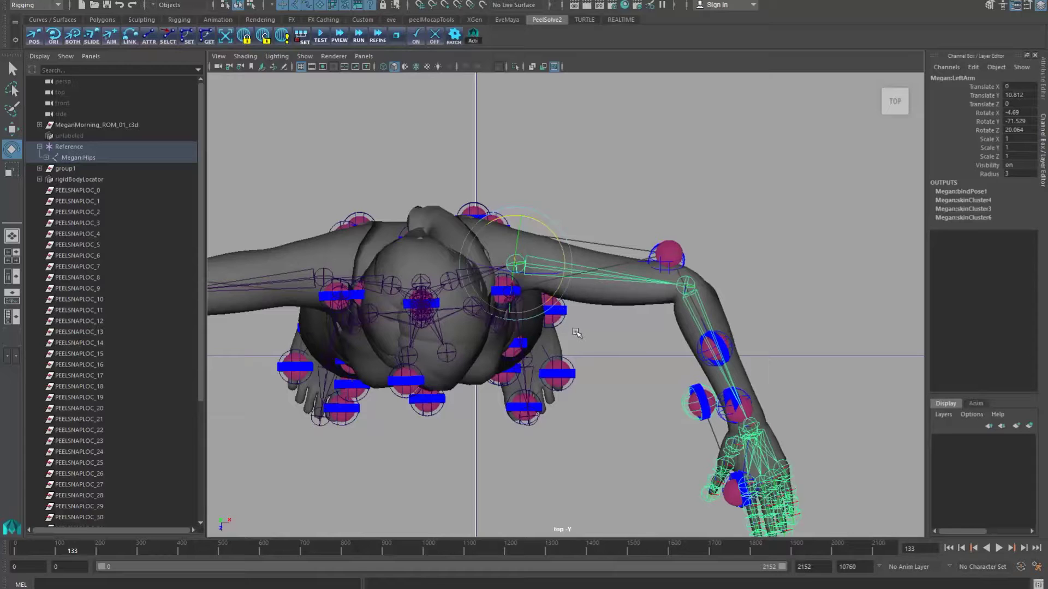
- Rotate the right upper arm joint forward in the top view, to about -12 in Rotate Z, moving the elbow towards the front
{"action": "middle_click_drag", "start_coordinate": [330, 334], "coordinate": [542, 274], "text": "alt"}
{"action": "left_click", "coordinate": [537, 252]}
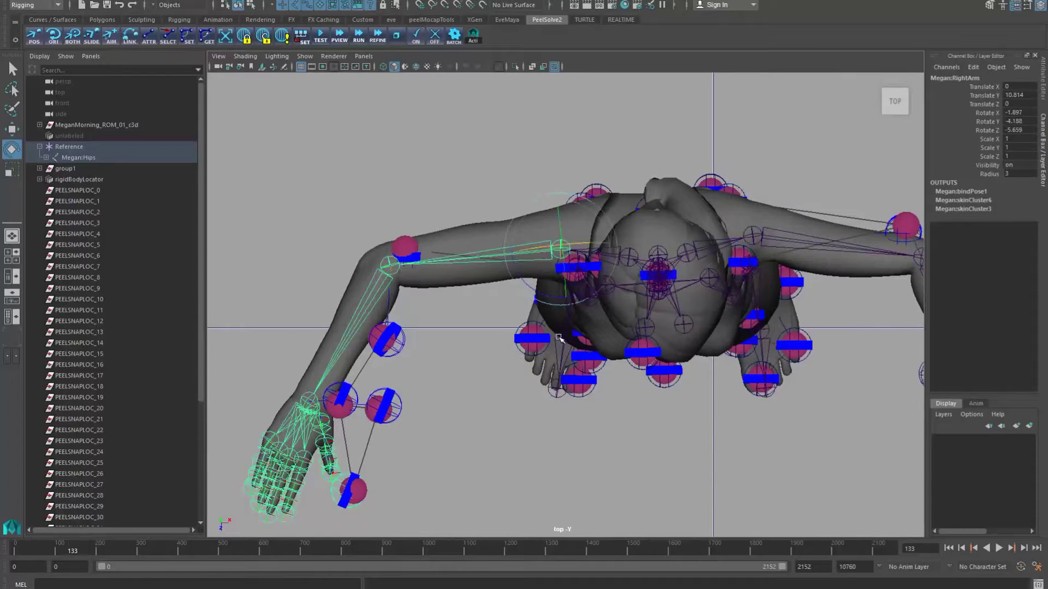
{"action": "middle_click_drag", "start_coordinate": [557, 340], "coordinate": [548, 348]}
{"action": "middle_click_drag", "start_coordinate": [663, 346], "coordinate": [588, 336], "text": "alt"}
- From behind in the perspective view, raise the left upper arm joint so the elbow sits closer to its marker
{"action": "key", "text": "space"}
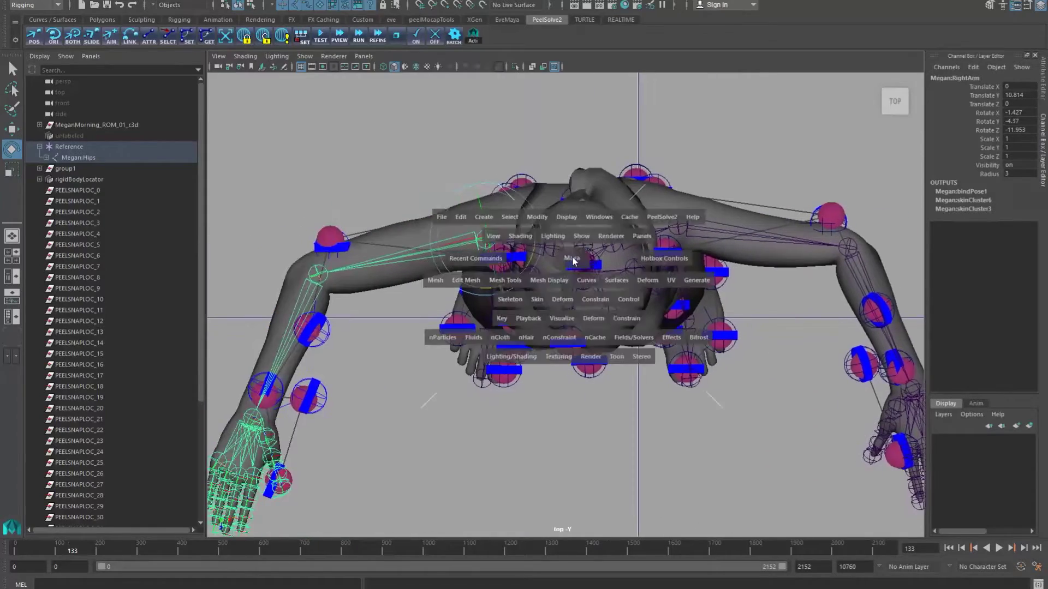
{"action": "left_click_drag", "start_coordinate": [573, 261], "coordinate": [573, 230]}
{"action": "left_click_drag", "start_coordinate": [604, 329], "coordinate": [442, 299], "text": "alt"}
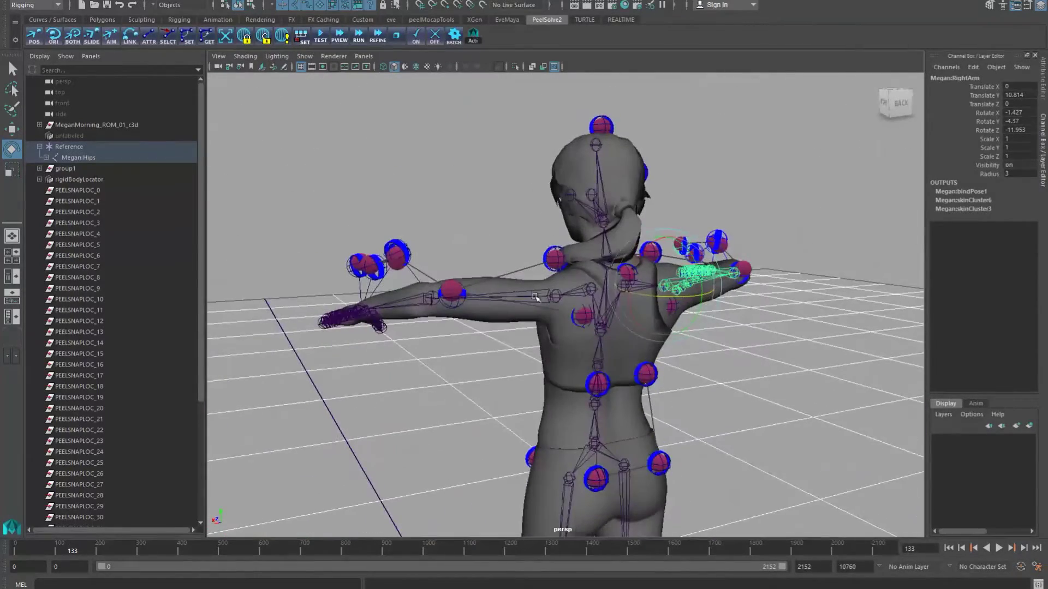
{"action": "left_click", "coordinate": [535, 298]}
{"action": "left_click_drag", "start_coordinate": [537, 322], "coordinate": [496, 298], "text": "alt"}
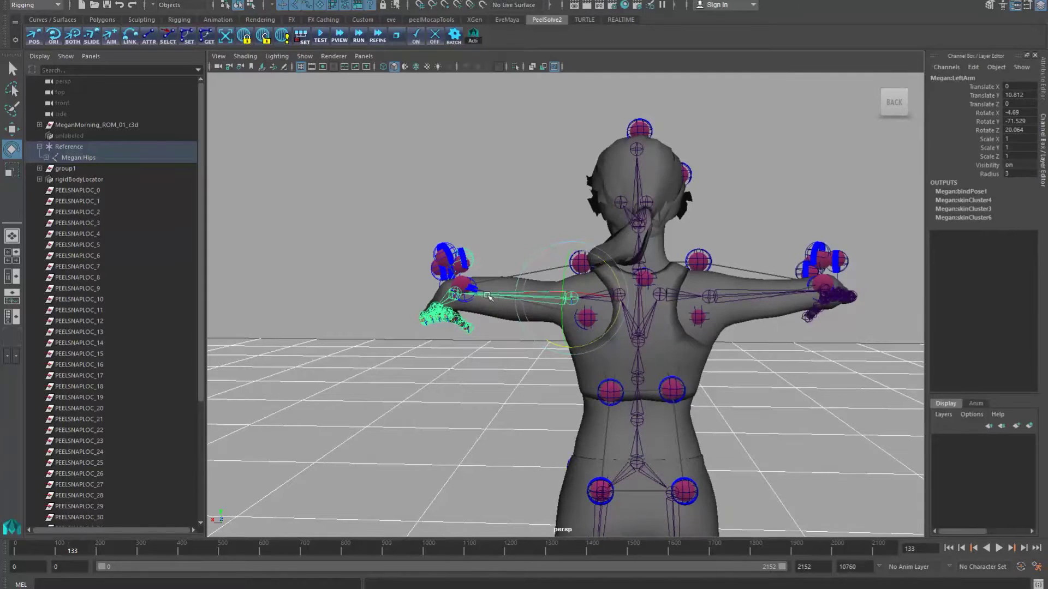
{"action": "middle_click_drag", "start_coordinate": [511, 382], "coordinate": [552, 395], "text": "alt"}
- Raise the right upper arm joint from behind to about -4.9 in Rotate X, undoing the first rotation attempt
{"action": "left_click", "coordinate": [750, 303]}
{"action": "middle_click_drag", "start_coordinate": [818, 347], "coordinate": [739, 348], "text": "alt"}
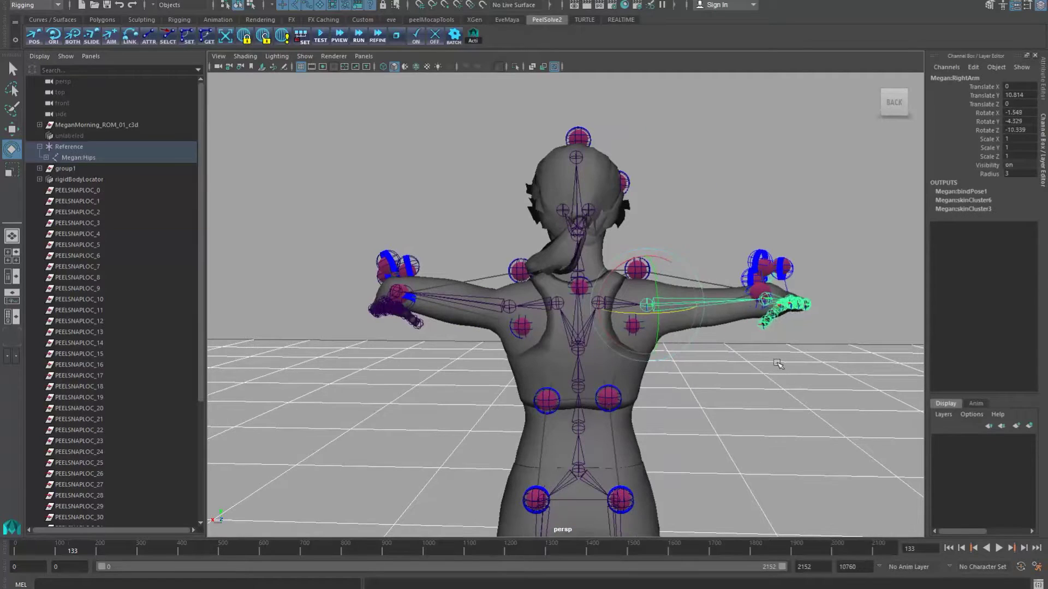
{"action": "key", "text": "ctrl+z"}
{"action": "left_click_drag", "start_coordinate": [608, 277], "coordinate": [604, 283]}
{"action": "middle_click_drag", "start_coordinate": [760, 376], "coordinate": [720, 395], "text": "alt"}
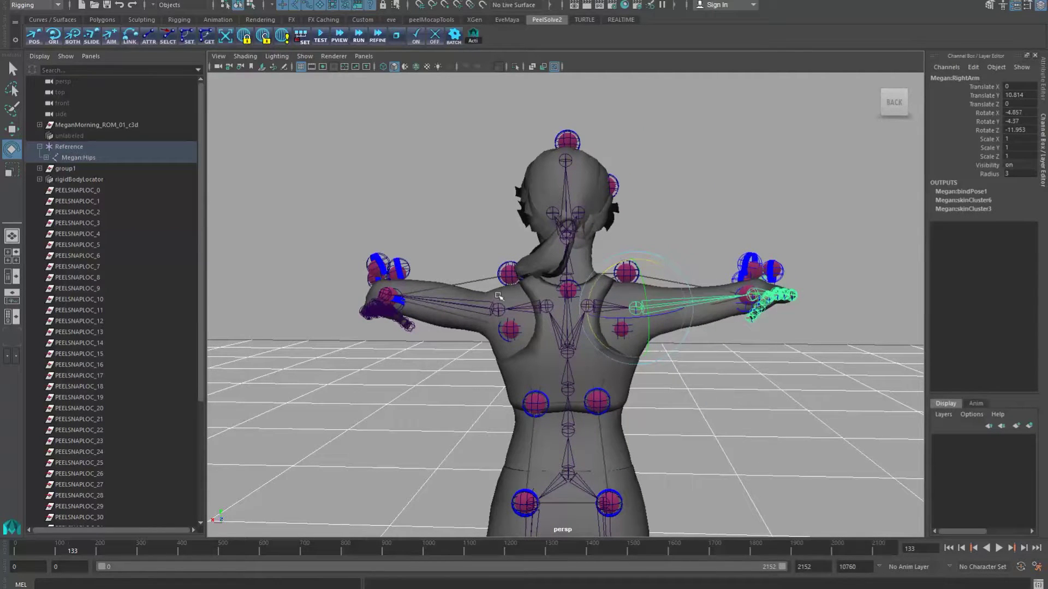
{"action": "left_click", "coordinate": [474, 310]}
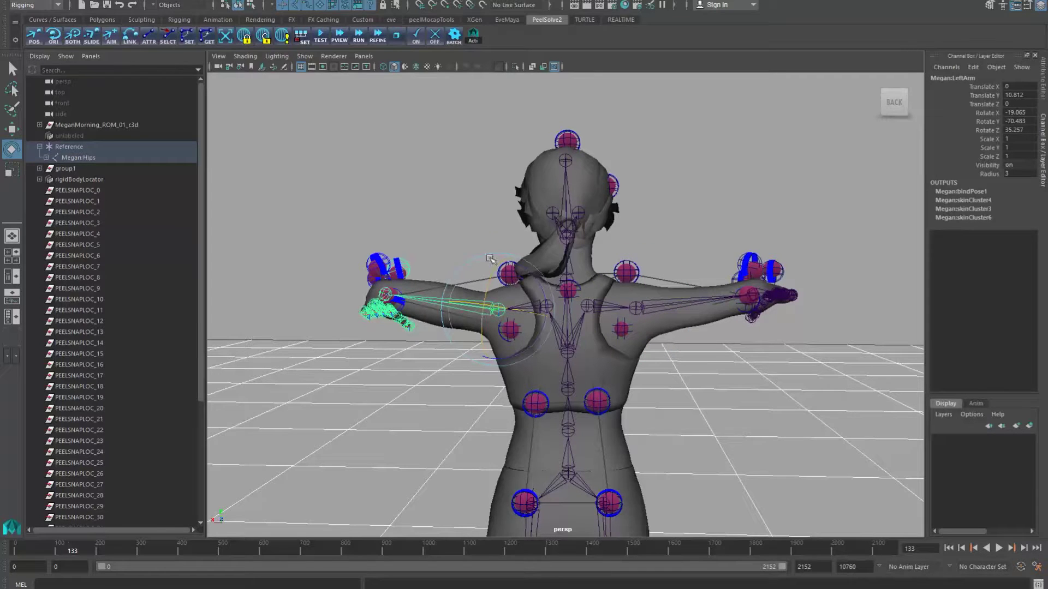
- Bend the right forearm inward in the top view, to about -54.5 in Rotate Z, so it runs between the wrist markers
{"action": "key", "text": "space"}
{"action": "left_click_drag", "start_coordinate": [490, 168], "coordinate": [447, 171]}
{"action": "left_click", "coordinate": [308, 289]}
{"action": "middle_click_drag", "start_coordinate": [443, 384], "coordinate": [568, 314], "text": "alt"}
{"action": "right_click_drag", "start_coordinate": [338, 228], "coordinate": [435, 358], "text": "alt"}
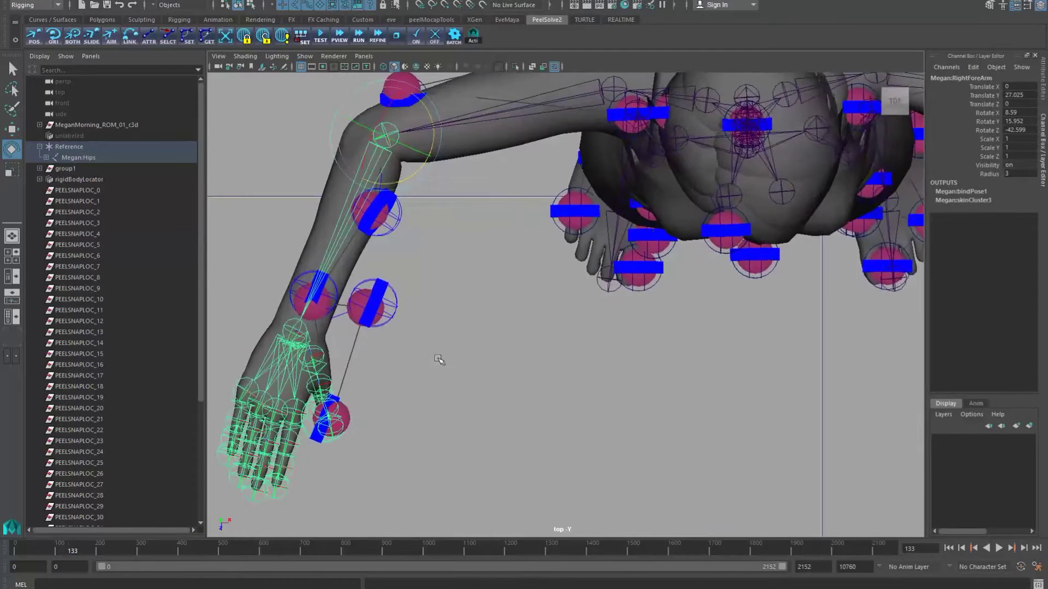
{"action": "middle_click_drag", "start_coordinate": [435, 358], "coordinate": [515, 334], "text": "alt"}
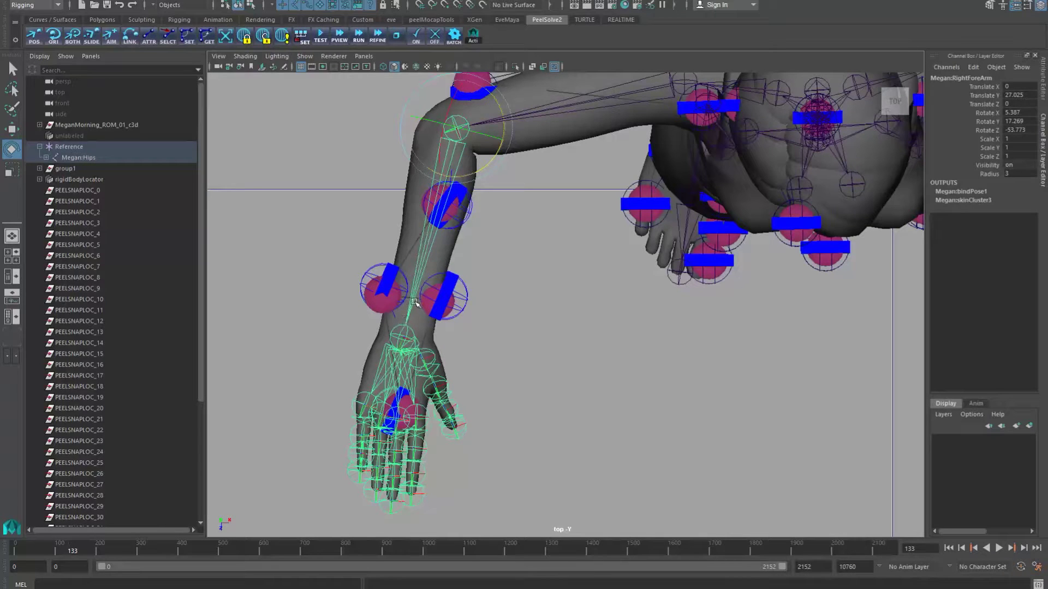
{"action": "middle_click_drag", "start_coordinate": [510, 356], "coordinate": [510, 358]}
- Bend the left forearm inward in the top view, to about 17 in Rotate Y, so it runs between its wrist markers
{"action": "middle_click_drag", "start_coordinate": [613, 374], "coordinate": [266, 341], "text": "alt"}
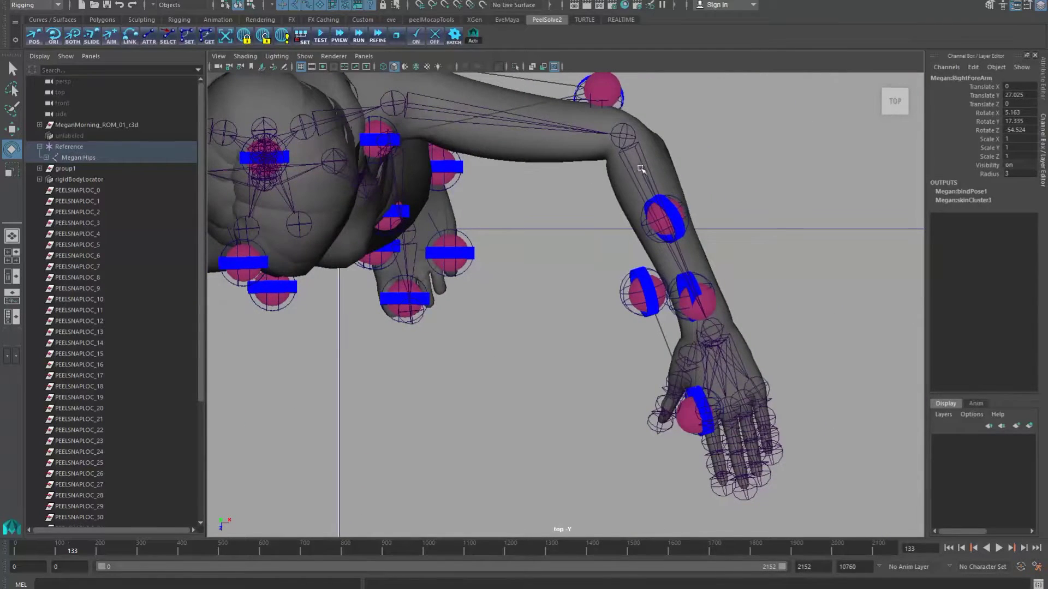
{"action": "left_click", "coordinate": [635, 168]}
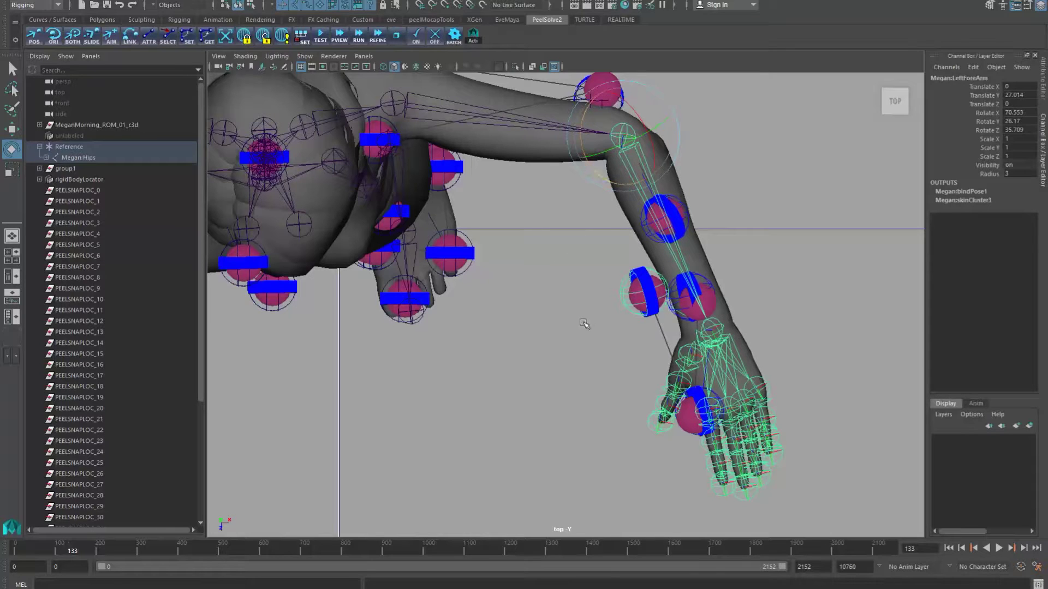
{"action": "middle_click_drag", "start_coordinate": [584, 324], "coordinate": [568, 329]}
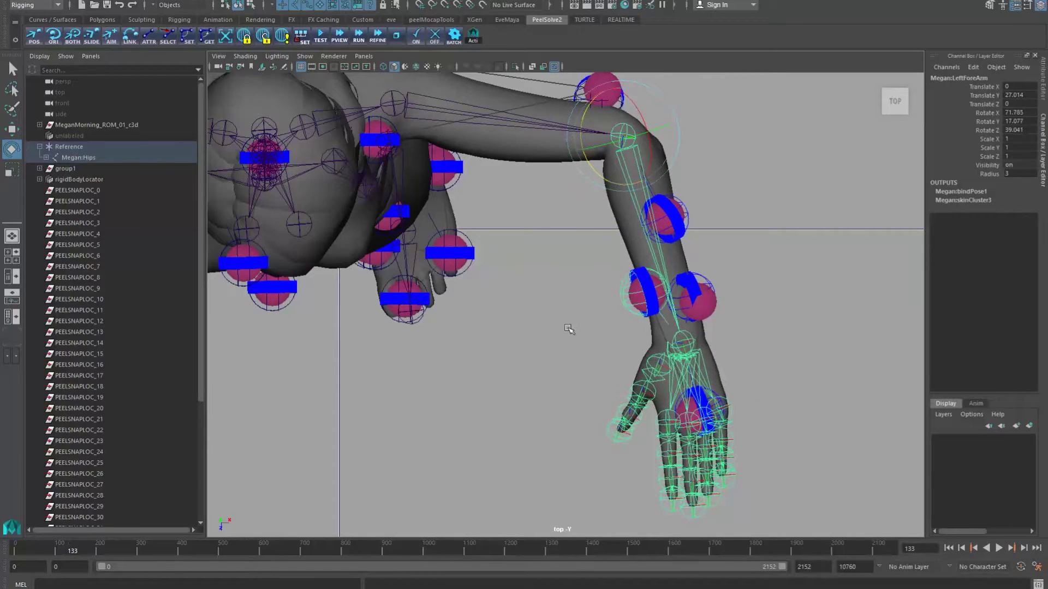
- Twist the left upper arm joint in the perspective side view to about -34.5, -76.9, 51.2, lifting the forearm towards its markers
{"action": "middle_click_drag", "start_coordinate": [512, 359], "coordinate": [626, 337], "text": "alt"}
{"action": "right_click_drag", "start_coordinate": [625, 336], "coordinate": [513, 355], "text": "alt"}
{"action": "middle_click_drag", "start_coordinate": [508, 307], "coordinate": [674, 289], "text": "alt"}
{"action": "right_click_drag", "start_coordinate": [674, 289], "coordinate": [601, 311], "text": "alt"}
{"action": "key", "text": "space"}
{"action": "left_click_drag", "start_coordinate": [664, 303], "coordinate": [664, 282]}
{"action": "left_click", "coordinate": [445, 357]}
{"action": "left_click", "coordinate": [467, 306]}
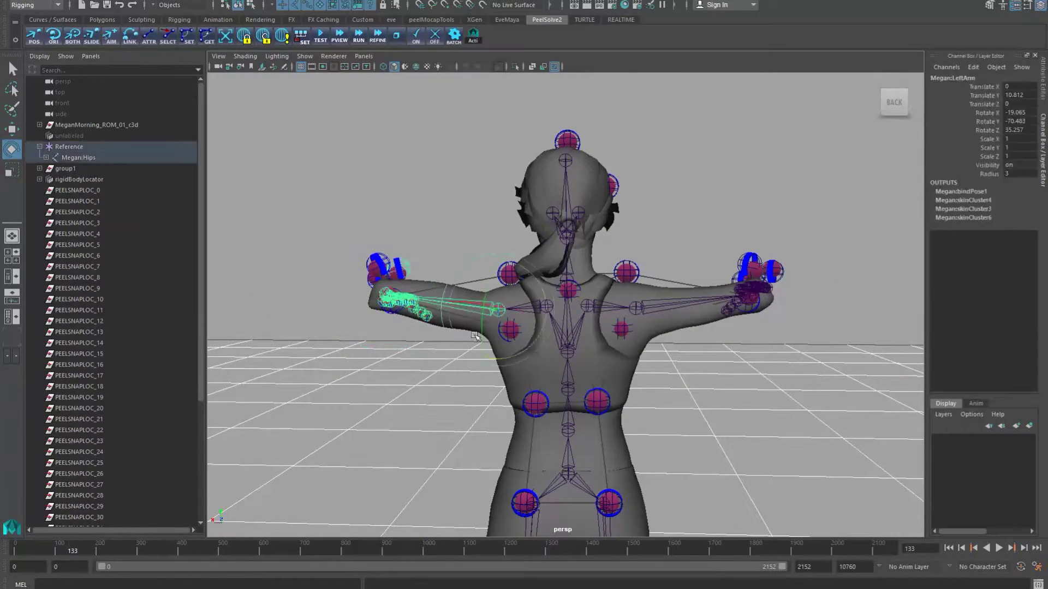
{"action": "left_click_drag", "start_coordinate": [485, 331], "coordinate": [405, 326], "text": "alt"}
{"action": "middle_click_drag", "start_coordinate": [440, 298], "coordinate": [468, 303], "text": "alt"}
{"action": "middle_click_drag", "start_coordinate": [567, 446], "coordinate": [546, 445]}
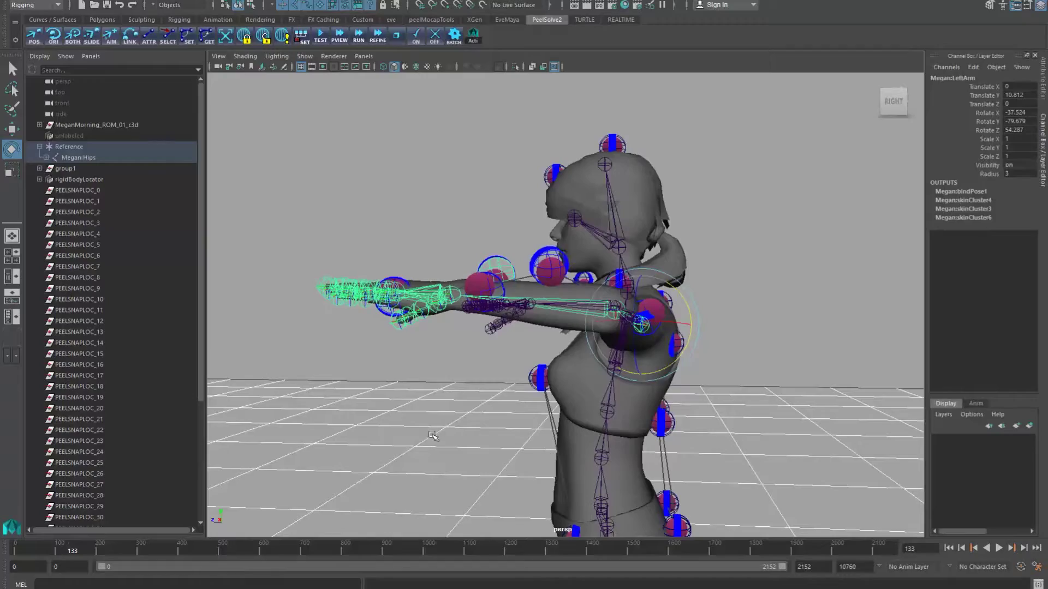
{"action": "left_click_drag", "start_coordinate": [431, 434], "coordinate": [437, 286], "text": "alt"}
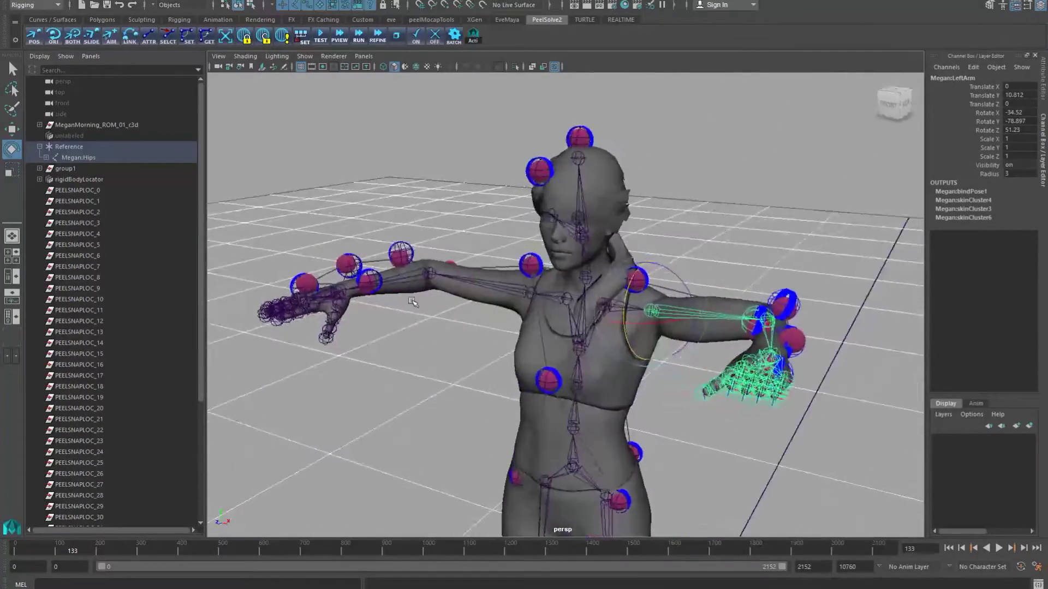
- Twist the right upper arm joint to about 1 in Rotate Y to refine its fit, leaving nothing selected
{"action": "left_click", "coordinate": [415, 274]}
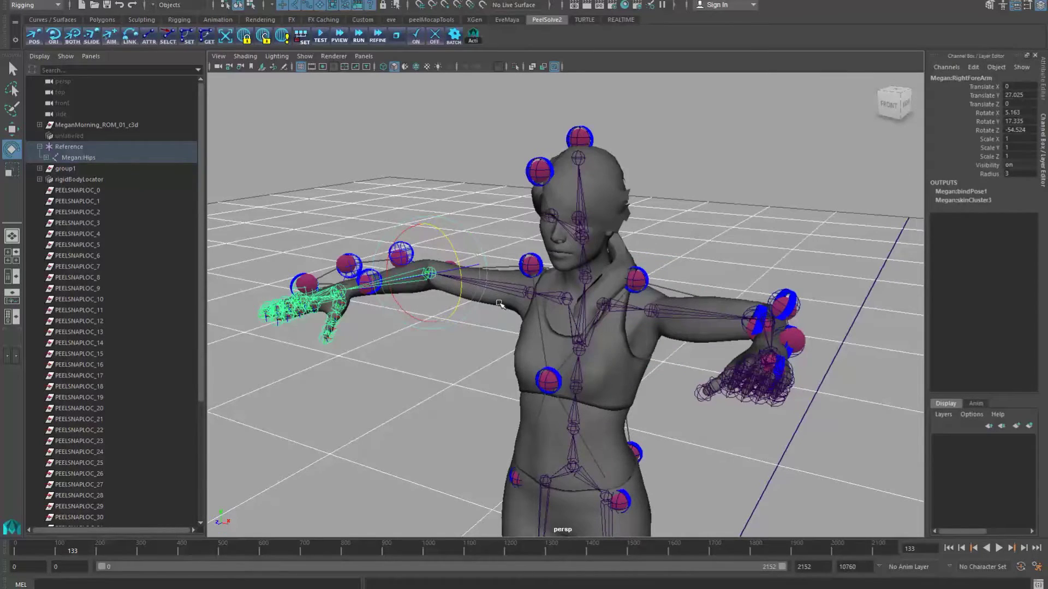
{"action": "left_click", "coordinate": [517, 293]}
{"action": "left_click_drag", "start_coordinate": [518, 282], "coordinate": [627, 374], "text": "alt"}
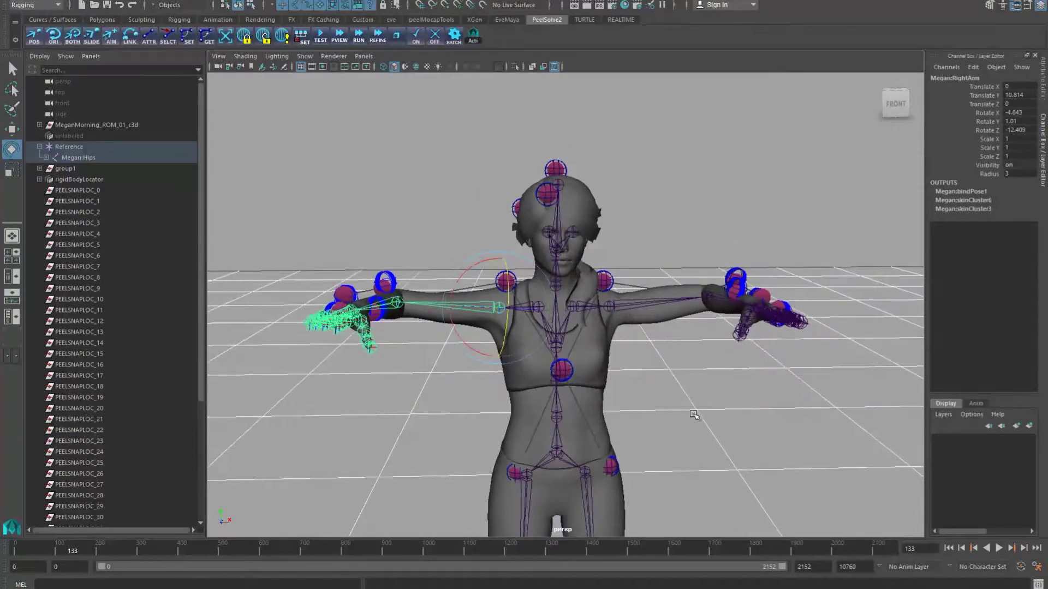
{"action": "left_click", "coordinate": [700, 418]}
{"action": "key", "text": "q"}
- Unlock the active markers, removing their snap locators, and test solve the skeleton at frame 133
{"action": "scroll", "coordinate": [693, 423], "scroll_direction": "down", "scroll_amount": 2}
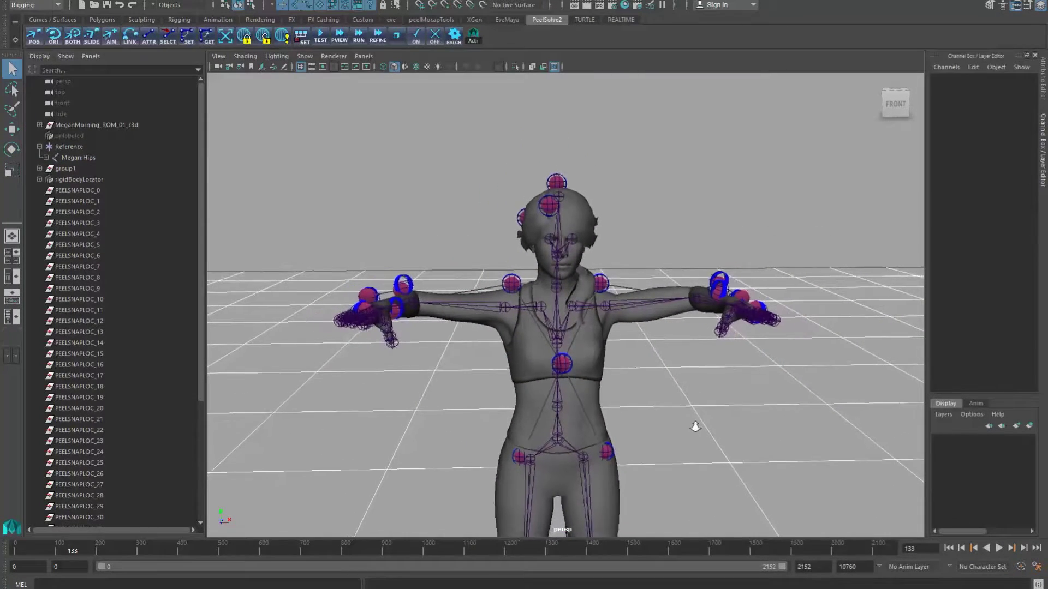
{"action": "middle_click_drag", "start_coordinate": [701, 424], "coordinate": [664, 382], "text": "alt"}
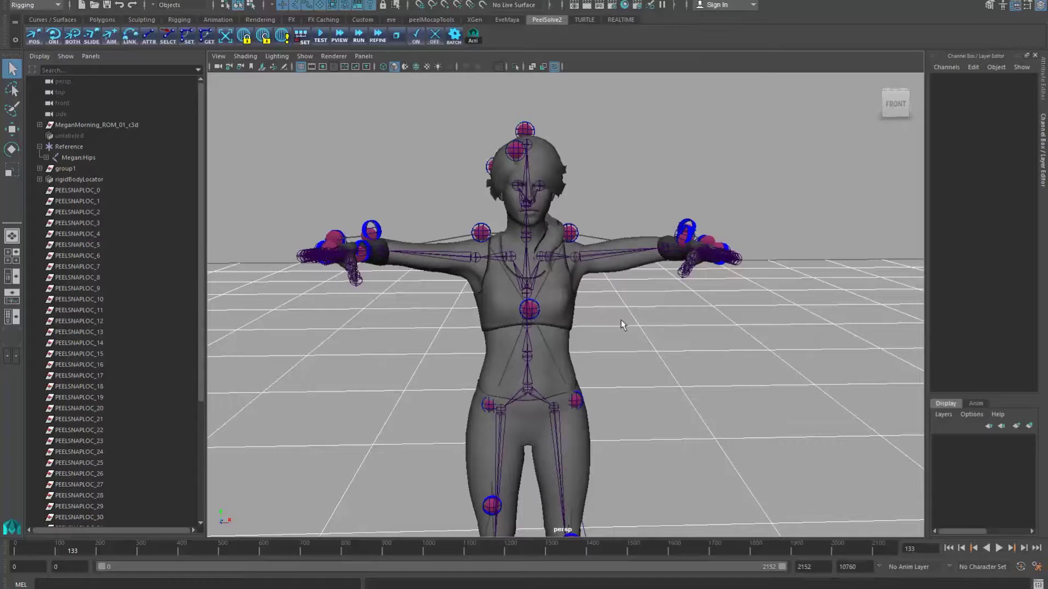
{"action": "left_click_drag", "start_coordinate": [516, 267], "coordinate": [510, 273], "text": "alt"}
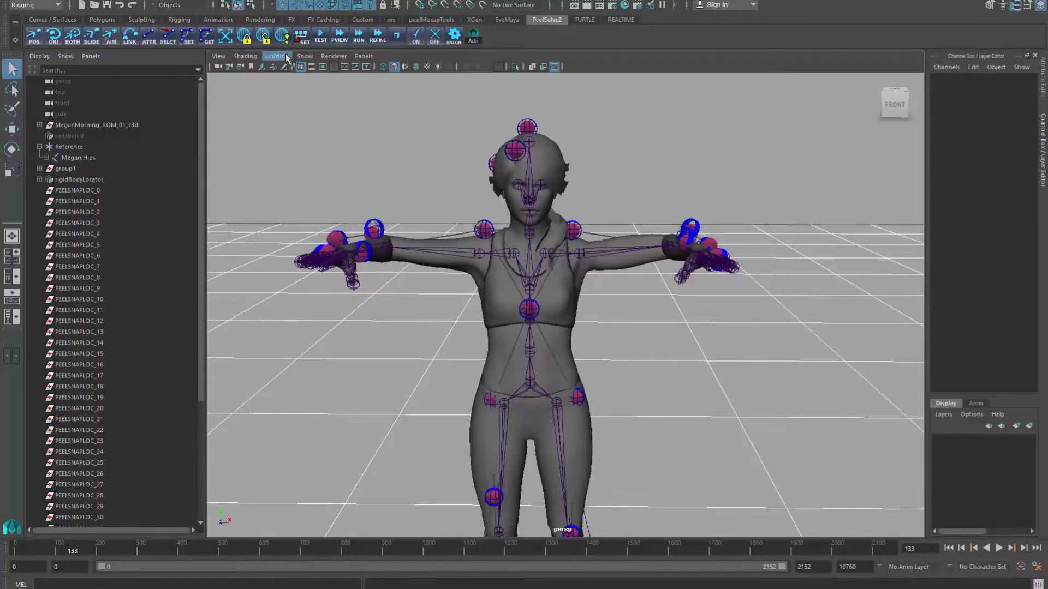
{"action": "left_click", "coordinate": [264, 38]}
{"action": "left_click_drag", "start_coordinate": [358, 133], "coordinate": [361, 115], "text": "alt"}
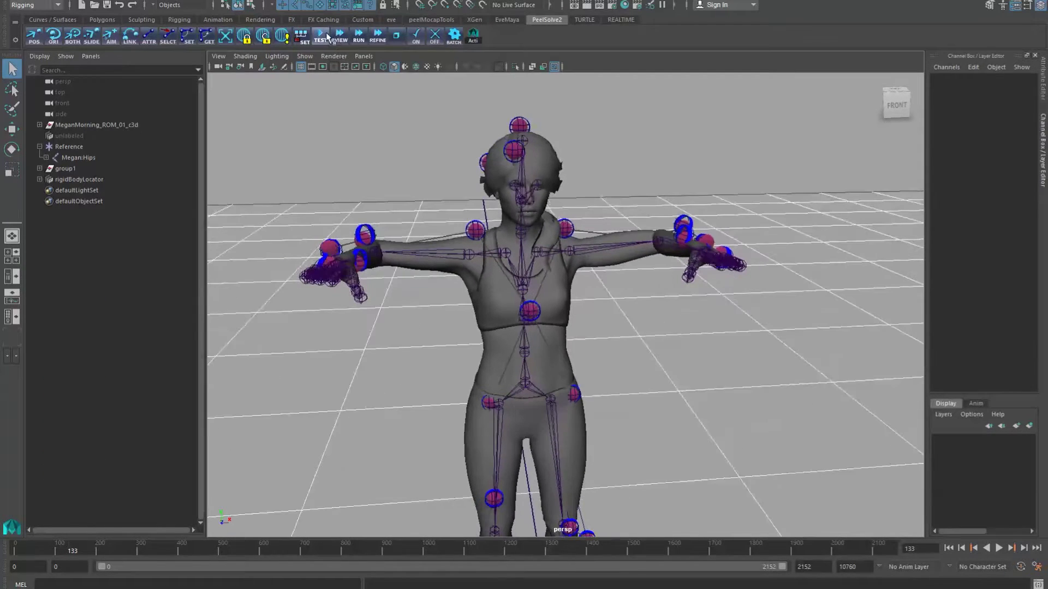
{"action": "left_click", "coordinate": [320, 40]}
{"action": "left_click", "coordinate": [699, 446]}
{"action": "right_click_drag", "start_coordinate": [698, 446], "coordinate": [607, 441], "text": "alt"}
{"action": "mouse_move", "coordinate": [606, 440]}
{"action": "left_mouse_down", "text": "alt"}
{"action": "mouse_move", "coordinate": [601, 374]}
{"action": "mouse_move", "coordinate": [587, 447]}
{"action": "left_mouse_up", "text": "alt"}
- Go to frame 0, test solve the outstretched-arm pose and check the fit from the front
{"action": "left_click_drag", "start_coordinate": [25, 550], "coordinate": [15, 550]}
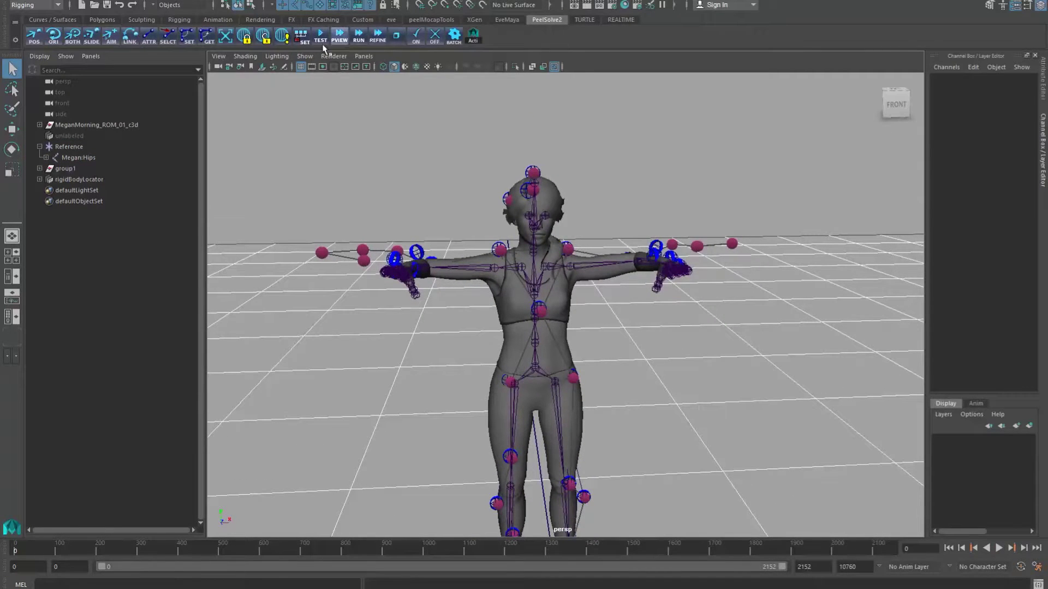
{"action": "left_click", "coordinate": [320, 37]}
{"action": "left_click", "coordinate": [734, 342]}
{"action": "left_click_drag", "start_coordinate": [734, 343], "coordinate": [738, 326], "text": "alt"}
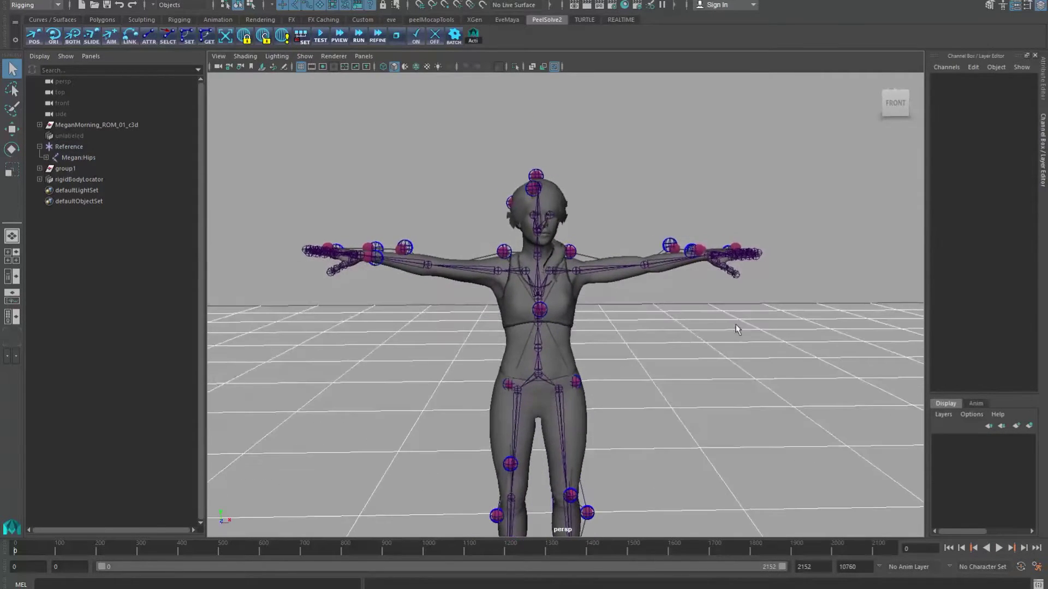
{"action": "right_click_drag", "start_coordinate": [737, 326], "coordinate": [737, 383], "text": "alt"}
{"action": "middle_click_drag", "start_coordinate": [736, 383], "coordinate": [735, 375], "text": "alt"}
- Go to frame 436 and test solve the pose with both arms lowered
{"action": "left_click", "coordinate": [196, 548]}
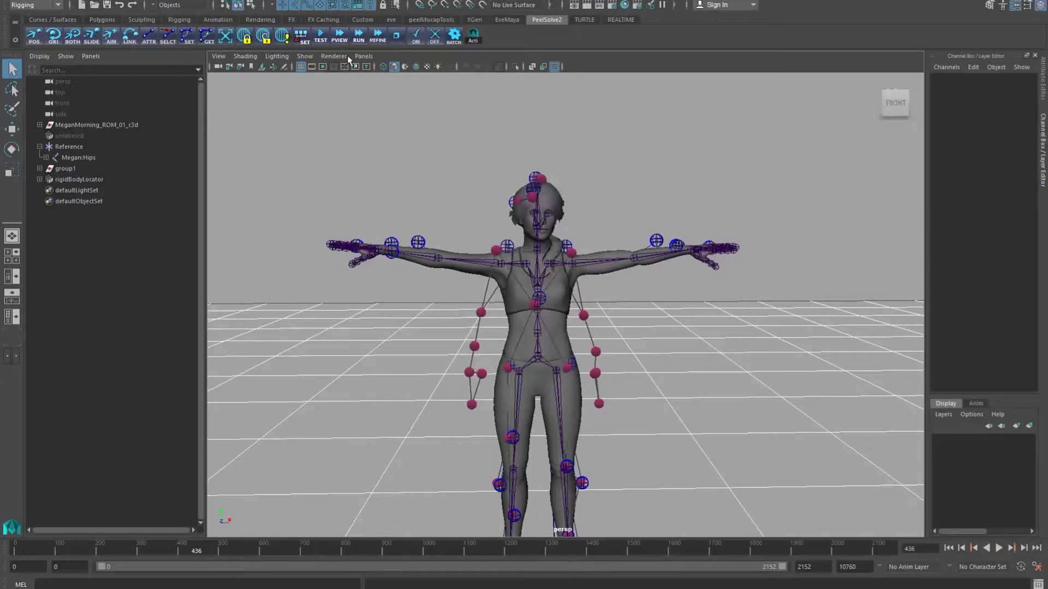
{"action": "left_click", "coordinate": [326, 39]}
{"action": "left_click", "coordinate": [742, 287]}
- Play the marker data on to frame 659 and test solve the raised-left-arm pose
{"action": "key", "text": "alt+v"}
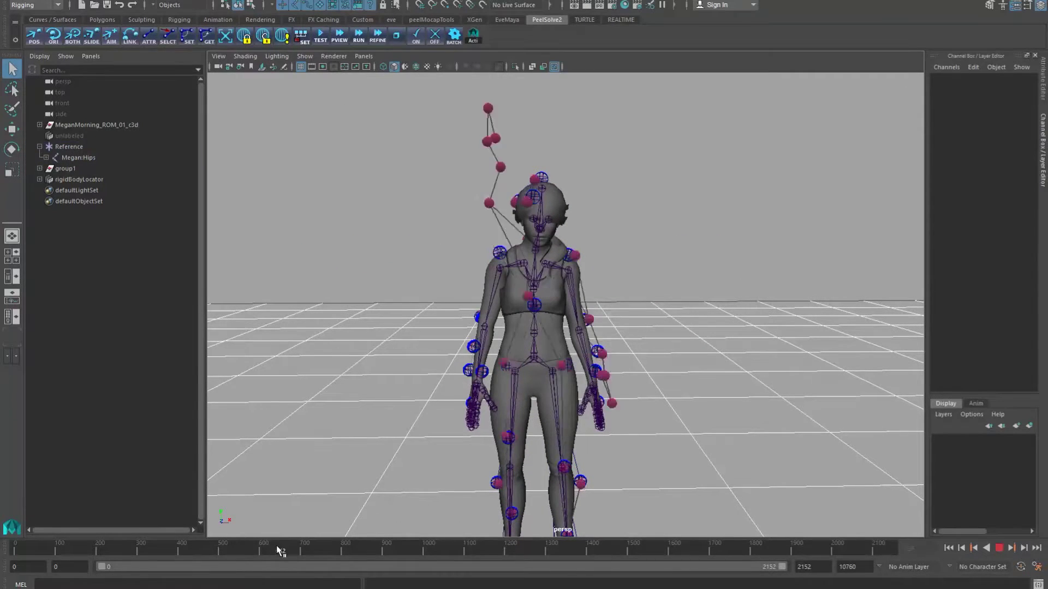
{"action": "left_click_drag", "start_coordinate": [283, 547], "coordinate": [283, 547]}
{"action": "left_click", "coordinate": [319, 39]}
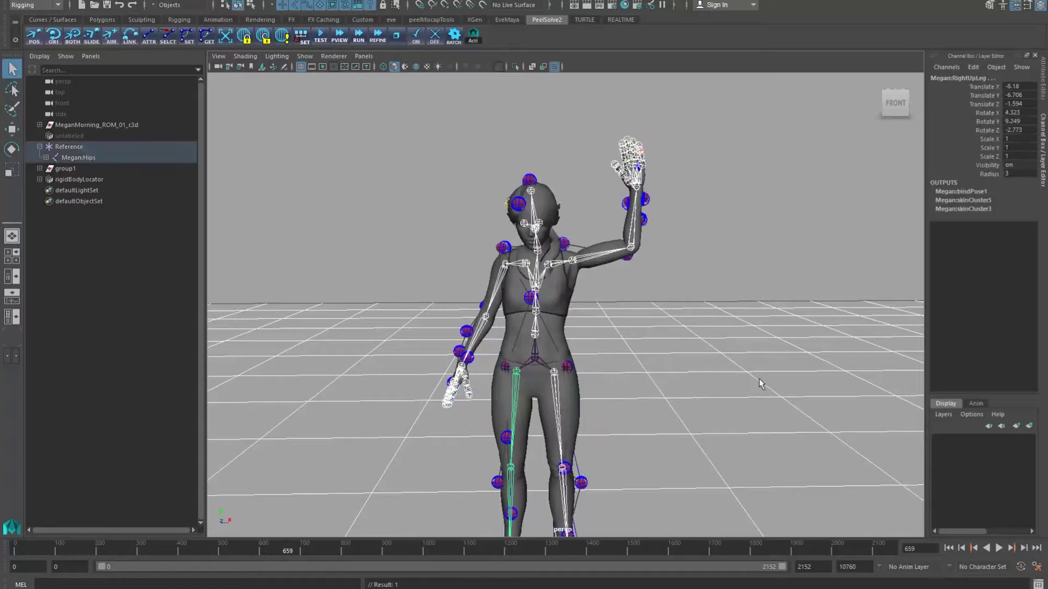
{"action": "left_click", "coordinate": [758, 379]}
- Play the marker data on to frame 846 and test solve the pose there
{"action": "key", "text": "alt+v"}
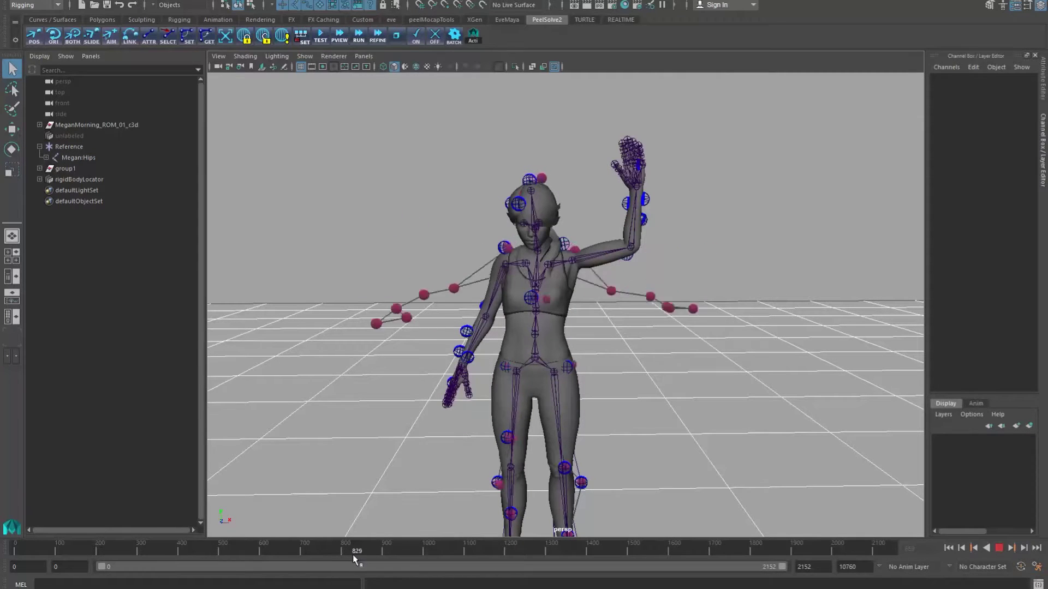
{"action": "left_click", "coordinate": [365, 552]}
{"action": "left_click", "coordinate": [320, 36]}
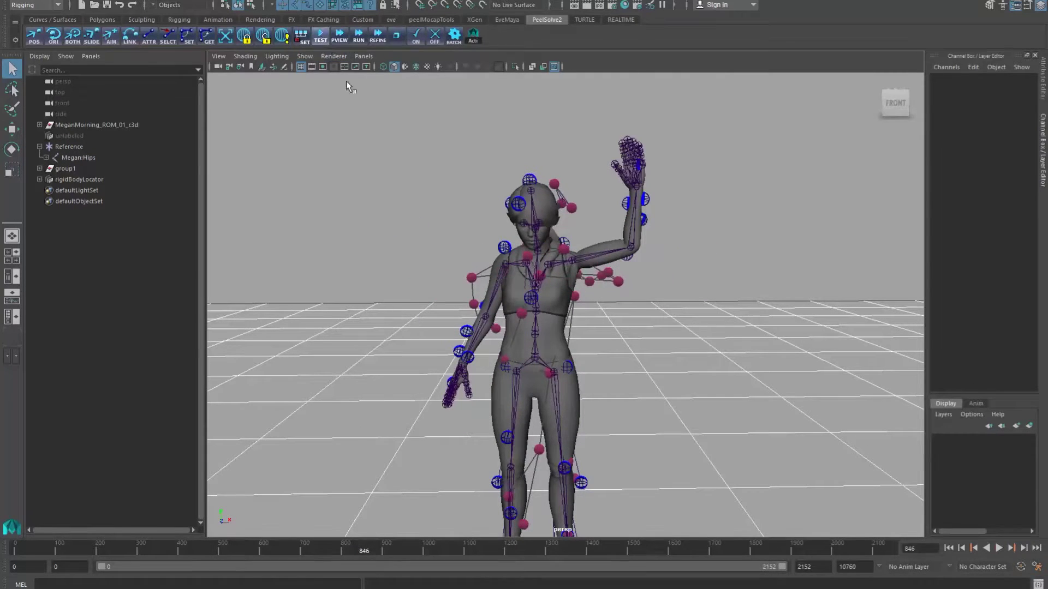
{"action": "left_click_drag", "start_coordinate": [626, 373], "coordinate": [546, 481], "text": "alt"}
- Go to frame 973, test solve the side-bend pose and examine the skeleton's fit to the markers
{"action": "left_click_drag", "start_coordinate": [392, 552], "coordinate": [416, 553]}
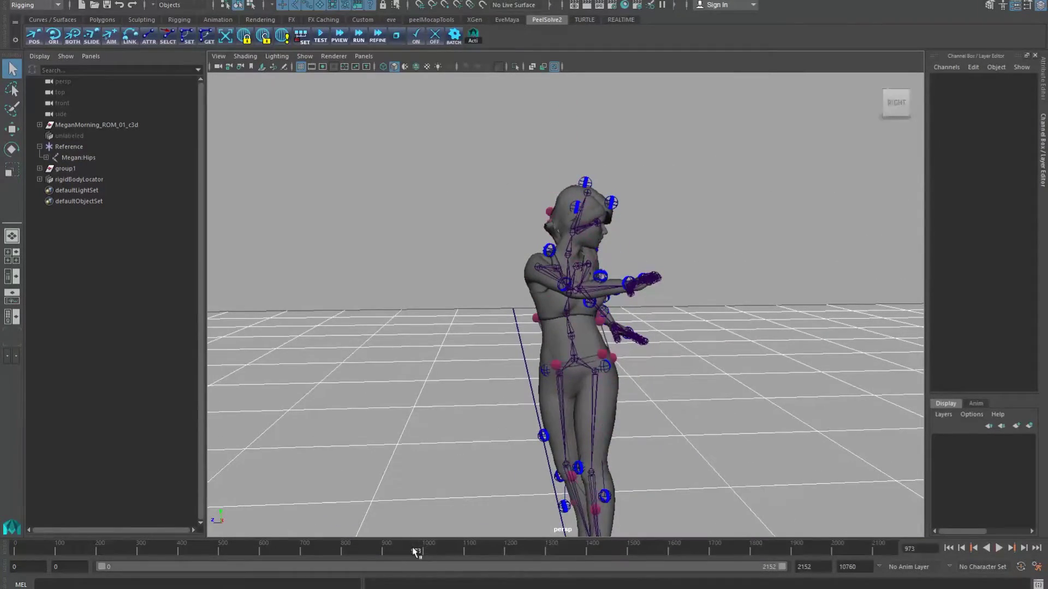
{"action": "left_click", "coordinate": [321, 39]}
{"action": "left_click", "coordinate": [654, 217]}
{"action": "left_click_drag", "start_coordinate": [476, 371], "coordinate": [617, 339], "text": "alt"}
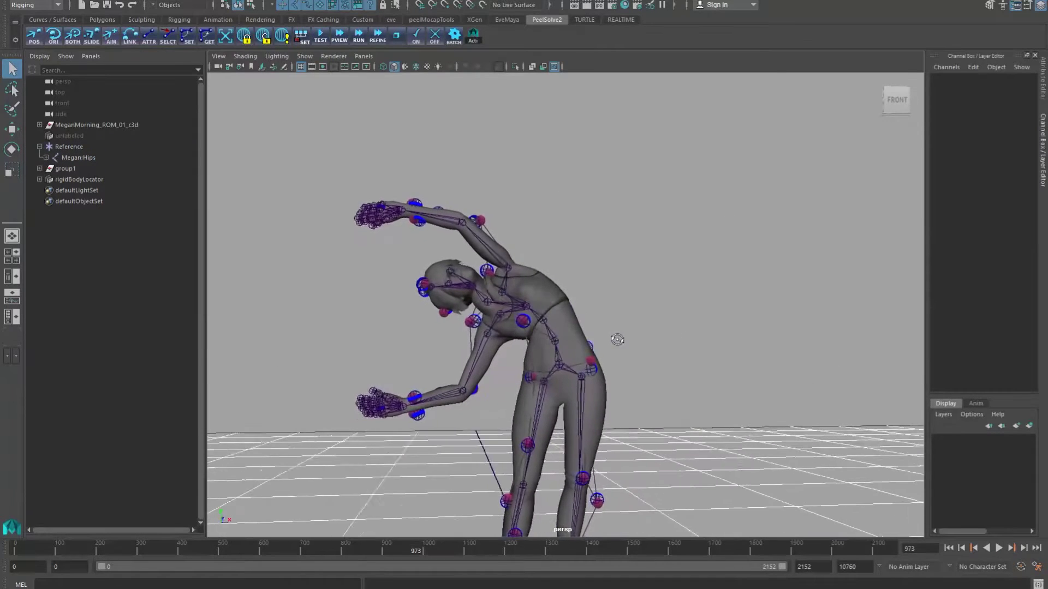
{"action": "right_click_drag", "start_coordinate": [664, 408], "coordinate": [639, 323], "text": "alt"}
{"action": "scroll", "coordinate": [431, 297], "scroll_direction": "up", "scroll_amount": 5}
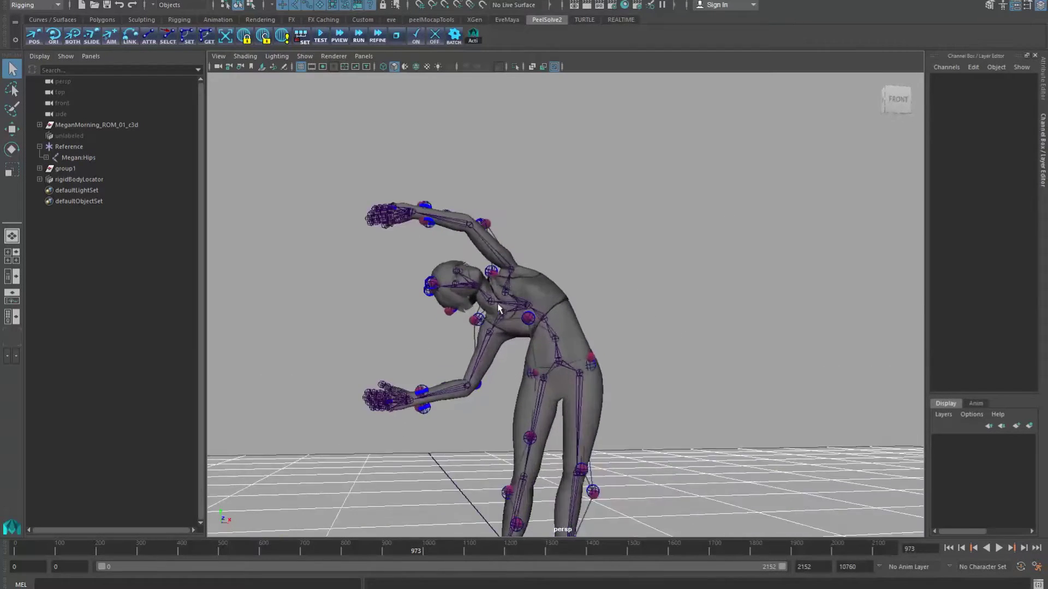
{"action": "scroll", "coordinate": [625, 320], "scroll_direction": "down", "scroll_amount": 3}
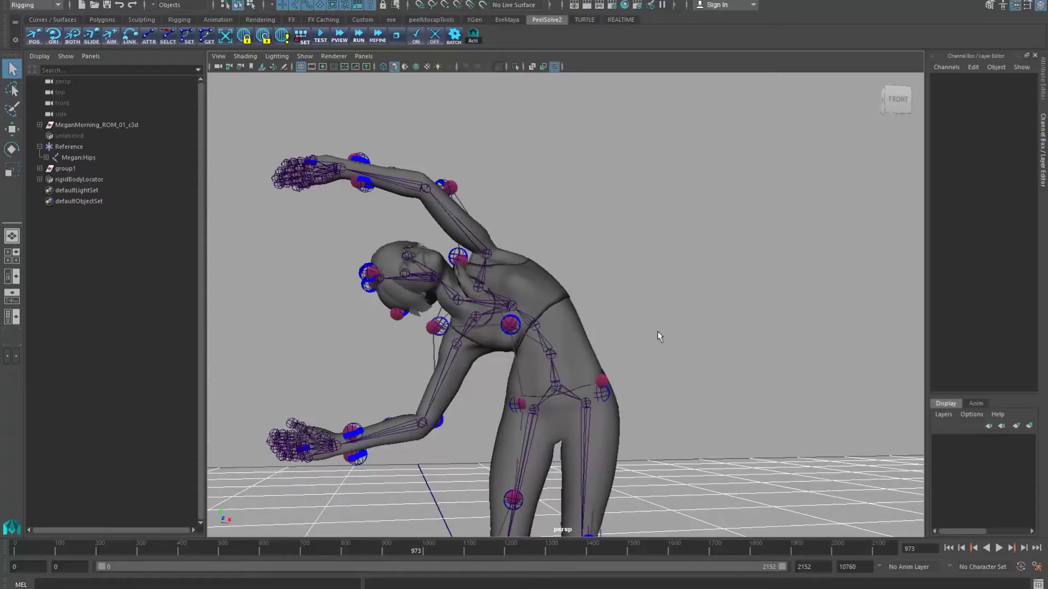
{"action": "left_click_drag", "start_coordinate": [660, 331], "coordinate": [644, 351], "text": "alt"}
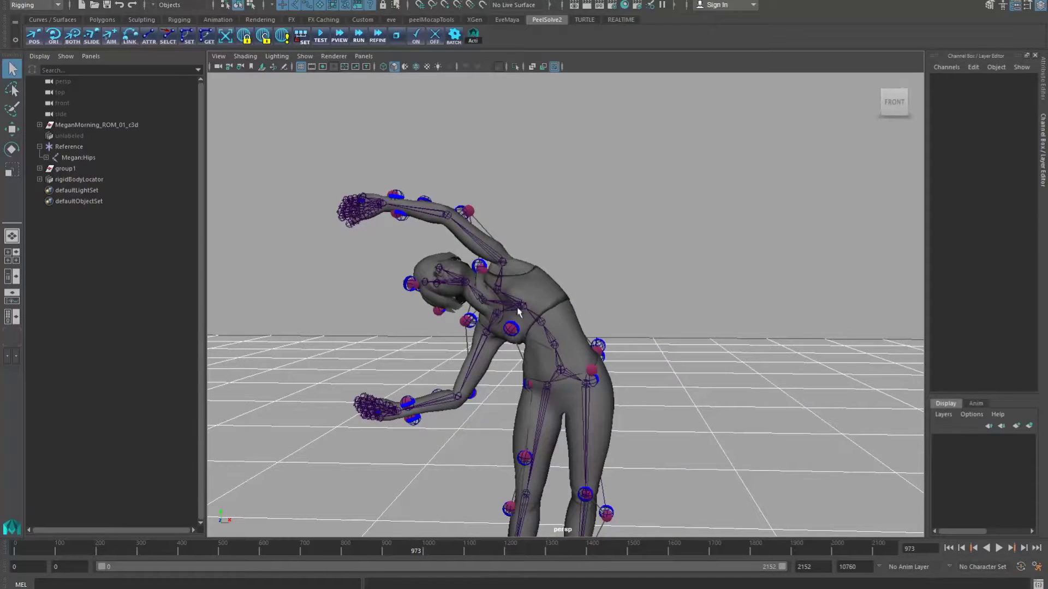
- Return to frame 0 and test solve the outstretched-arm pose
{"action": "left_click_drag", "start_coordinate": [284, 547], "coordinate": [10, 543]}
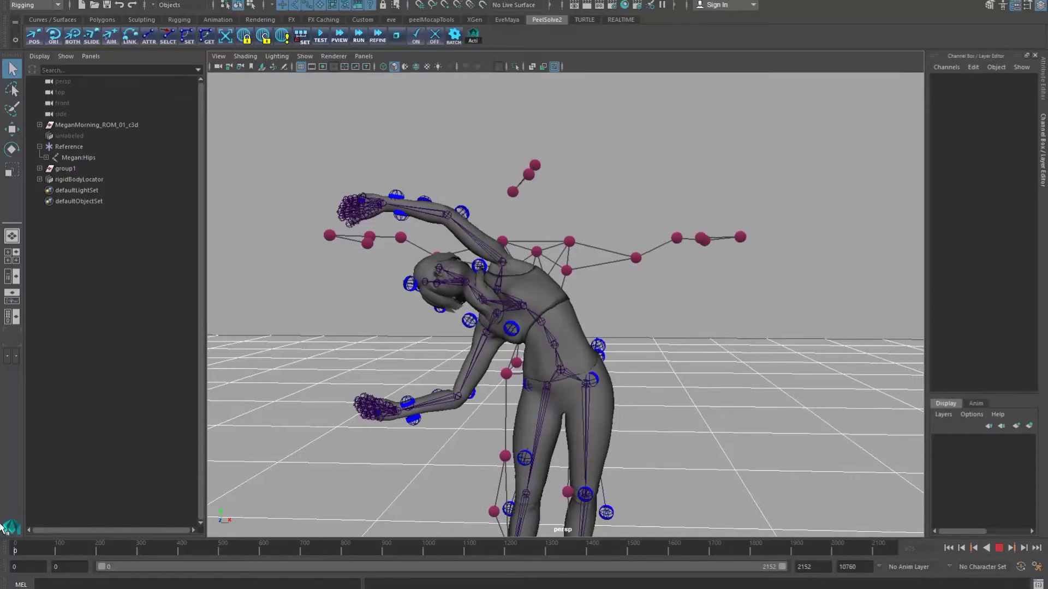
{"action": "left_click", "coordinate": [322, 37]}
{"action": "left_click", "coordinate": [579, 148]}
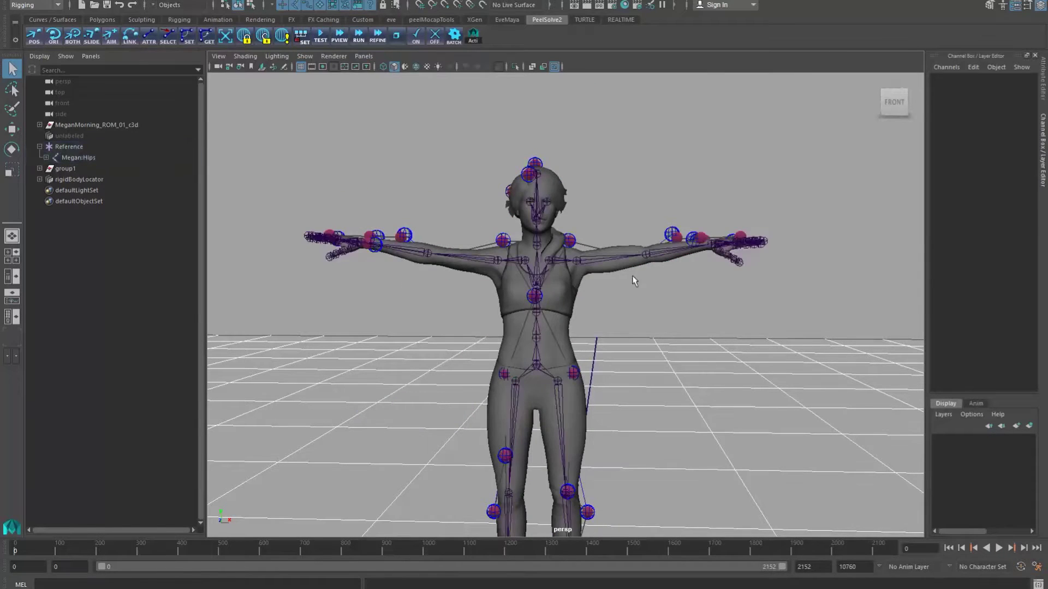
{"action": "left_click_drag", "start_coordinate": [619, 283], "coordinate": [631, 316], "text": "alt"}
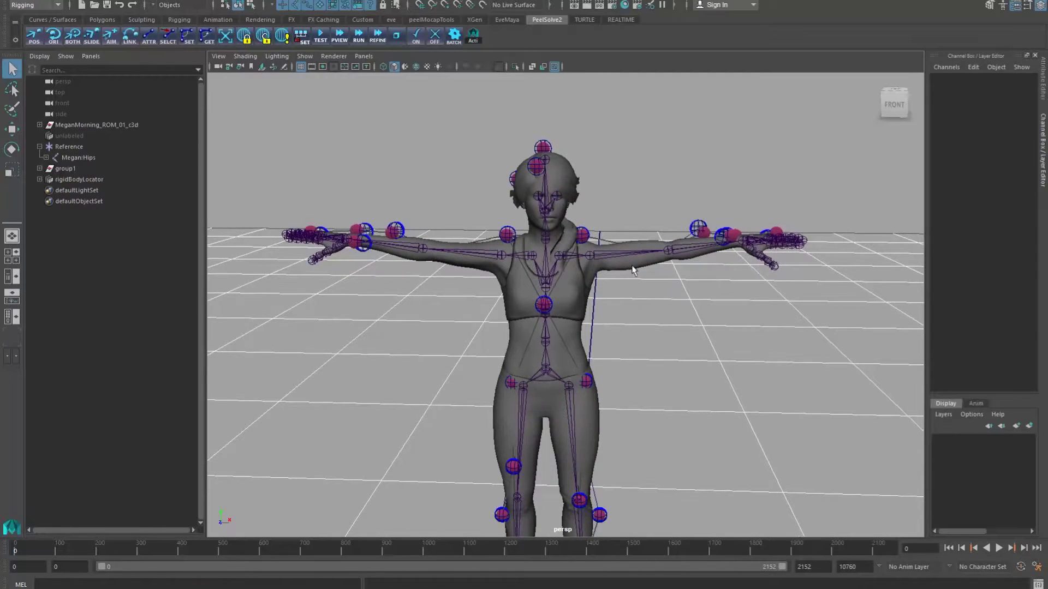
- Lock the active markers at frame 0 with snap locators
{"action": "left_click", "coordinate": [473, 39]}
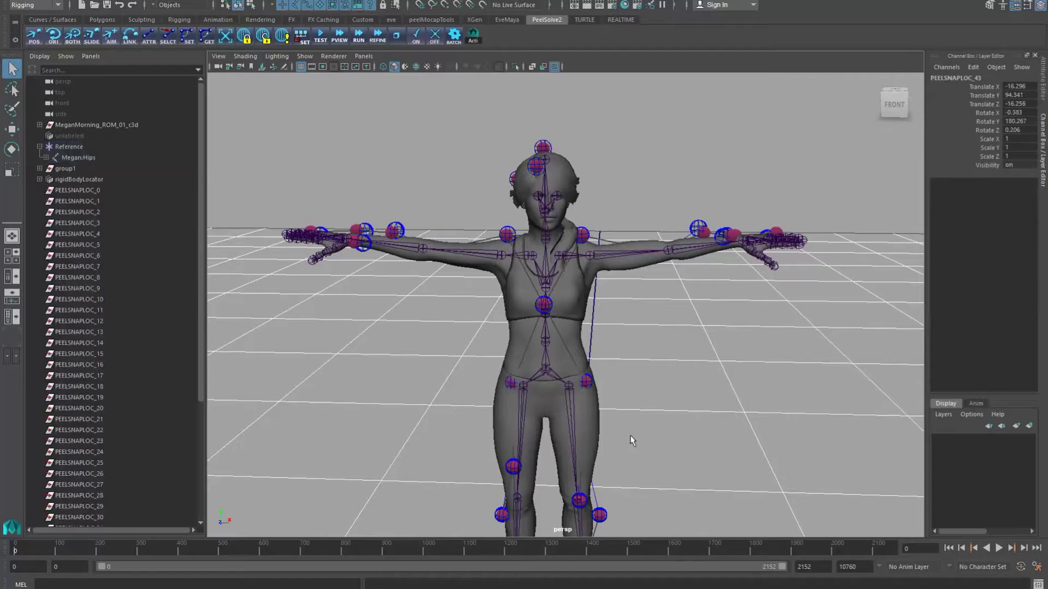
{"action": "left_click_drag", "start_coordinate": [627, 437], "coordinate": [496, 324], "text": "alt"}
{"action": "right_click_drag", "start_coordinate": [496, 323], "coordinate": [521, 338], "text": "alt"}
{"action": "middle_click_drag", "start_coordinate": [521, 338], "coordinate": [625, 343], "text": "alt"}
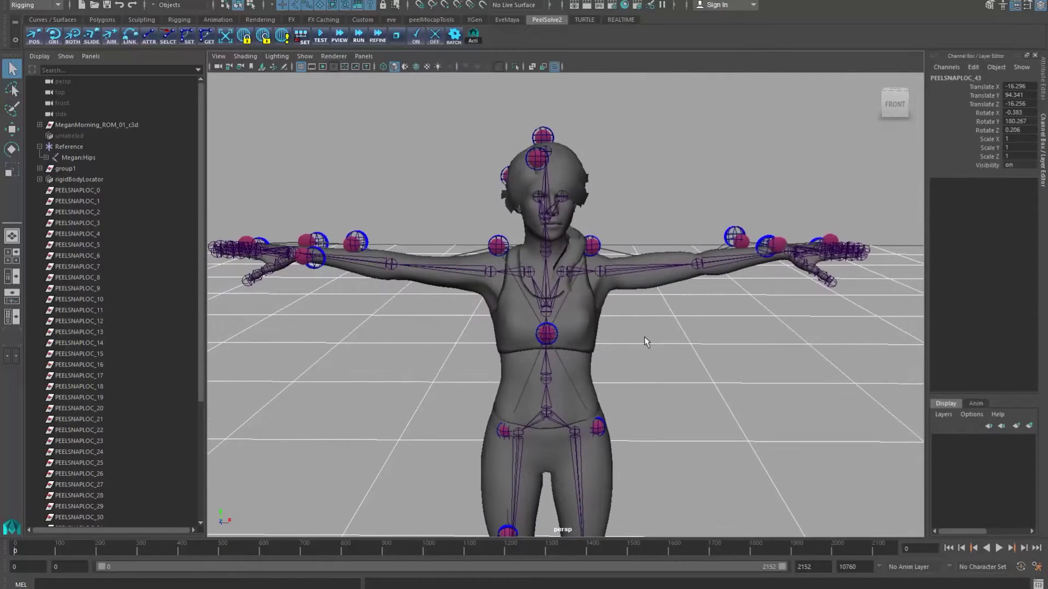
- Try to make the left forearm joint assume its preferred angle, and undo the change
{"action": "left_click", "coordinate": [709, 268]}
{"action": "right_click", "coordinate": [711, 266]}
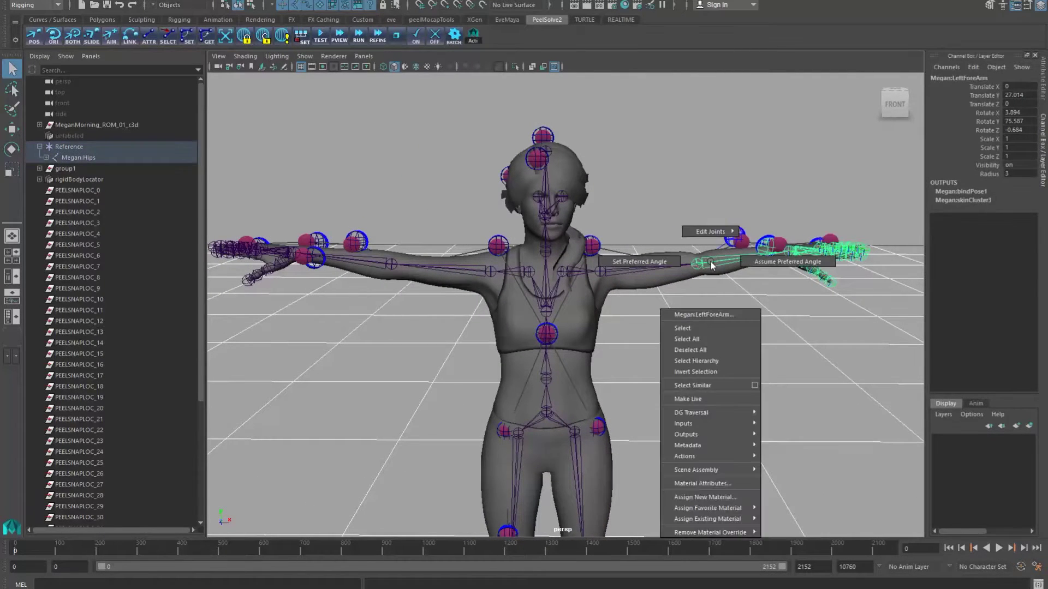
{"action": "left_click", "coordinate": [767, 264]}
{"action": "left_click_drag", "start_coordinate": [702, 261], "coordinate": [625, 248], "text": "alt"}
{"action": "key", "text": "ctrl+z"}
{"action": "left_click", "coordinate": [694, 432]}
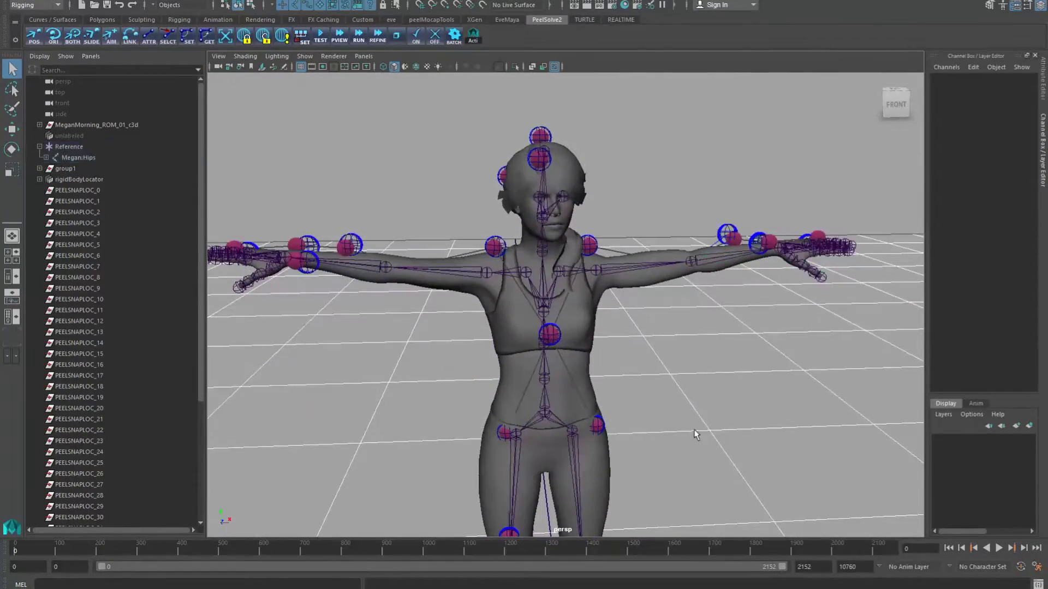
- Unlock the active markers, removing their snap locators
{"action": "scroll", "coordinate": [692, 382], "scroll_direction": "down", "scroll_amount": 3}
{"action": "left_click_drag", "start_coordinate": [692, 379], "coordinate": [685, 415], "text": "alt"}
{"action": "scroll", "coordinate": [677, 357], "scroll_direction": "down", "scroll_amount": 2}
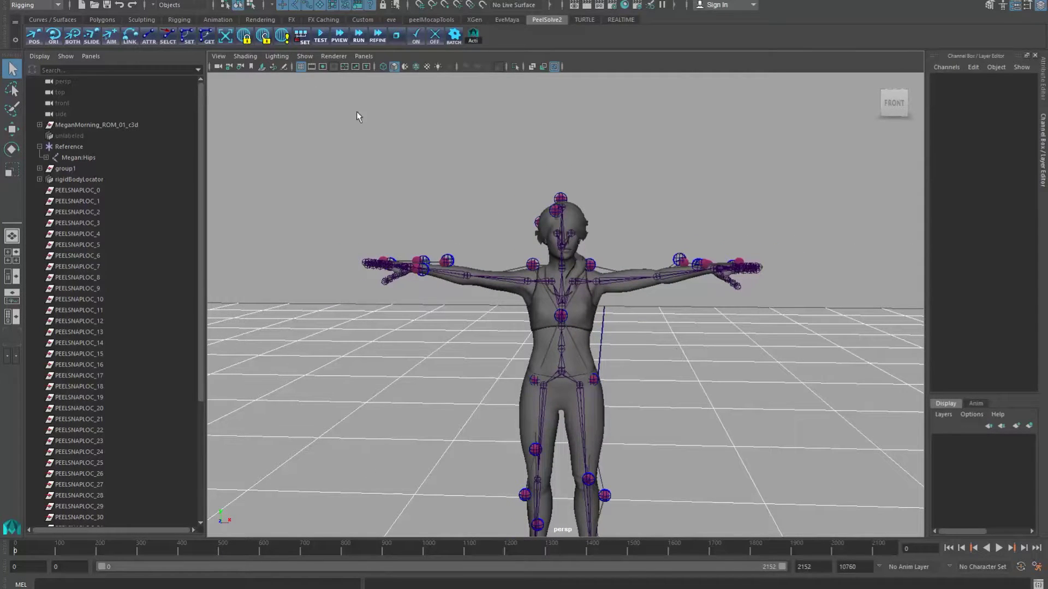
{"action": "left_click", "coordinate": [265, 41]}
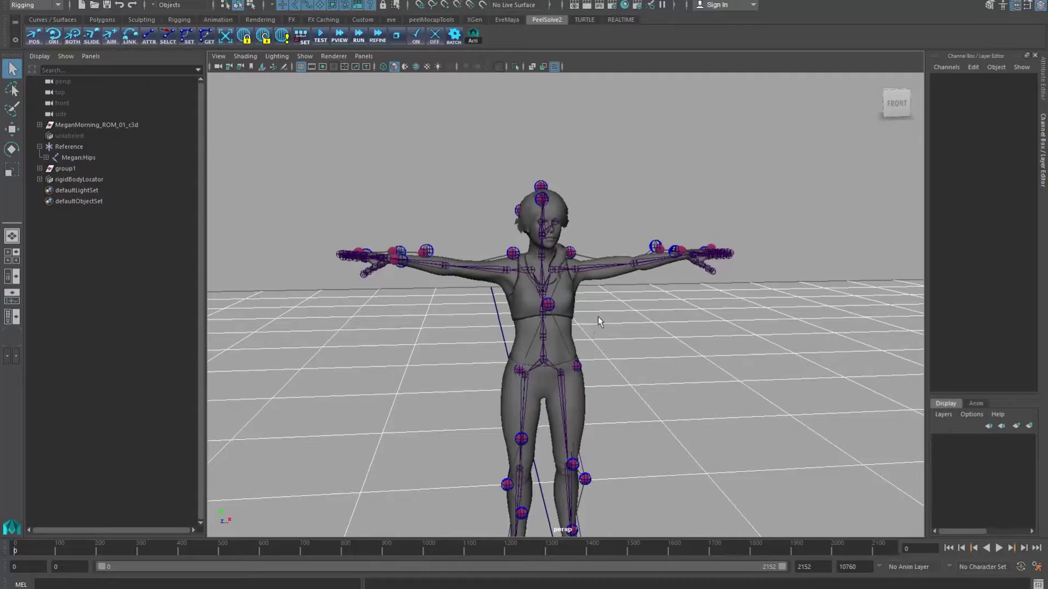
- Lock the active markers again and select the left and right forearm joints together
{"action": "left_click", "coordinate": [479, 38]}
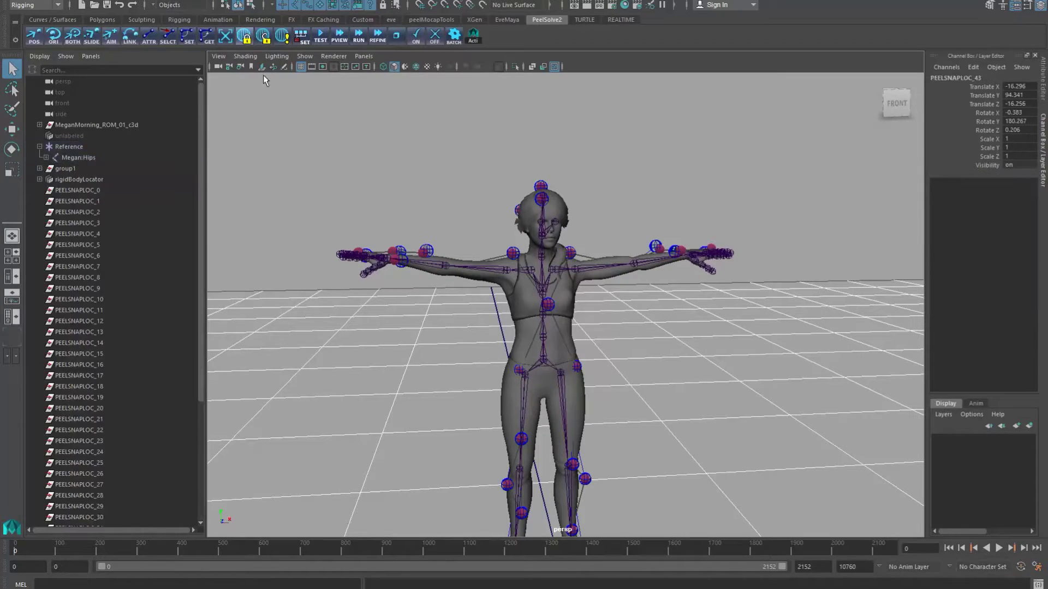
{"action": "right_click_drag", "start_coordinate": [668, 228], "coordinate": [704, 313], "text": "alt"}
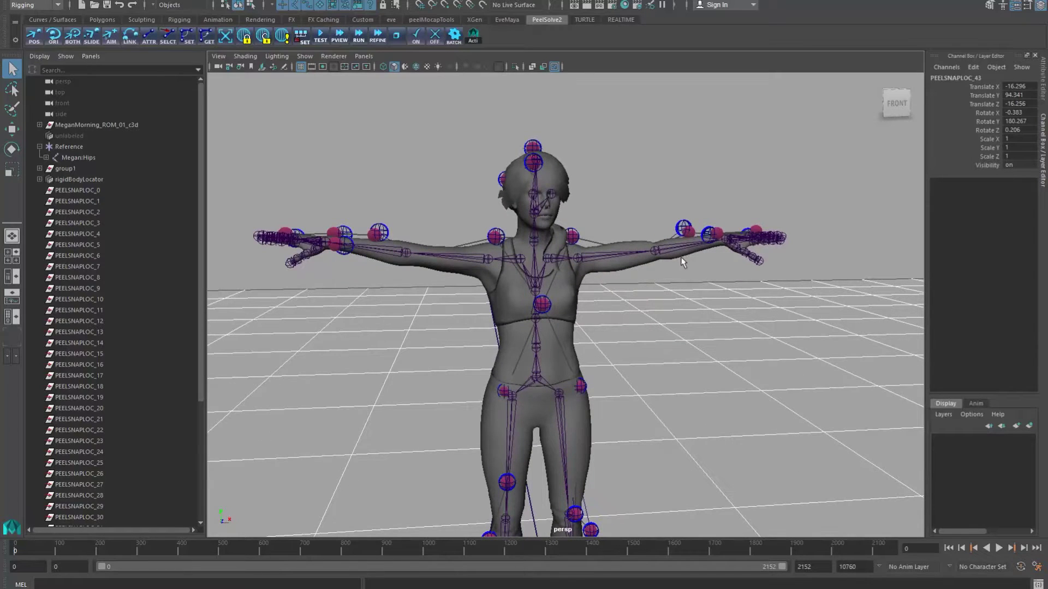
{"action": "left_click", "coordinate": [666, 255]}
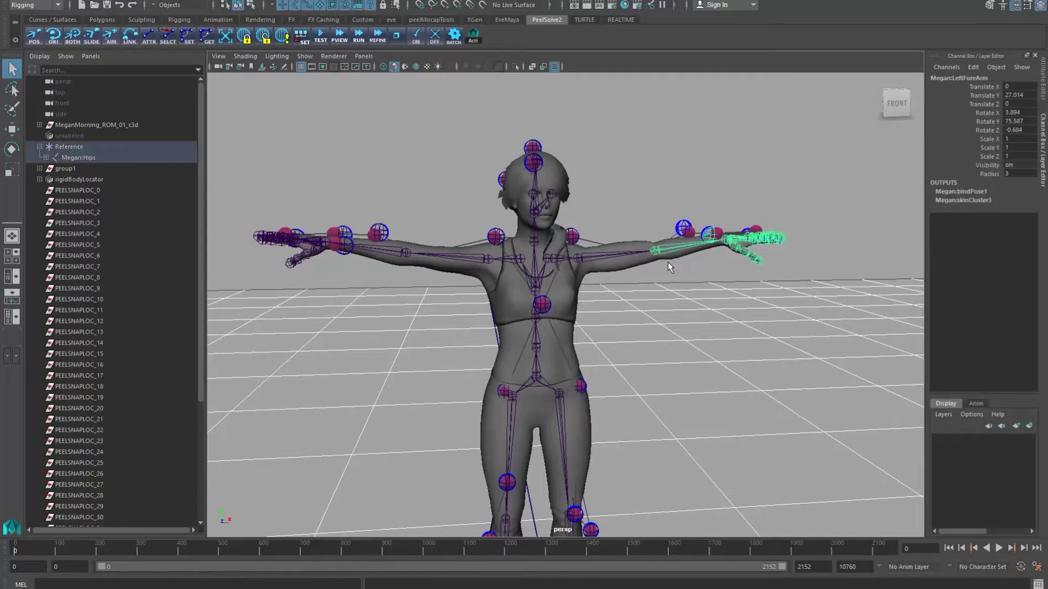
{"action": "left_click", "coordinate": [396, 256]}
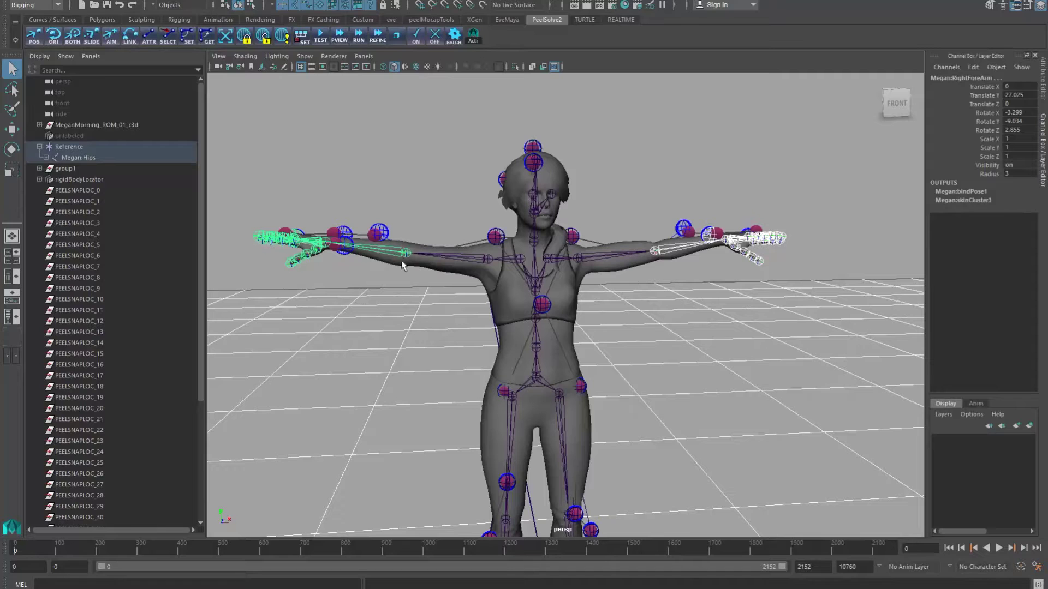
- Try rotating both selected forearm joints around the elbow, and undo the rotations
{"action": "key", "text": "e"}
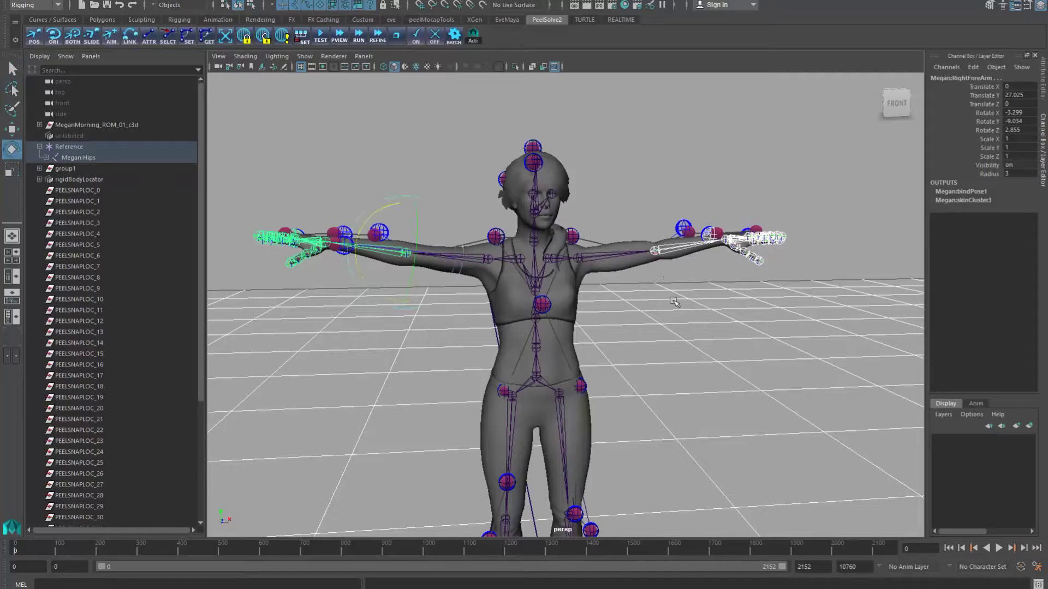
{"action": "left_click_drag", "start_coordinate": [450, 280], "coordinate": [390, 310], "text": "alt"}
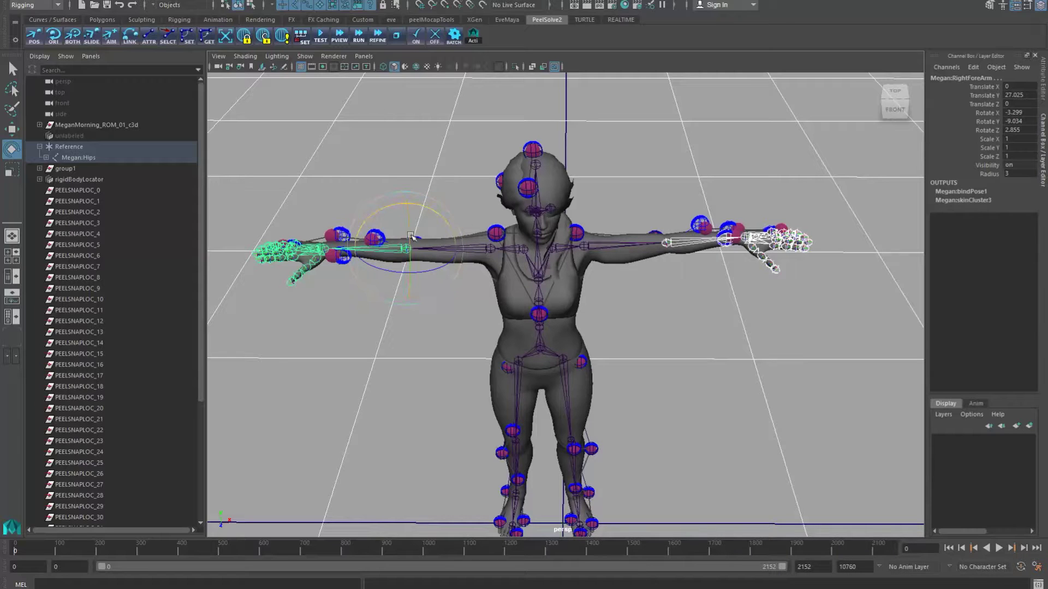
{"action": "left_click", "coordinate": [394, 273]}
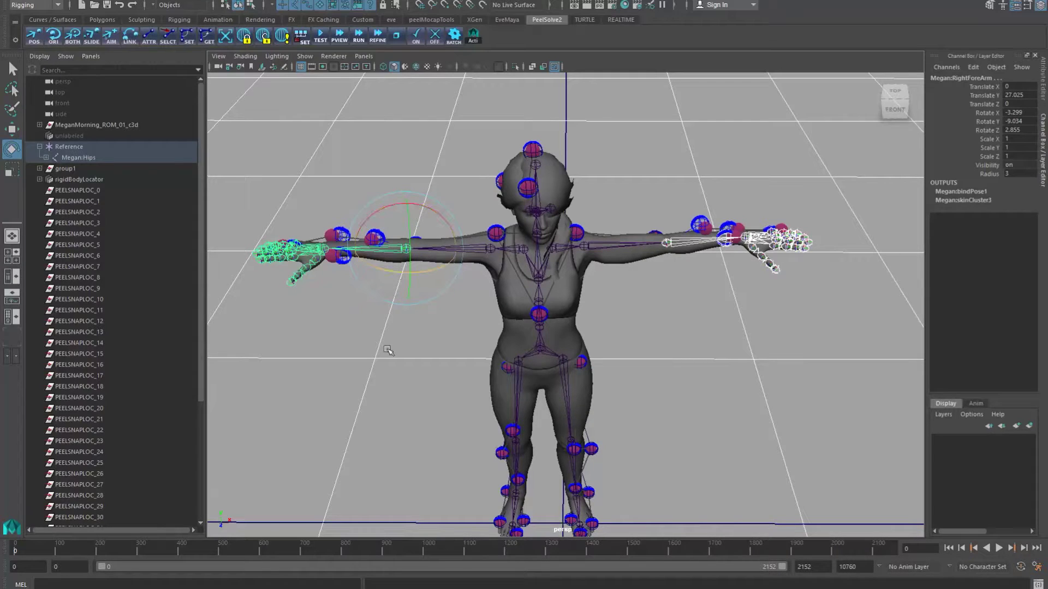
{"action": "left_click_drag", "start_coordinate": [387, 350], "coordinate": [373, 398], "text": "alt"}
{"action": "middle_click_drag", "start_coordinate": [374, 399], "coordinate": [406, 406]}
{"action": "key", "text": "ctrl+z"}
{"action": "key", "text": "ctrl+z"}
{"action": "key", "text": "ctrl+z"}
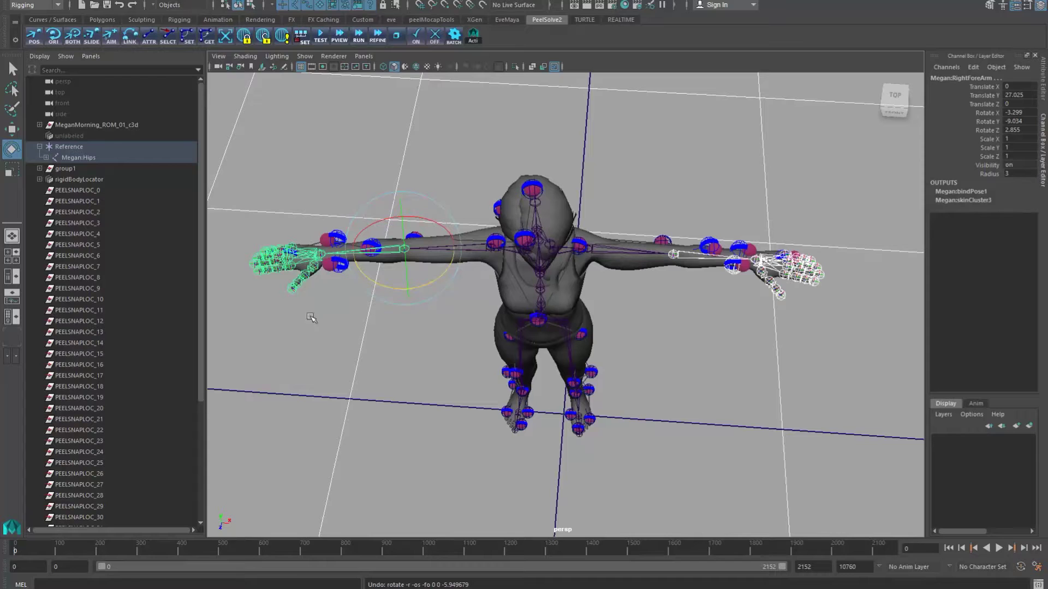
{"action": "left_click_drag", "start_coordinate": [429, 366], "coordinate": [851, 281], "text": "alt"}
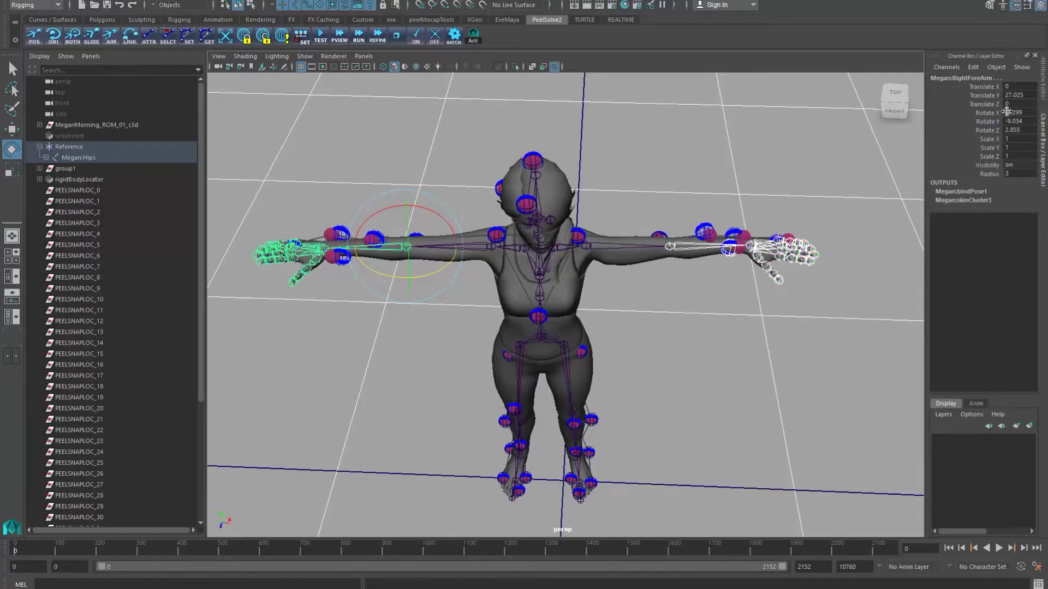
- Set Rotate X and Rotate Y of both forearm joints to 0 and lock those two channels
{"action": "left_click_drag", "start_coordinate": [1025, 112], "coordinate": [1020, 121]}
{"action": "type", "text": "0"}
{"action": "key", "text": "Return"}
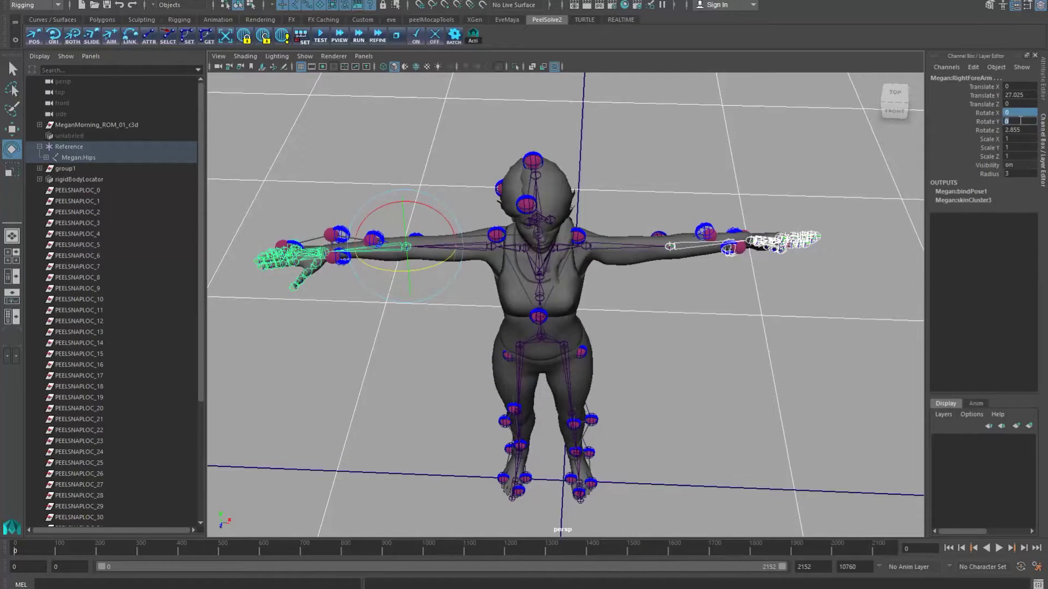
{"action": "left_click_drag", "start_coordinate": [992, 114], "coordinate": [993, 121]}
{"action": "right_click", "coordinate": [993, 118]}
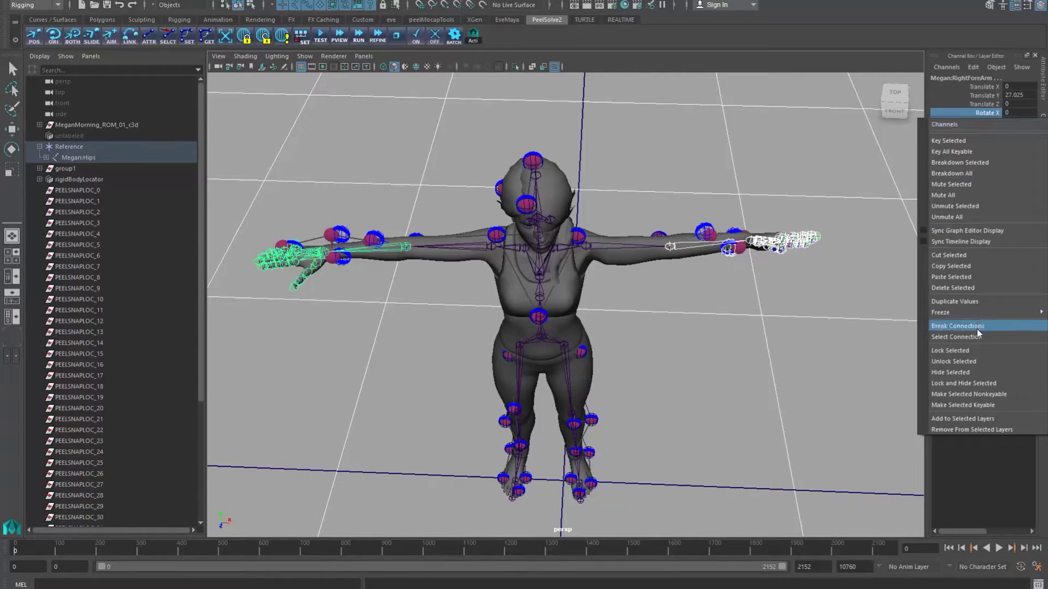
{"action": "left_click", "coordinate": [977, 351]}
- Select both lower-leg joints together with the right and left toe base joints
{"action": "left_click_drag", "start_coordinate": [618, 386], "coordinate": [625, 290], "text": "alt"}
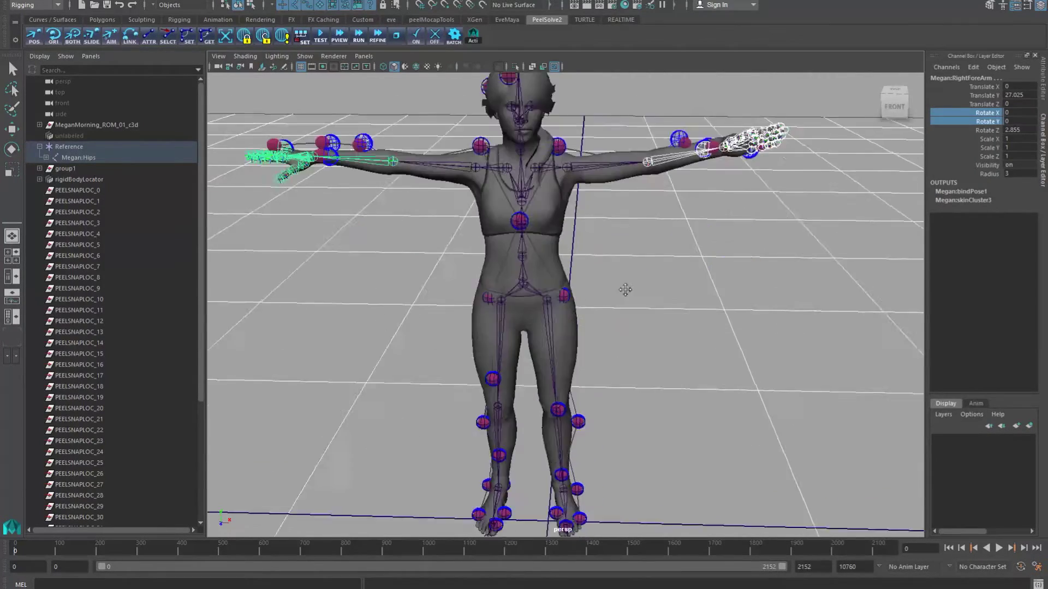
{"action": "middle_click_drag", "start_coordinate": [625, 290], "coordinate": [623, 142], "text": "alt"}
{"action": "left_click", "coordinate": [513, 248]}
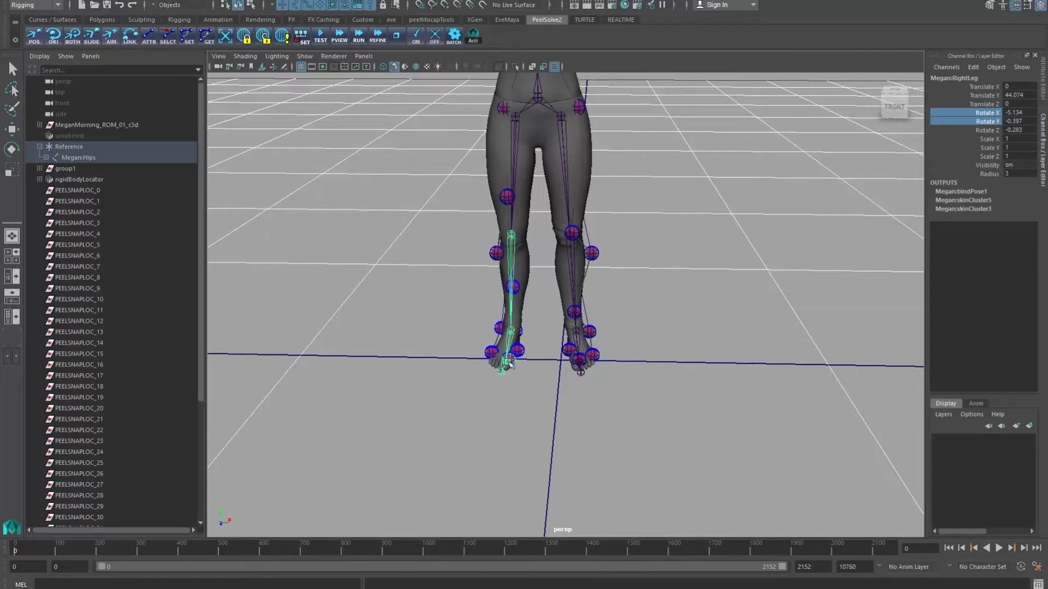
{"action": "key", "text": "e"}
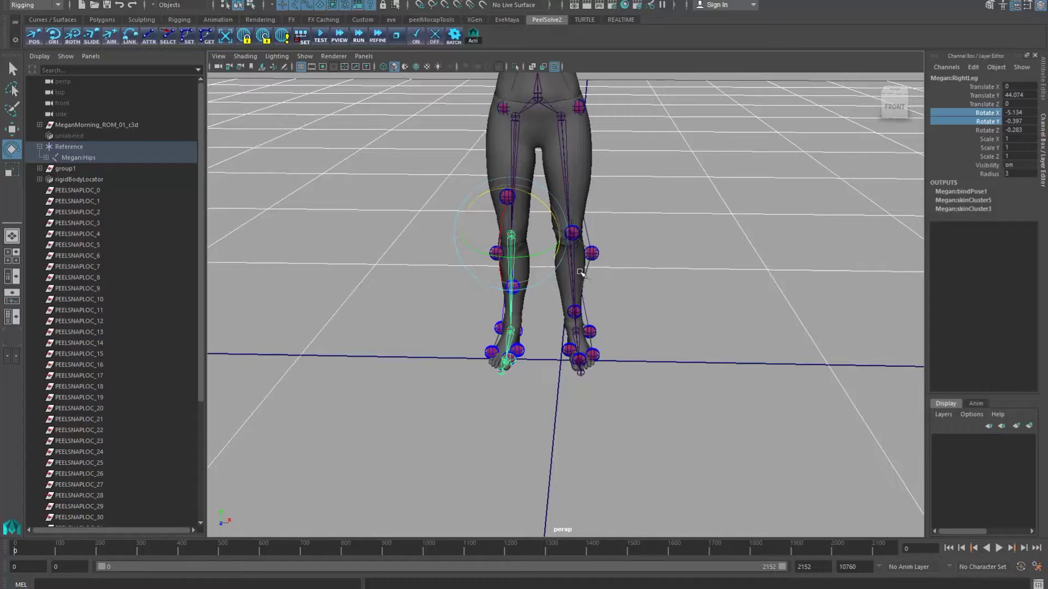
{"action": "left_click", "coordinate": [573, 271], "text": "shift"}
{"action": "middle_click_drag", "start_coordinate": [546, 397], "coordinate": [487, 357], "text": "alt"}
{"action": "key", "text": "q"}
{"action": "scroll", "coordinate": [504, 368], "scroll_direction": "up", "scroll_amount": 3}
{"action": "left_click", "coordinate": [485, 361]}
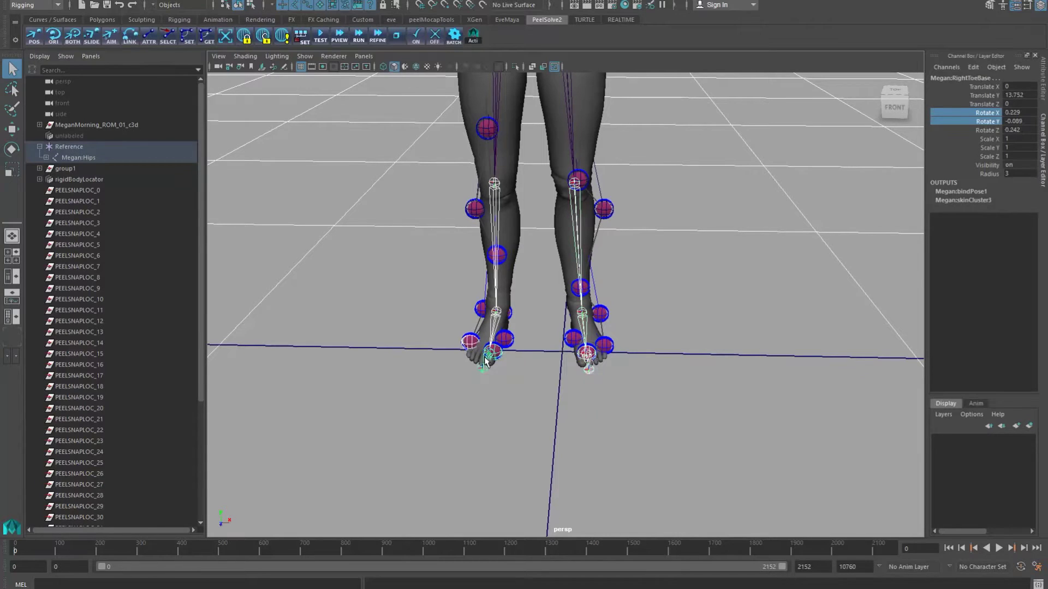
{"action": "left_click", "coordinate": [588, 365]}
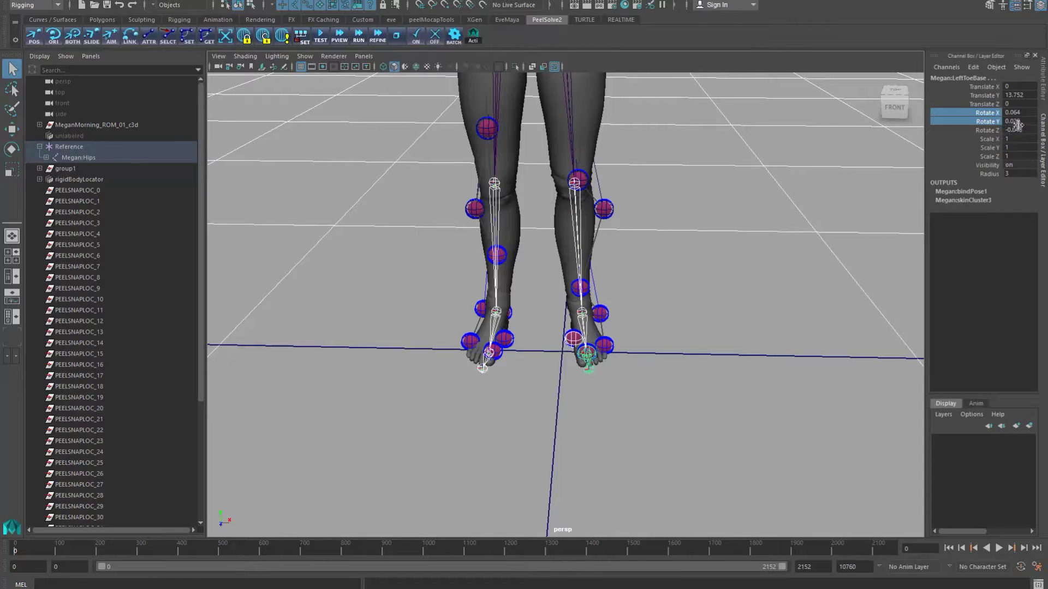
- Set Rotate Y and Rotate Z of the selected leg and toe joints to 0 and lock Rotate Y
{"action": "left_click_drag", "start_coordinate": [1018, 122], "coordinate": [1017, 130]}
{"action": "type", "text": "0"}
{"action": "key", "text": "Return"}
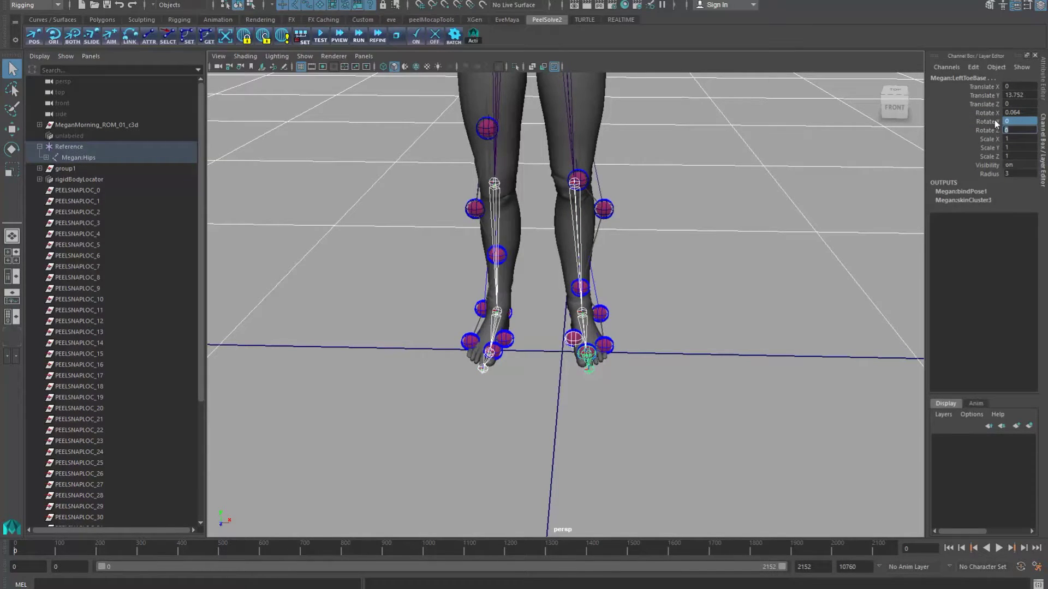
{"action": "right_click", "coordinate": [990, 119]}
{"action": "left_click", "coordinate": [982, 352]}
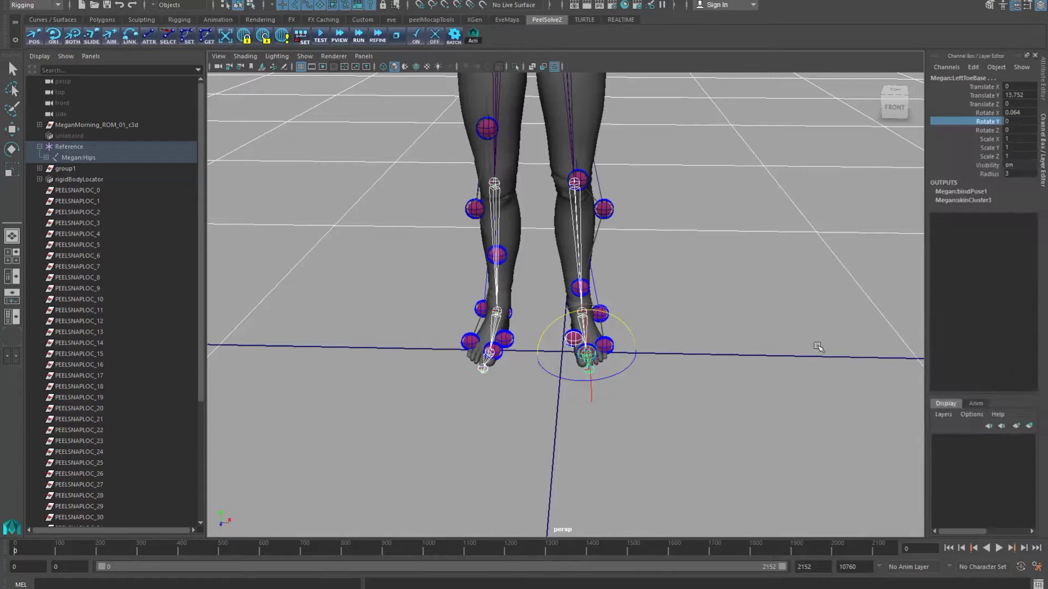
{"action": "left_click", "coordinate": [767, 353]}
- Examine the upper-body and arm joints from several angles, checking one joint's rotation axes with the Rotate tool
{"action": "scroll", "coordinate": [656, 316], "scroll_direction": "down", "scroll_amount": 3}
{"action": "middle_click_drag", "start_coordinate": [652, 151], "coordinate": [656, 427], "text": "alt"}
{"action": "left_click_drag", "start_coordinate": [727, 267], "coordinate": [679, 306], "text": "alt"}
{"action": "right_click_drag", "start_coordinate": [678, 306], "coordinate": [840, 218], "text": "alt"}
{"action": "middle_click_drag", "start_coordinate": [840, 218], "coordinate": [633, 294], "text": "alt"}
{"action": "left_click_drag", "start_coordinate": [633, 294], "coordinate": [529, 228], "text": "alt"}
{"action": "left_click", "coordinate": [515, 272]}
{"action": "key", "text": "e"}
{"action": "left_click_drag", "start_coordinate": [661, 391], "coordinate": [683, 367], "text": "alt"}
{"action": "middle_click_drag", "start_coordinate": [708, 372], "coordinate": [762, 380]}
{"action": "left_click_drag", "start_coordinate": [481, 263], "coordinate": [640, 327], "text": "alt"}
{"action": "right_click_drag", "start_coordinate": [526, 342], "coordinate": [417, 334], "text": "alt"}
{"action": "middle_click_drag", "start_coordinate": [417, 334], "coordinate": [670, 331], "text": "alt"}
{"action": "left_click_drag", "start_coordinate": [401, 305], "coordinate": [601, 306], "text": "alt"}
{"action": "left_click_drag", "start_coordinate": [768, 308], "coordinate": [540, 320], "text": "alt"}
{"action": "key", "text": "q"}
{"action": "left_click", "coordinate": [779, 375]}
{"action": "middle_click_drag", "start_coordinate": [819, 338], "coordinate": [606, 313], "text": "alt"}
{"action": "right_click_drag", "start_coordinate": [605, 312], "coordinate": [597, 310], "text": "alt"}
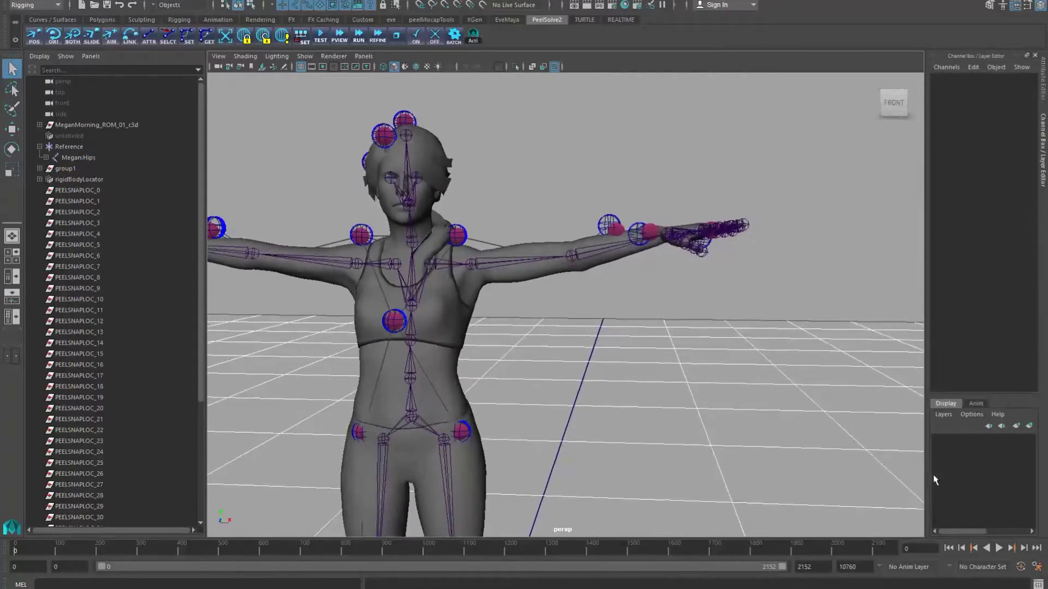
- Put the character mesh group1 on a new display layer and hide that layer
{"action": "left_click", "coordinate": [64, 168]}
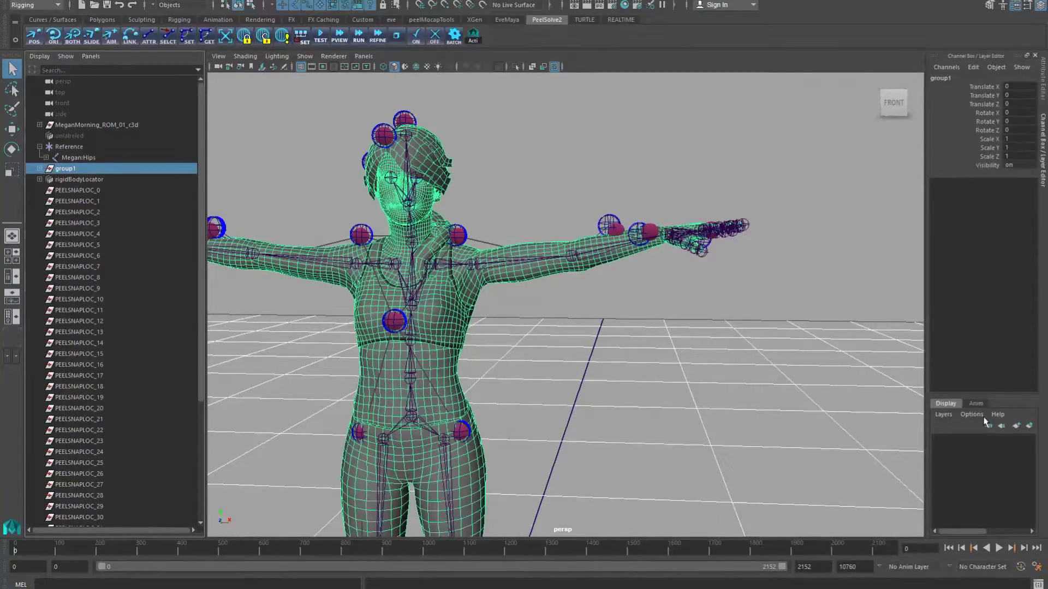
{"action": "left_click", "coordinate": [1029, 426]}
{"action": "left_click", "coordinate": [938, 440]}
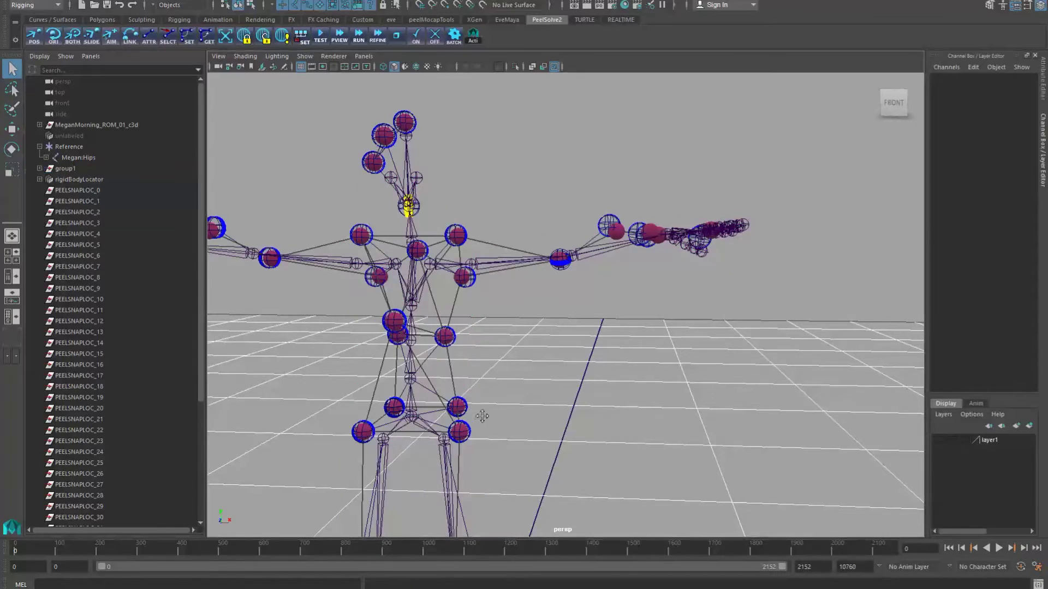
- Select the misaligned arm and hand markers on both sides and snap them onto their captured marker positions
{"action": "scroll", "coordinate": [556, 426], "scroll_direction": "up", "scroll_amount": 8}
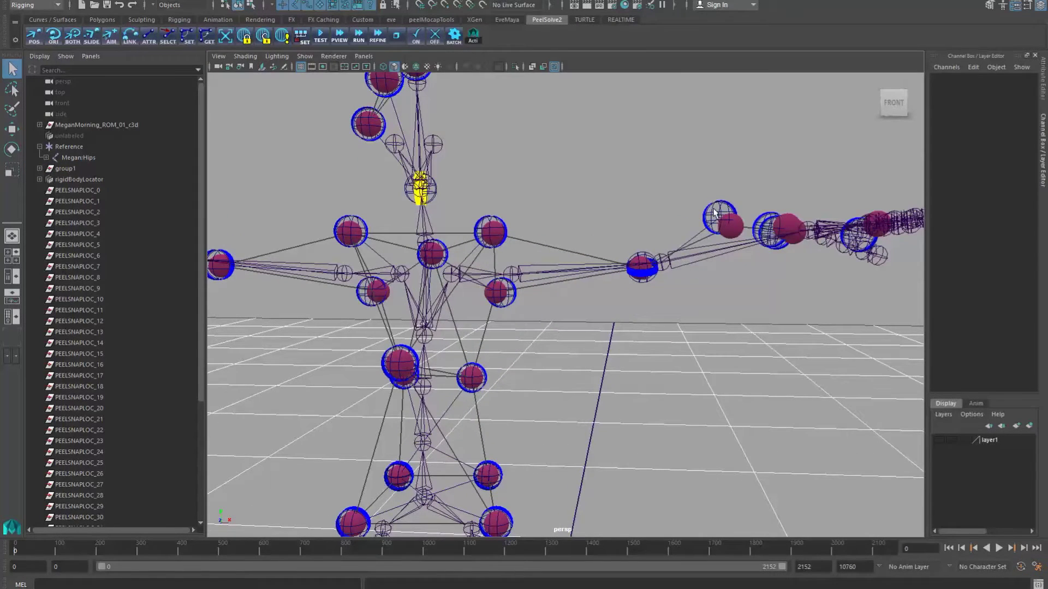
{"action": "left_click", "coordinate": [715, 213]}
{"action": "left_click", "coordinate": [648, 280], "text": "shift"}
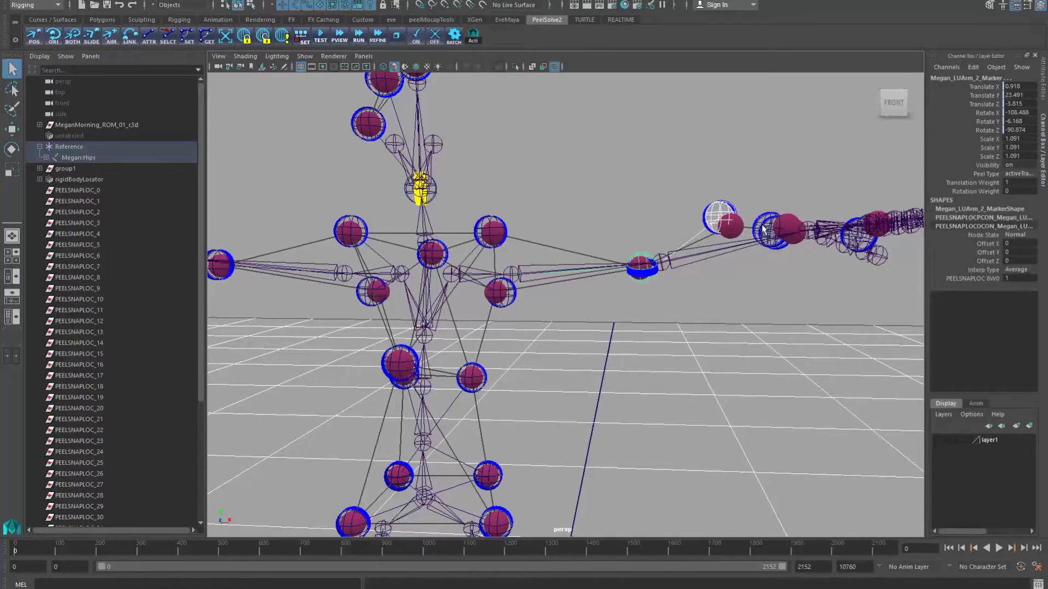
{"action": "left_click", "coordinate": [769, 229]}
{"action": "mouse_move", "coordinate": [859, 257]}
{"action": "left_mouse_down", "text": "alt"}
{"action": "mouse_move", "coordinate": [870, 297]}
{"action": "mouse_move", "coordinate": [617, 259]}
{"action": "left_mouse_up", "text": "alt"}
{"action": "left_click", "coordinate": [861, 297]}
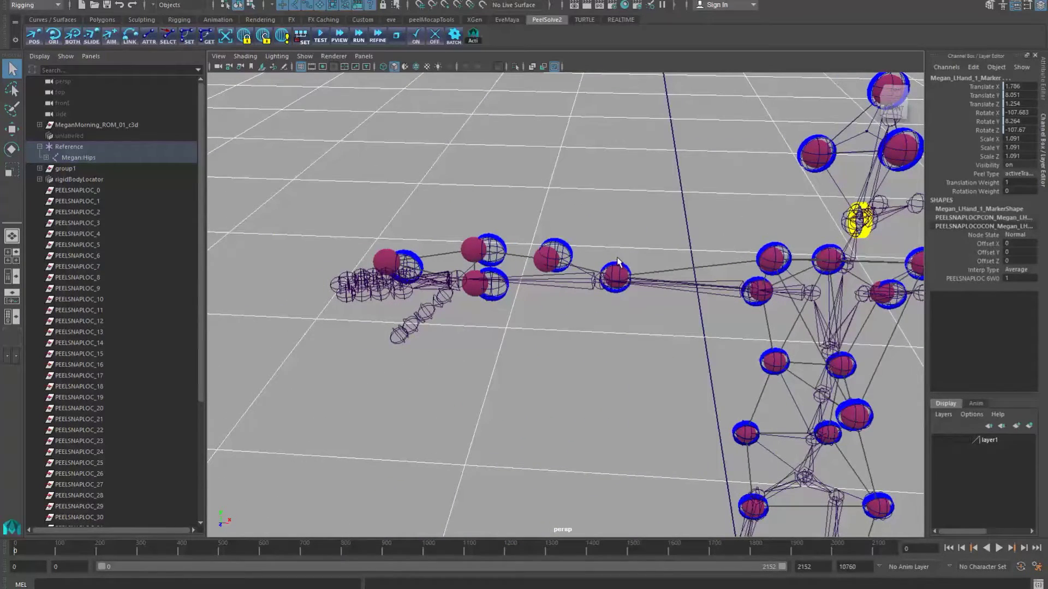
{"action": "left_click", "coordinate": [617, 268]}
{"action": "left_click", "coordinate": [556, 250], "text": "shift"}
{"action": "left_click", "coordinate": [500, 250]}
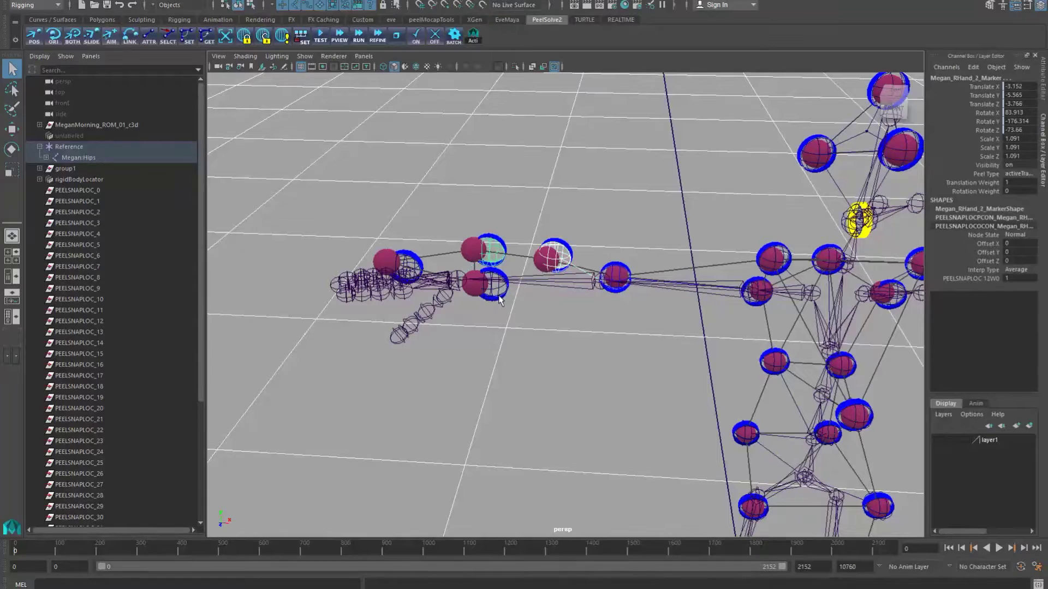
{"action": "left_click", "coordinate": [498, 295]}
{"action": "left_click", "coordinate": [414, 253]}
{"action": "left_click_drag", "start_coordinate": [529, 270], "coordinate": [528, 251], "text": "alt"}
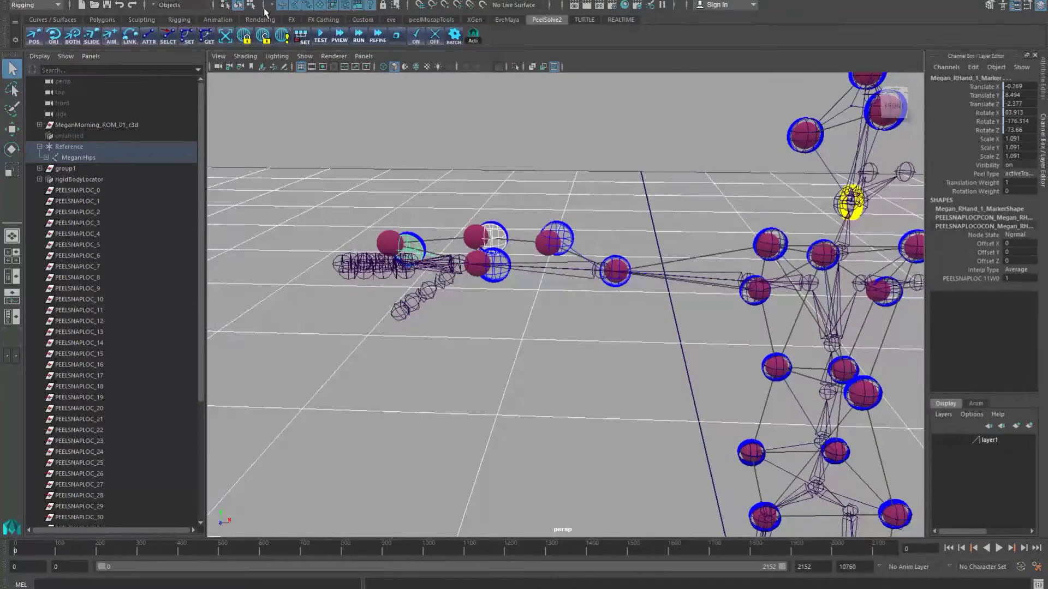
{"action": "left_click", "coordinate": [282, 36]}
{"action": "scroll", "coordinate": [664, 347], "scroll_direction": "down", "scroll_amount": 4}
{"action": "middle_click_drag", "start_coordinate": [739, 281], "coordinate": [650, 269], "text": "alt"}
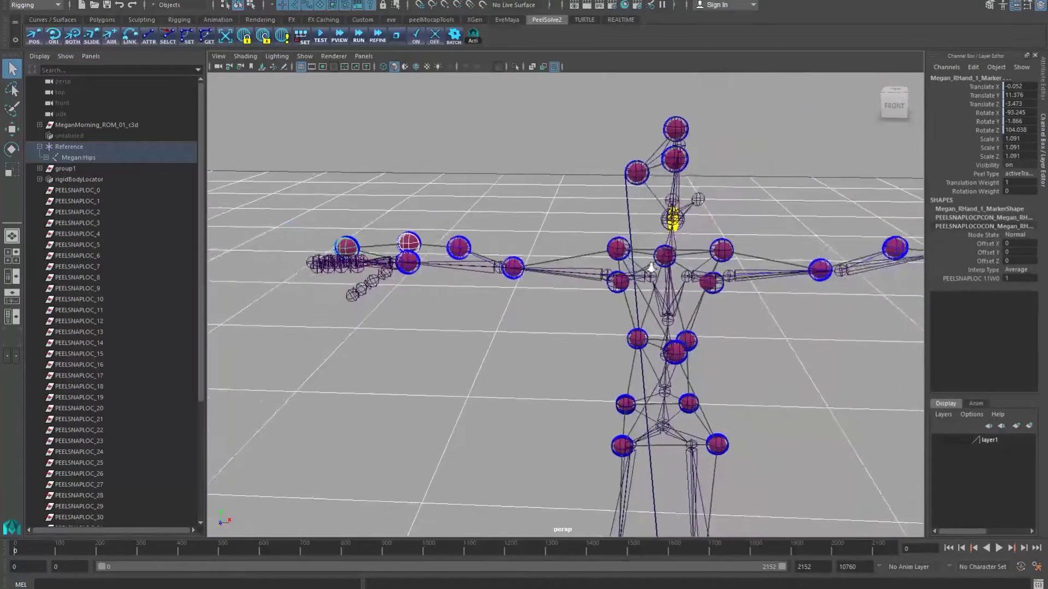
{"action": "middle_click_drag", "start_coordinate": [771, 330], "coordinate": [695, 326], "text": "alt"}
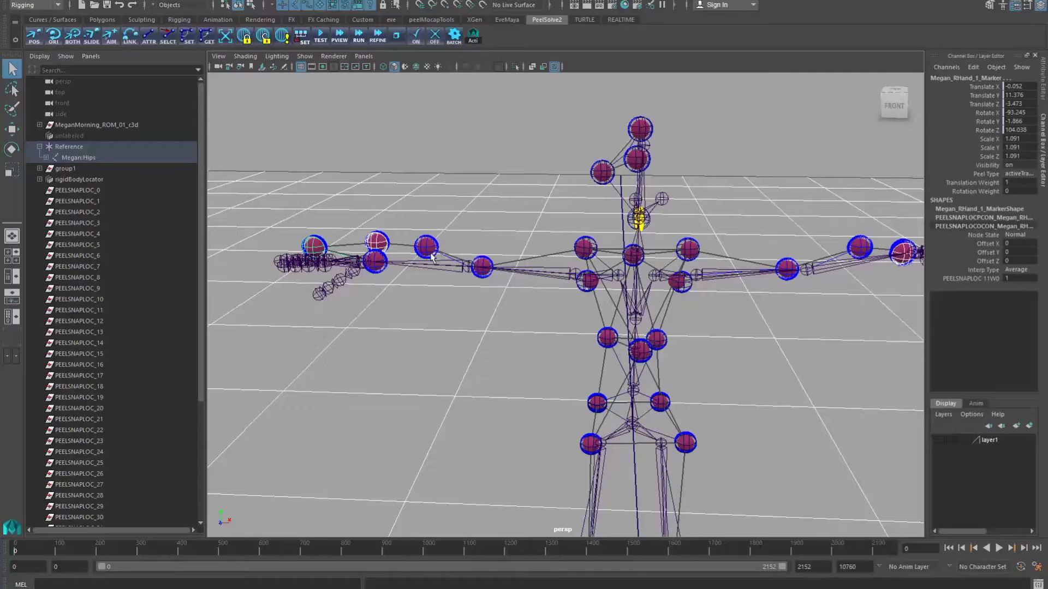
- Clear the marker selection and show the character mesh layer layer1
{"action": "left_click", "coordinate": [783, 398]}
{"action": "middle_click_drag", "start_coordinate": [788, 397], "coordinate": [687, 377], "text": "alt"}
{"action": "right_click_drag", "start_coordinate": [686, 376], "coordinate": [720, 363], "text": "alt"}
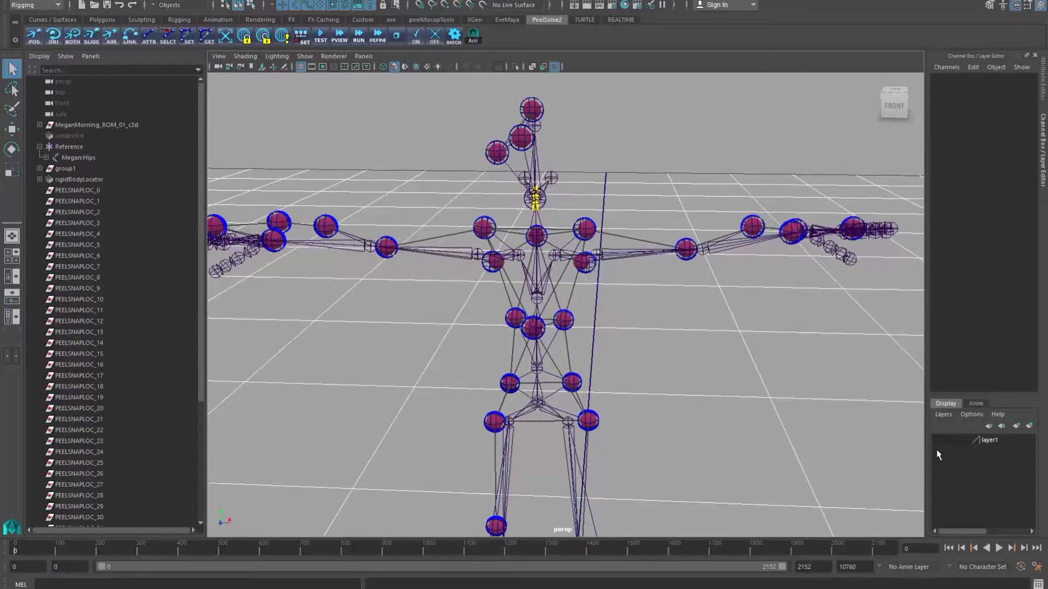
{"action": "left_click", "coordinate": [938, 440]}
{"action": "left_click_drag", "start_coordinate": [636, 404], "coordinate": [650, 398], "text": "alt"}
{"action": "right_click_drag", "start_coordinate": [687, 421], "coordinate": [686, 415], "text": "alt"}
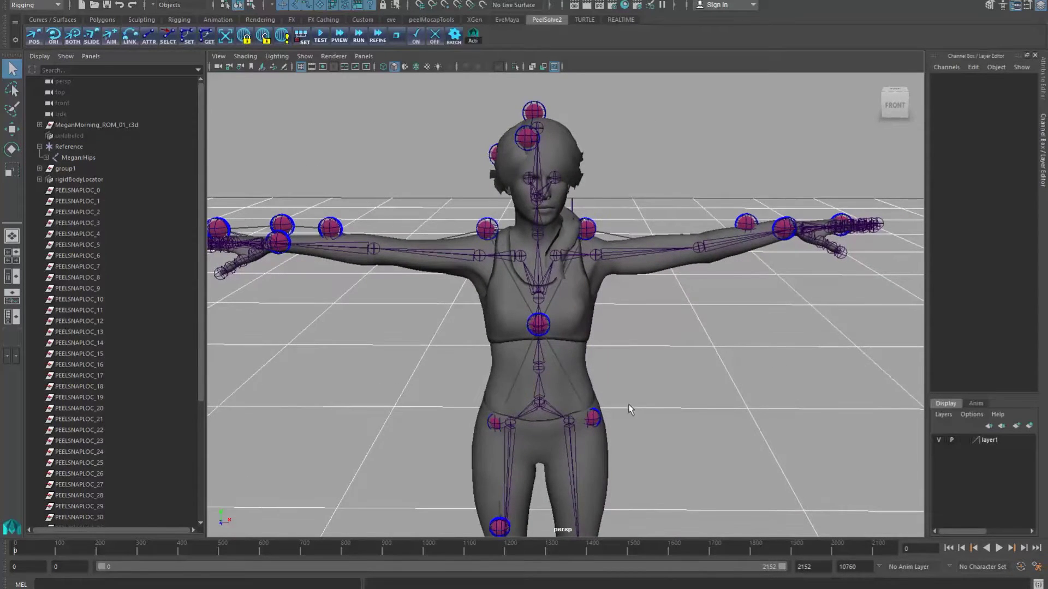
{"action": "middle_click_drag", "start_coordinate": [629, 407], "coordinate": [632, 391], "text": "alt"}
{"action": "mouse_move", "coordinate": [633, 390]}
{"action": "left_mouse_down", "text": "alt"}
{"action": "mouse_move", "coordinate": [615, 385]}
{"action": "mouse_move", "coordinate": [627, 371]}
{"action": "left_mouse_up", "text": "alt"}
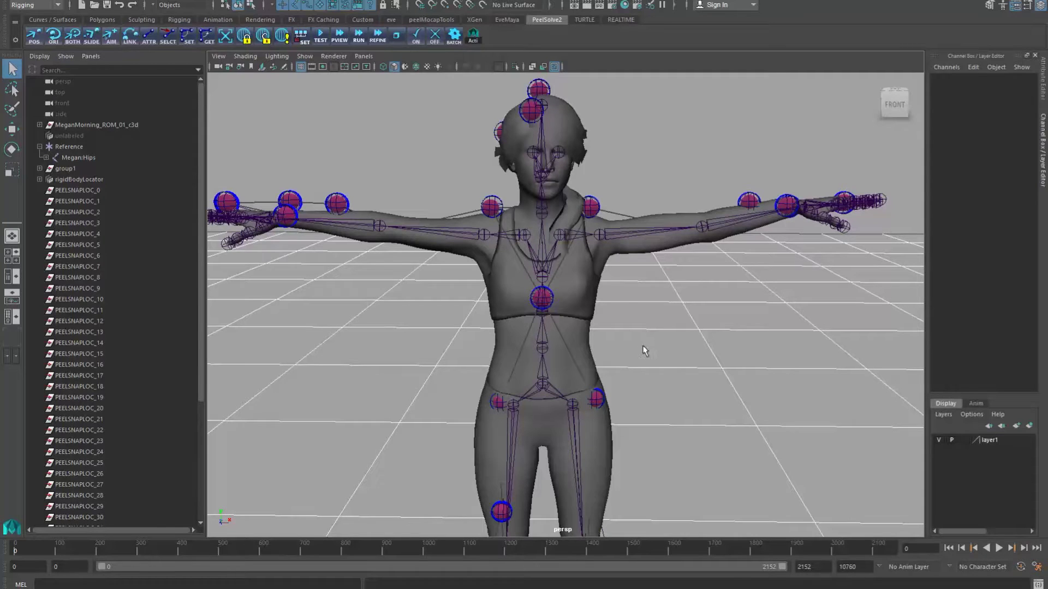
- Add the PeelSolve attributes to the spine, neck, head and both shoulder joints
{"action": "left_click", "coordinate": [542, 346]}
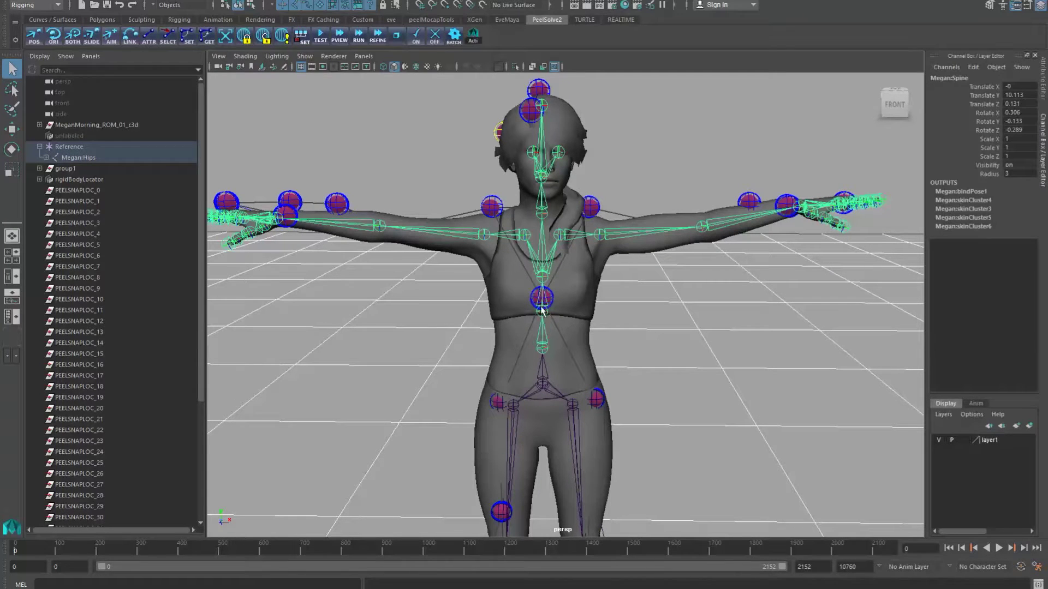
{"action": "left_click", "coordinate": [541, 309]}
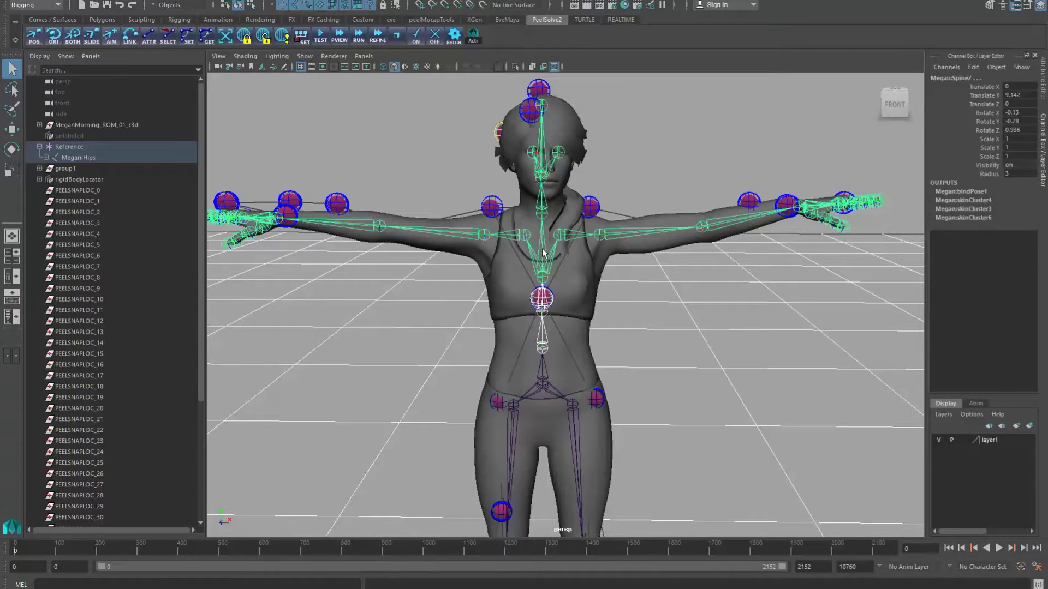
{"action": "left_click", "coordinate": [543, 212]}
{"action": "left_click", "coordinate": [569, 236]}
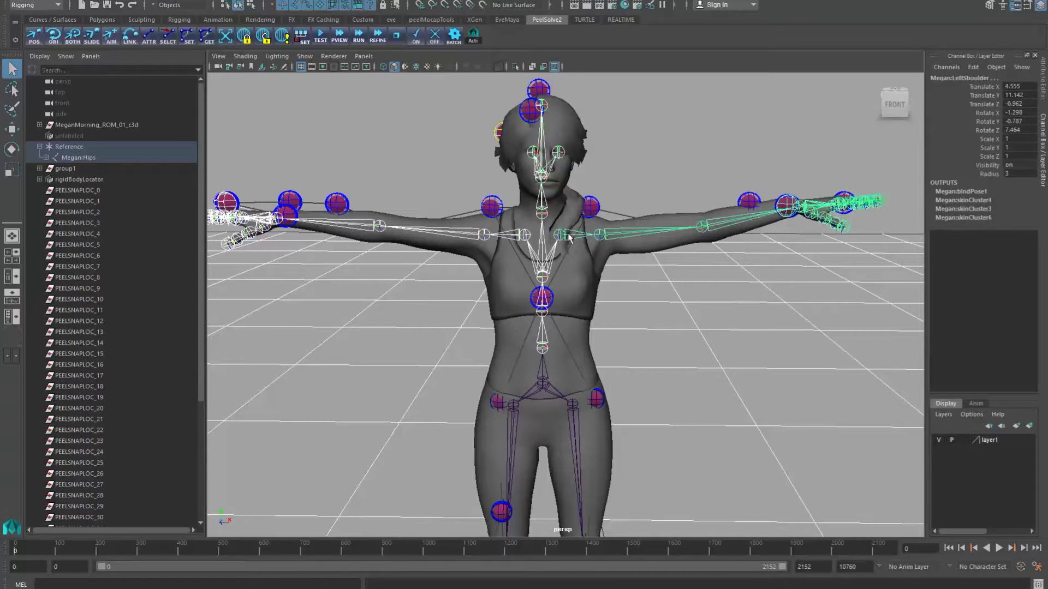
{"action": "left_click", "coordinate": [515, 239]}
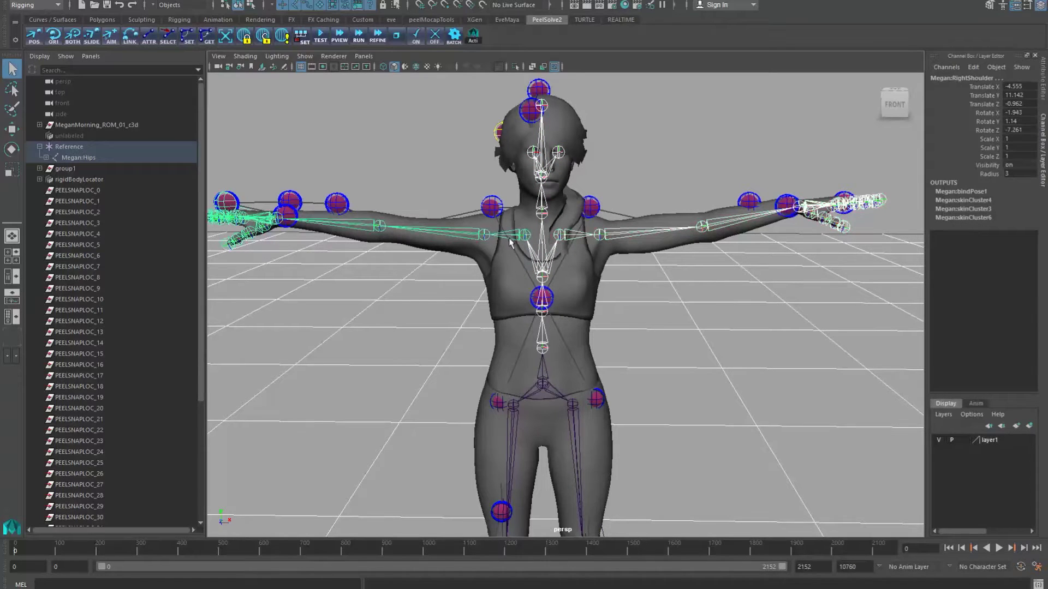
{"action": "left_click", "coordinate": [149, 40]}
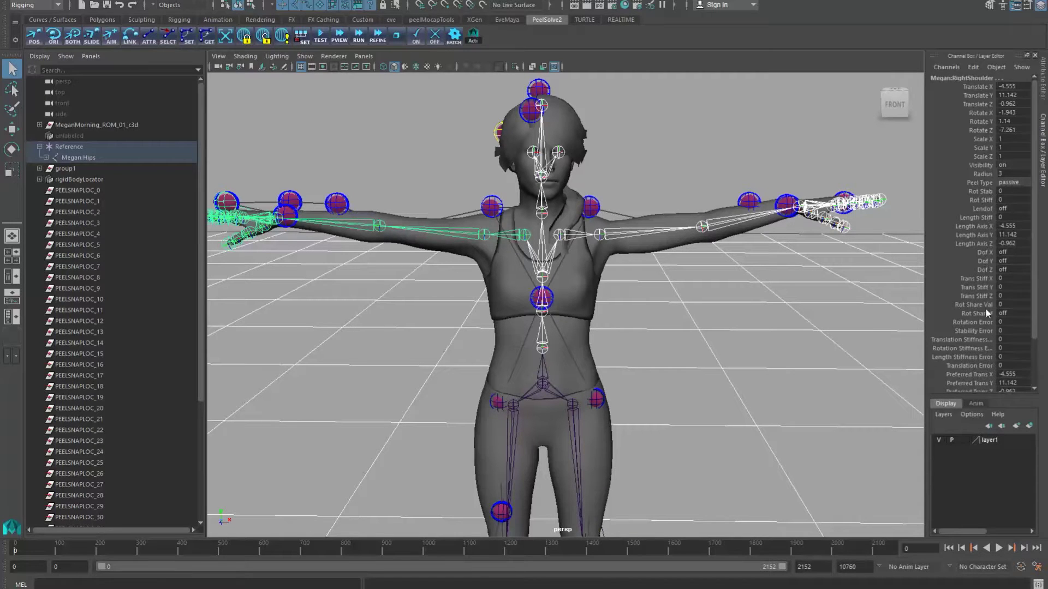
{"action": "scroll", "coordinate": [986, 343], "scroll_direction": "down", "scroll_amount": 4}
{"action": "scroll", "coordinate": [988, 342], "scroll_direction": "up", "scroll_amount": 4}
{"action": "left_click", "coordinate": [538, 345]}
{"action": "left_click", "coordinate": [542, 347]}
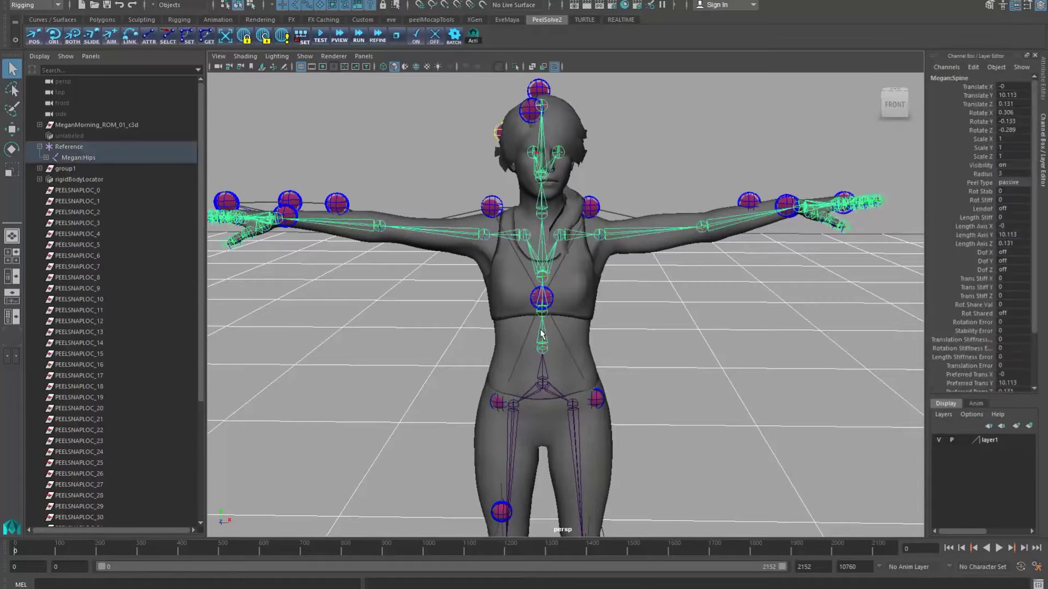
{"action": "left_click", "coordinate": [543, 282]}
{"action": "left_click", "coordinate": [597, 332]}
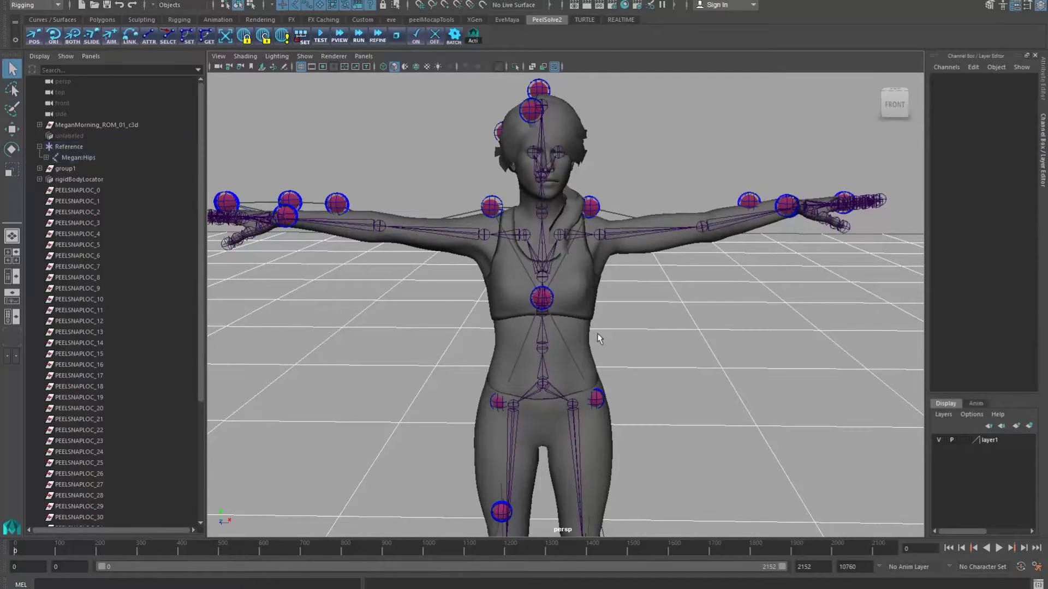
- Set Rot Stab and Rot Stiff of the spine joints and both shoulder joints to 1
{"action": "left_click_drag", "start_coordinate": [597, 332], "coordinate": [541, 326], "text": "alt"}
{"action": "left_click", "coordinate": [535, 333]}
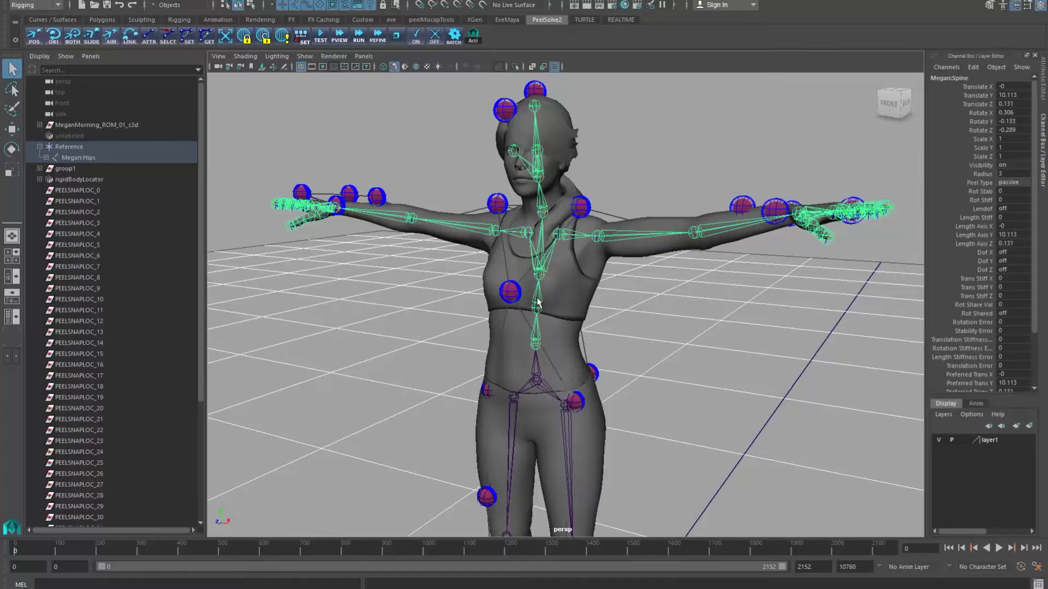
{"action": "left_click", "coordinate": [513, 233]}
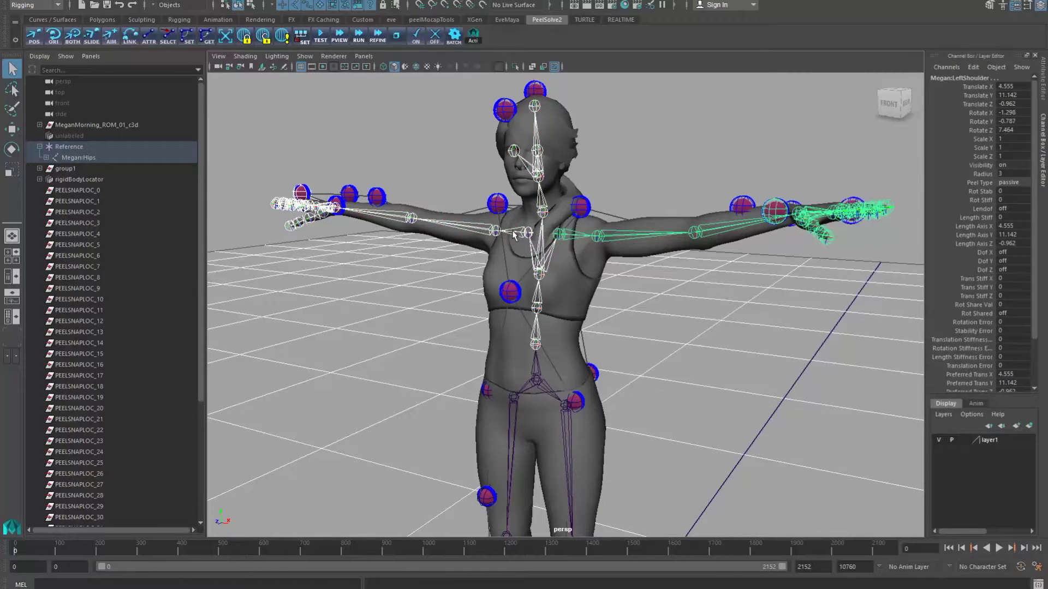
{"action": "left_click", "coordinate": [512, 231], "text": "shift"}
{"action": "left_click_drag", "start_coordinate": [1002, 191], "coordinate": [1003, 201]}
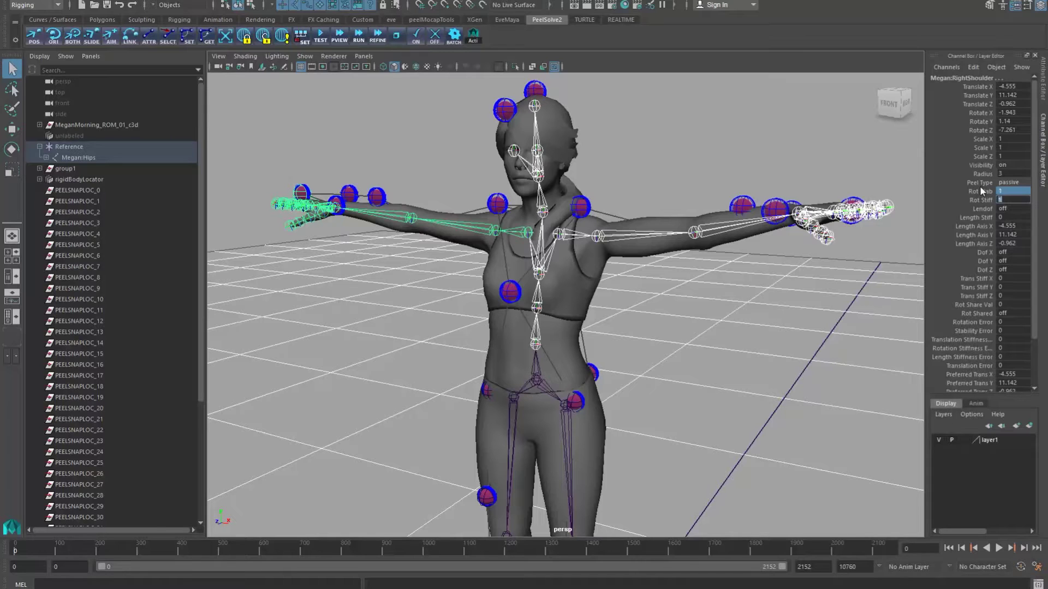
{"action": "left_click", "coordinate": [710, 310]}
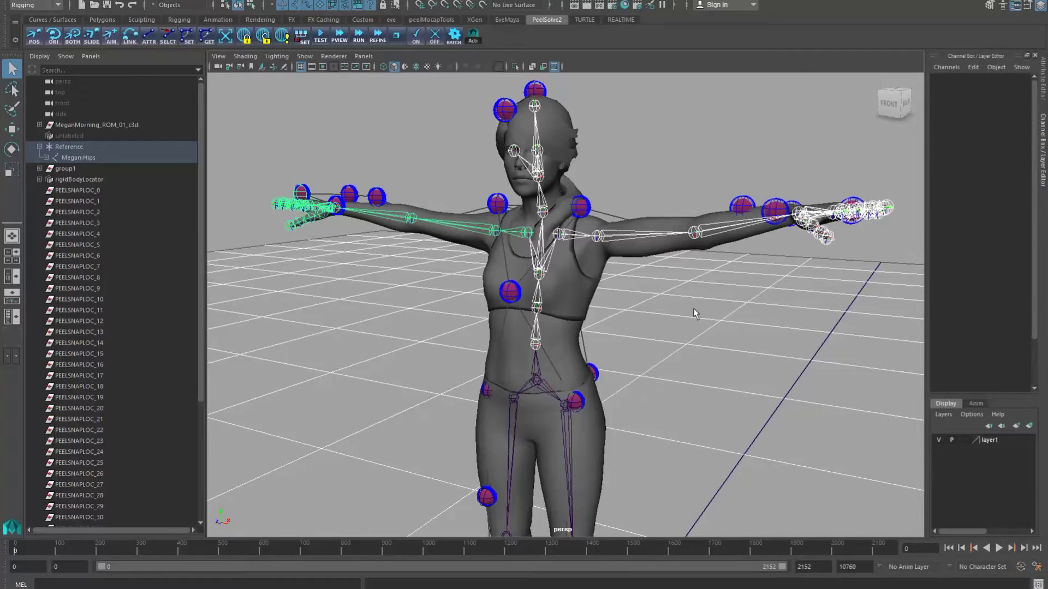
- Turn on Rot Shared for the upper spine, neck and head joints
{"action": "scroll", "coordinate": [699, 328], "scroll_direction": "up", "scroll_amount": 3}
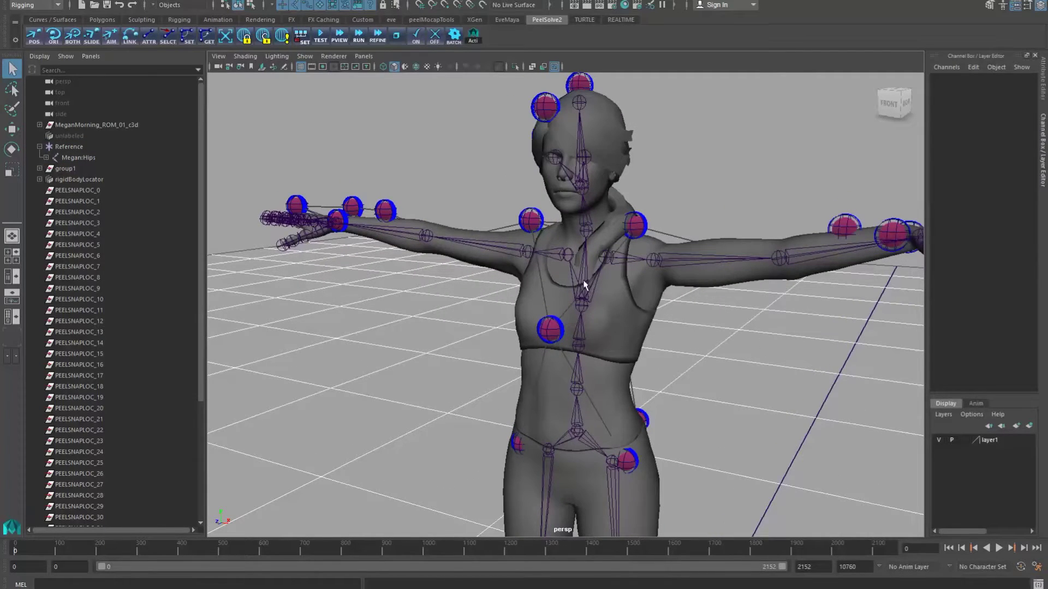
{"action": "left_click", "coordinate": [584, 281]}
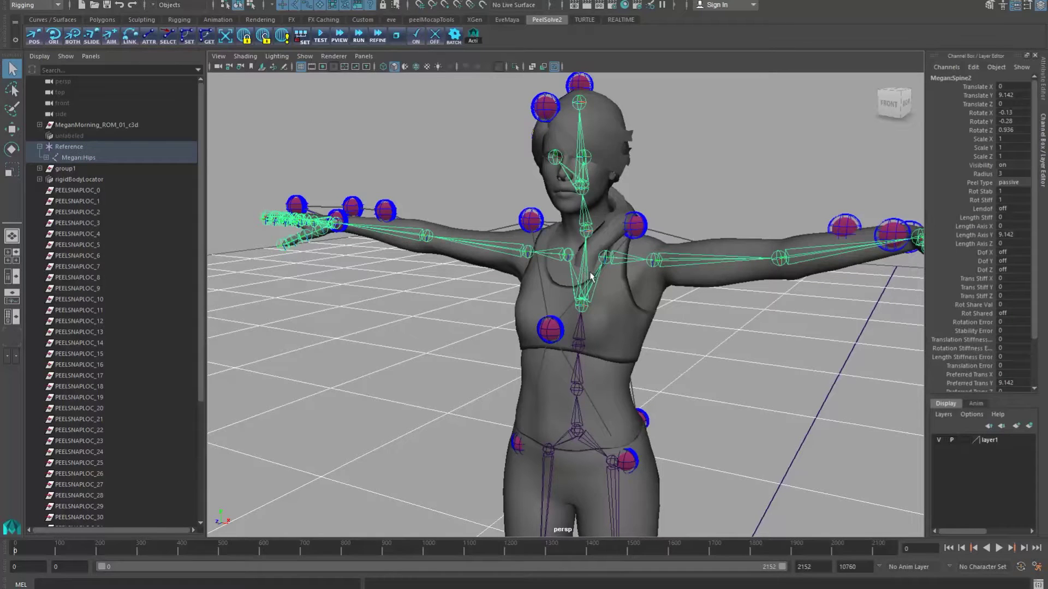
{"action": "left_click", "coordinate": [584, 221]}
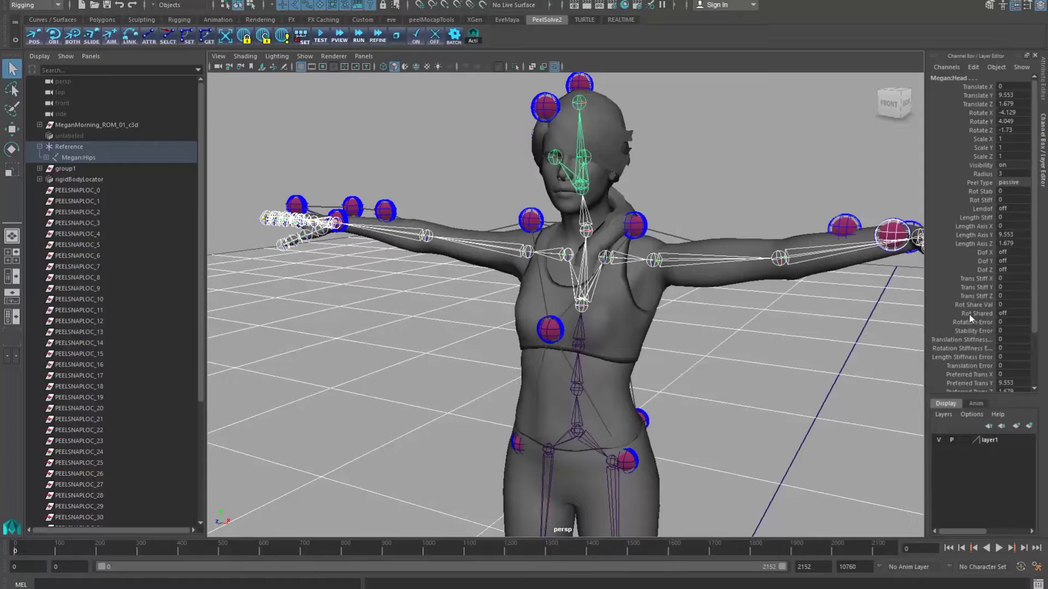
{"action": "double_click", "coordinate": [1001, 314]}
{"action": "key", "text": "Return"}
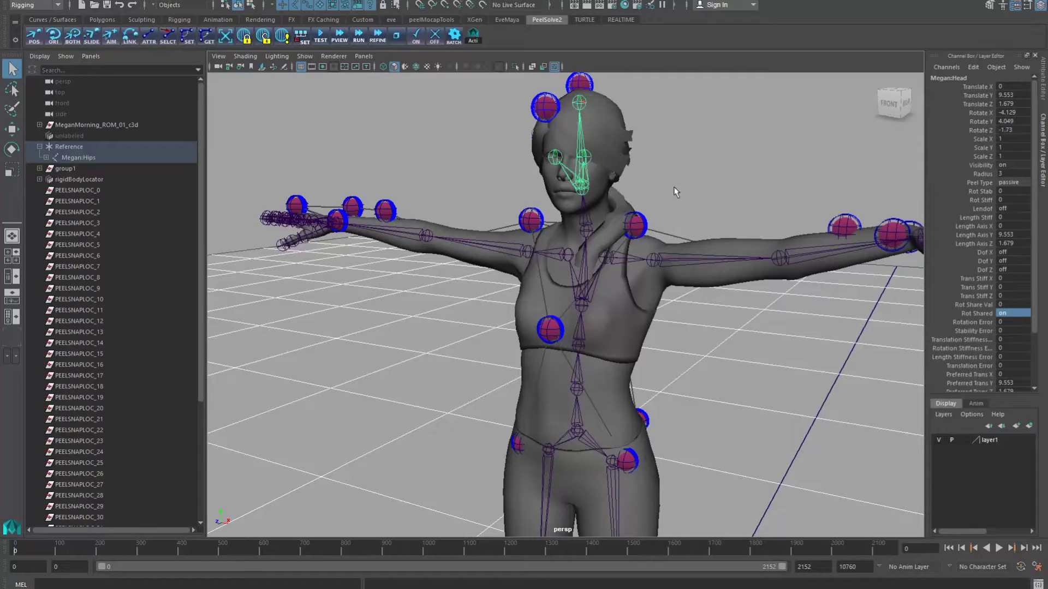
- Set the Rot Share Val of the neck joint to .5
{"action": "double_click", "coordinate": [1009, 305]}
{"action": "left_click", "coordinate": [587, 226]}
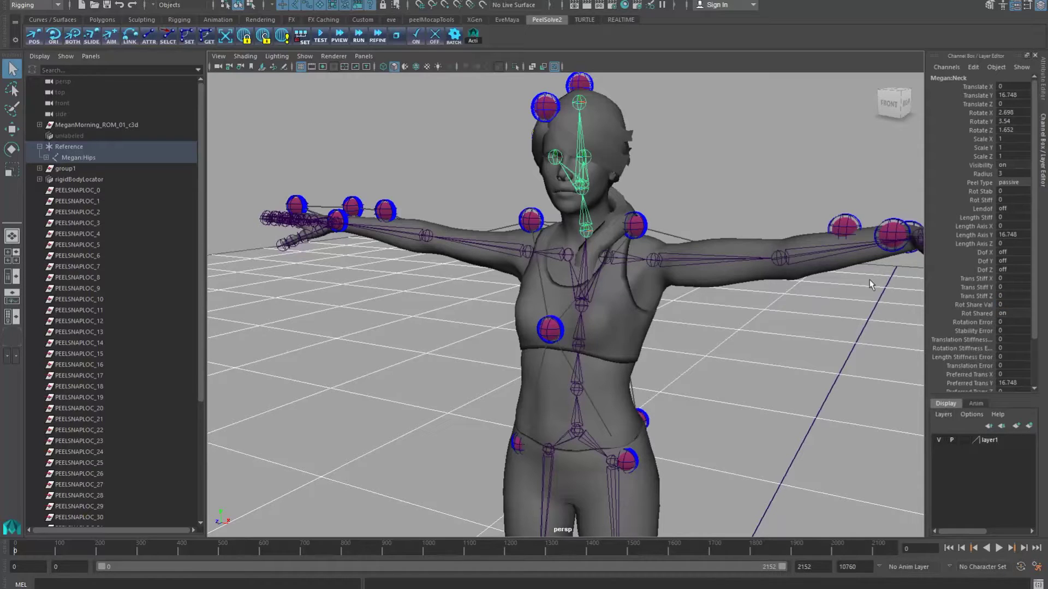
{"action": "left_click", "coordinate": [1016, 305]}
{"action": "type", "text": ".5"}
{"action": "left_click", "coordinate": [634, 264]}
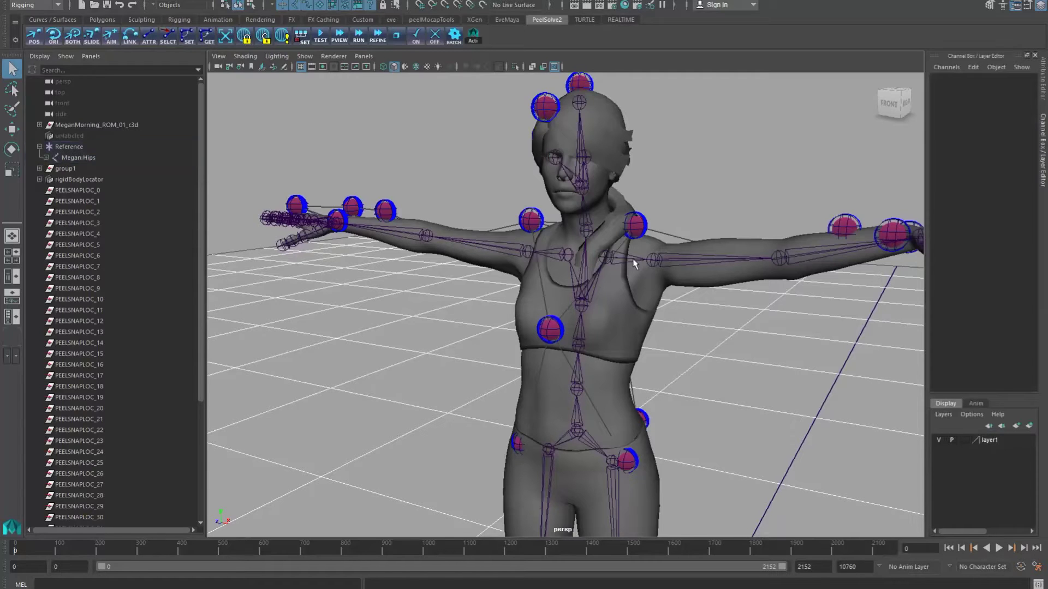
- Unlock the markers and run a test solve of the T-pose at frame 0
{"action": "left_click", "coordinate": [586, 281]}
{"action": "left_click", "coordinate": [729, 368]}
{"action": "left_click_drag", "start_coordinate": [697, 374], "coordinate": [581, 130], "text": "alt"}
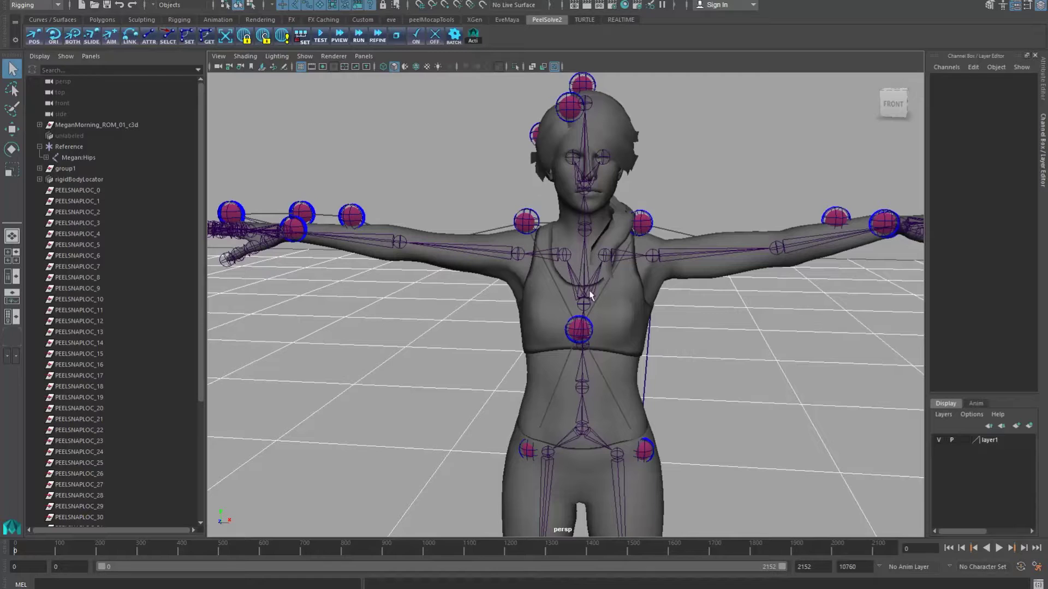
{"action": "scroll", "coordinate": [709, 389], "scroll_direction": "down", "scroll_amount": 4}
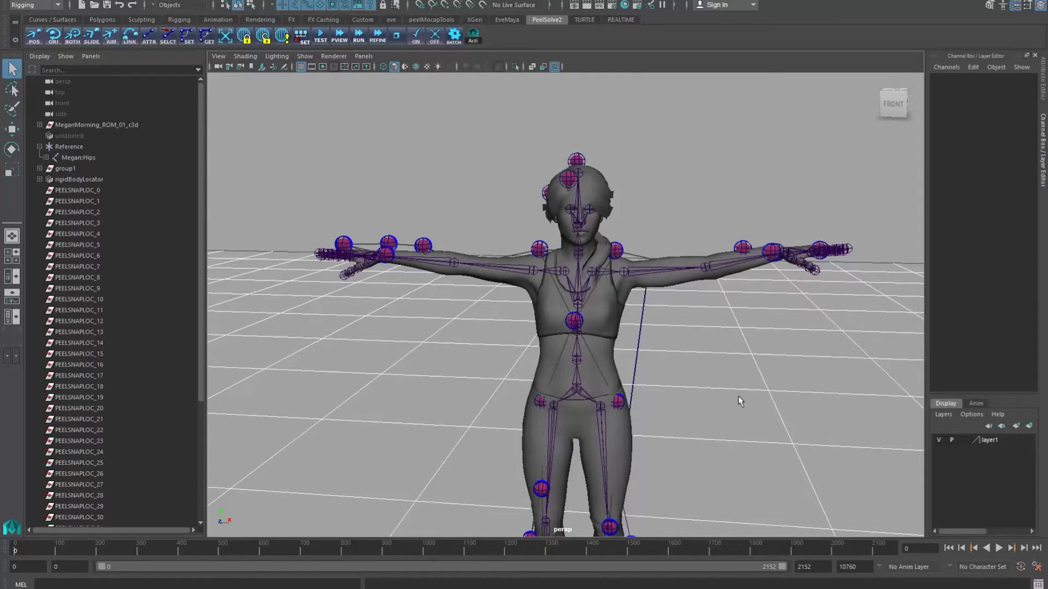
{"action": "left_click", "coordinate": [263, 38]}
{"action": "left_click", "coordinate": [321, 36]}
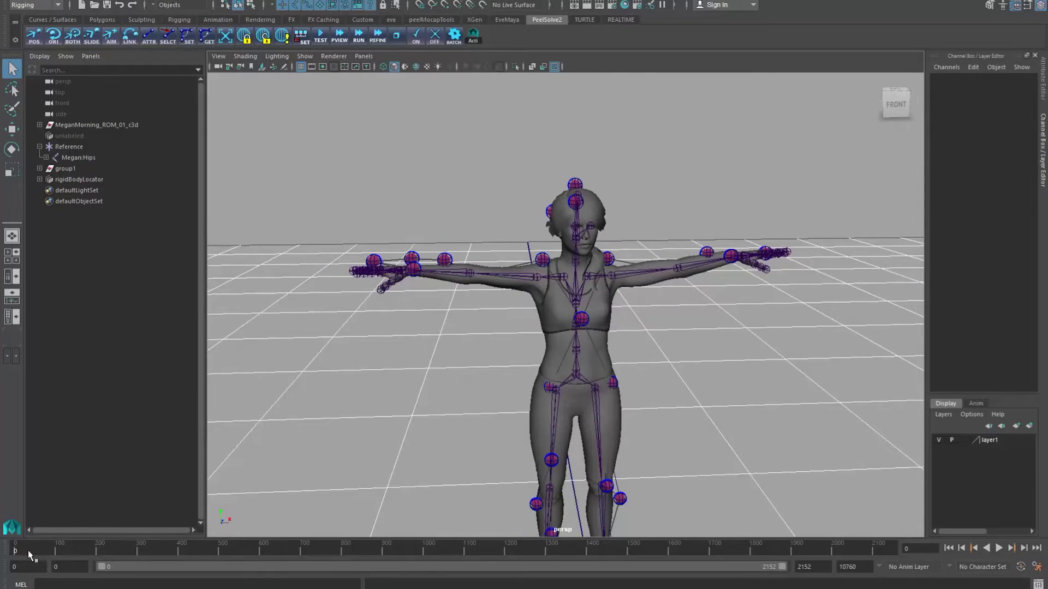
- Test solve the raised-arm pose at frame 590 and inspect how the joints fit the markers
{"action": "left_click_drag", "start_coordinate": [28, 550], "coordinate": [256, 563]}
{"action": "left_click", "coordinate": [323, 36]}
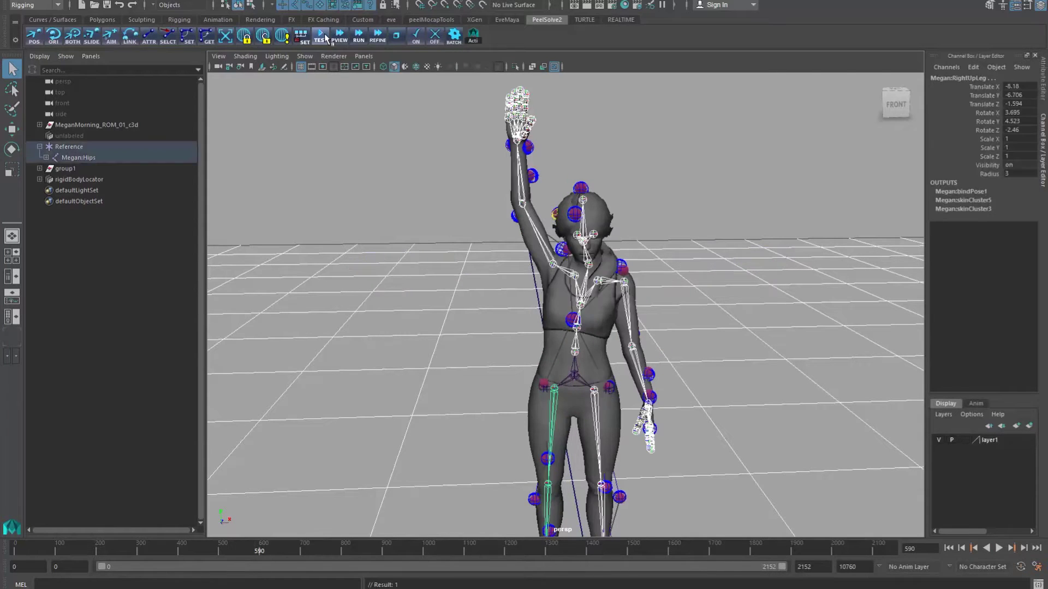
{"action": "left_click", "coordinate": [682, 219]}
{"action": "left_click_drag", "start_coordinate": [627, 398], "coordinate": [616, 376], "text": "alt"}
- Test solve the range-of-motion poses at frames 703 and 1128 and check how the joints fit the markers
{"action": "left_click_drag", "start_coordinate": [265, 551], "coordinate": [305, 555]}
{"action": "left_click", "coordinate": [324, 38]}
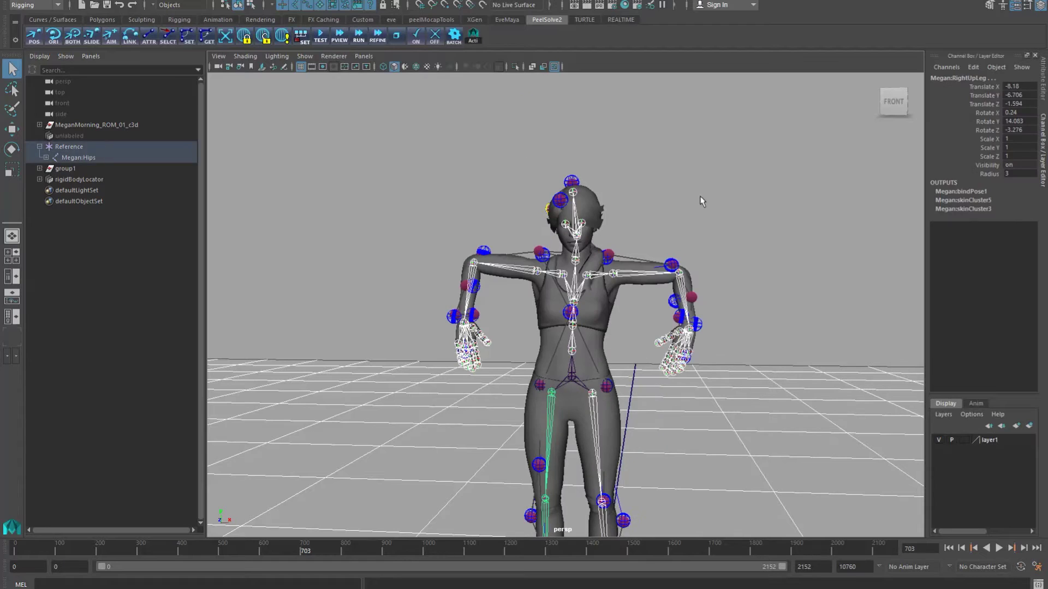
{"action": "left_click_drag", "start_coordinate": [326, 553], "coordinate": [414, 563]}
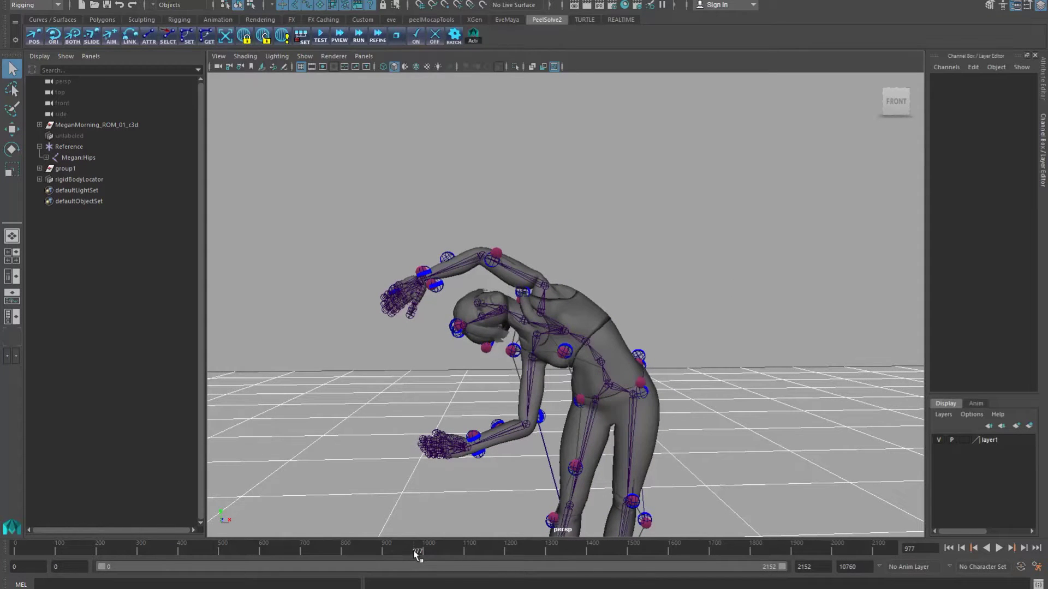
{"action": "left_click_drag", "start_coordinate": [414, 553], "coordinate": [475, 551]}
{"action": "left_click", "coordinate": [321, 37]}
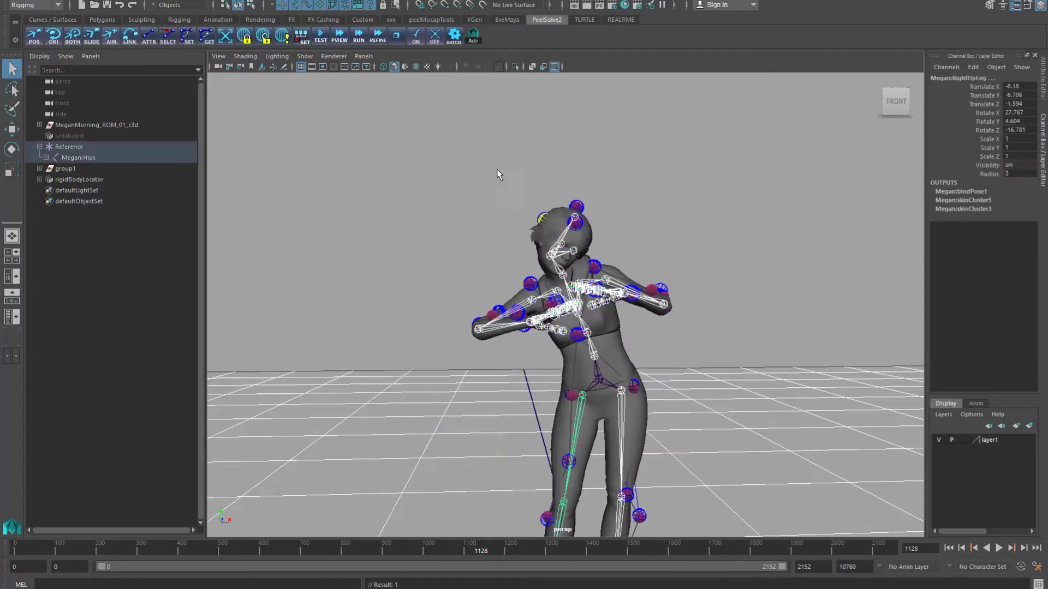
{"action": "left_click", "coordinate": [705, 250]}
{"action": "left_click_drag", "start_coordinate": [636, 302], "coordinate": [646, 293], "text": "alt"}
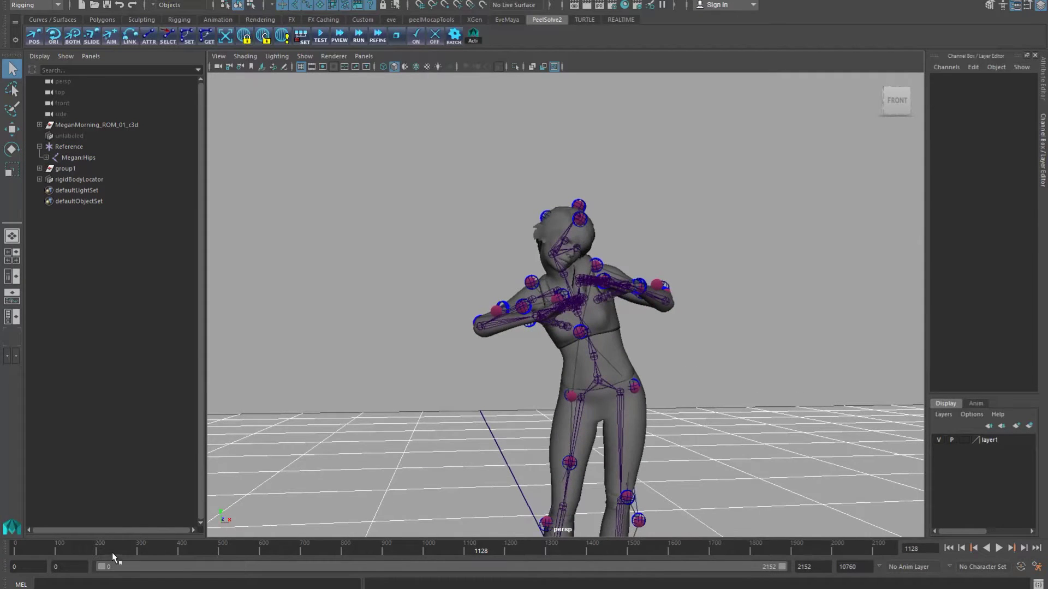
- Test solve the T-pose at frame 0 and examine the marker fit around the head and torso
{"action": "left_click", "coordinate": [14, 550]}
{"action": "left_click", "coordinate": [319, 38]}
{"action": "middle_click_drag", "start_coordinate": [643, 222], "coordinate": [623, 238], "text": "alt"}
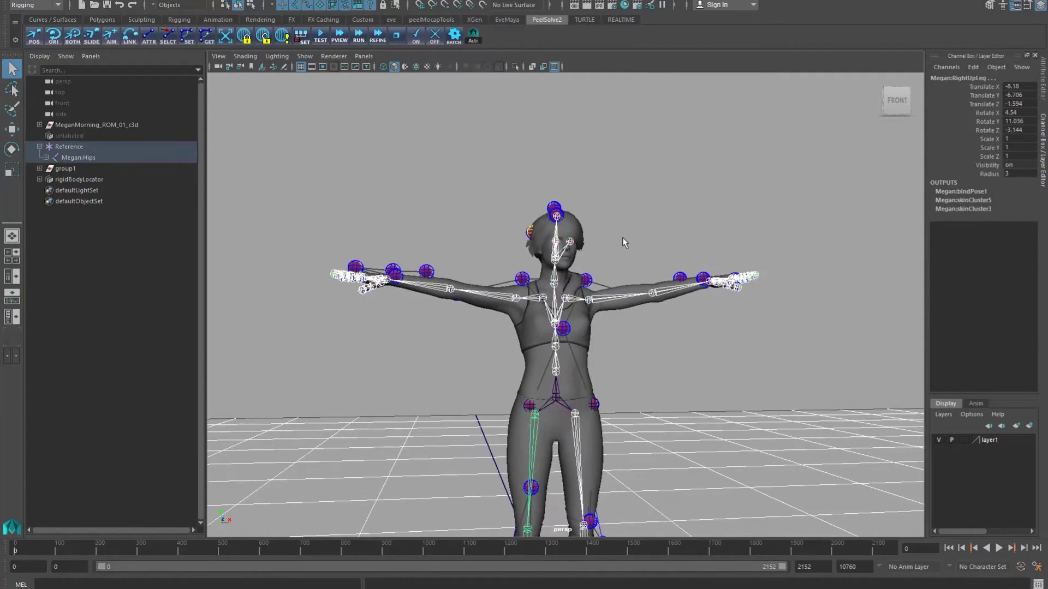
{"action": "left_click", "coordinate": [625, 243]}
{"action": "left_click_drag", "start_coordinate": [624, 242], "coordinate": [589, 285], "text": "alt"}
{"action": "right_click_drag", "start_coordinate": [588, 285], "coordinate": [701, 348], "text": "alt"}
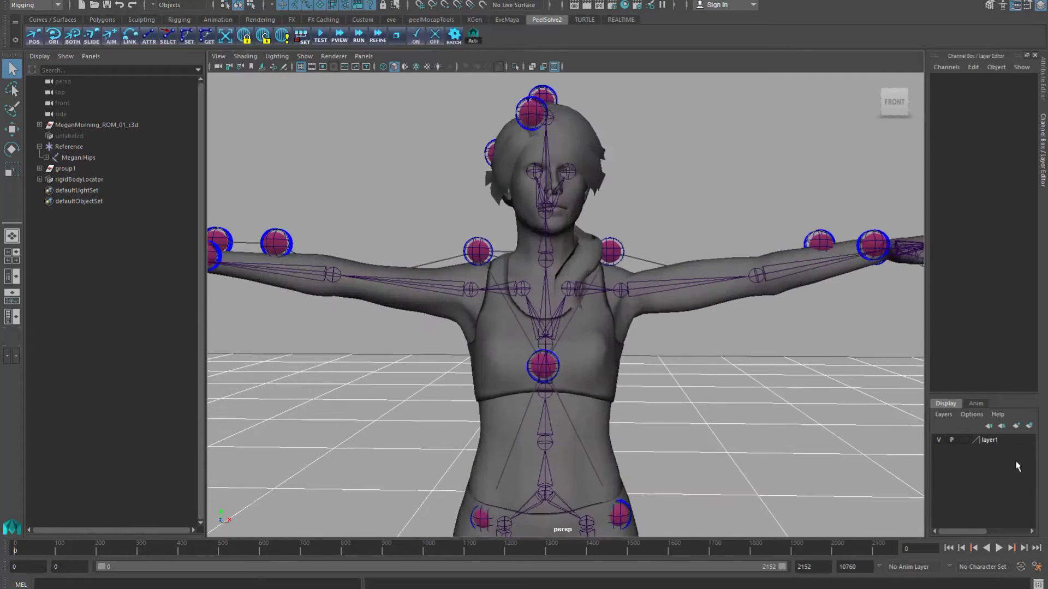
- Hide the character mesh layer, move the three head markers down to sit lower on the head joint, and edit their Translation Weight
{"action": "left_click", "coordinate": [941, 440]}
{"action": "middle_click_drag", "start_coordinate": [519, 157], "coordinate": [532, 216], "text": "alt"}
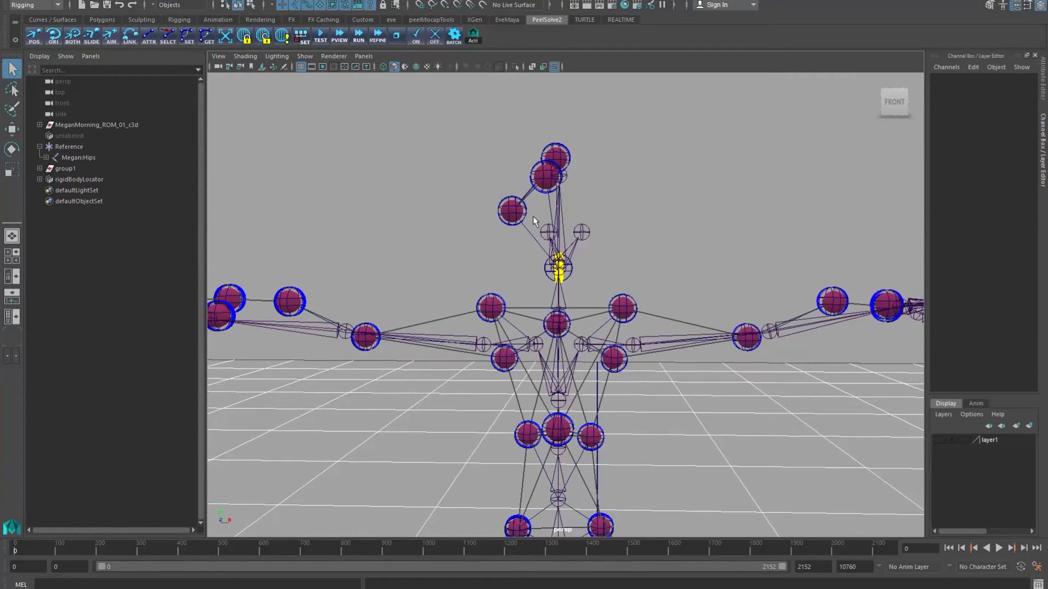
{"action": "left_click", "coordinate": [527, 231]}
{"action": "left_click", "coordinate": [545, 177]}
{"action": "left_click_drag", "start_coordinate": [546, 177], "coordinate": [623, 203], "text": "alt"}
{"action": "left_click", "coordinate": [567, 157]}
{"action": "key", "text": "w"}
{"action": "left_click", "coordinate": [555, 101]}
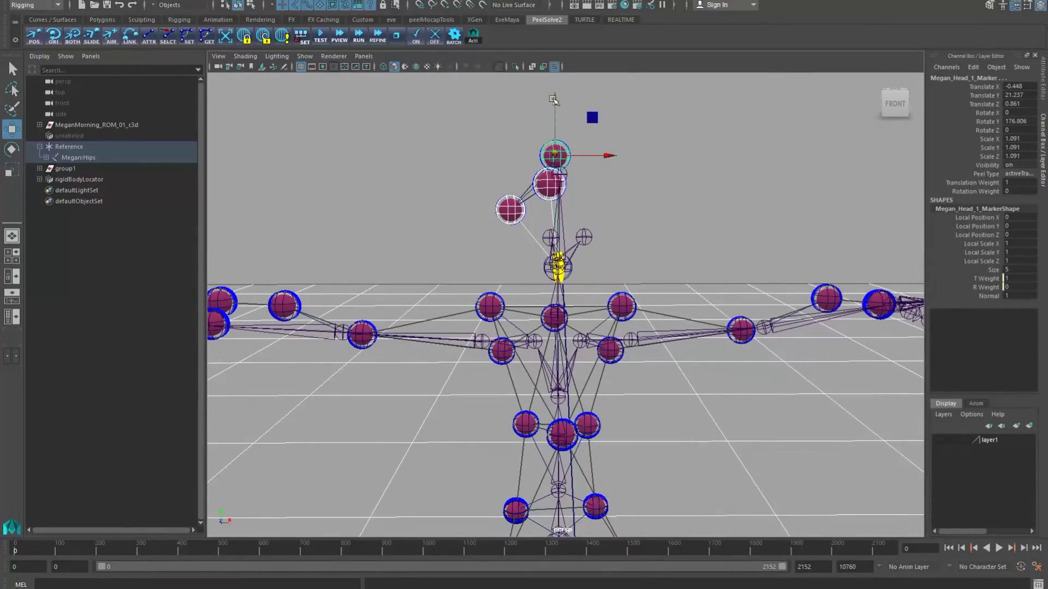
{"action": "middle_click_drag", "start_coordinate": [680, 138], "coordinate": [680, 161]}
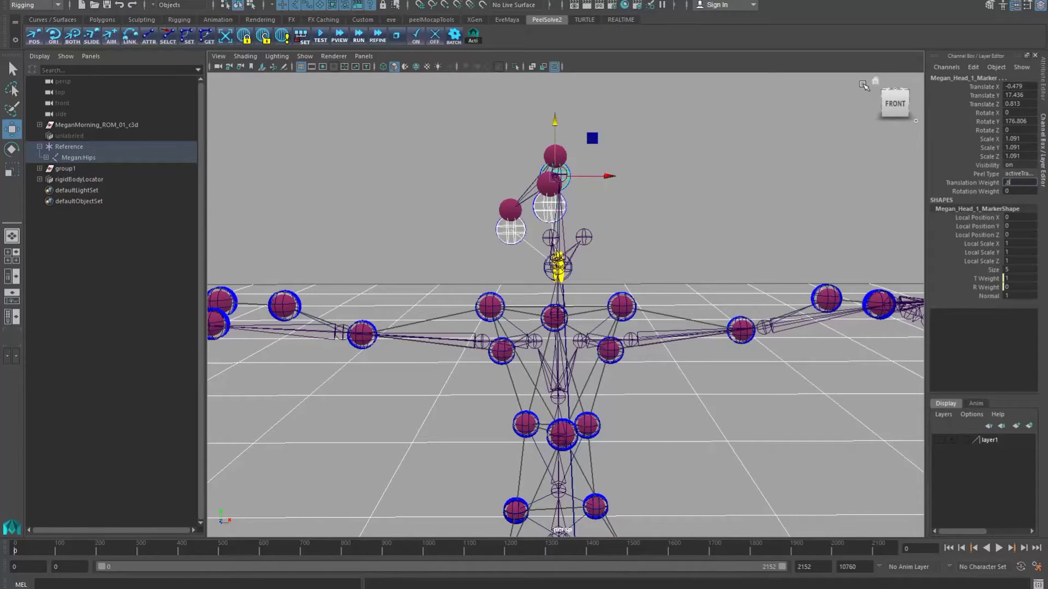
{"action": "left_click", "coordinate": [680, 247]}
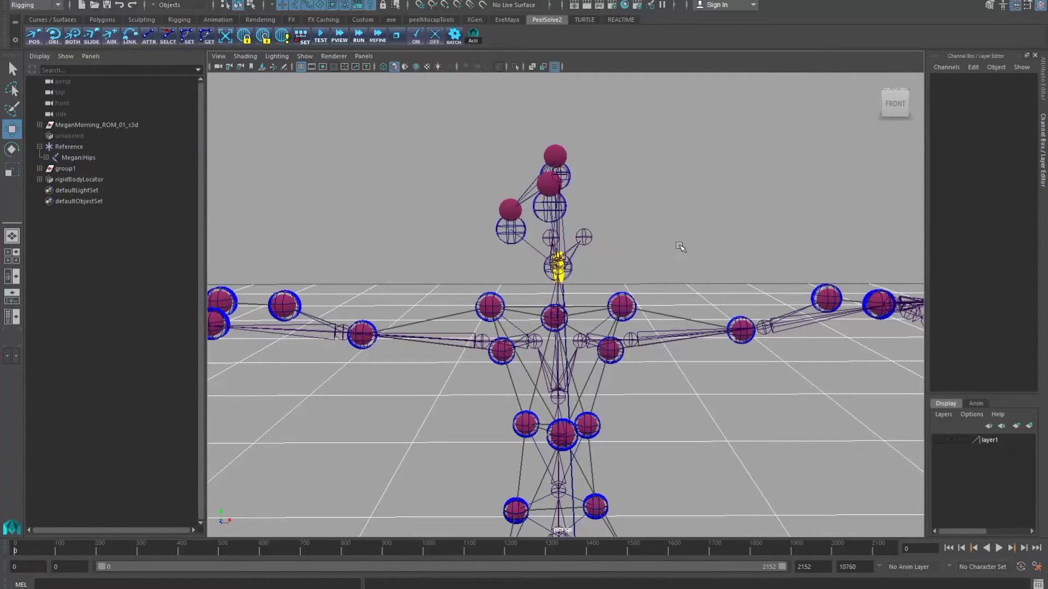
- Show the character mesh layer again and test solve frame 0 with the lowered head markers
{"action": "key", "text": "q"}
{"action": "left_click", "coordinate": [938, 440]}
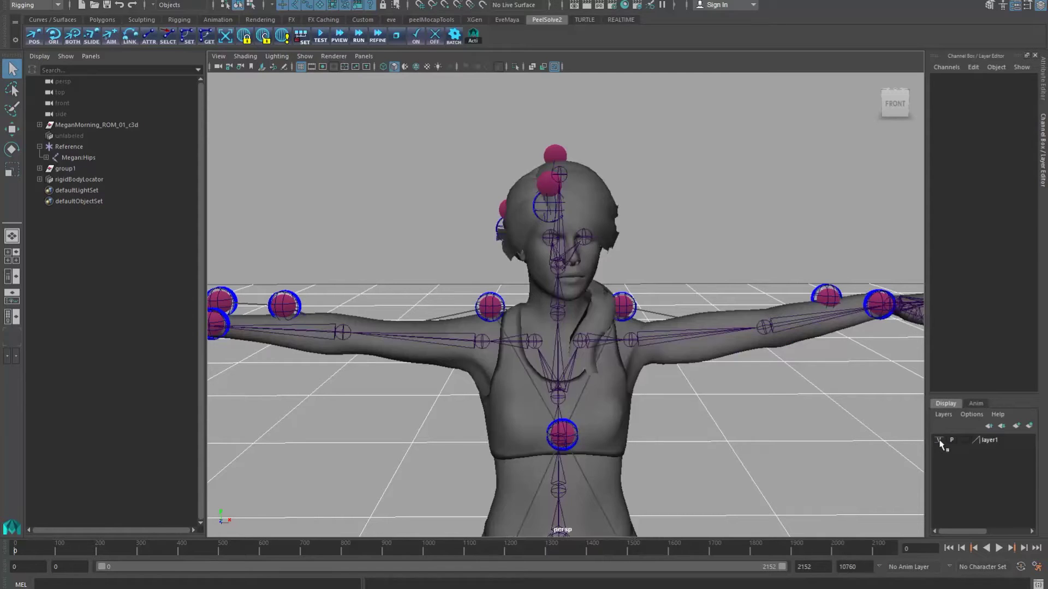
{"action": "left_click", "coordinate": [316, 37]}
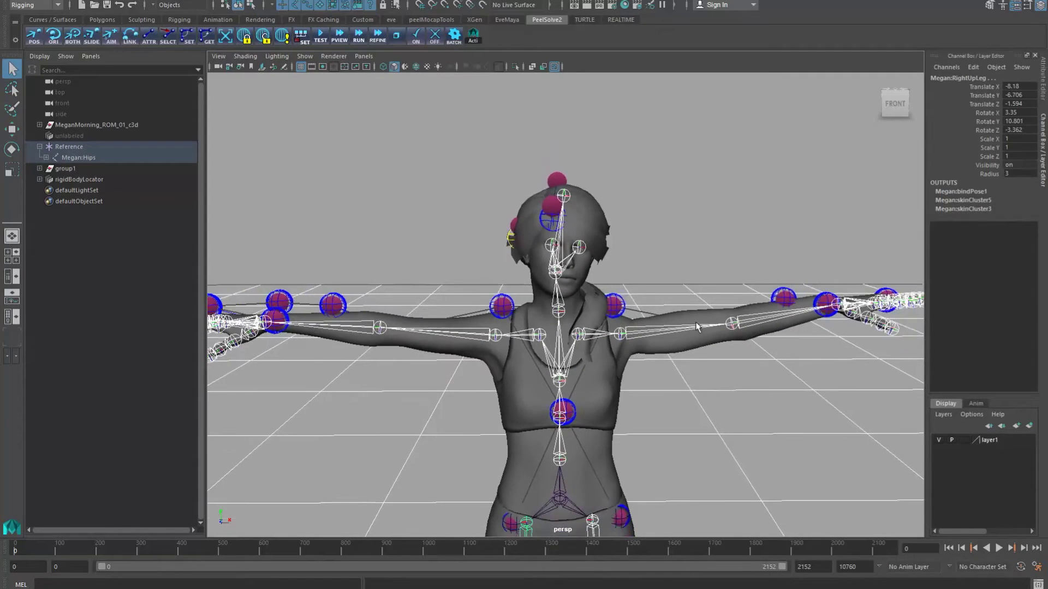
{"action": "left_click_drag", "start_coordinate": [693, 261], "coordinate": [694, 257], "text": "alt"}
{"action": "left_click", "coordinate": [694, 258]}
{"action": "middle_click_drag", "start_coordinate": [692, 257], "coordinate": [674, 241], "text": "alt"}
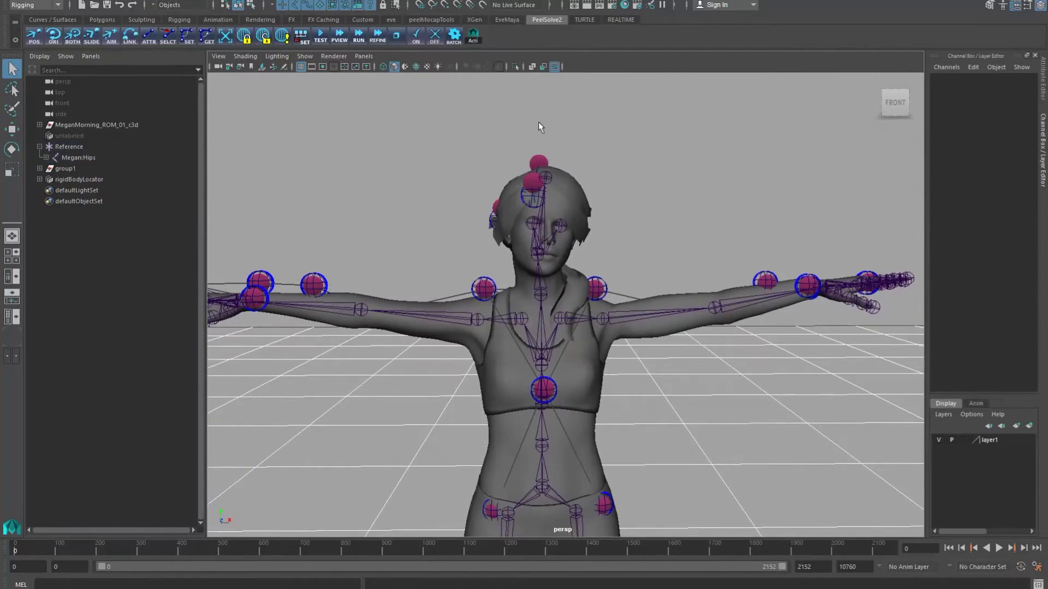
- Lock the active markers in place and reset the neck joint's rotation to zero
{"action": "left_click", "coordinate": [474, 39]}
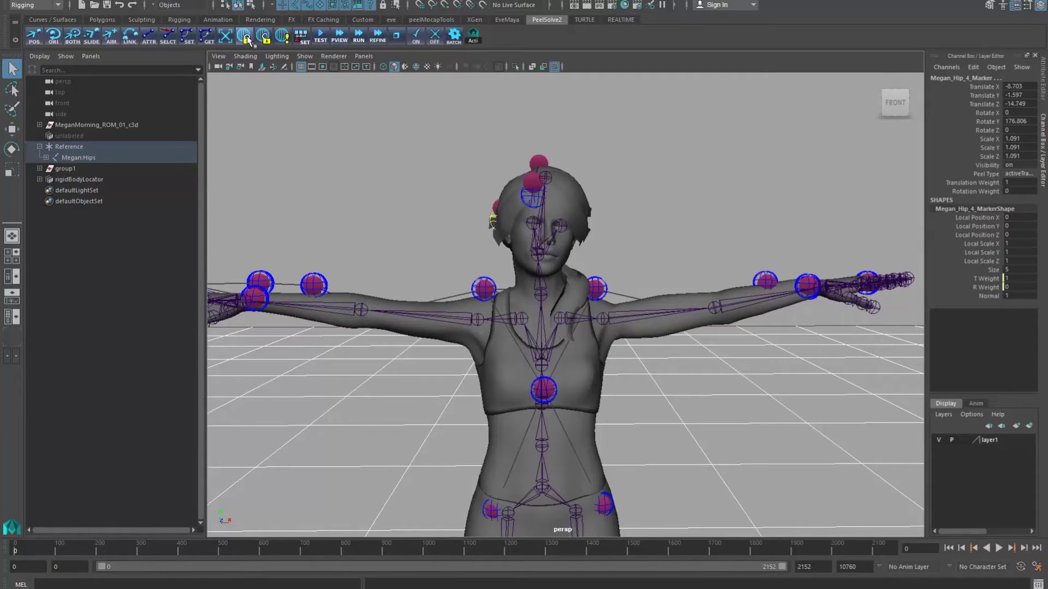
{"action": "left_click", "coordinate": [544, 289]}
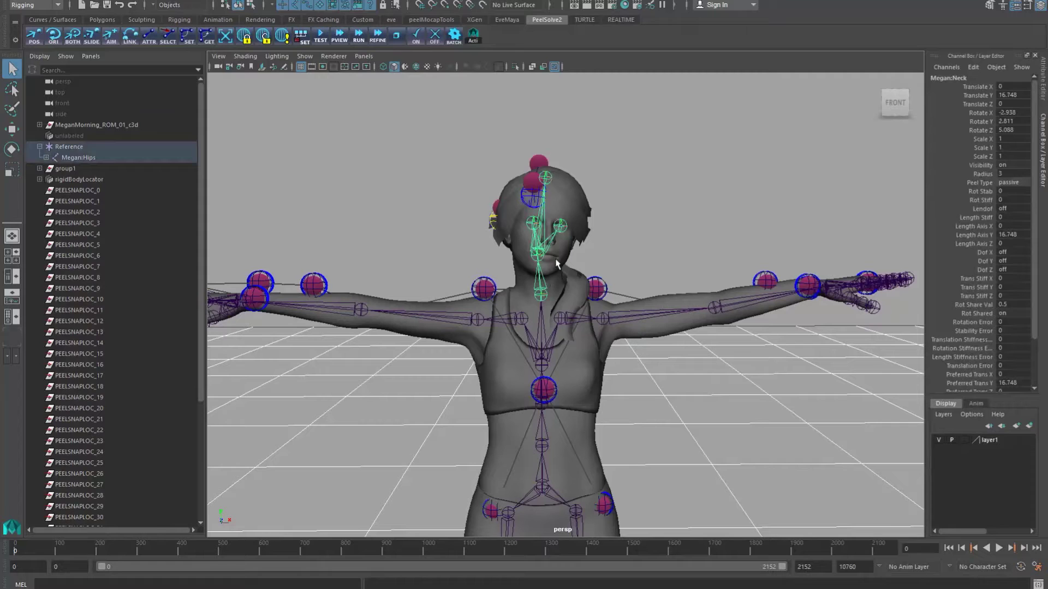
{"action": "right_click", "coordinate": [539, 293]}
{"action": "left_click", "coordinate": [576, 287]}
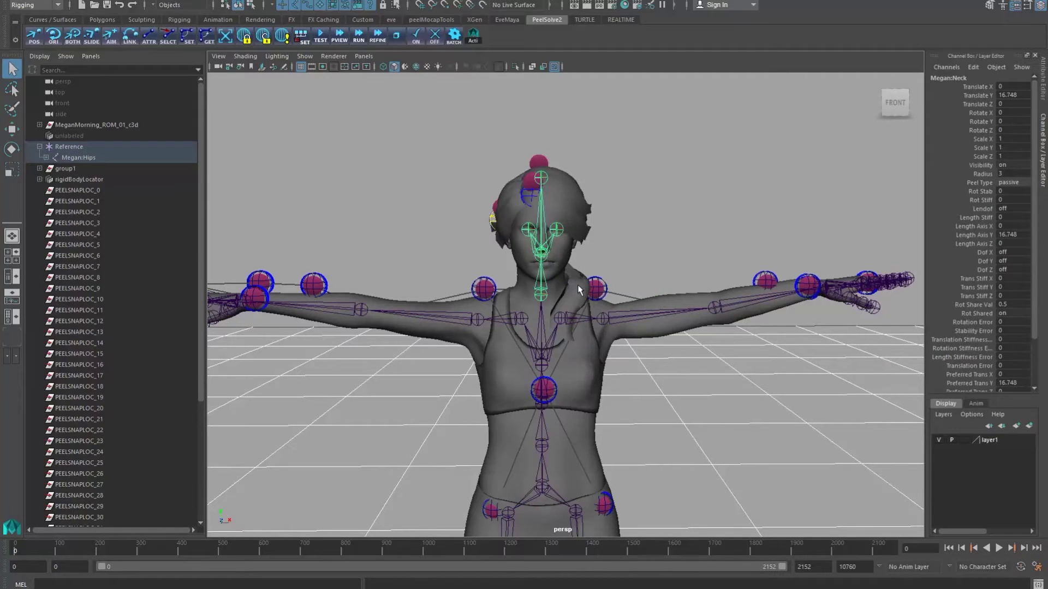
- Rotate the head joint to about 1.8 degrees in X from the side view and unlock the markers
{"action": "left_click_drag", "start_coordinate": [540, 308], "coordinate": [598, 275], "text": "alt"}
{"action": "key", "text": "e"}
{"action": "left_click", "coordinate": [591, 280]}
{"action": "middle_click_drag", "start_coordinate": [692, 327], "coordinate": [699, 330]}
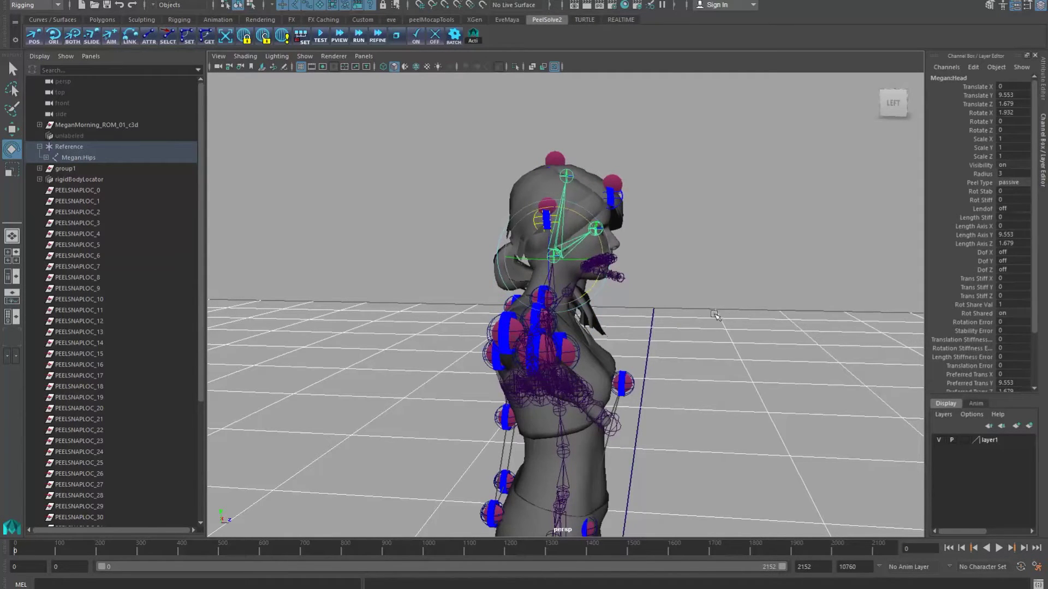
{"action": "left_click", "coordinate": [224, 81]}
{"action": "key", "text": "q"}
{"action": "left_click", "coordinate": [271, 39]}
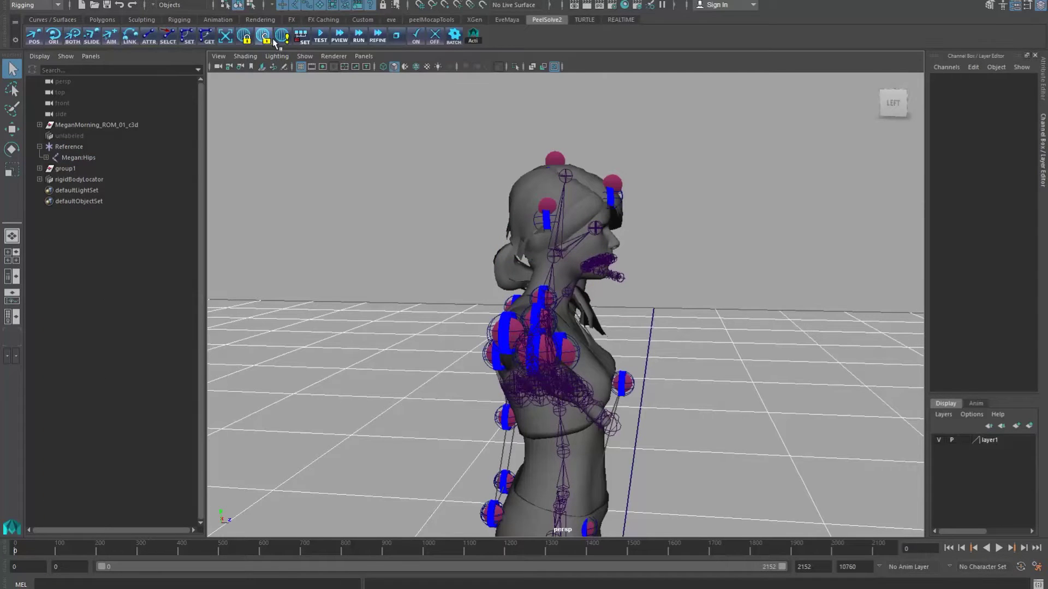
- Test solve frame 0 with the straightened neck and head, and inspect the whole figure from the front
{"action": "left_click", "coordinate": [320, 43]}
{"action": "left_click", "coordinate": [338, 91]}
{"action": "left_click_drag", "start_coordinate": [785, 401], "coordinate": [615, 358], "text": "alt"}
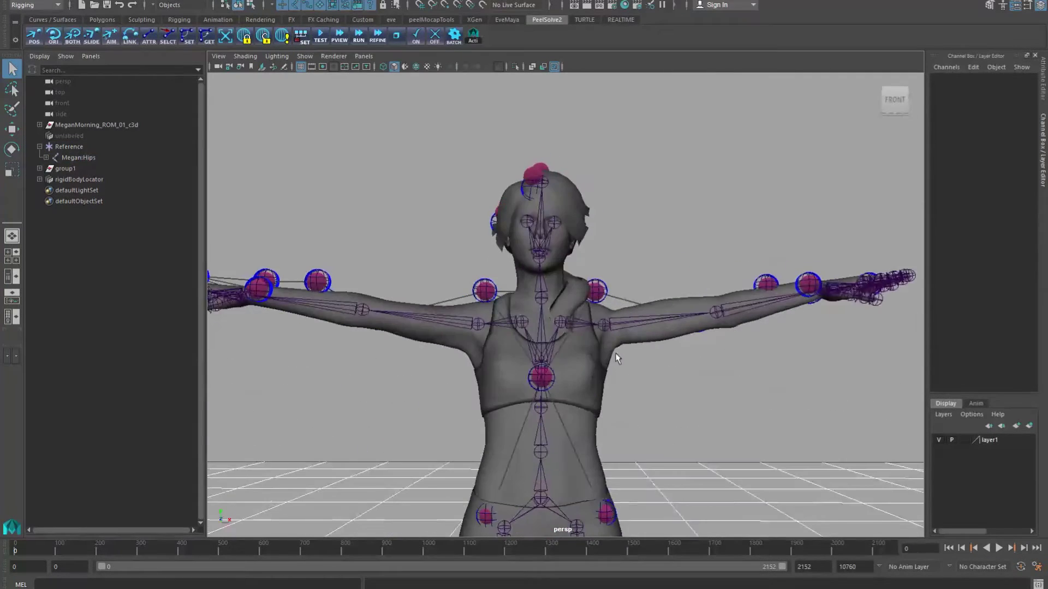
{"action": "right_click_drag", "start_coordinate": [615, 358], "coordinate": [592, 259], "text": "alt"}
{"action": "left_click_drag", "start_coordinate": [673, 404], "coordinate": [685, 426], "text": "alt"}
{"action": "right_click_drag", "start_coordinate": [685, 426], "coordinate": [672, 373], "text": "alt"}
{"action": "middle_click_drag", "start_coordinate": [672, 372], "coordinate": [671, 297], "text": "alt"}
{"action": "left_click_drag", "start_coordinate": [666, 321], "coordinate": [661, 337], "text": "alt"}
{"action": "left_click_drag", "start_coordinate": [44, 545], "coordinate": [2, 564]}
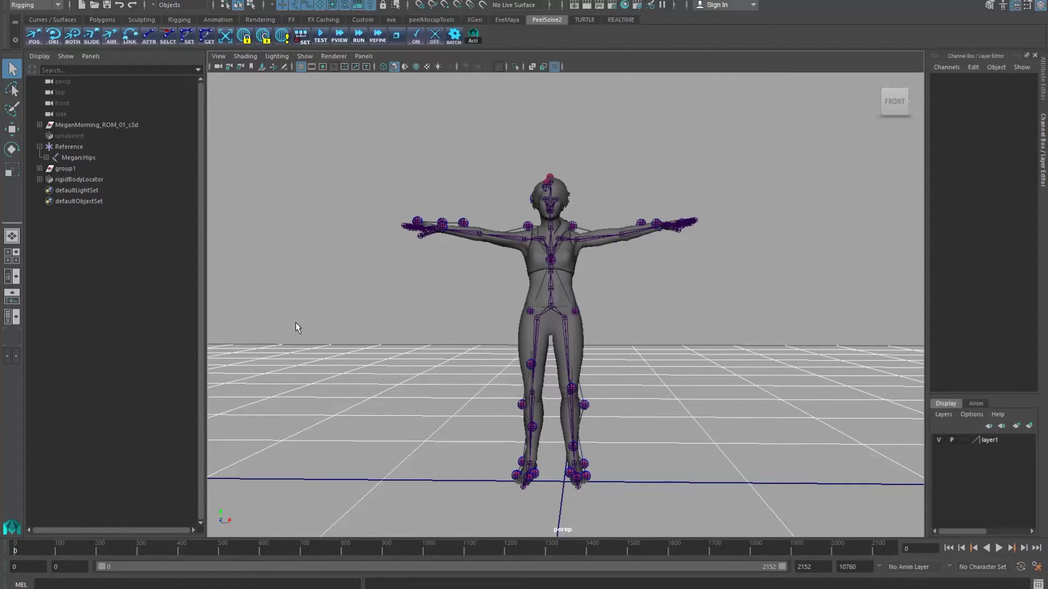
- Run the full solve and play back the motion with the raised right arm in close view
{"action": "left_click", "coordinate": [358, 37]}
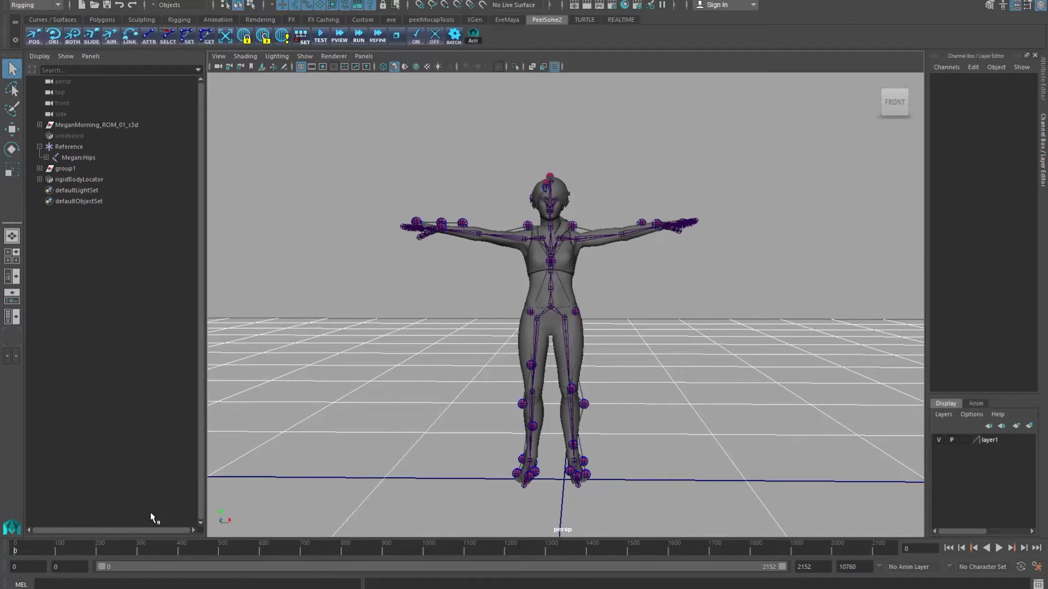
{"action": "right_click_drag", "start_coordinate": [455, 358], "coordinate": [652, 386], "text": "alt"}
{"action": "left_click_drag", "start_coordinate": [423, 394], "coordinate": [554, 413], "text": "alt"}
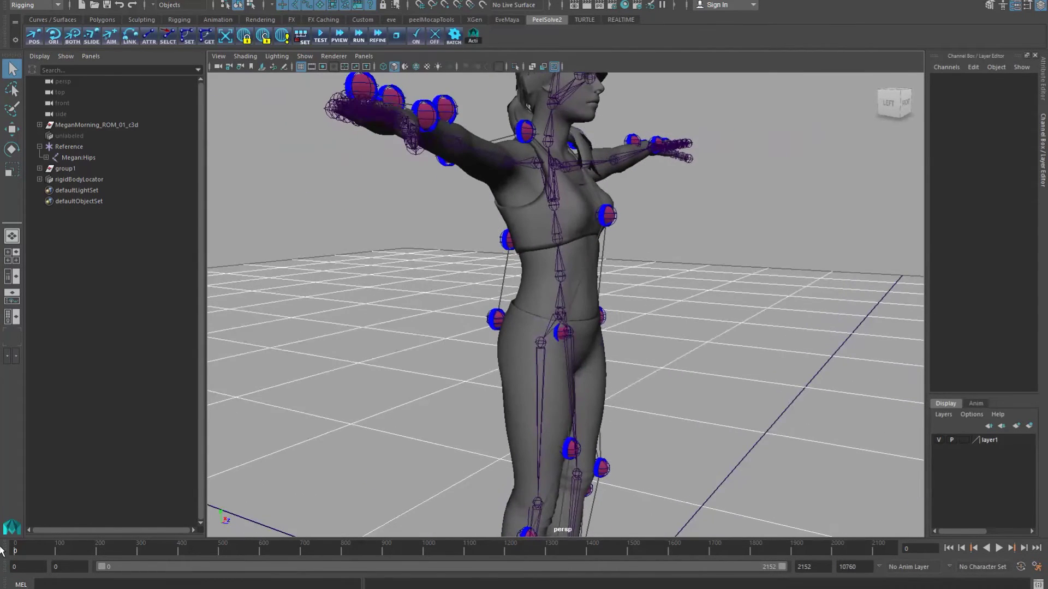
{"action": "key", "text": "alt+v"}
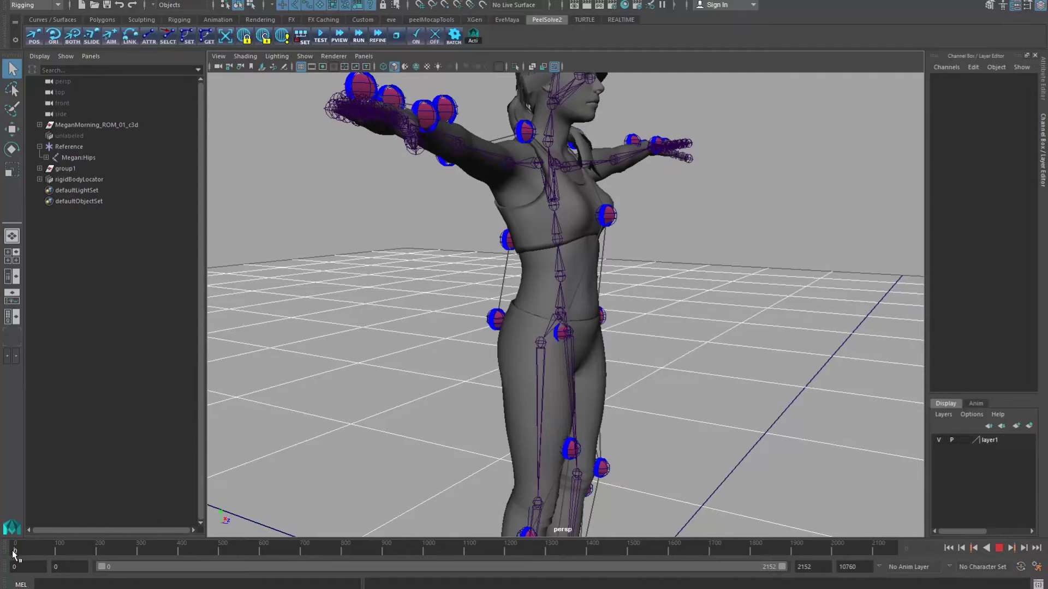
- Compare the right hand's solver marker with its captured marker across the first frames of the motion
{"action": "left_click_drag", "start_coordinate": [13, 549], "coordinate": [20, 549]}
{"action": "left_click_drag", "start_coordinate": [376, 297], "coordinate": [400, 377], "text": "alt"}
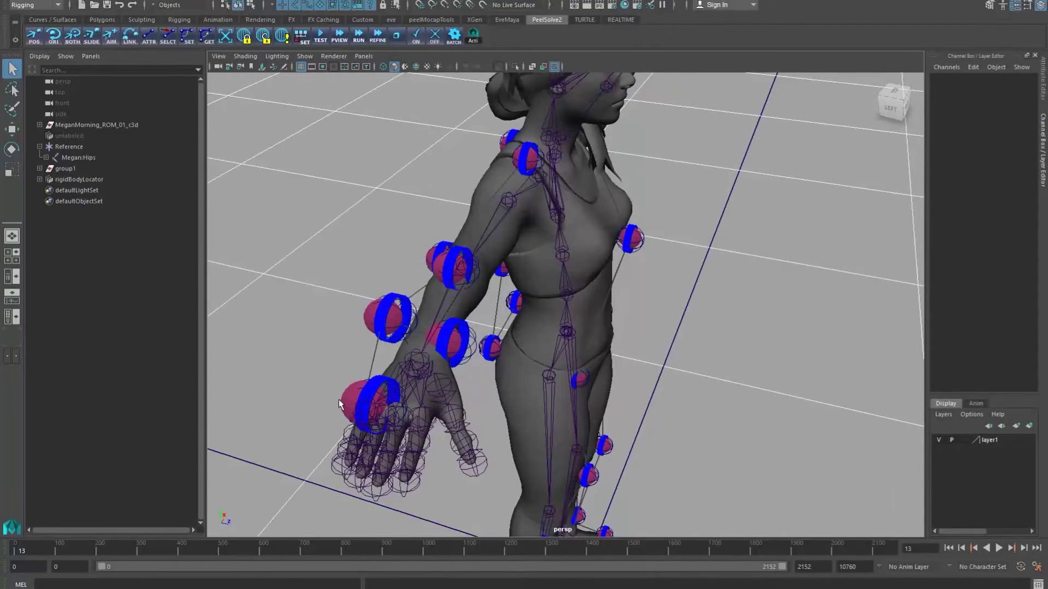
{"action": "left_click", "coordinate": [344, 402]}
{"action": "left_click", "coordinate": [381, 384]}
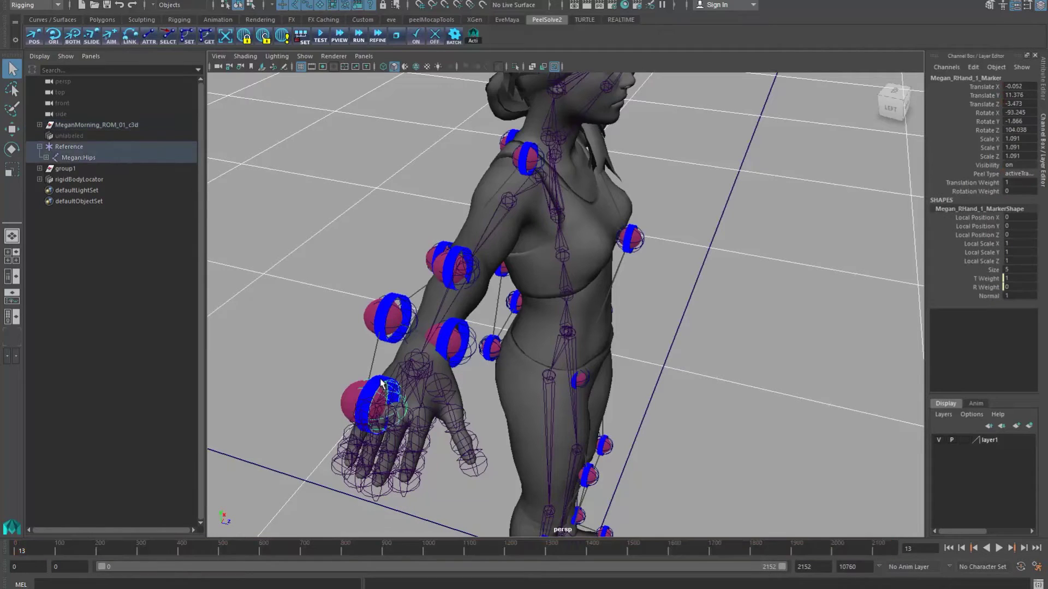
{"action": "left_click_drag", "start_coordinate": [22, 552], "coordinate": [12, 552]}
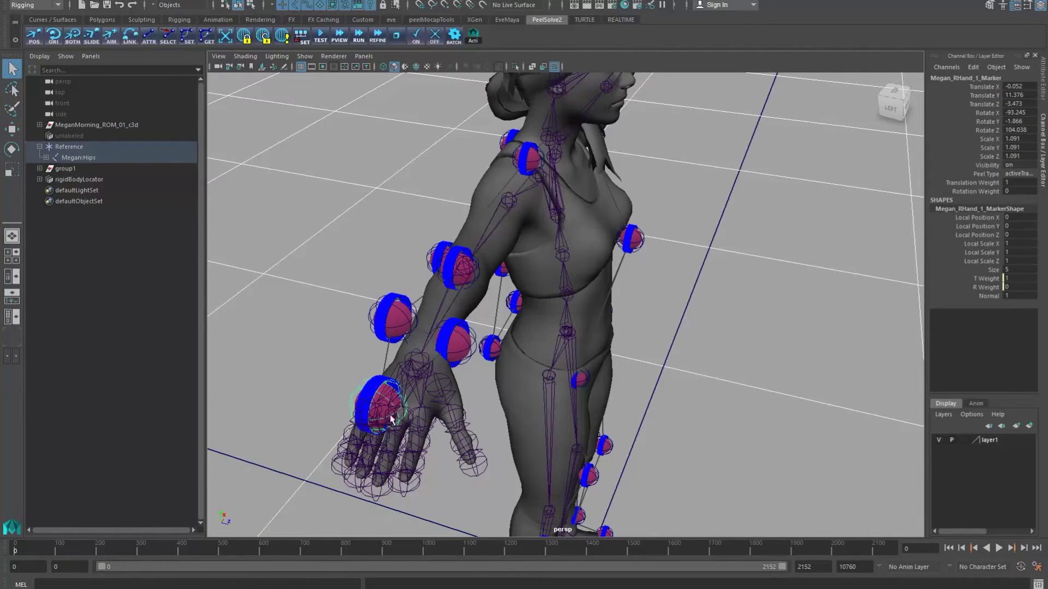
{"action": "left_click_drag", "start_coordinate": [4, 552], "coordinate": [18, 550]}
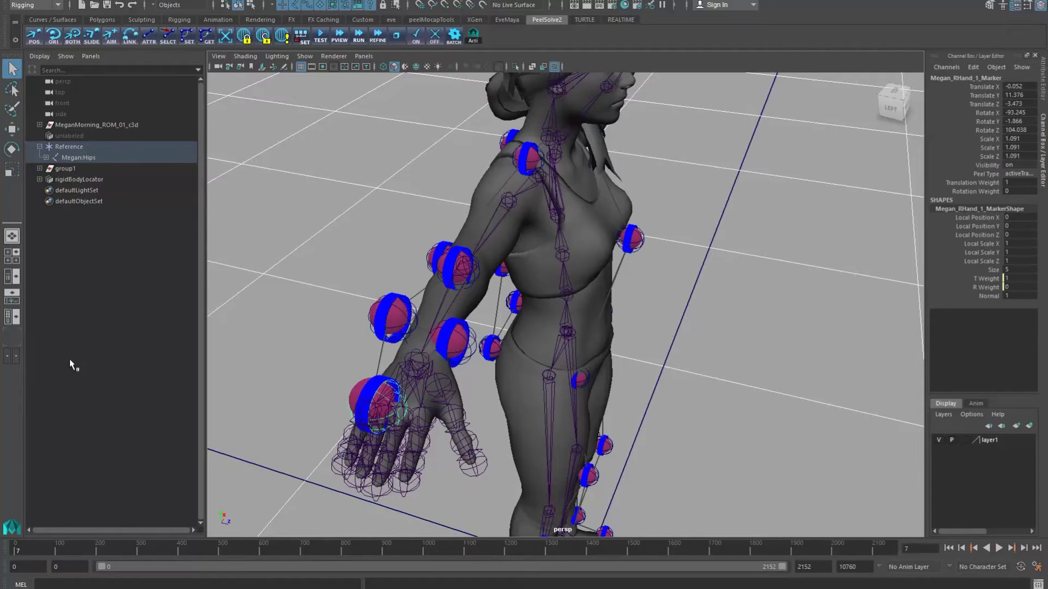
- Test solve frames 7, 35 and 100 and check how the right arm joints follow their markers
{"action": "left_click", "coordinate": [320, 39]}
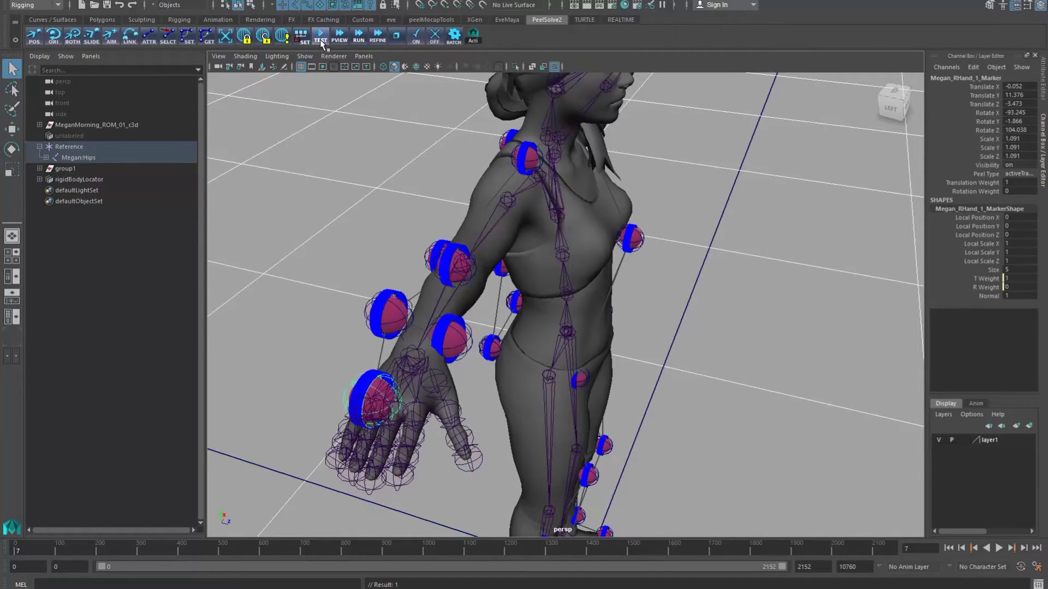
{"action": "left_click", "coordinate": [18, 546]}
{"action": "key", "text": "alt+v"}
{"action": "key", "text": "alt+v"}
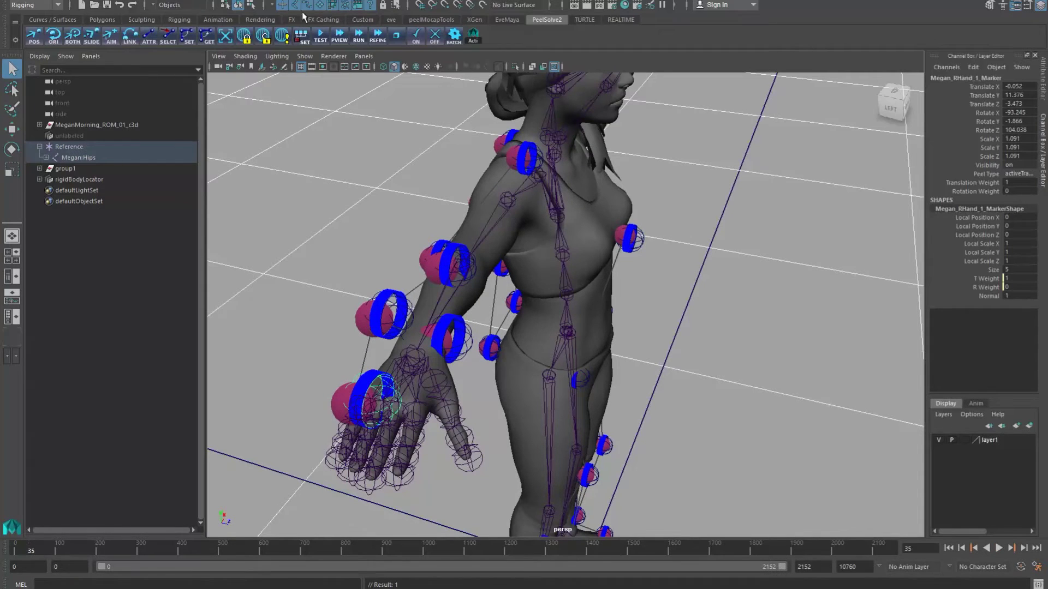
{"action": "left_click", "coordinate": [321, 36]}
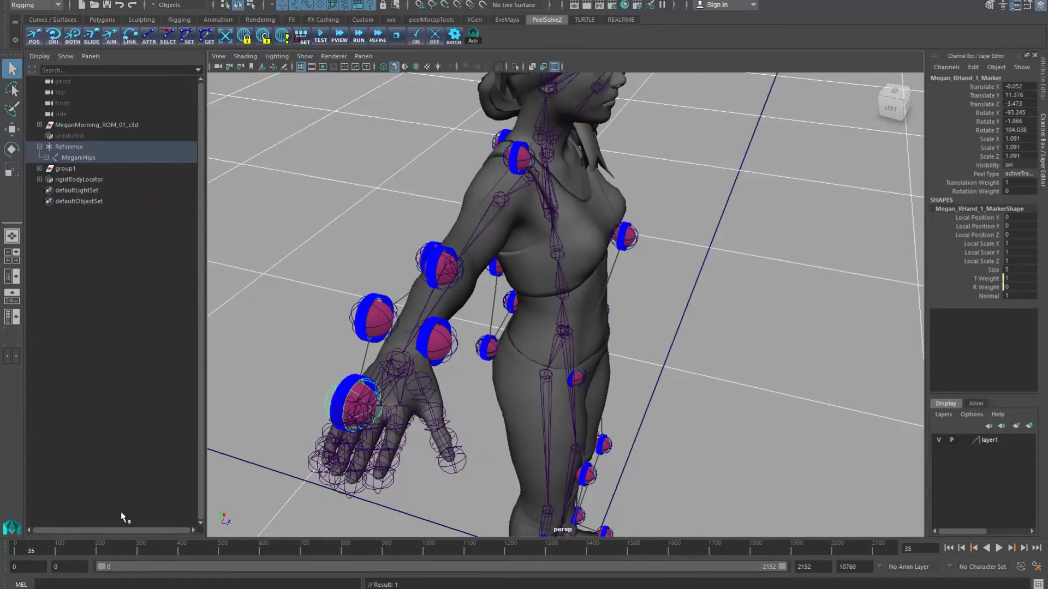
{"action": "left_click_drag", "start_coordinate": [51, 549], "coordinate": [60, 549]}
{"action": "left_click", "coordinate": [324, 34]}
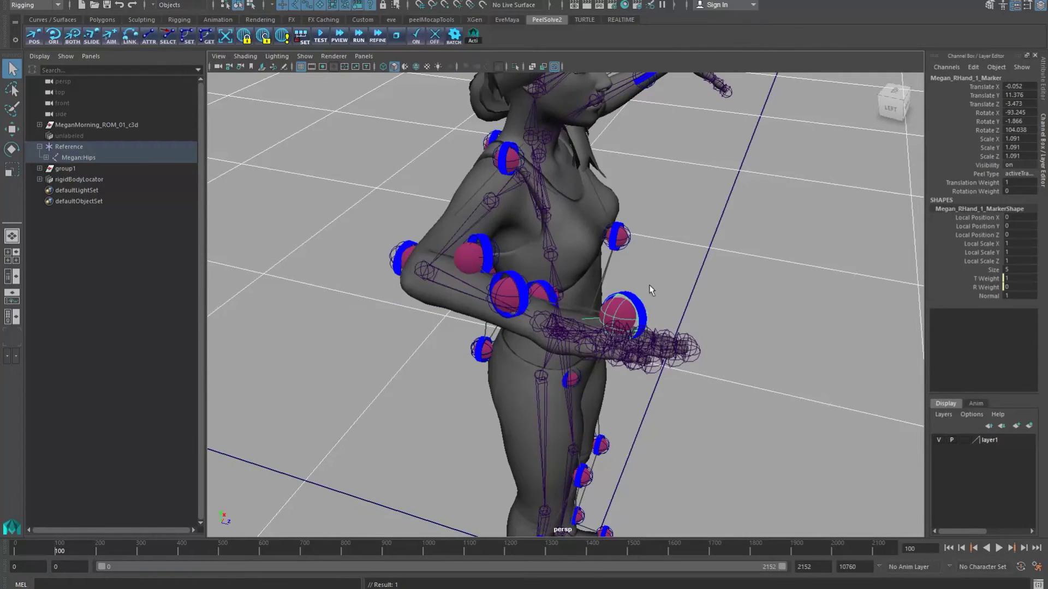
{"action": "left_click_drag", "start_coordinate": [664, 344], "coordinate": [632, 325], "text": "alt"}
{"action": "left_click", "coordinate": [717, 320]}
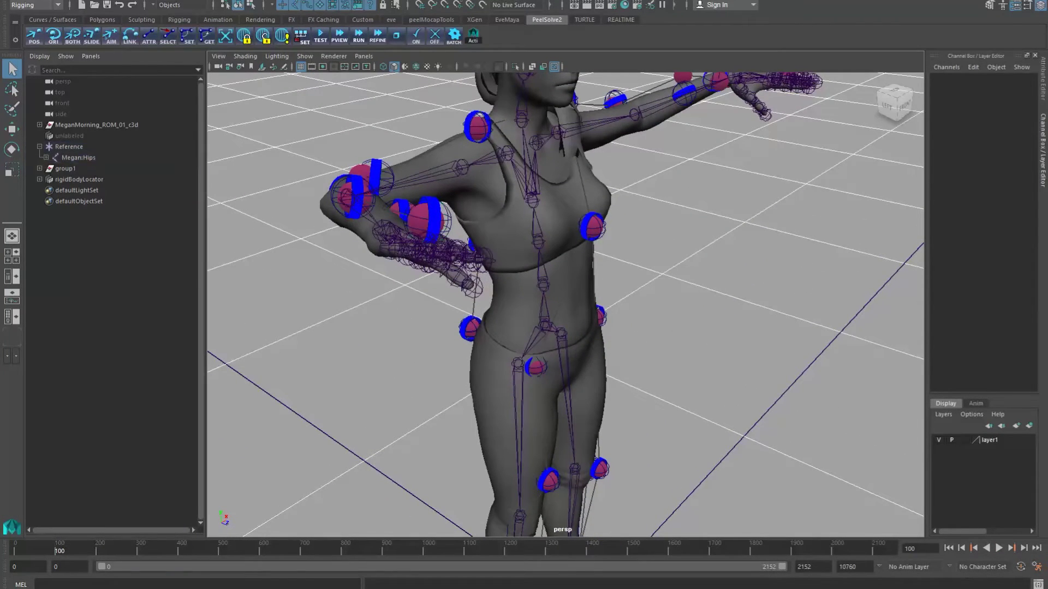
- Test solve the head-down pose at frame 233, inspect it from the side and return to frame 0
{"action": "left_click", "coordinate": [113, 550]}
{"action": "left_click", "coordinate": [323, 34]}
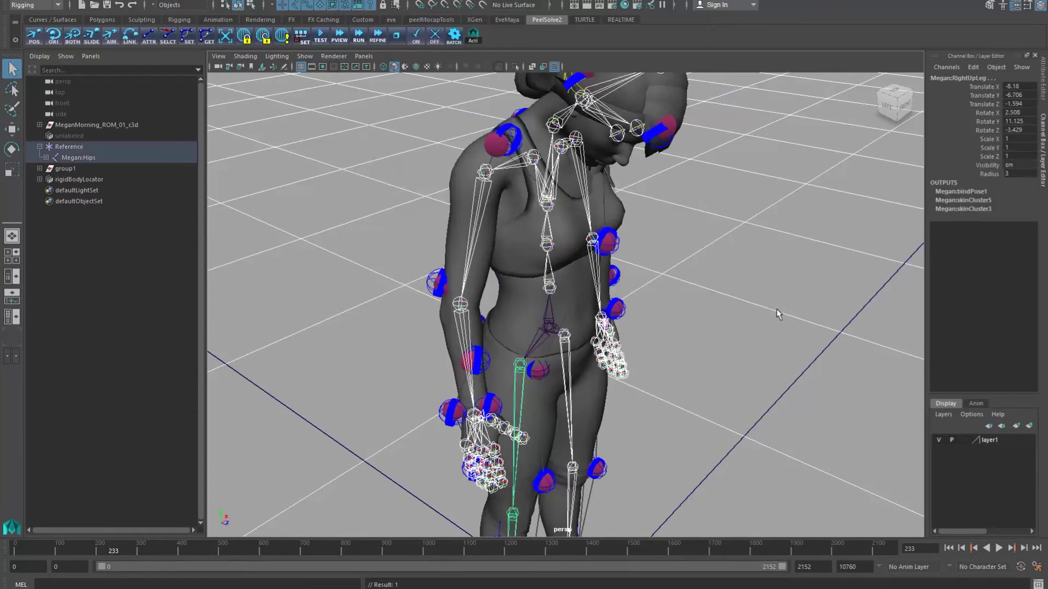
{"action": "left_click", "coordinate": [777, 310]}
{"action": "left_click_drag", "start_coordinate": [700, 357], "coordinate": [704, 285], "text": "alt"}
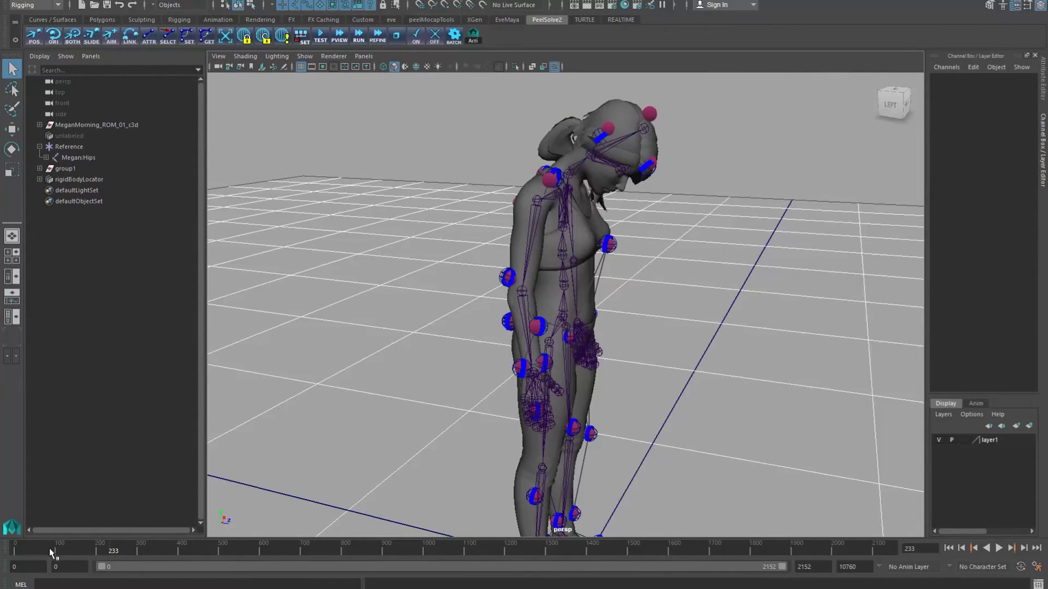
{"action": "left_click_drag", "start_coordinate": [51, 553], "coordinate": [15, 550]}
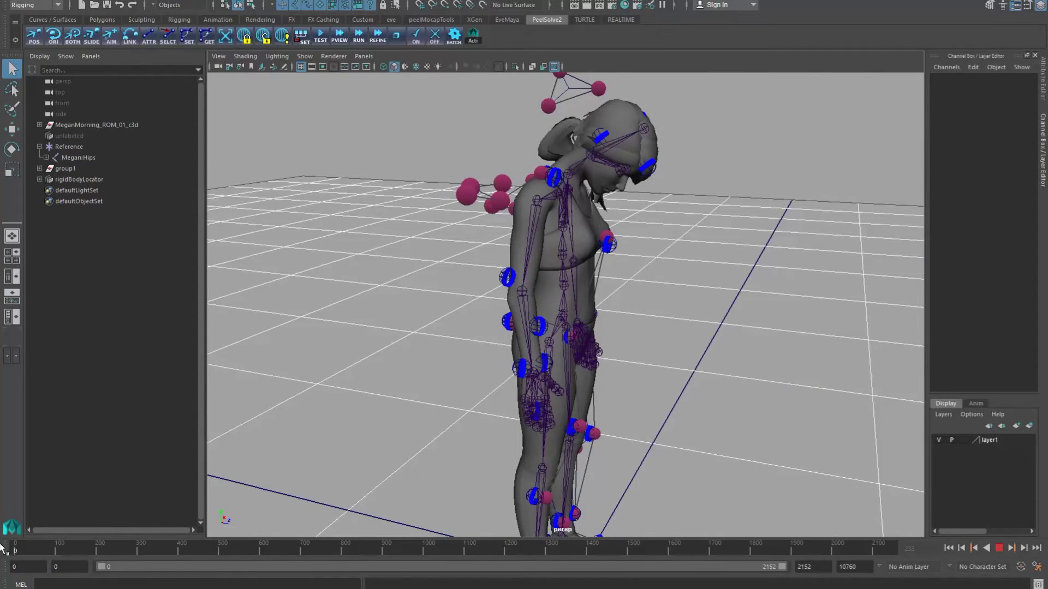
- Solve the T-pose at frame 0, clear the selection and inspect the whole figure against its markers
{"action": "left_click", "coordinate": [359, 37]}
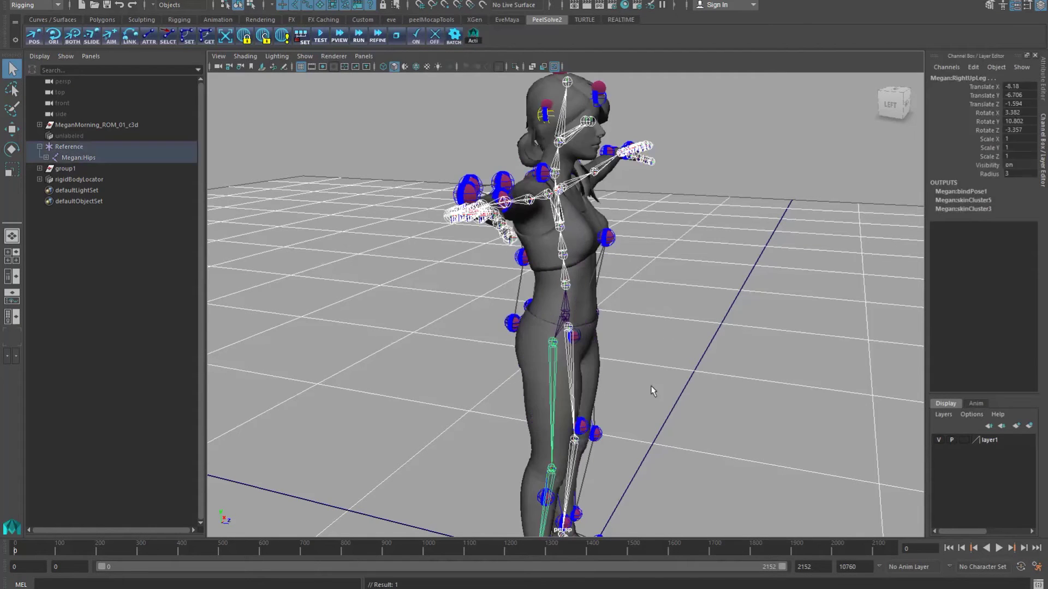
{"action": "left_click", "coordinate": [671, 430]}
{"action": "scroll", "coordinate": [671, 429], "scroll_direction": "down", "scroll_amount": 5}
{"action": "left_click_drag", "start_coordinate": [678, 384], "coordinate": [651, 359], "text": "alt"}
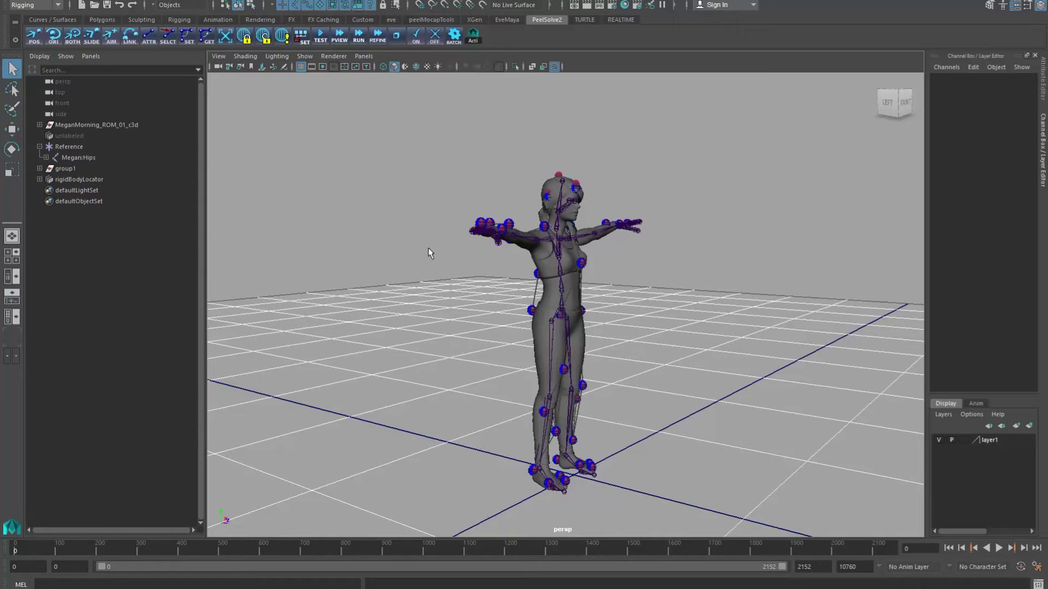
- Run the full solve over frames 0 to 2152 with only the Outliner showing, then restore the perspective view and deselect the joints
{"action": "key", "text": "space"}
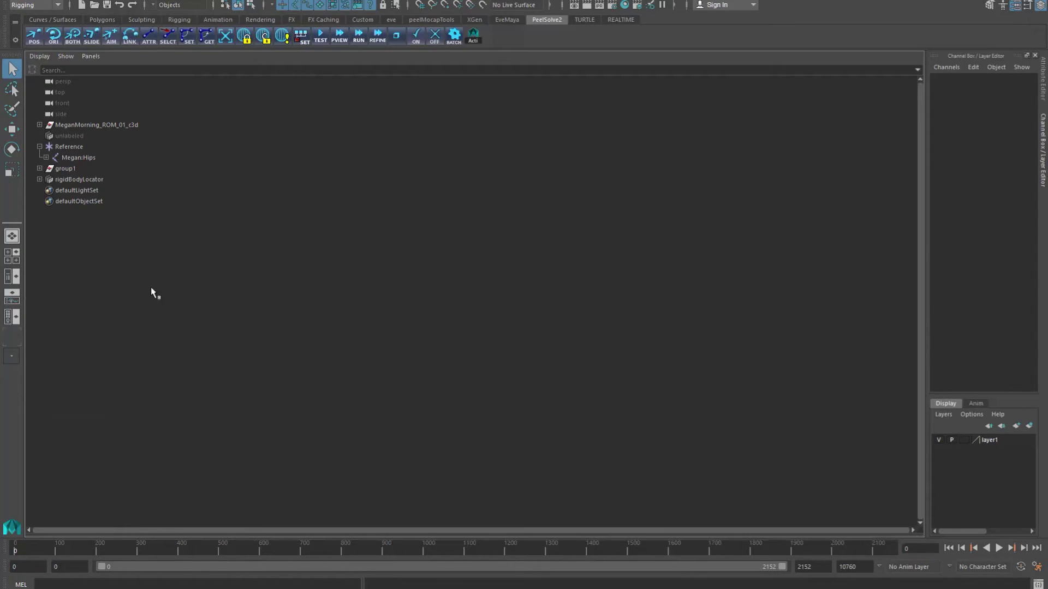
{"action": "left_click", "coordinate": [362, 38]}
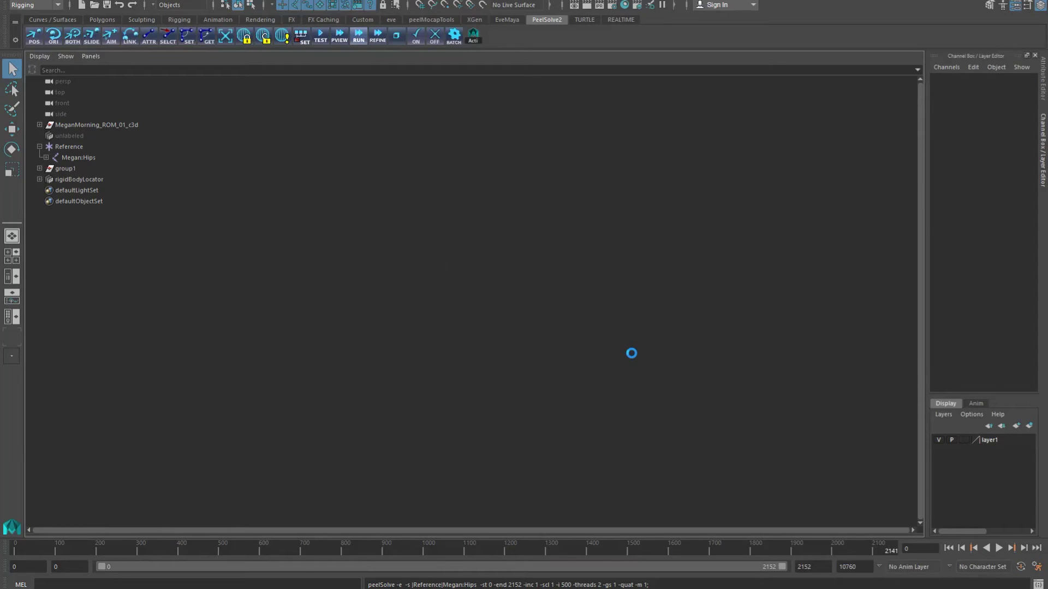
{"action": "left_click", "coordinate": [11, 276]}
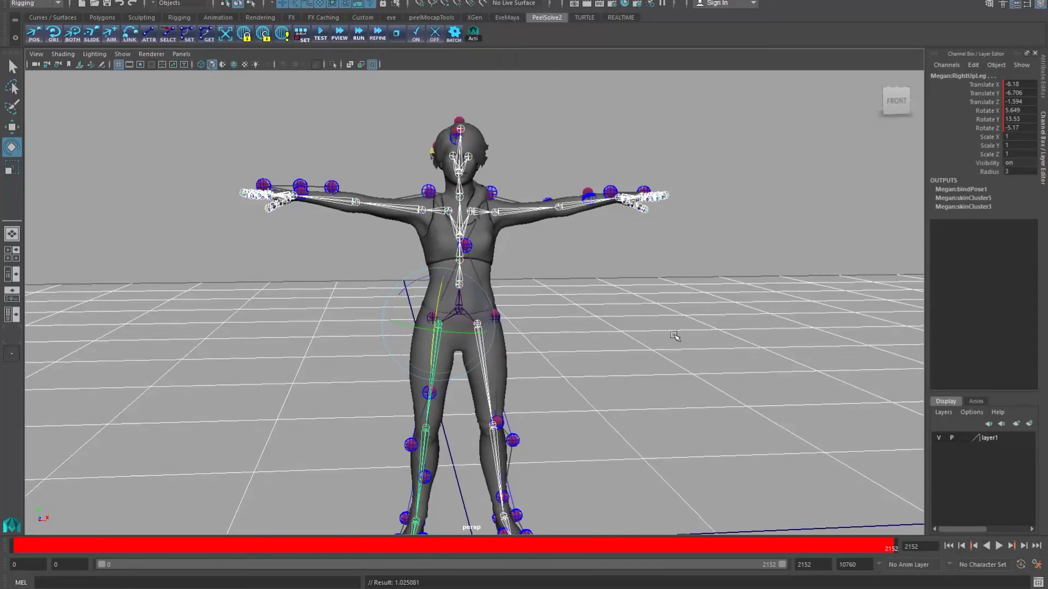
{"action": "left_click", "coordinate": [635, 404]}
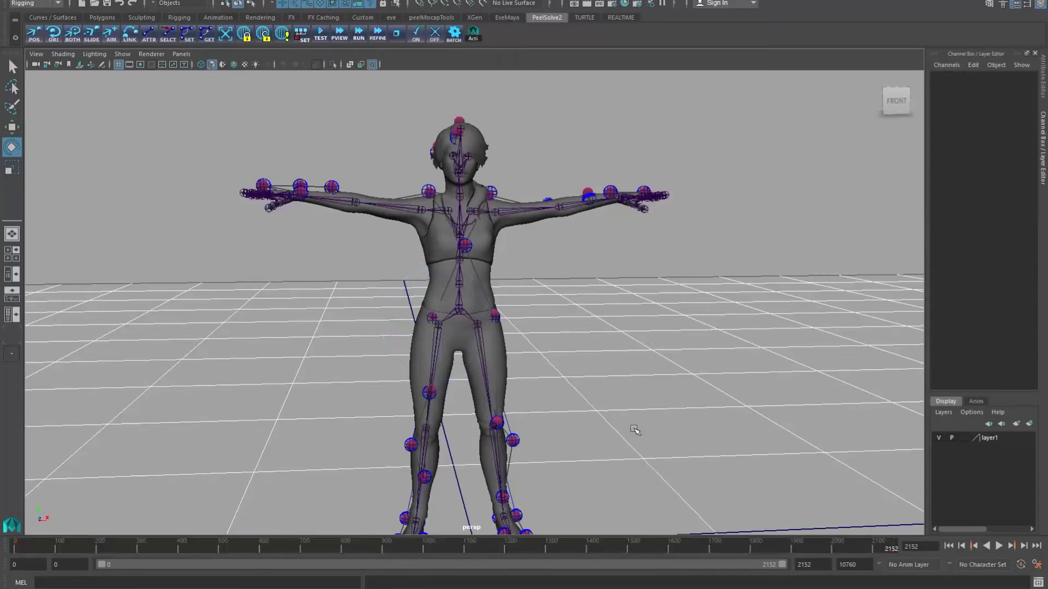
{"action": "right_click_drag", "start_coordinate": [634, 430], "coordinate": [600, 354], "text": "alt"}
{"action": "left_click_drag", "start_coordinate": [591, 402], "coordinate": [584, 389], "text": "alt"}
- Return to frame 0, check the playback speed options and play the solved motion, inspecting the markers from front and side
{"action": "left_click_drag", "start_coordinate": [38, 555], "coordinate": [15, 549]}
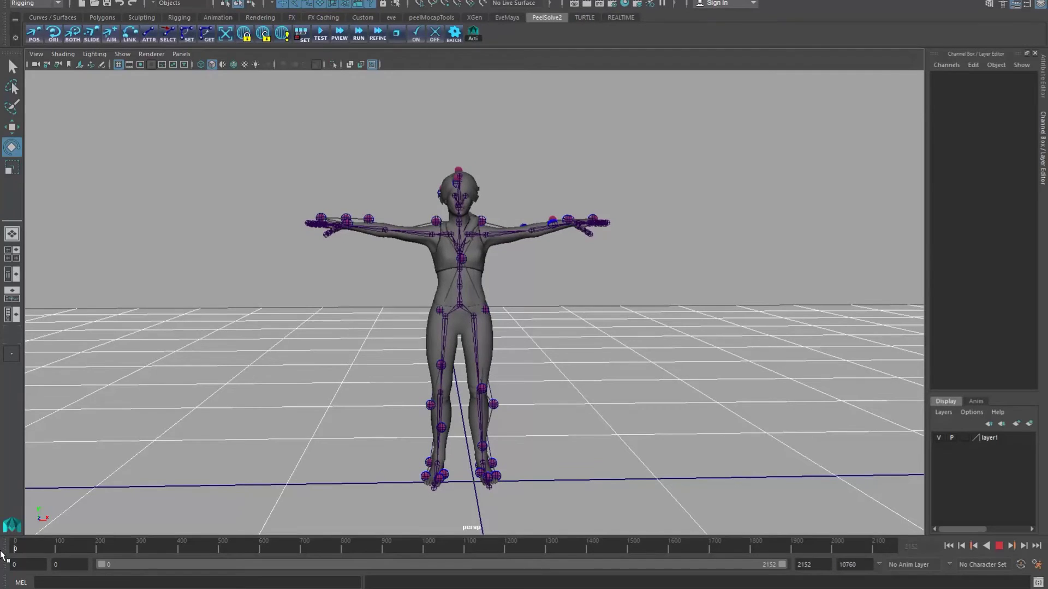
{"action": "right_click", "coordinate": [253, 551]}
{"action": "mouse_move", "coordinate": [328, 483]}
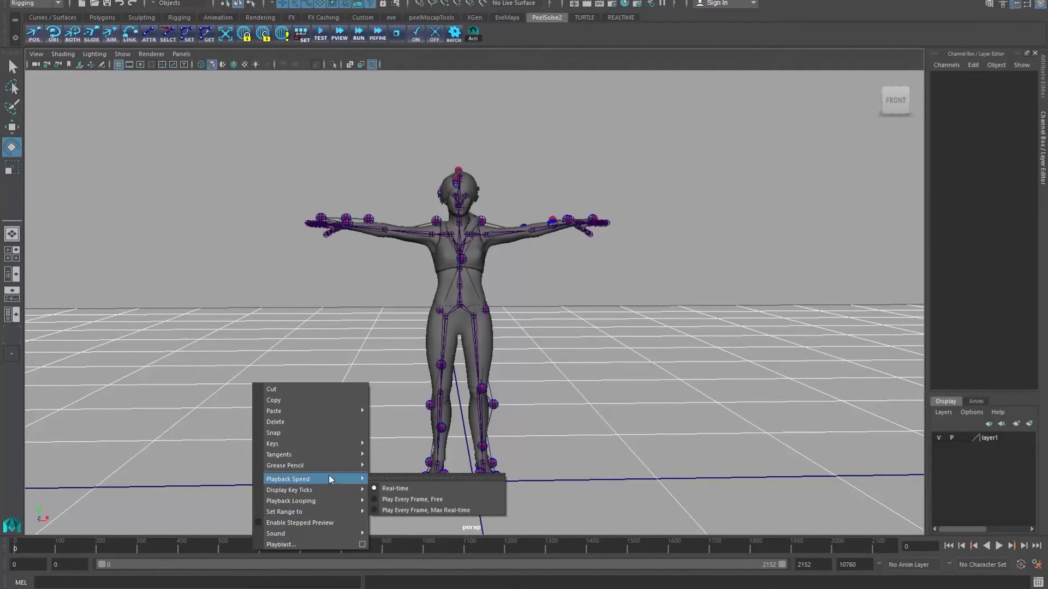
{"action": "left_click", "coordinate": [610, 434]}
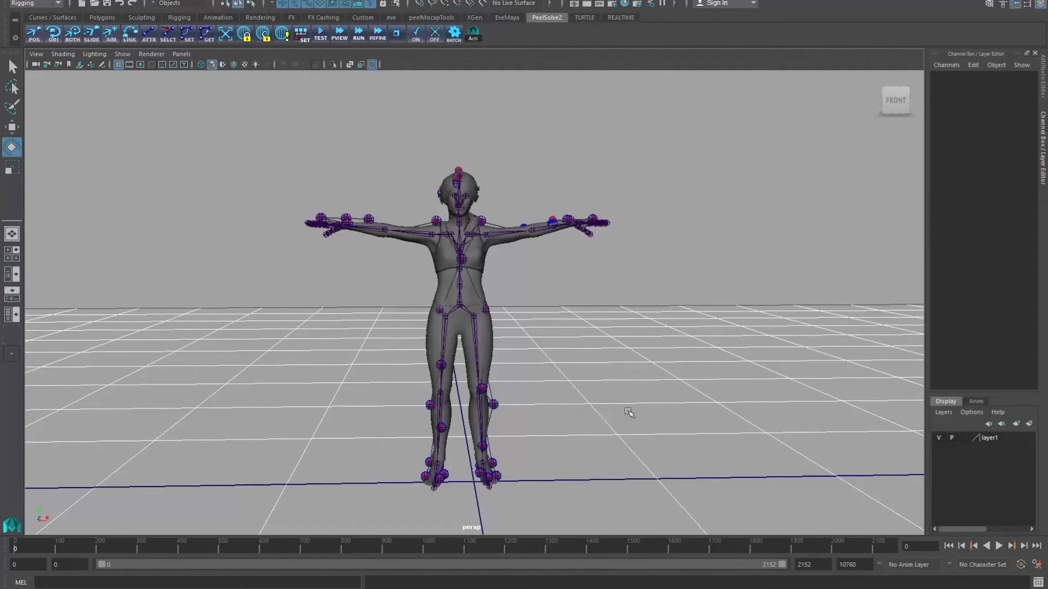
{"action": "left_click", "coordinate": [999, 546]}
{"action": "mouse_move", "coordinate": [610, 401]}
{"action": "left_mouse_down", "text": "alt"}
{"action": "mouse_move", "coordinate": [597, 392]}
{"action": "mouse_move", "coordinate": [561, 403]}
{"action": "mouse_move", "coordinate": [591, 405]}
{"action": "left_mouse_up", "text": "alt"}
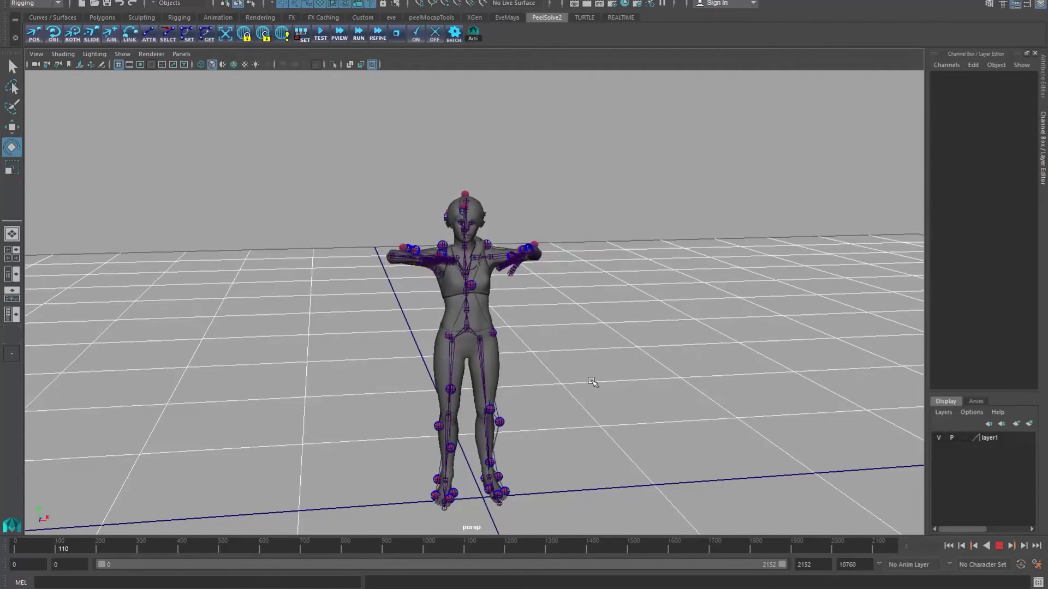
{"action": "scroll", "coordinate": [575, 378], "scroll_direction": "up", "scroll_amount": 1}
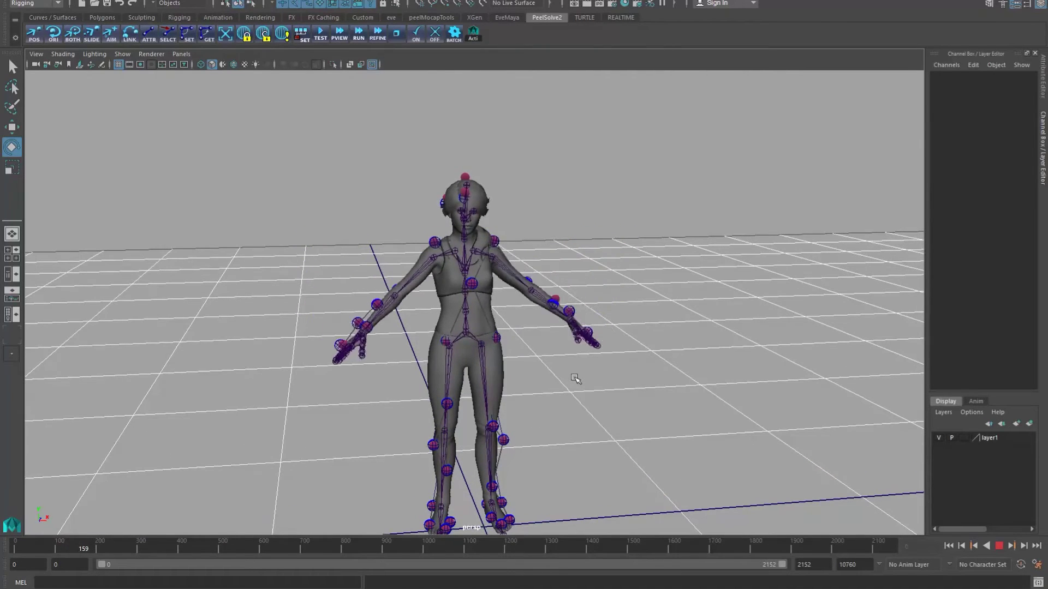
{"action": "left_click_drag", "start_coordinate": [592, 377], "coordinate": [509, 375], "text": "alt"}
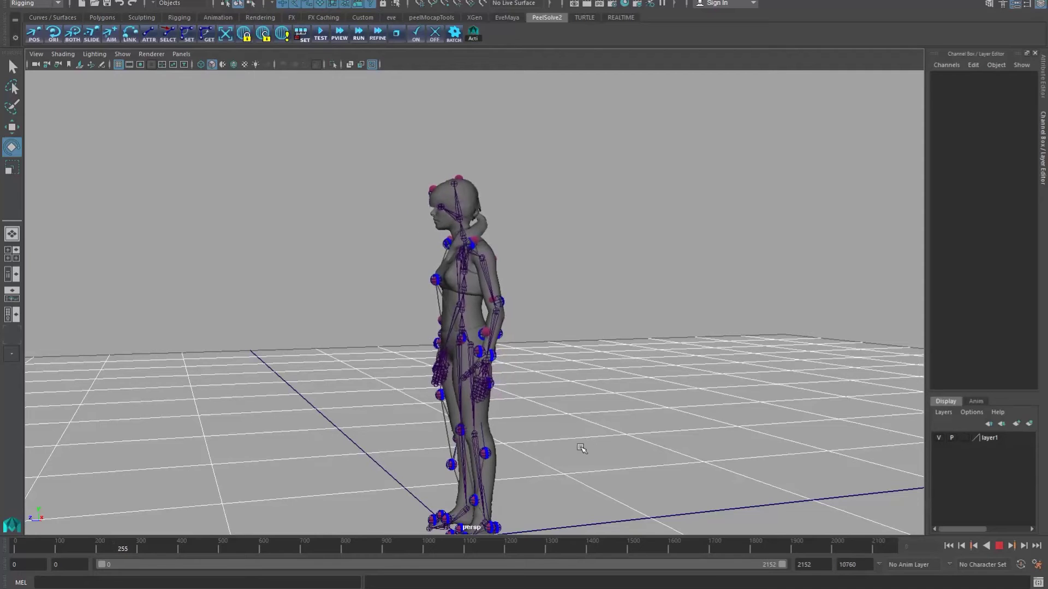
{"action": "left_click_drag", "start_coordinate": [580, 441], "coordinate": [642, 426], "text": "alt"}
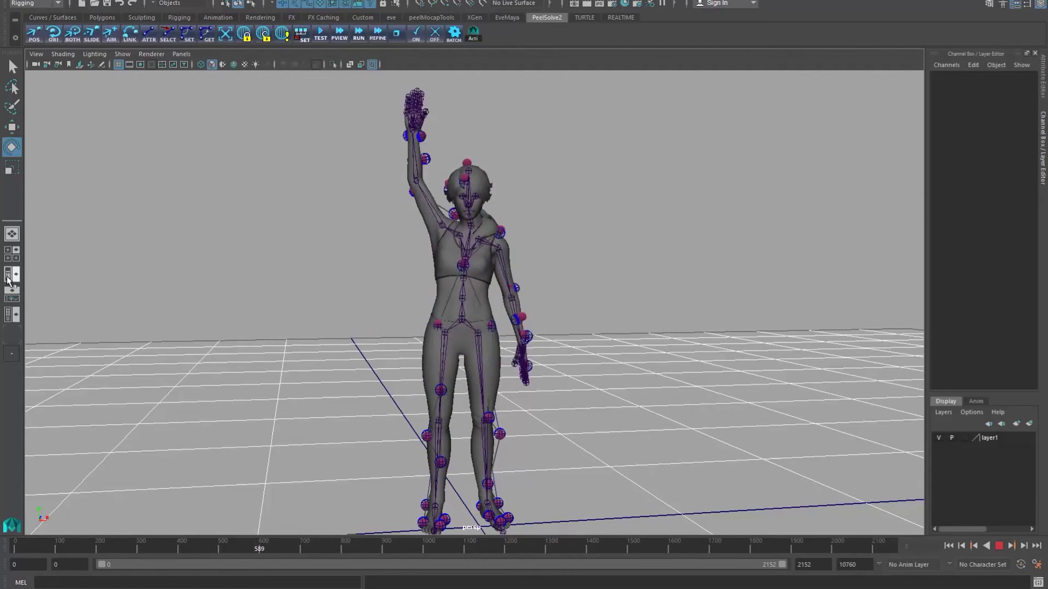
- Hide all object types in the viewport except polygons so only the character mesh is displayed
{"action": "left_click", "coordinate": [122, 54]}
{"action": "left_click", "coordinate": [133, 99]}
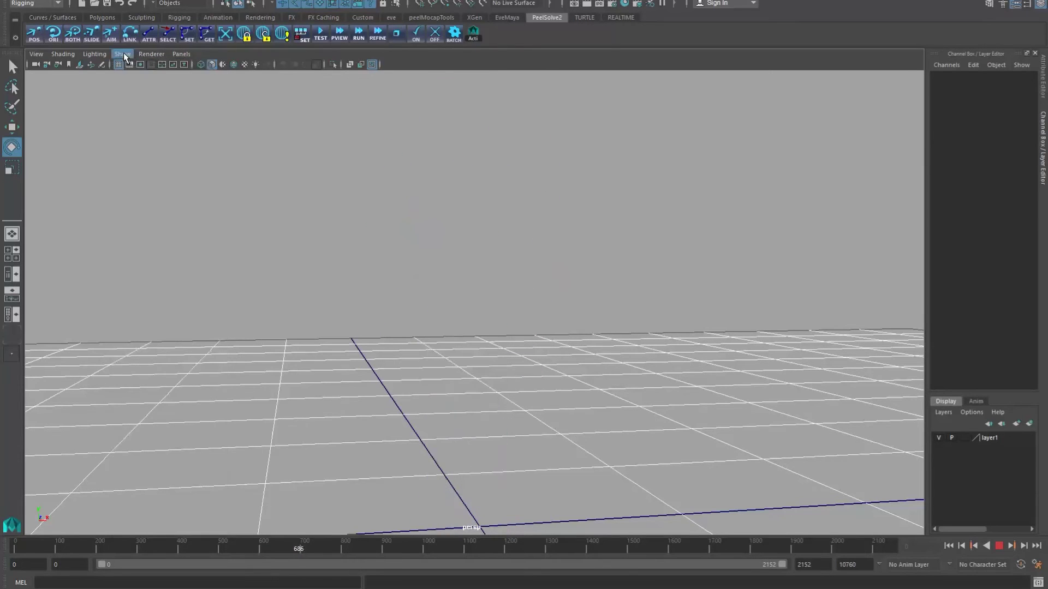
{"action": "left_click", "coordinate": [122, 53]}
{"action": "left_click", "coordinate": [138, 155]}
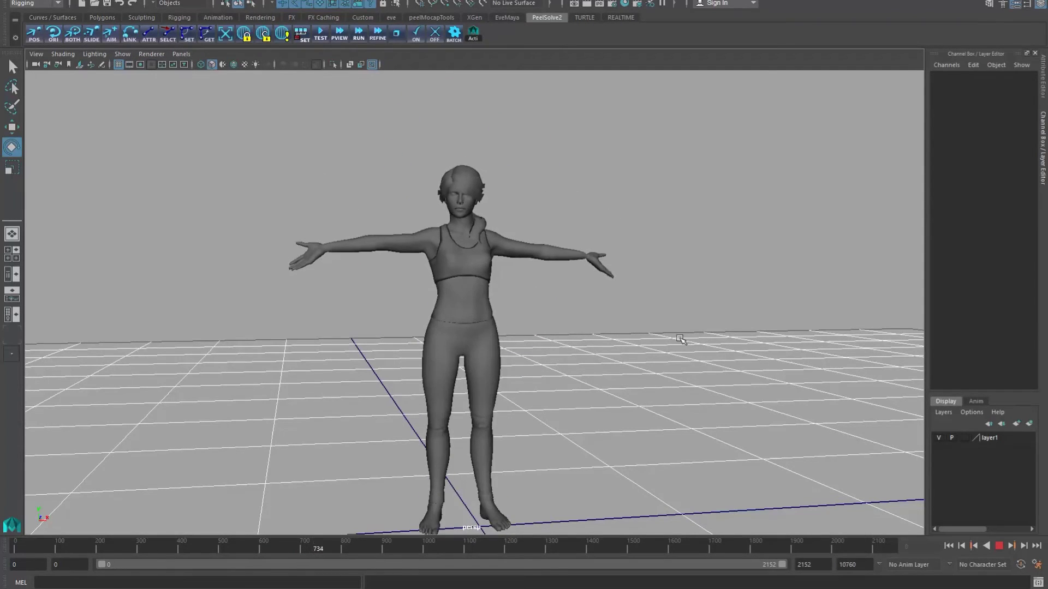
- Review the character mesh from several angles as the arm, leg and kick motions play back
{"action": "middle_click_drag", "start_coordinate": [682, 341], "coordinate": [683, 309], "text": "alt"}
{"action": "left_click_drag", "start_coordinate": [683, 309], "coordinate": [663, 314], "text": "alt"}
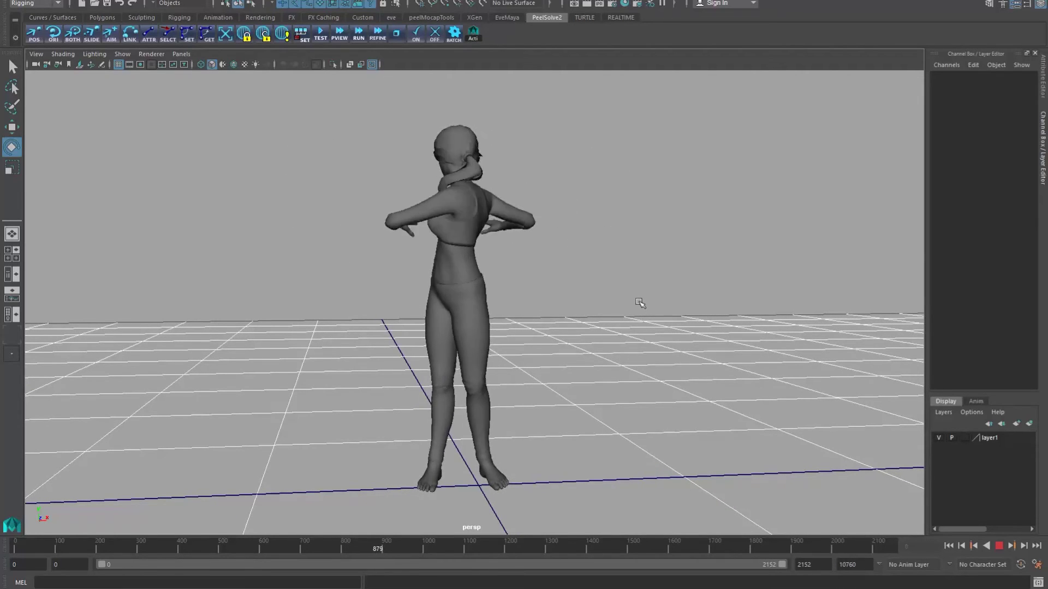
{"action": "left_click_drag", "start_coordinate": [605, 349], "coordinate": [685, 352], "text": "alt"}
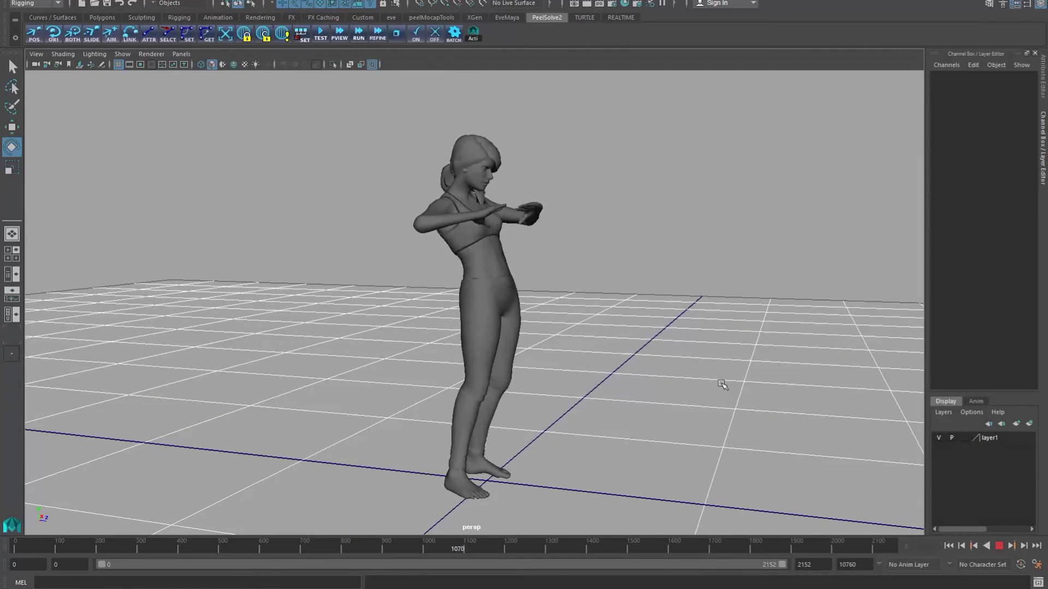
{"action": "left_click_drag", "start_coordinate": [722, 385], "coordinate": [646, 437], "text": "alt"}
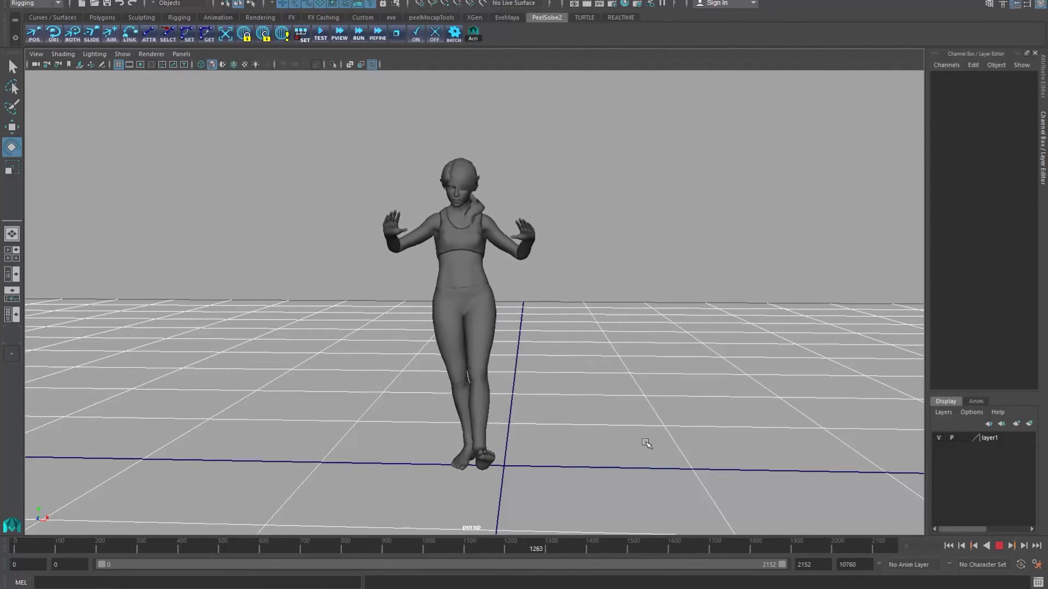
{"action": "left_click_drag", "start_coordinate": [606, 434], "coordinate": [660, 438], "text": "alt"}
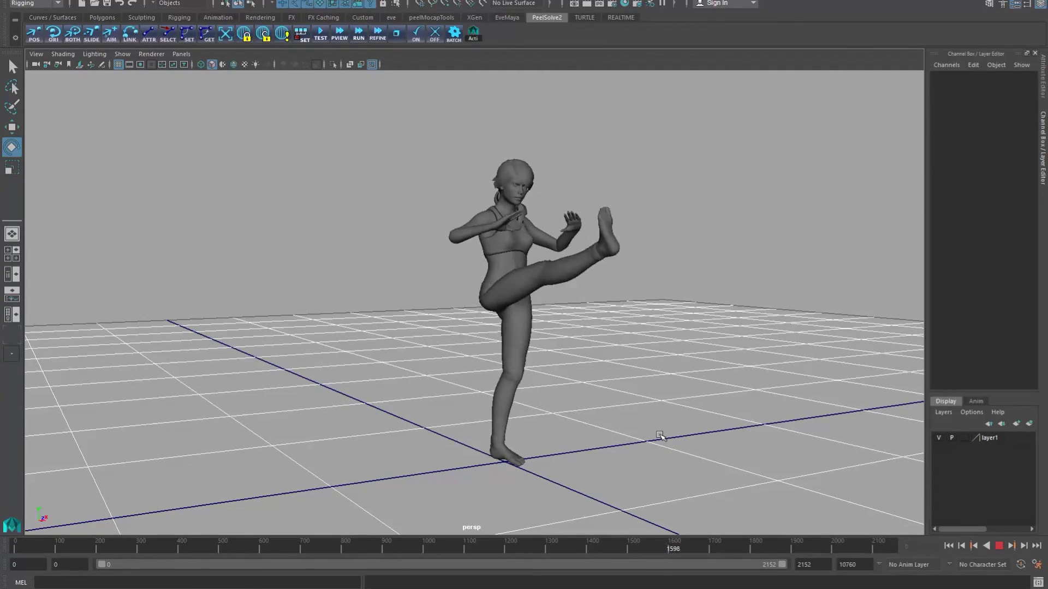
{"action": "left_click_drag", "start_coordinate": [650, 428], "coordinate": [627, 423], "text": "alt"}
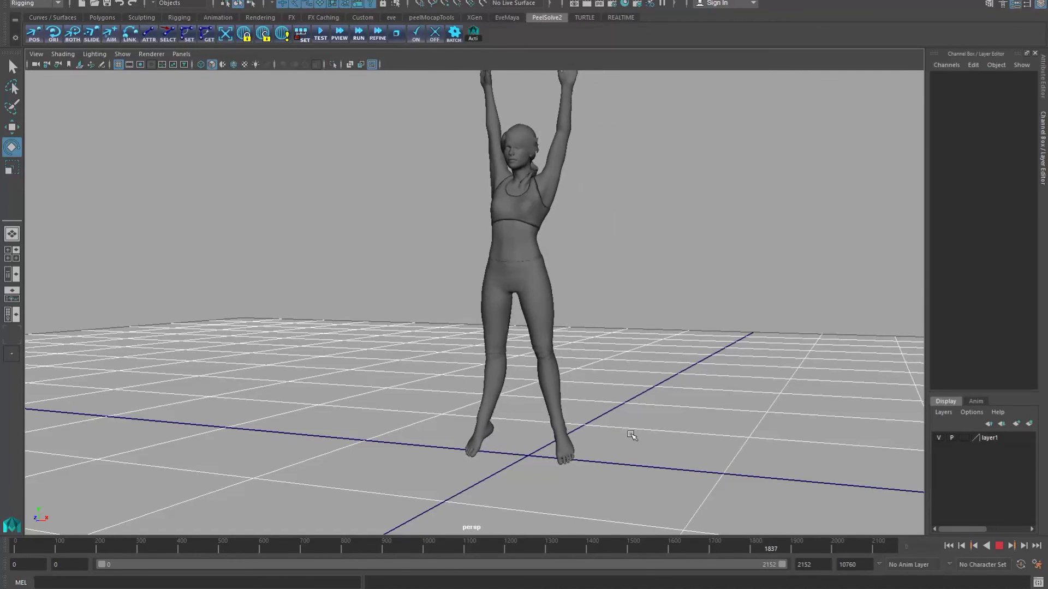
{"action": "left_click_drag", "start_coordinate": [631, 432], "coordinate": [642, 425], "text": "alt"}
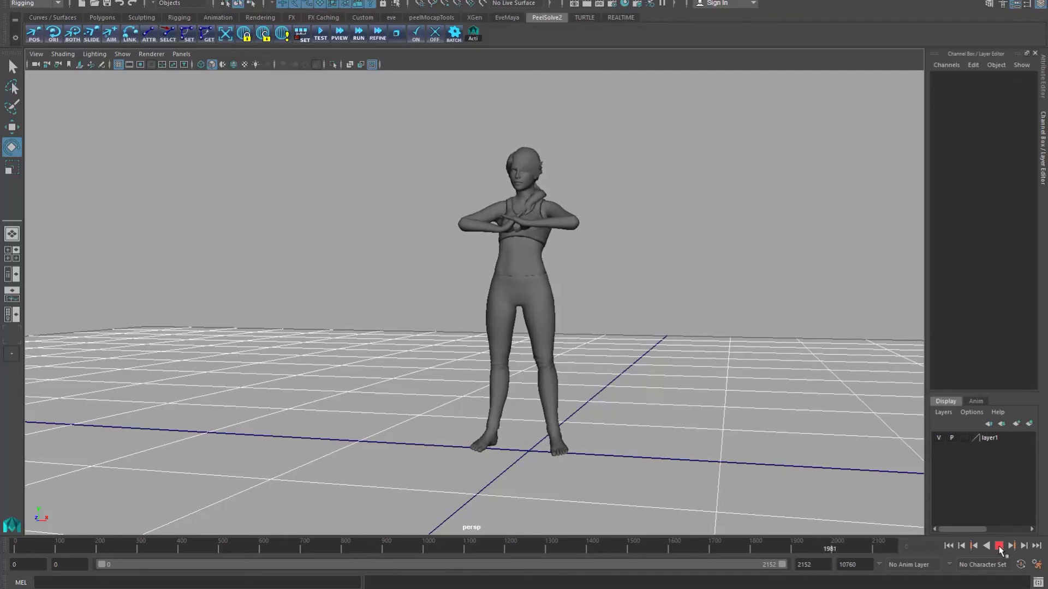
- Stop the playback, display the joints together with the mesh and return to frame 0
{"action": "left_click", "coordinate": [999, 546]}
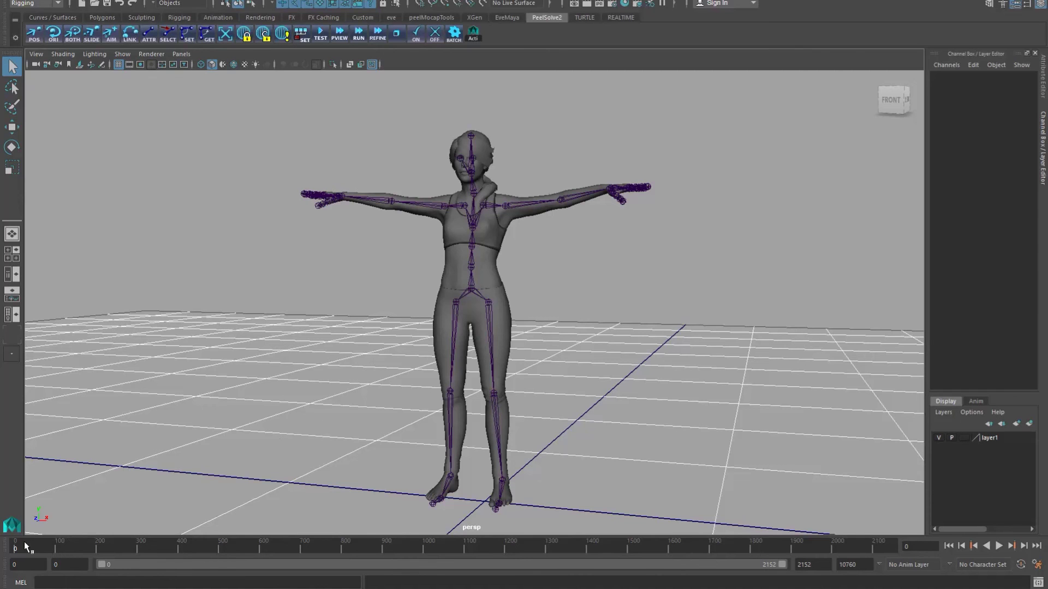
{"action": "mouse_move", "coordinate": [24, 541]}
{"action": "left_mouse_down"}
{"action": "mouse_move", "coordinate": [247, 560]}
{"action": "mouse_move", "coordinate": [16, 555]}
{"action": "left_mouse_up"}
{"action": "scroll", "coordinate": [599, 421], "scroll_direction": "down", "scroll_amount": 2}
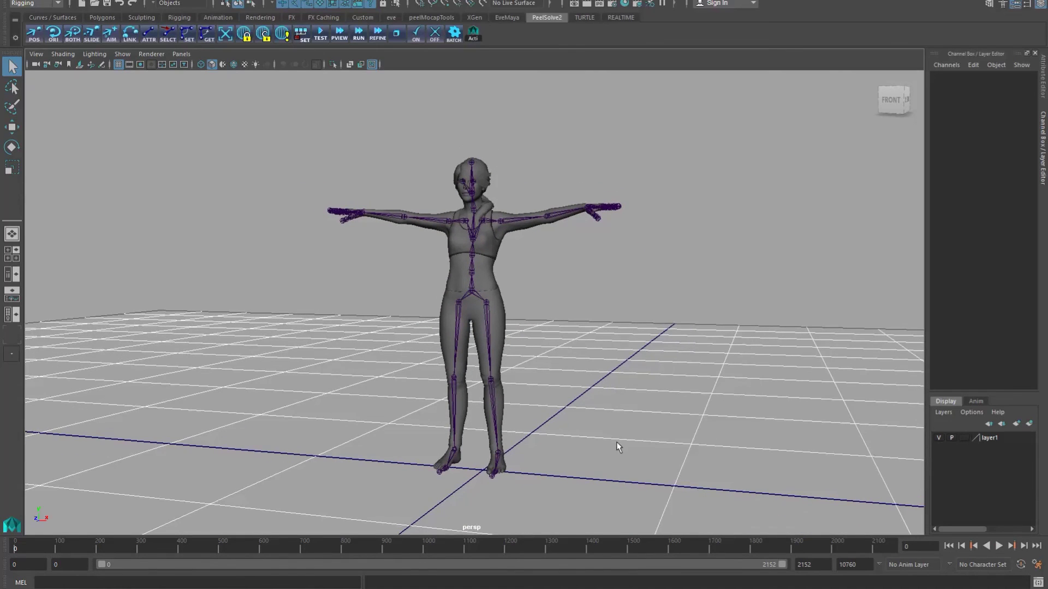